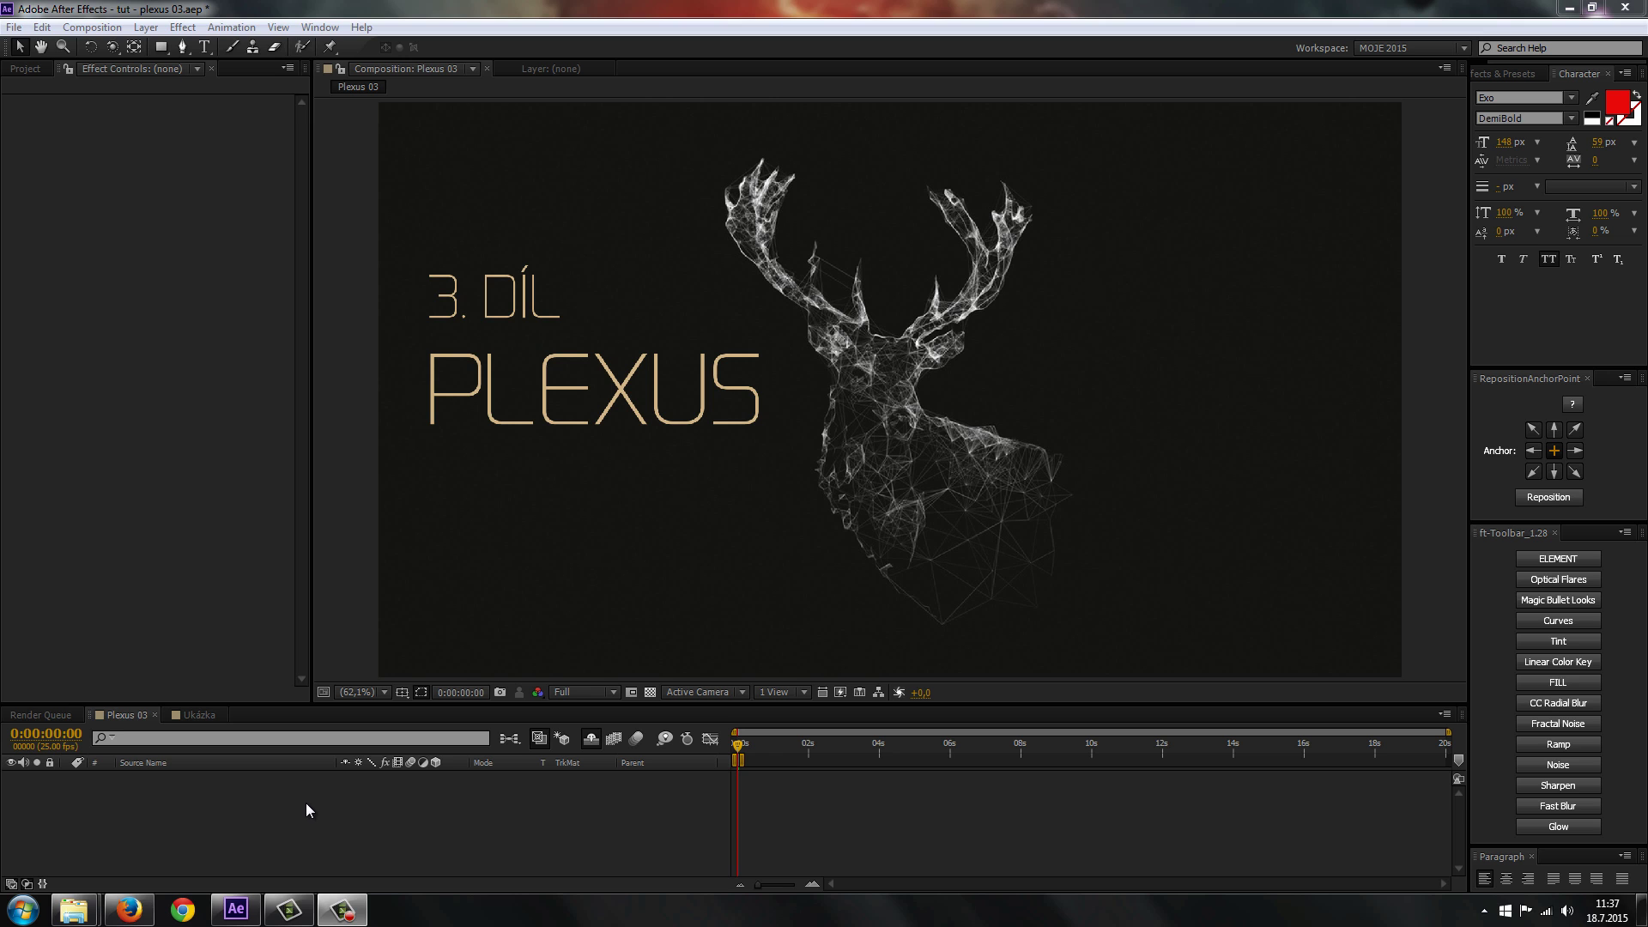
Preview the two orbs in the Ukázka comp, centring the blurred left orb.
{"action": "left_click", "coordinate": [191, 716]}
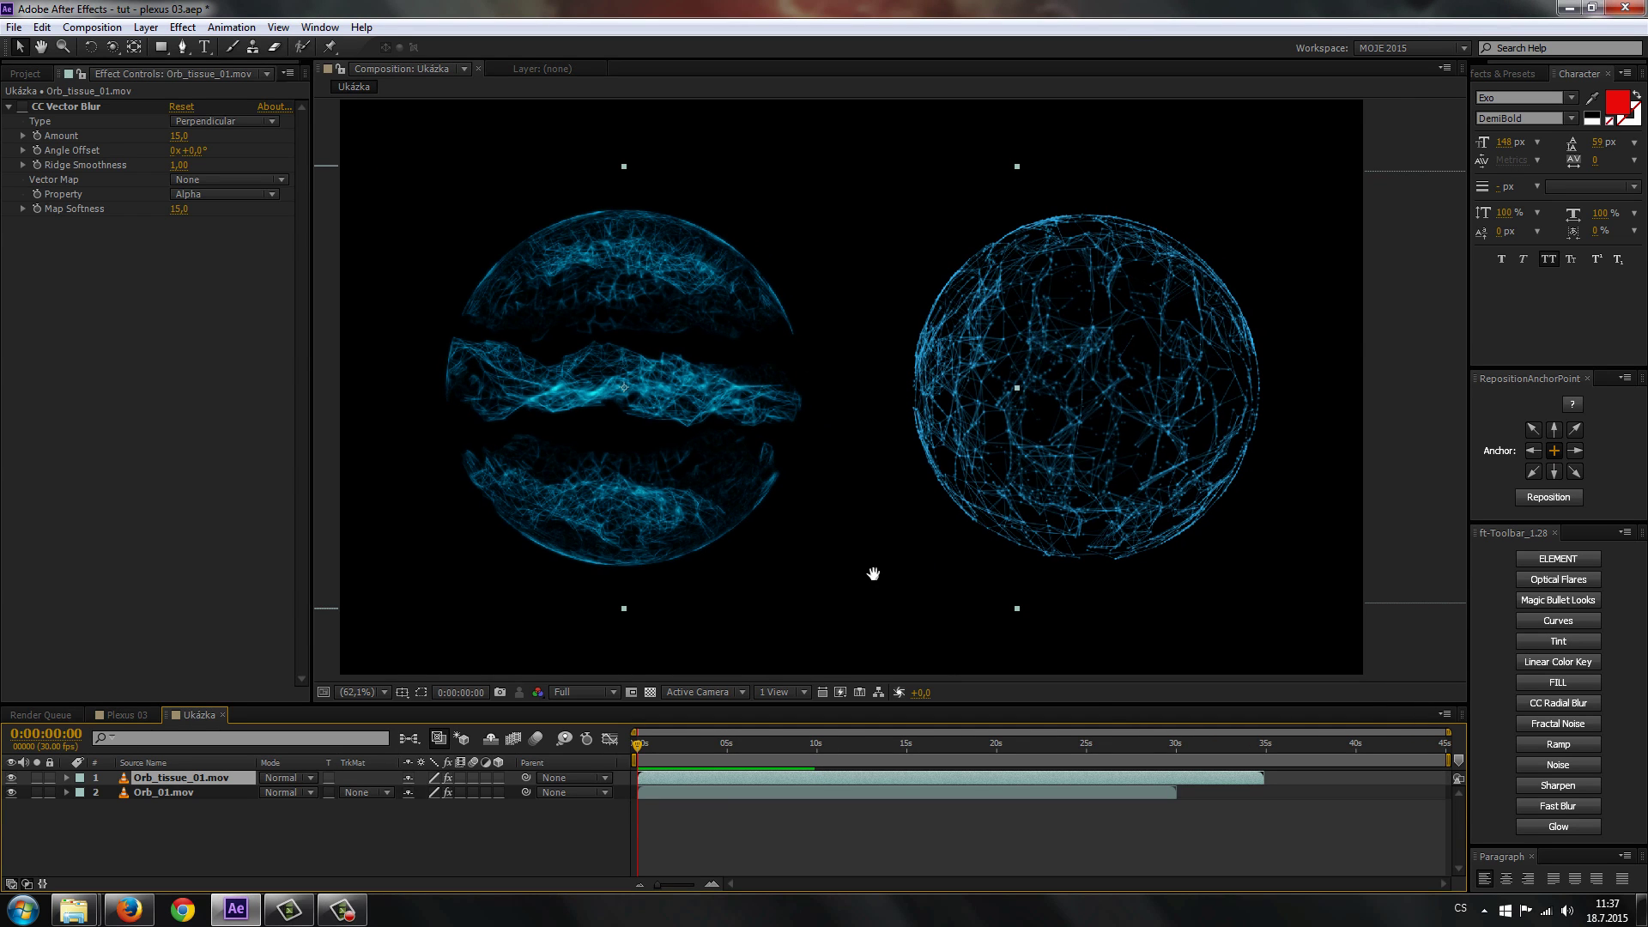
{"action": "left_click_drag", "start_coordinate": [638, 745], "coordinate": [721, 746]}
{"action": "key", "text": "Home"}
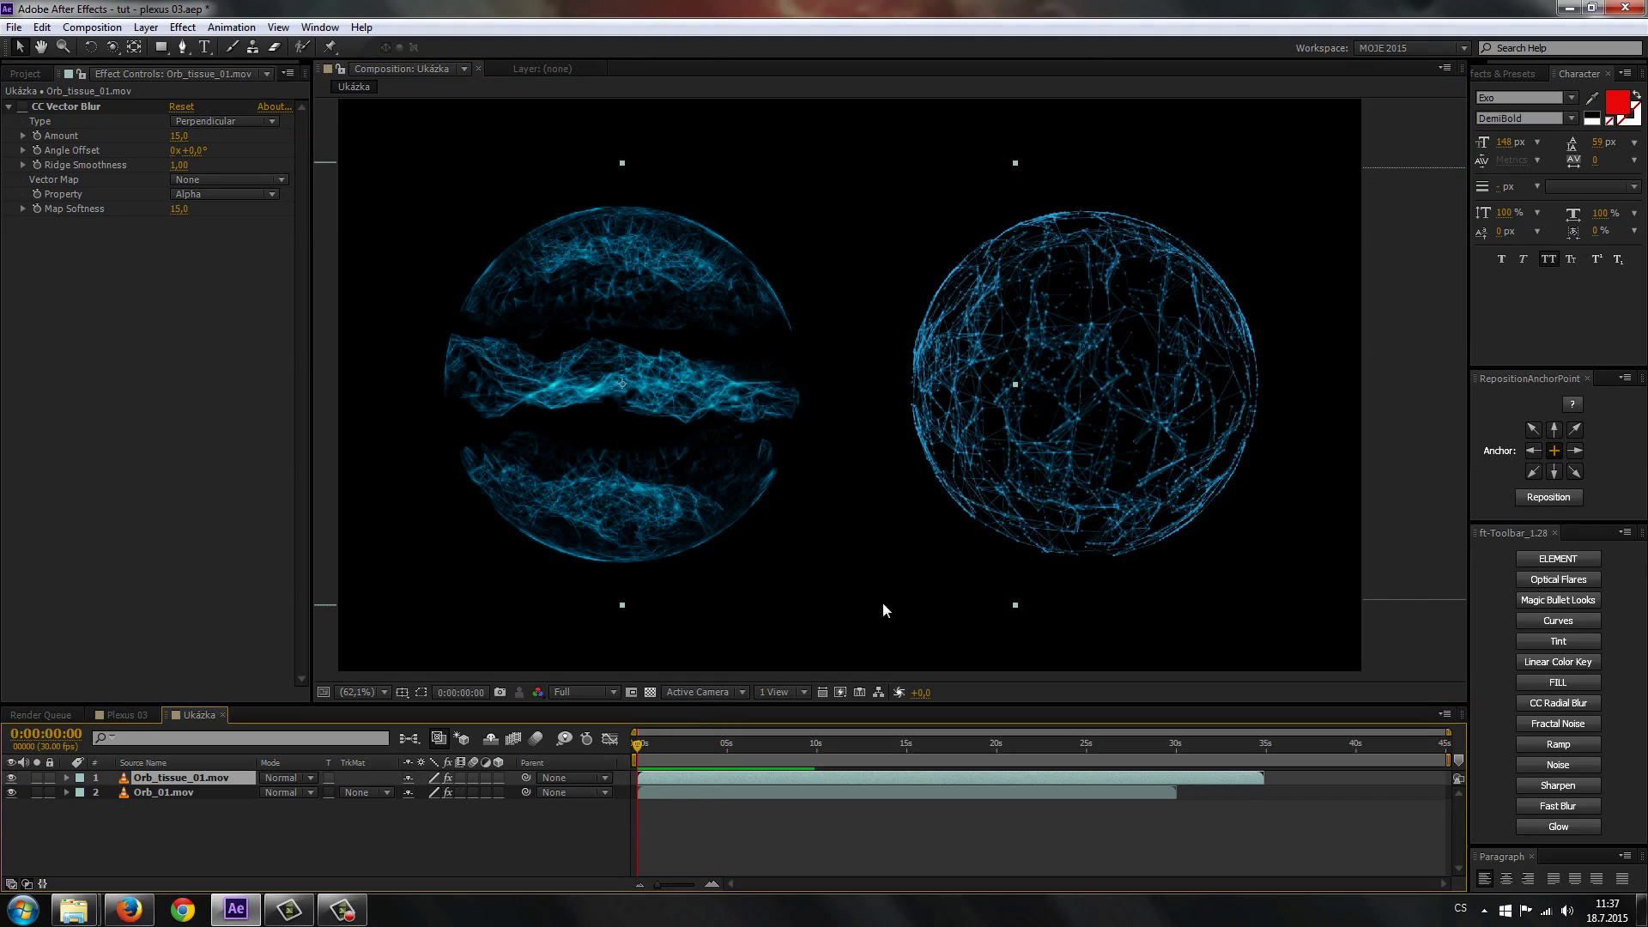
{"action": "scroll", "coordinate": [647, 585], "scroll_direction": "up", "scroll_amount": 1}
{"action": "scroll", "coordinate": [748, 546], "scroll_direction": "up", "scroll_amount": 1}
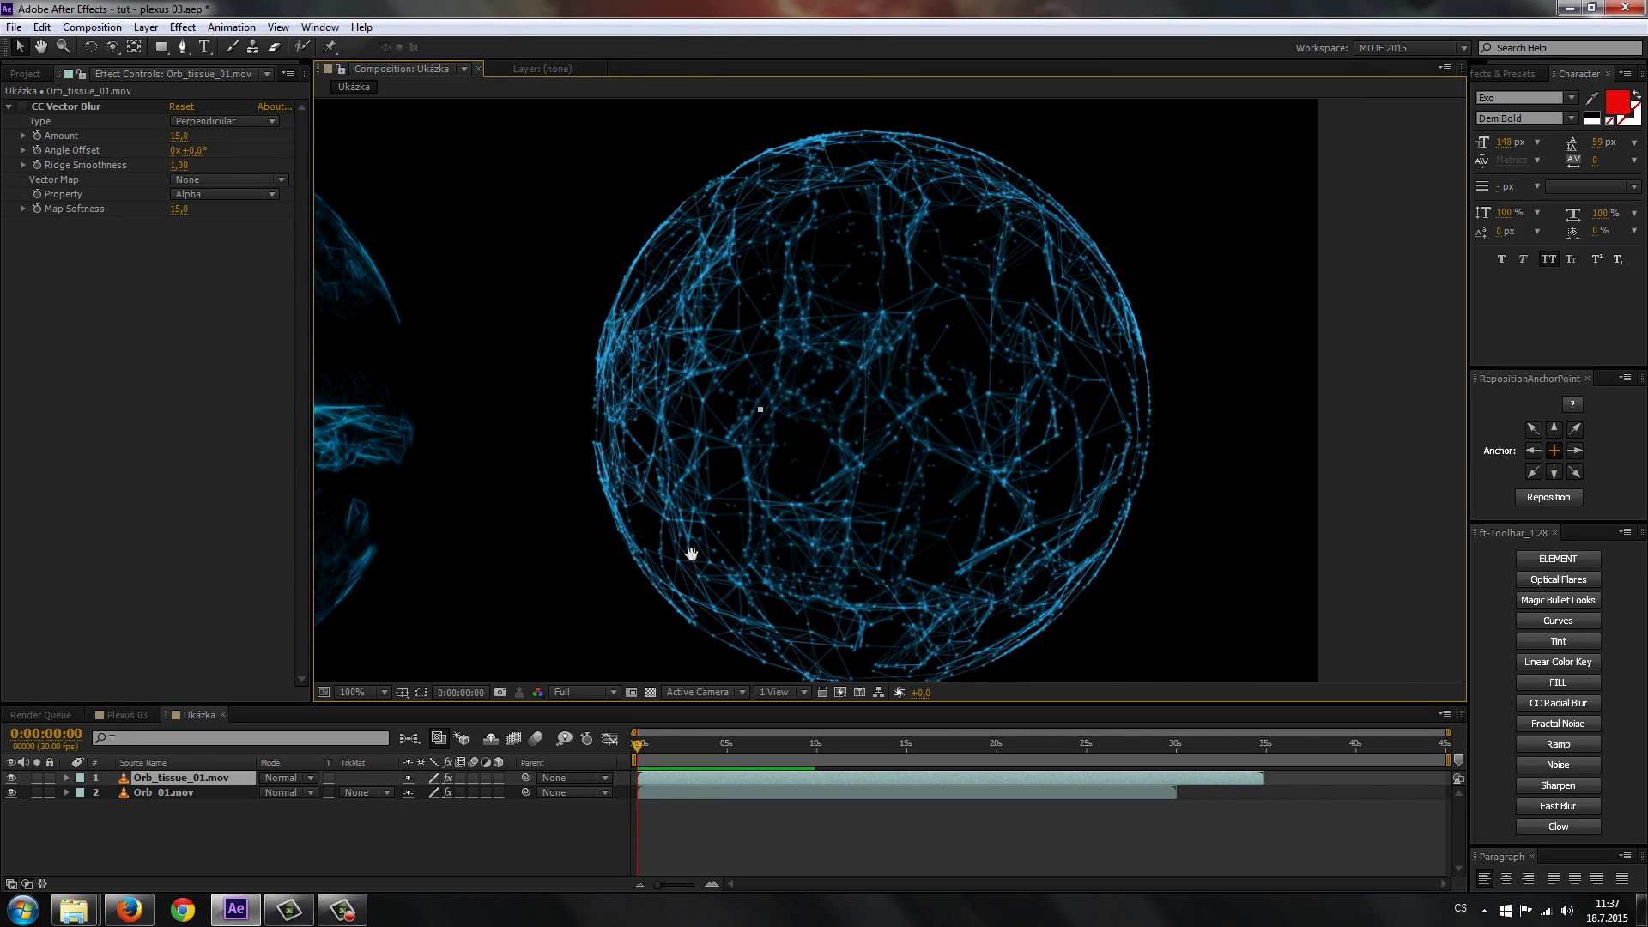
{"action": "mouse_move", "coordinate": [687, 551]}
{"action": "left_mouse_down"}
{"action": "mouse_move", "coordinate": [1009, 549]}
{"action": "mouse_move", "coordinate": [1050, 530]}
{"action": "left_mouse_up"}
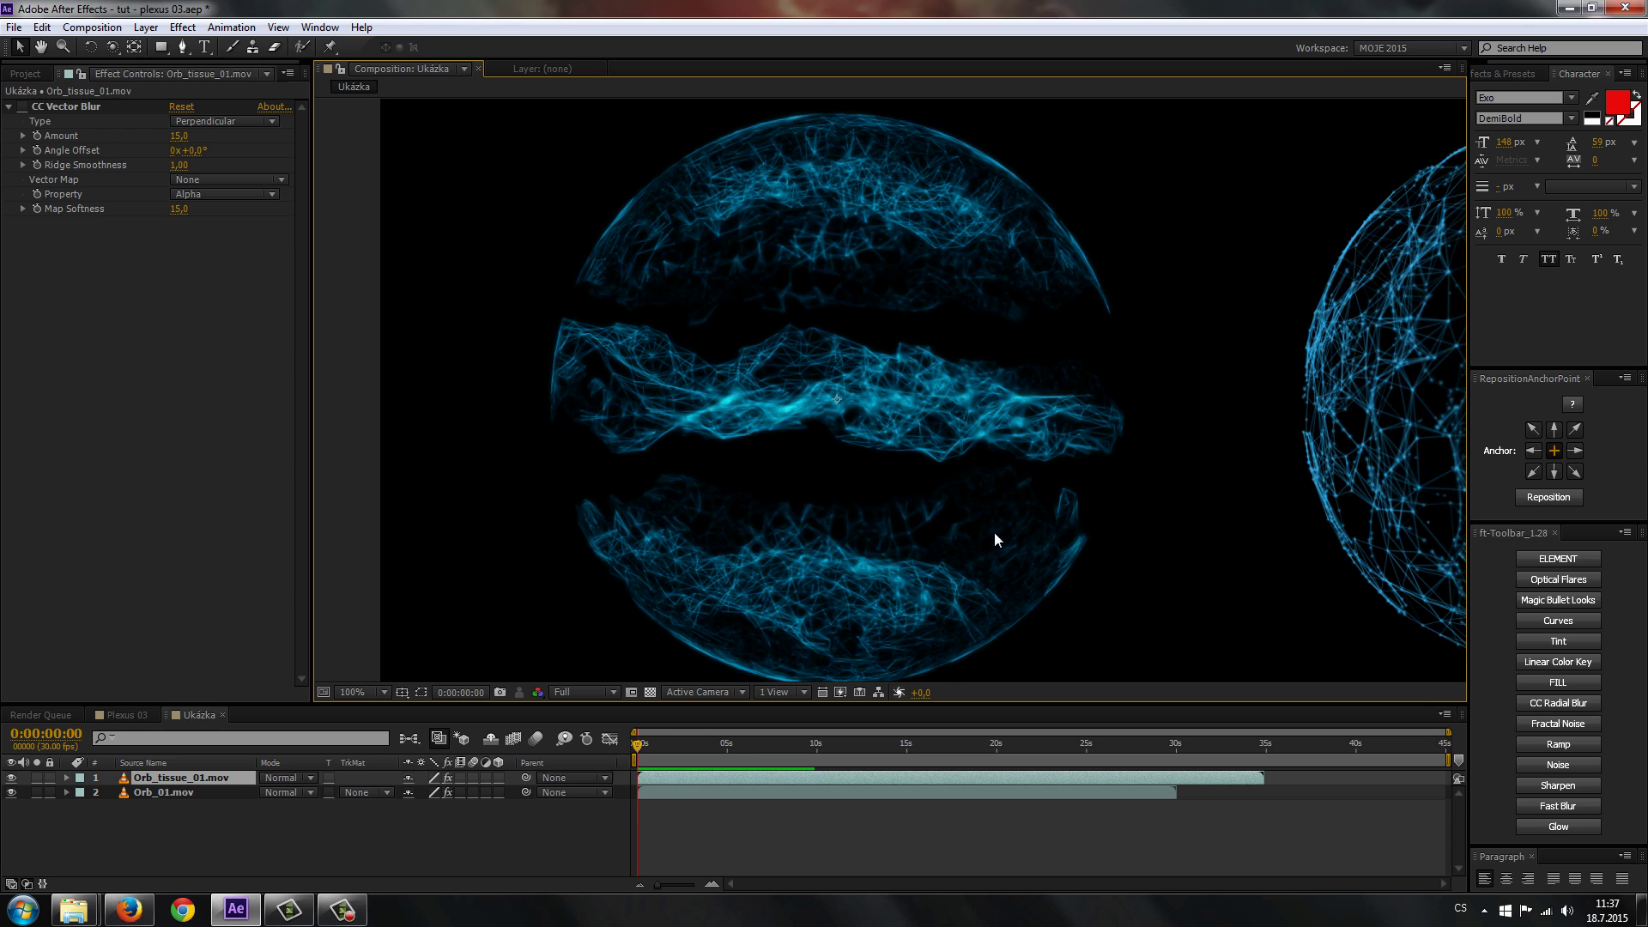
{"action": "left_click_drag", "start_coordinate": [813, 540], "coordinate": [801, 538]}
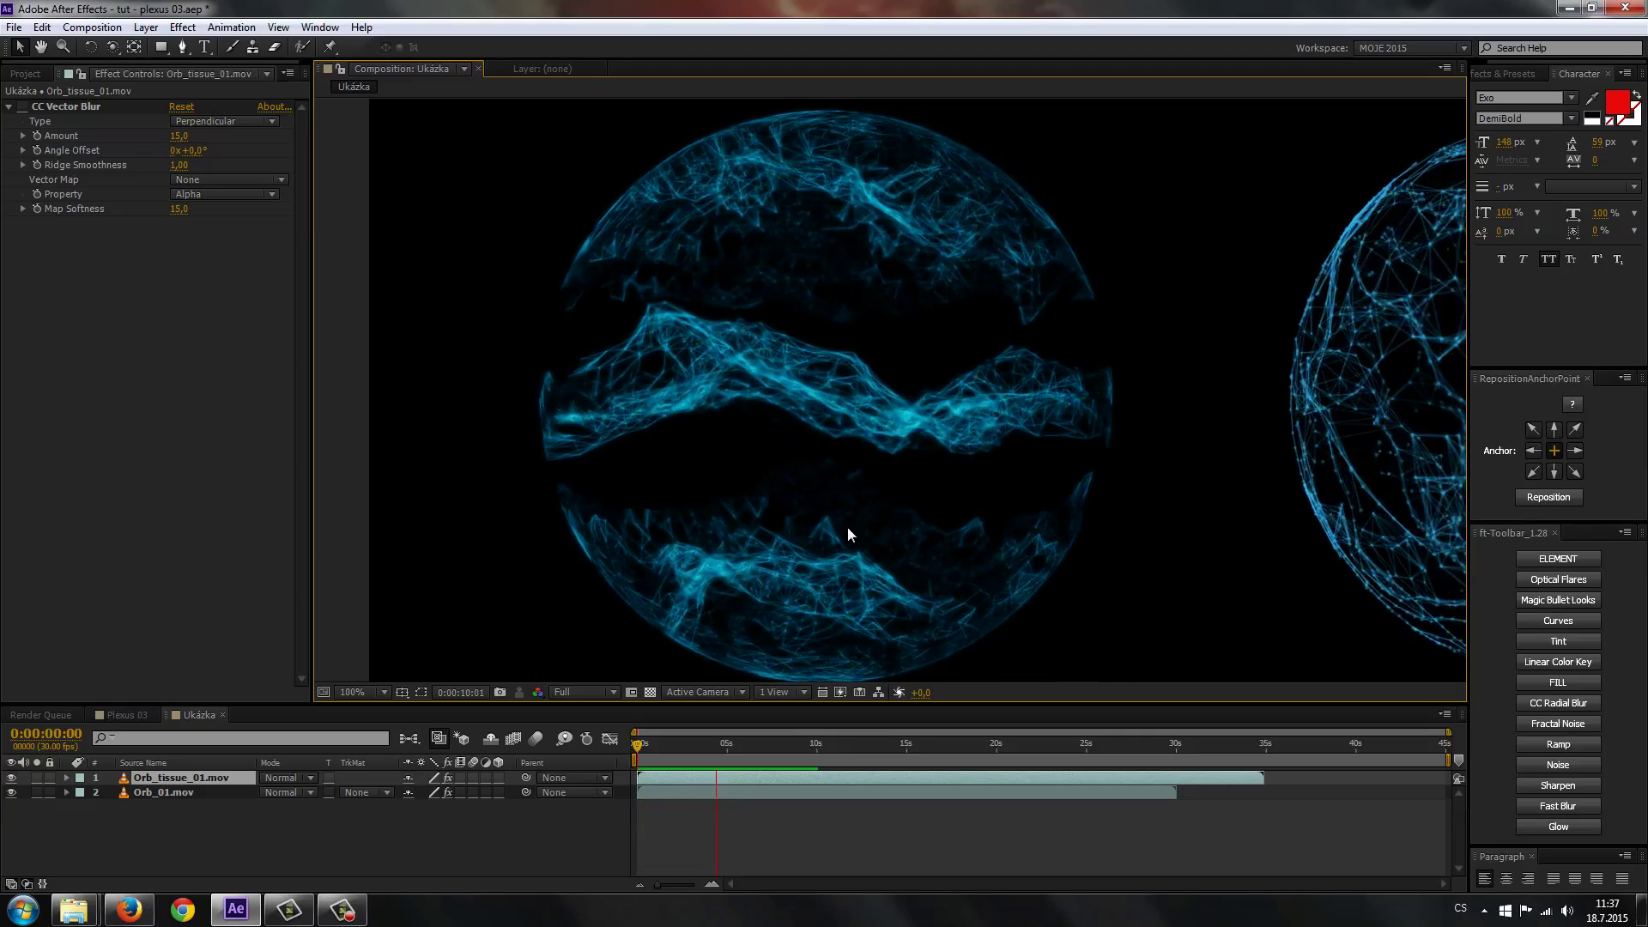
{"action": "key", "text": "space"}
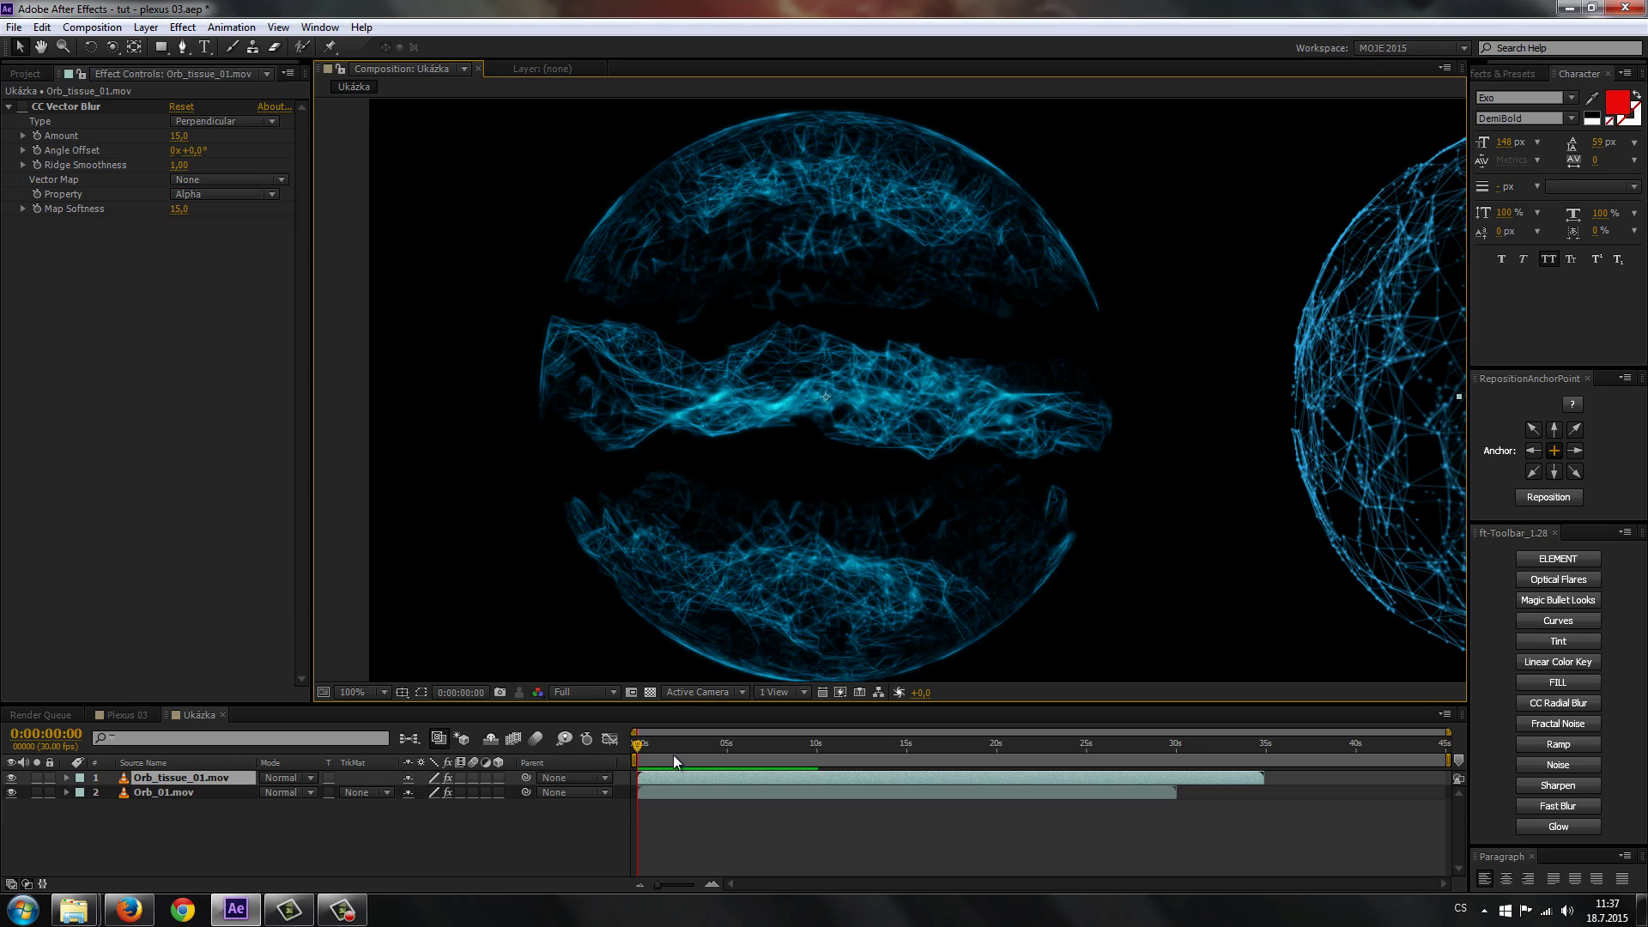
At frame 0:00:03:12, pan across both orbs to compare their CC Vector Blur look.
{"action": "left_click", "coordinate": [698, 755]}
{"action": "left_click", "coordinate": [19, 111]}
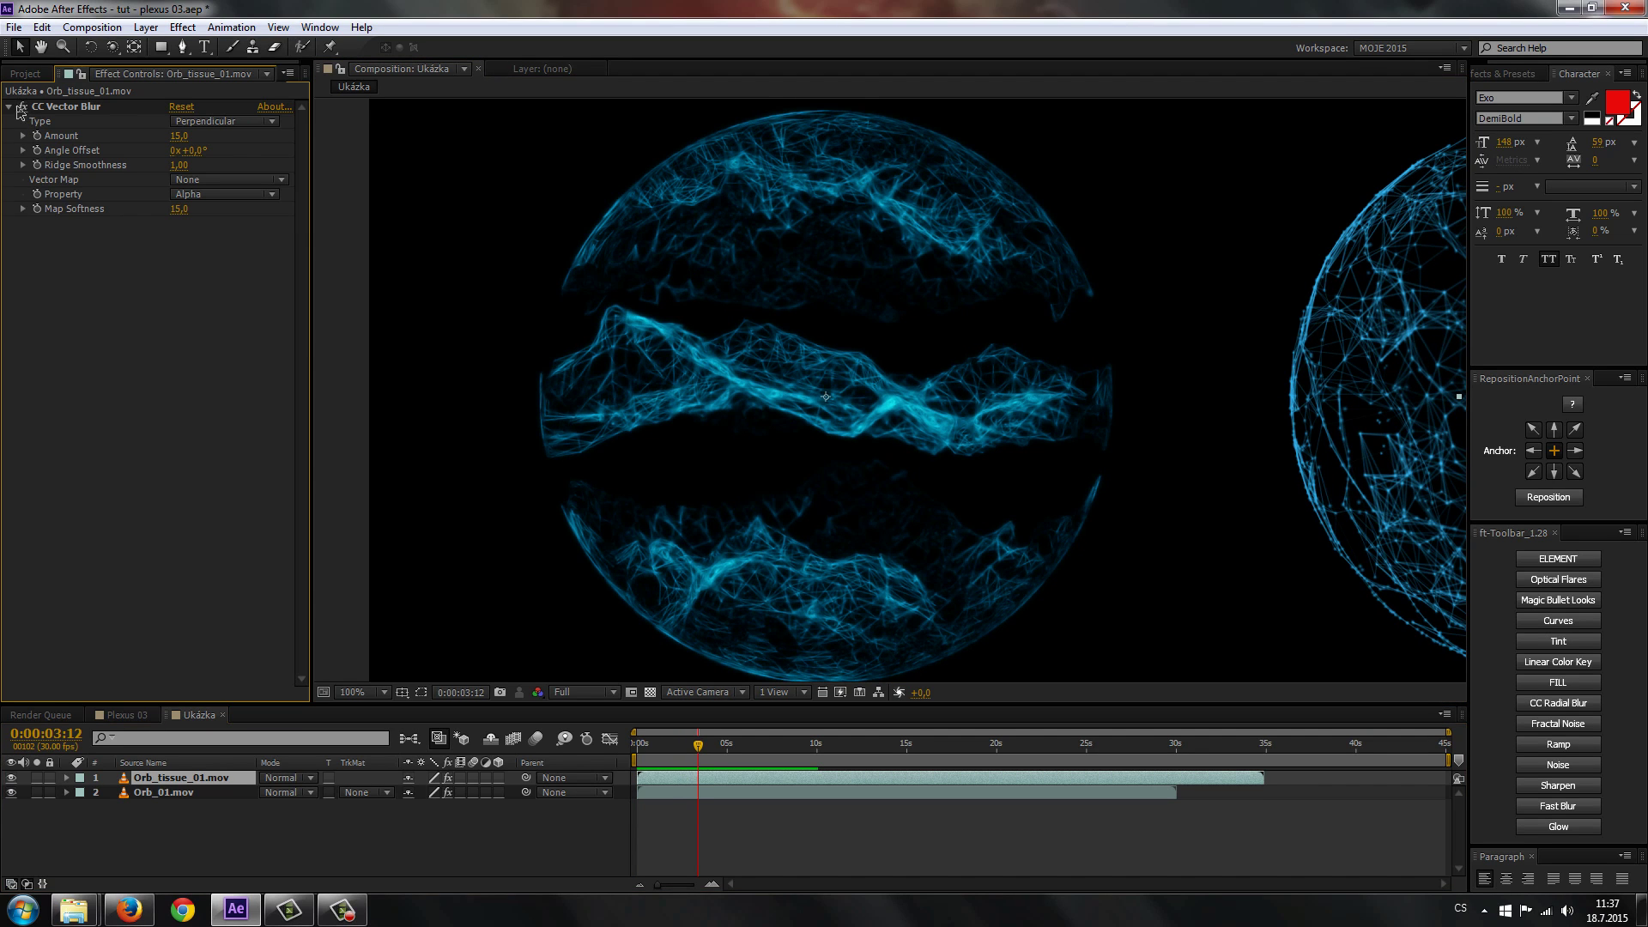
{"action": "left_click_drag", "start_coordinate": [931, 578], "coordinate": [378, 552]}
{"action": "left_click_drag", "start_coordinate": [515, 537], "coordinate": [1075, 543]}
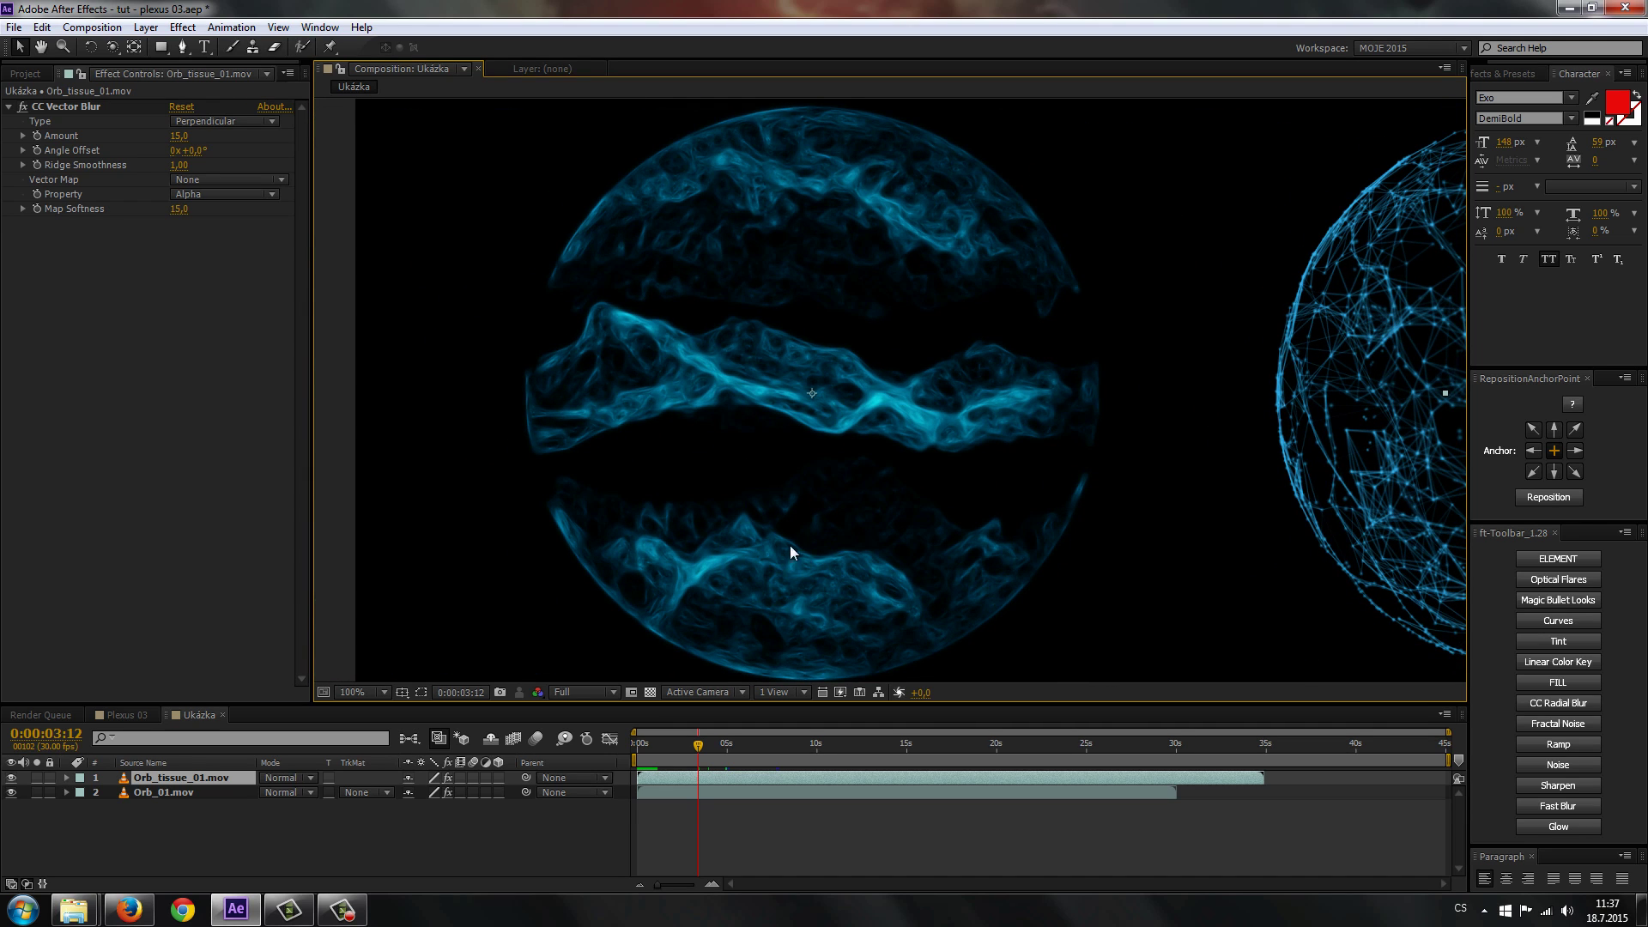
{"action": "left_click_drag", "start_coordinate": [850, 530], "coordinate": [832, 527]}
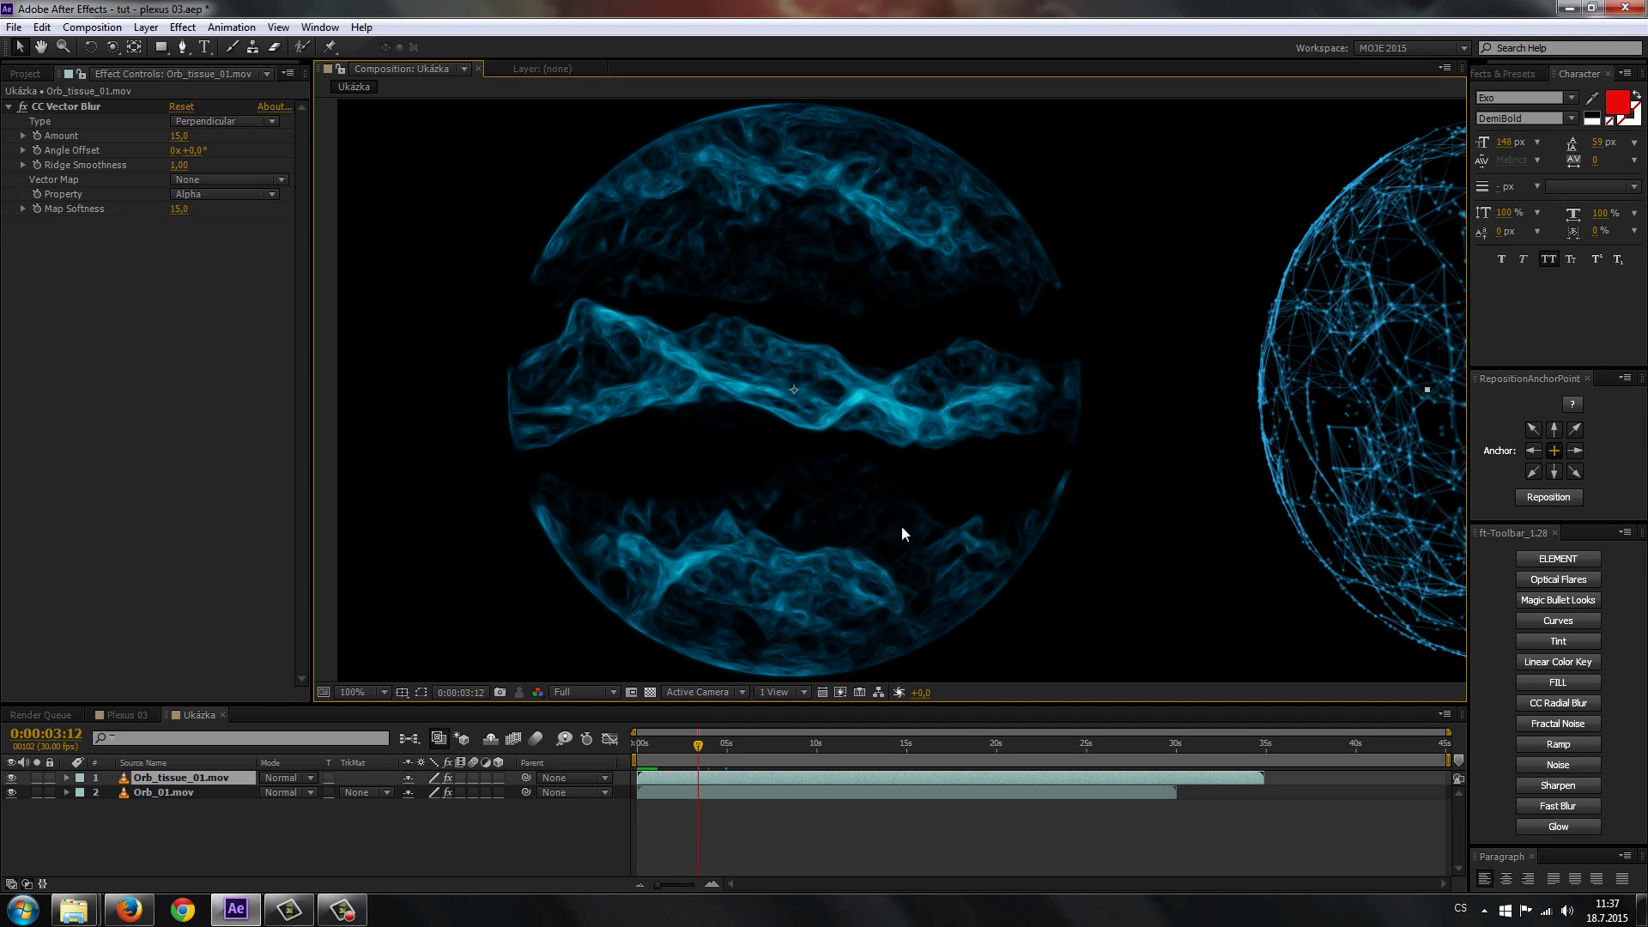
{"action": "mouse_move", "coordinate": [1030, 513]}
{"action": "left_mouse_down"}
{"action": "mouse_move", "coordinate": [701, 556]}
{"action": "mouse_move", "coordinate": [1110, 518]}
{"action": "left_mouse_up"}
{"action": "scroll", "coordinate": [970, 523], "scroll_direction": "down", "scroll_amount": 2}
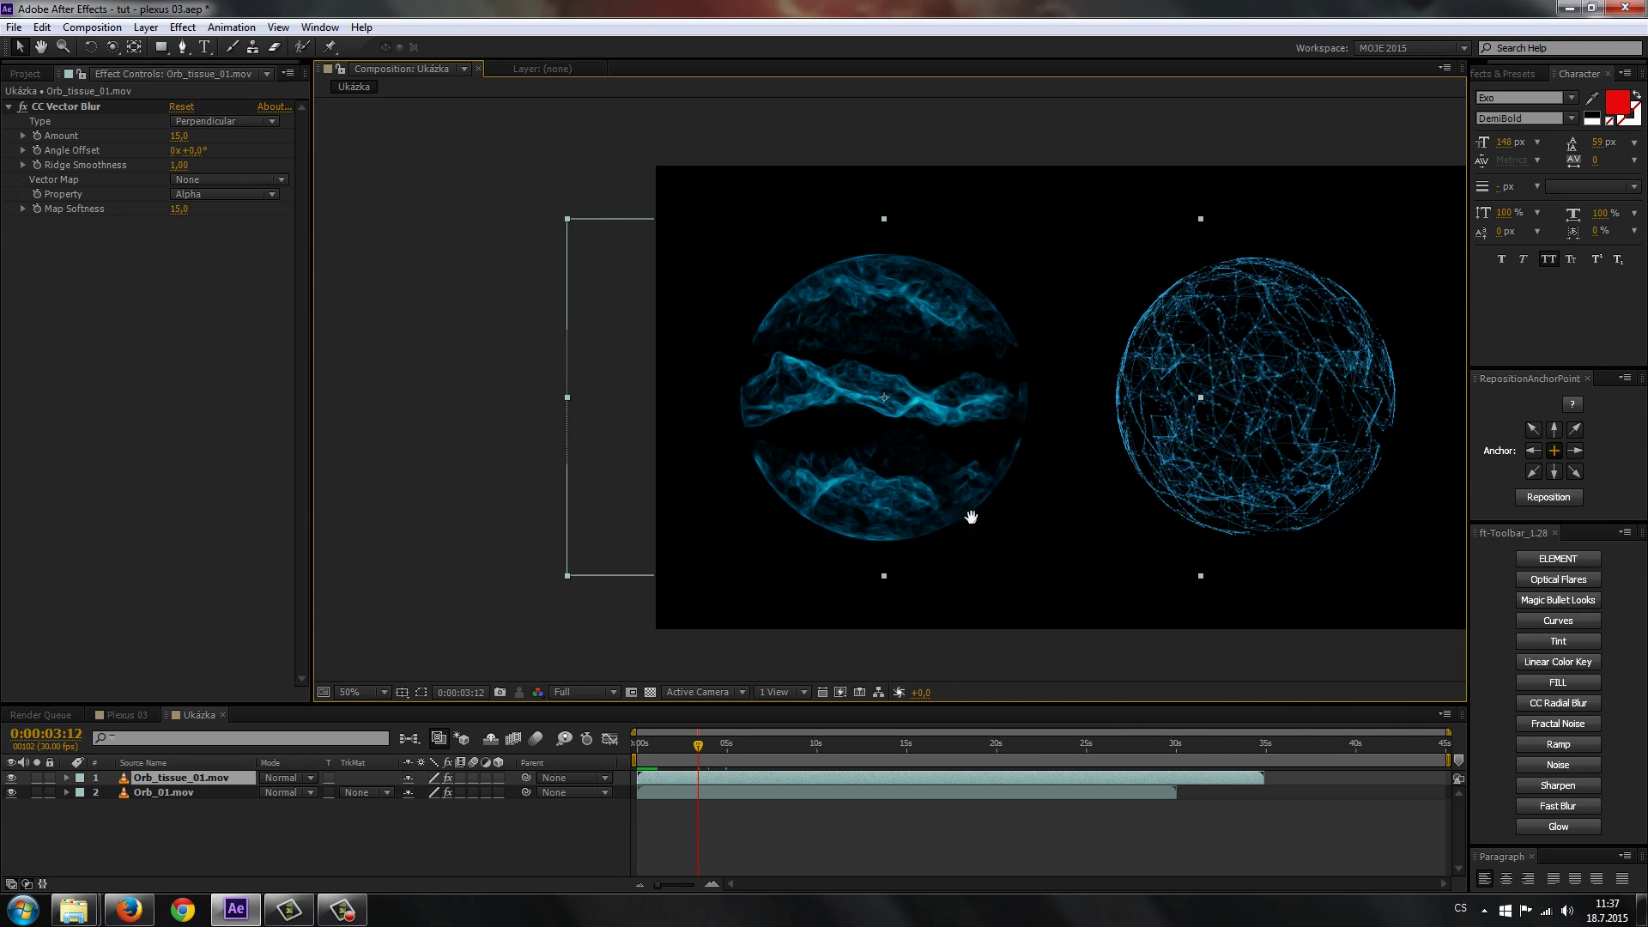
{"action": "left_click_drag", "start_coordinate": [971, 522], "coordinate": [831, 514]}
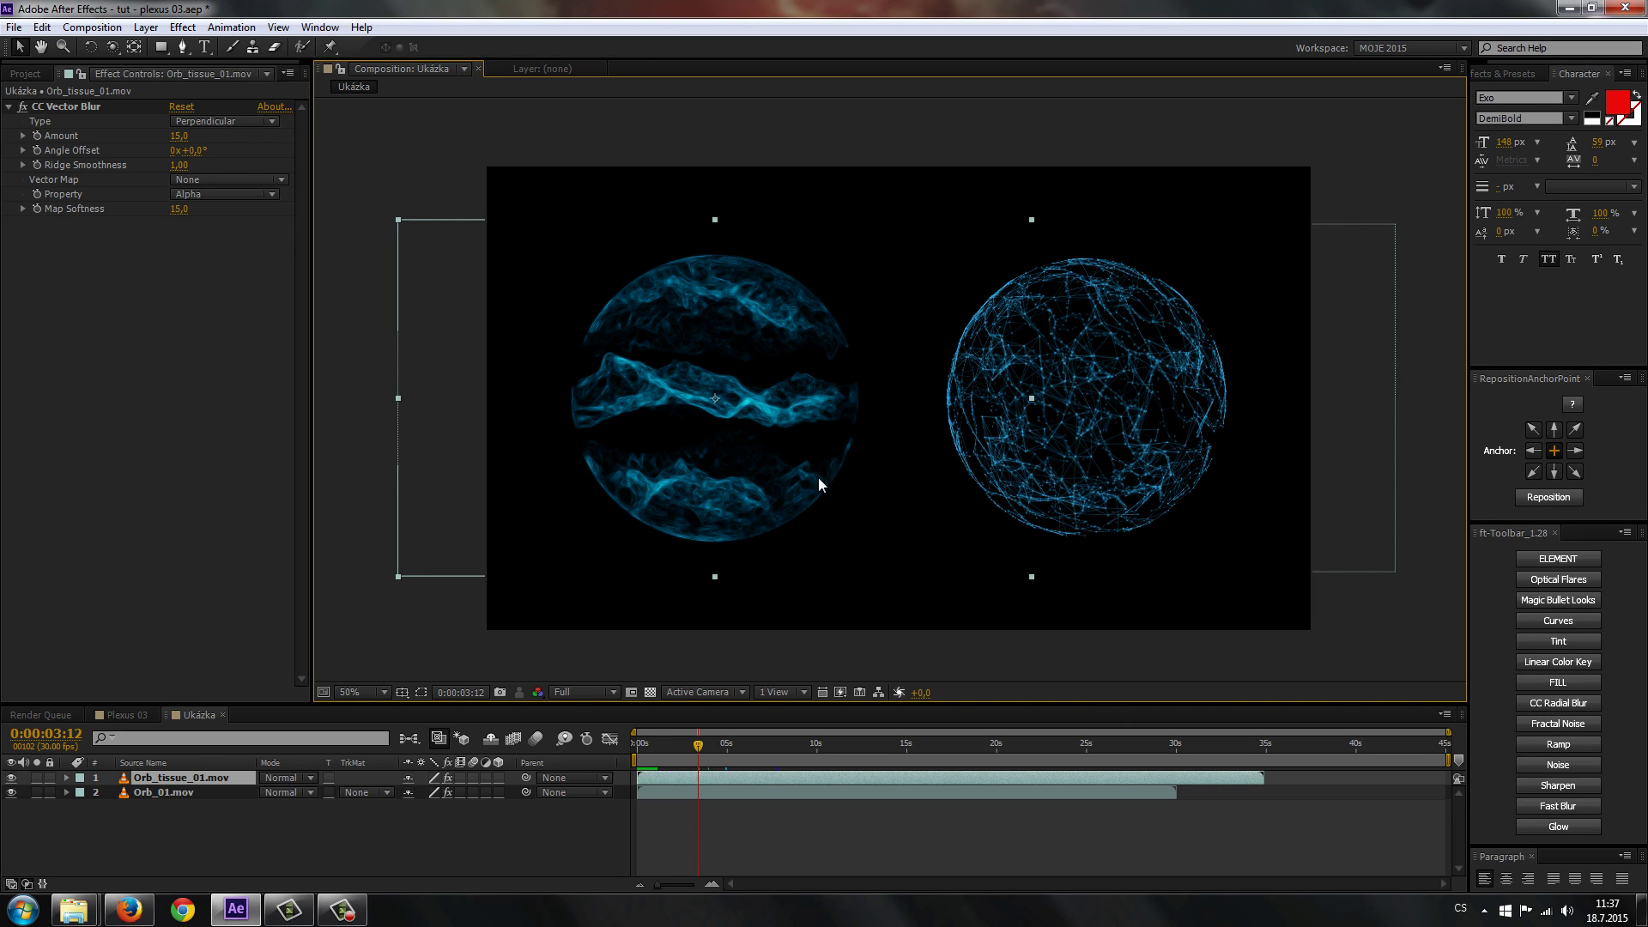
{"action": "scroll", "coordinate": [755, 507], "scroll_direction": "right", "scroll_amount": 2}
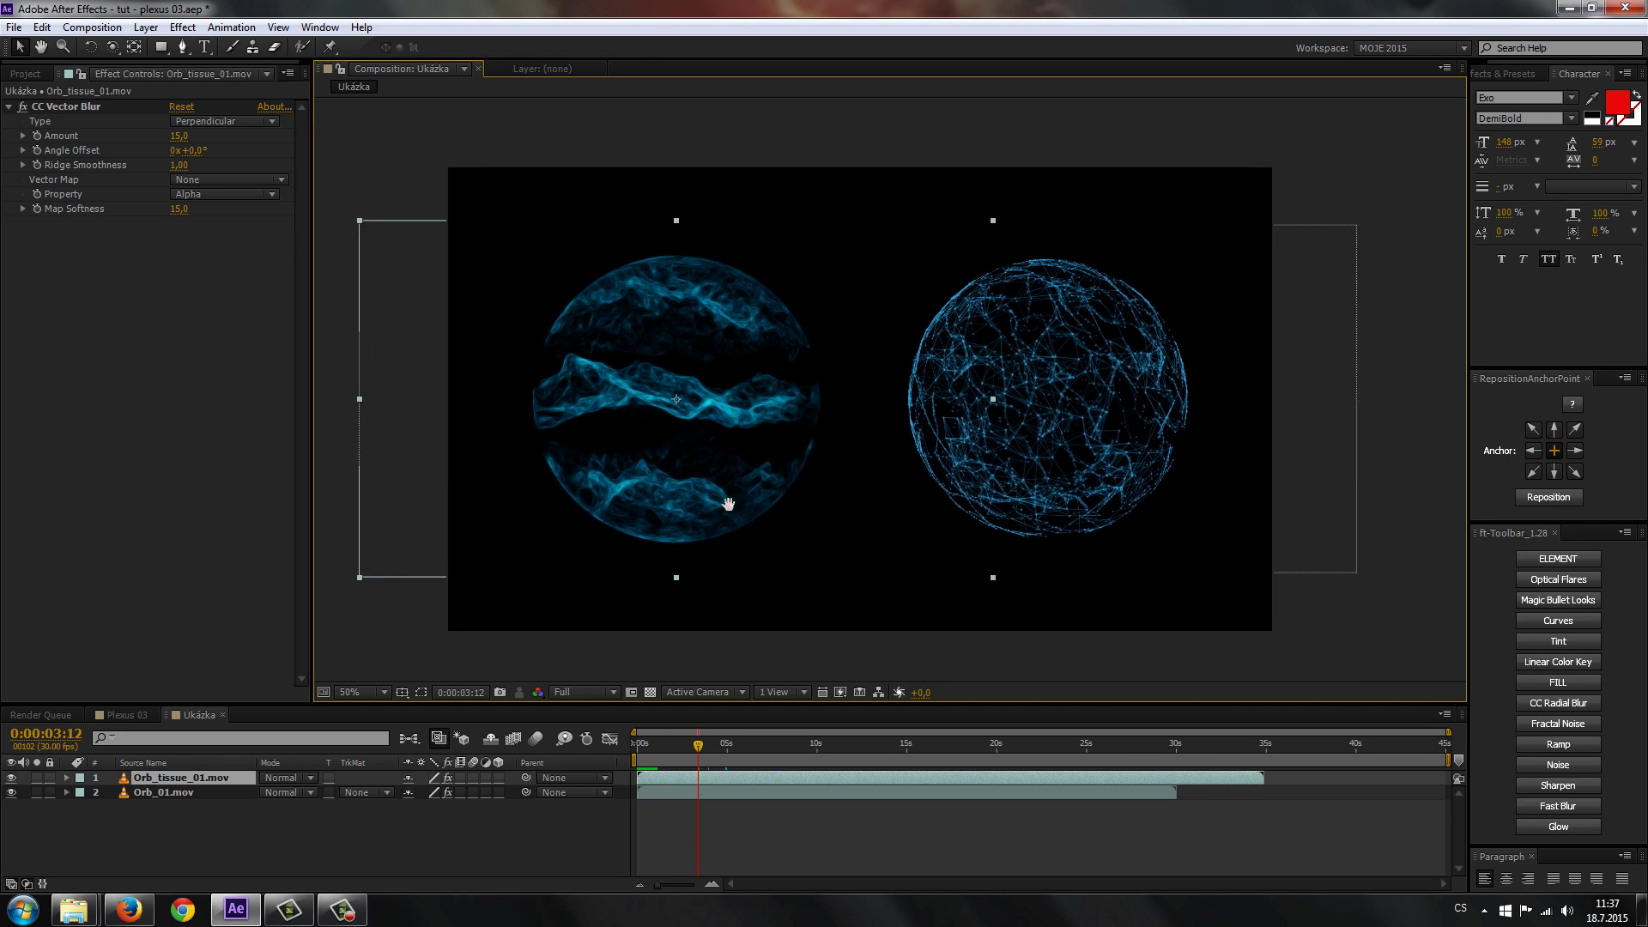
{"action": "scroll", "coordinate": [901, 522], "scroll_direction": "up", "scroll_amount": 2}
{"action": "scroll", "coordinate": [858, 514], "scroll_direction": "right", "scroll_amount": 2}
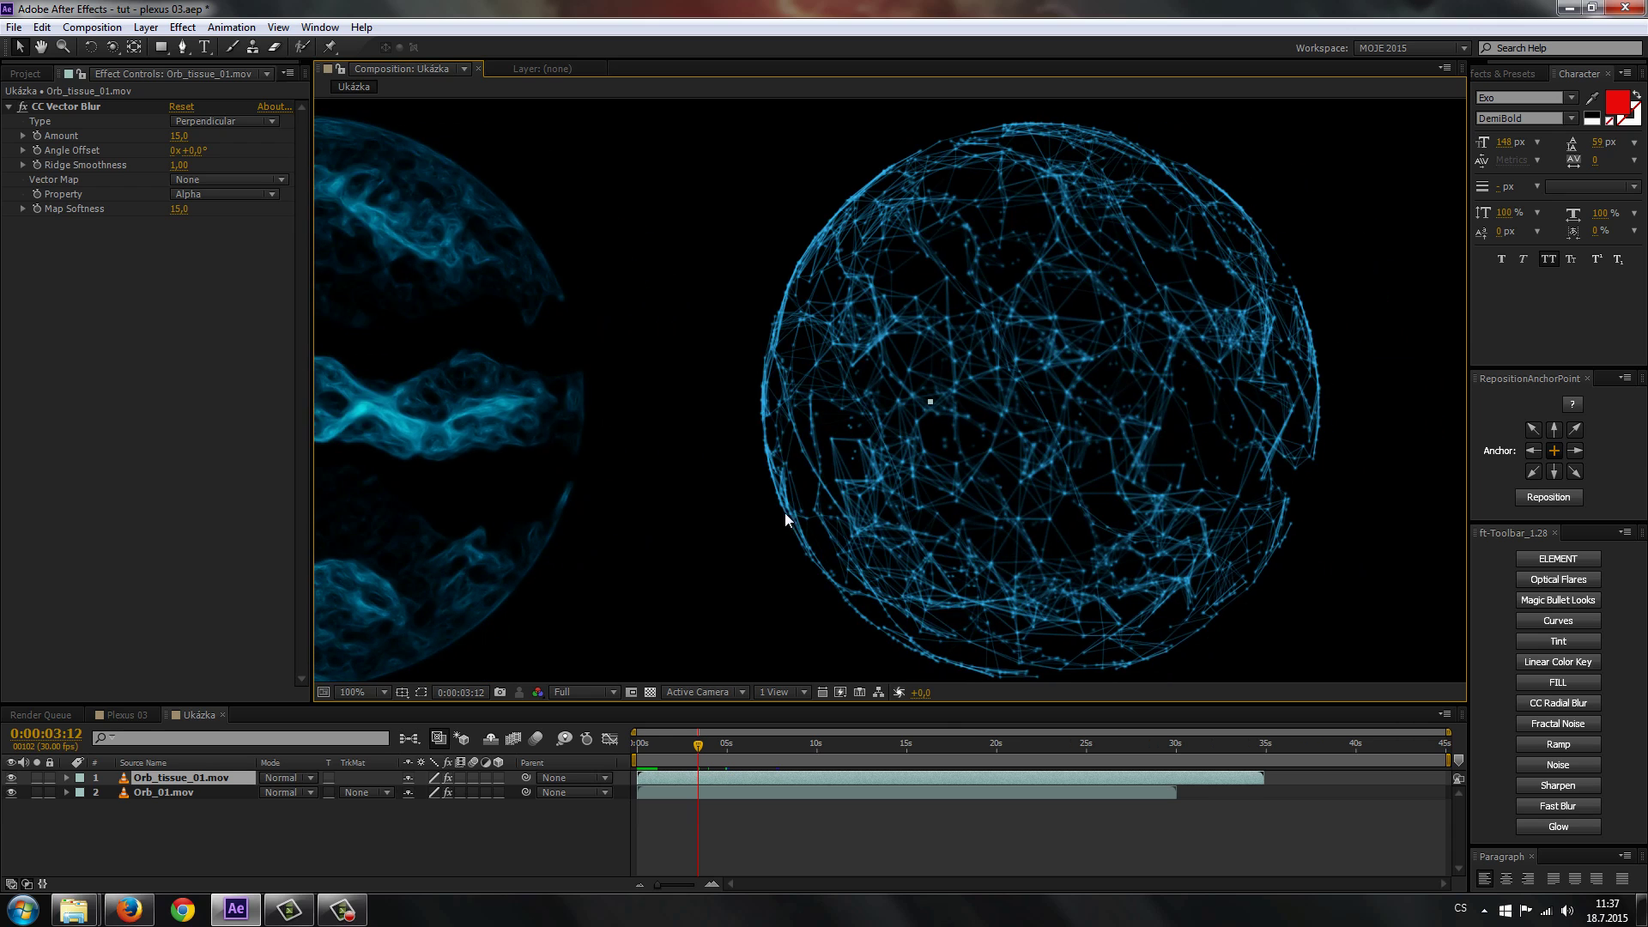
{"action": "scroll", "coordinate": [853, 507], "scroll_direction": "down", "scroll_amount": 2}
{"action": "scroll", "coordinate": [975, 442], "scroll_direction": "left", "scroll_amount": 5}
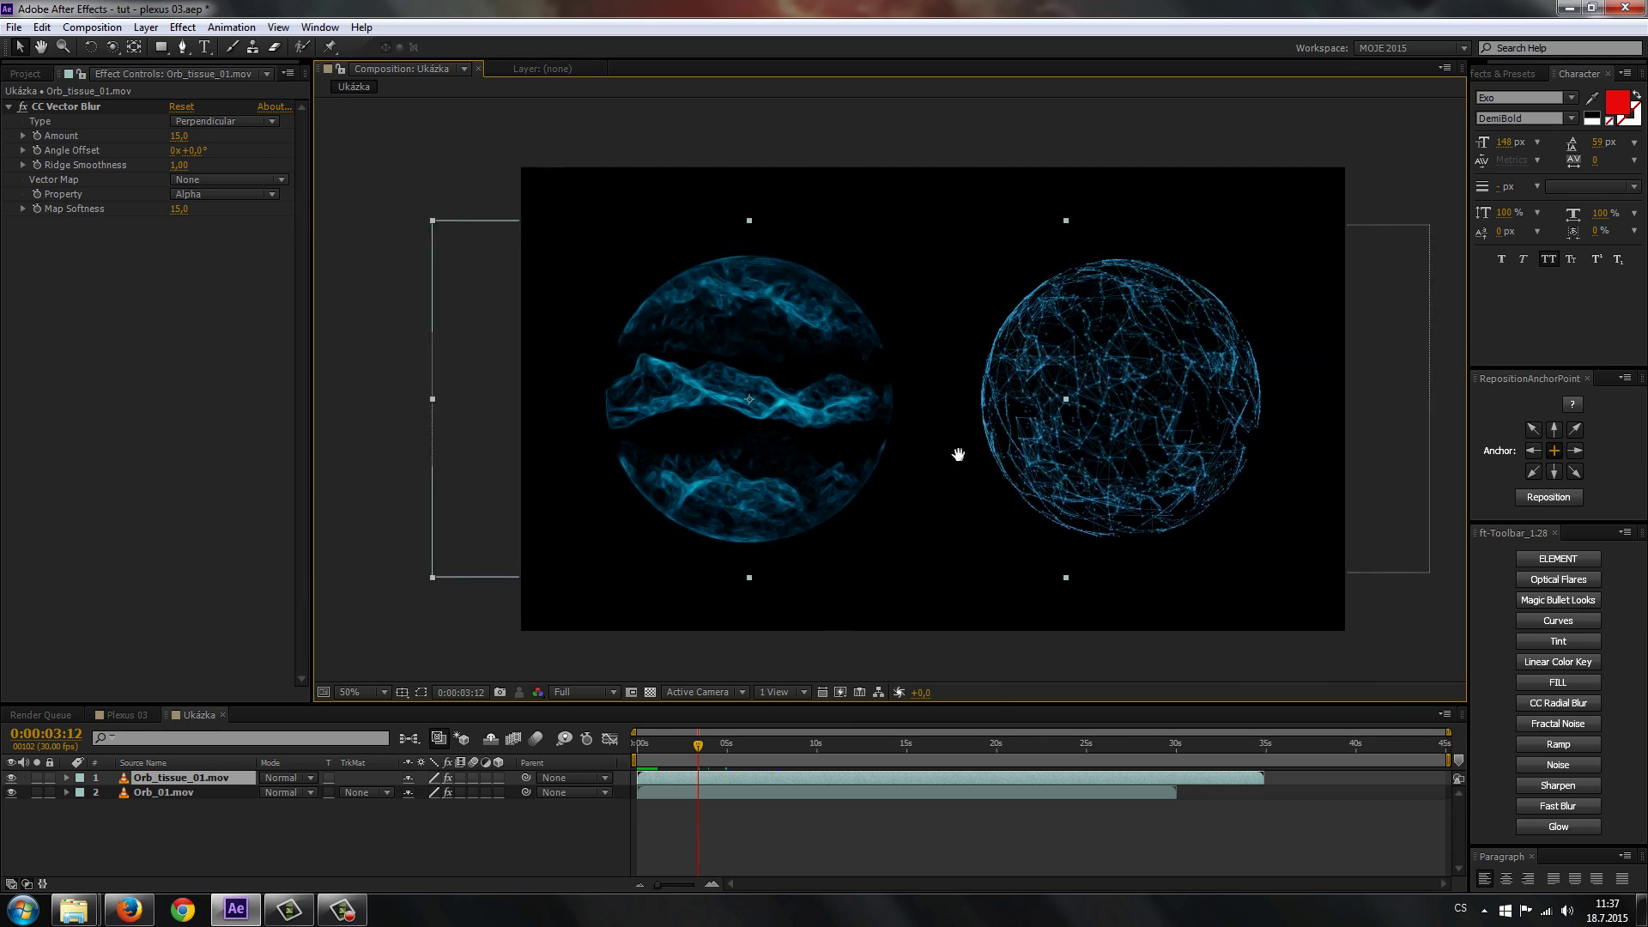
{"action": "scroll", "coordinate": [981, 452], "scroll_direction": "left", "scroll_amount": 1}
{"action": "scroll", "coordinate": [911, 487], "scroll_direction": "up", "scroll_amount": 2}
{"action": "scroll", "coordinate": [790, 521], "scroll_direction": "left", "scroll_amount": 1}
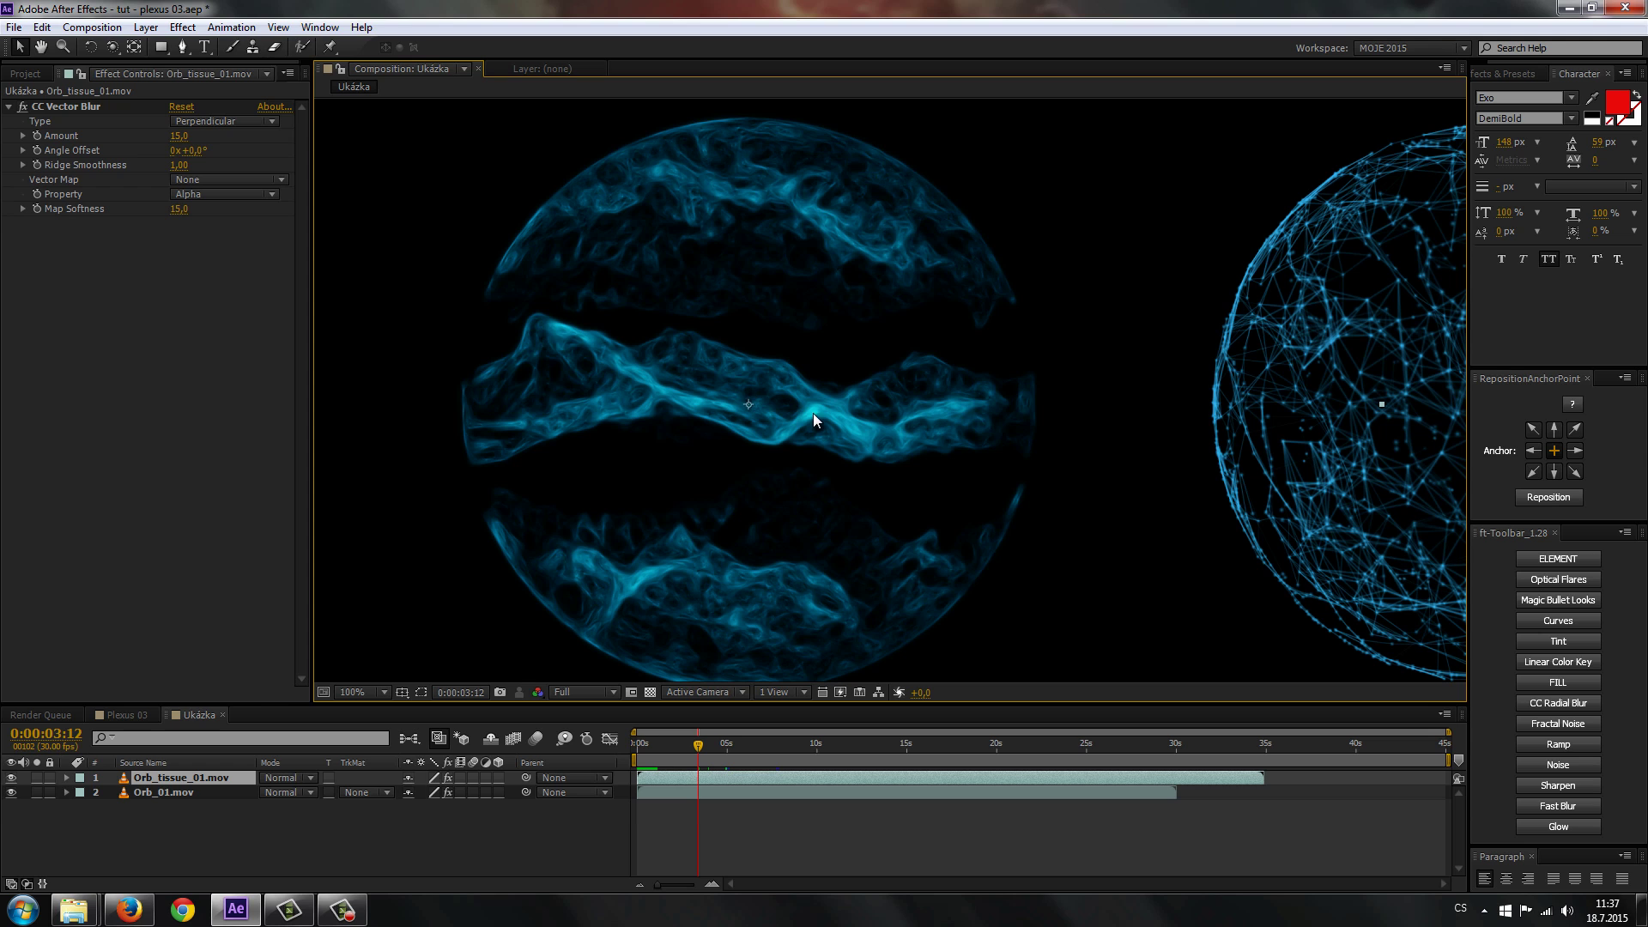
{"action": "left_click_drag", "start_coordinate": [1136, 433], "coordinate": [559, 481]}
Turn CC Vector Blur on Orb_01.mov on and then off again to compare.
{"action": "left_click", "coordinate": [170, 790]}
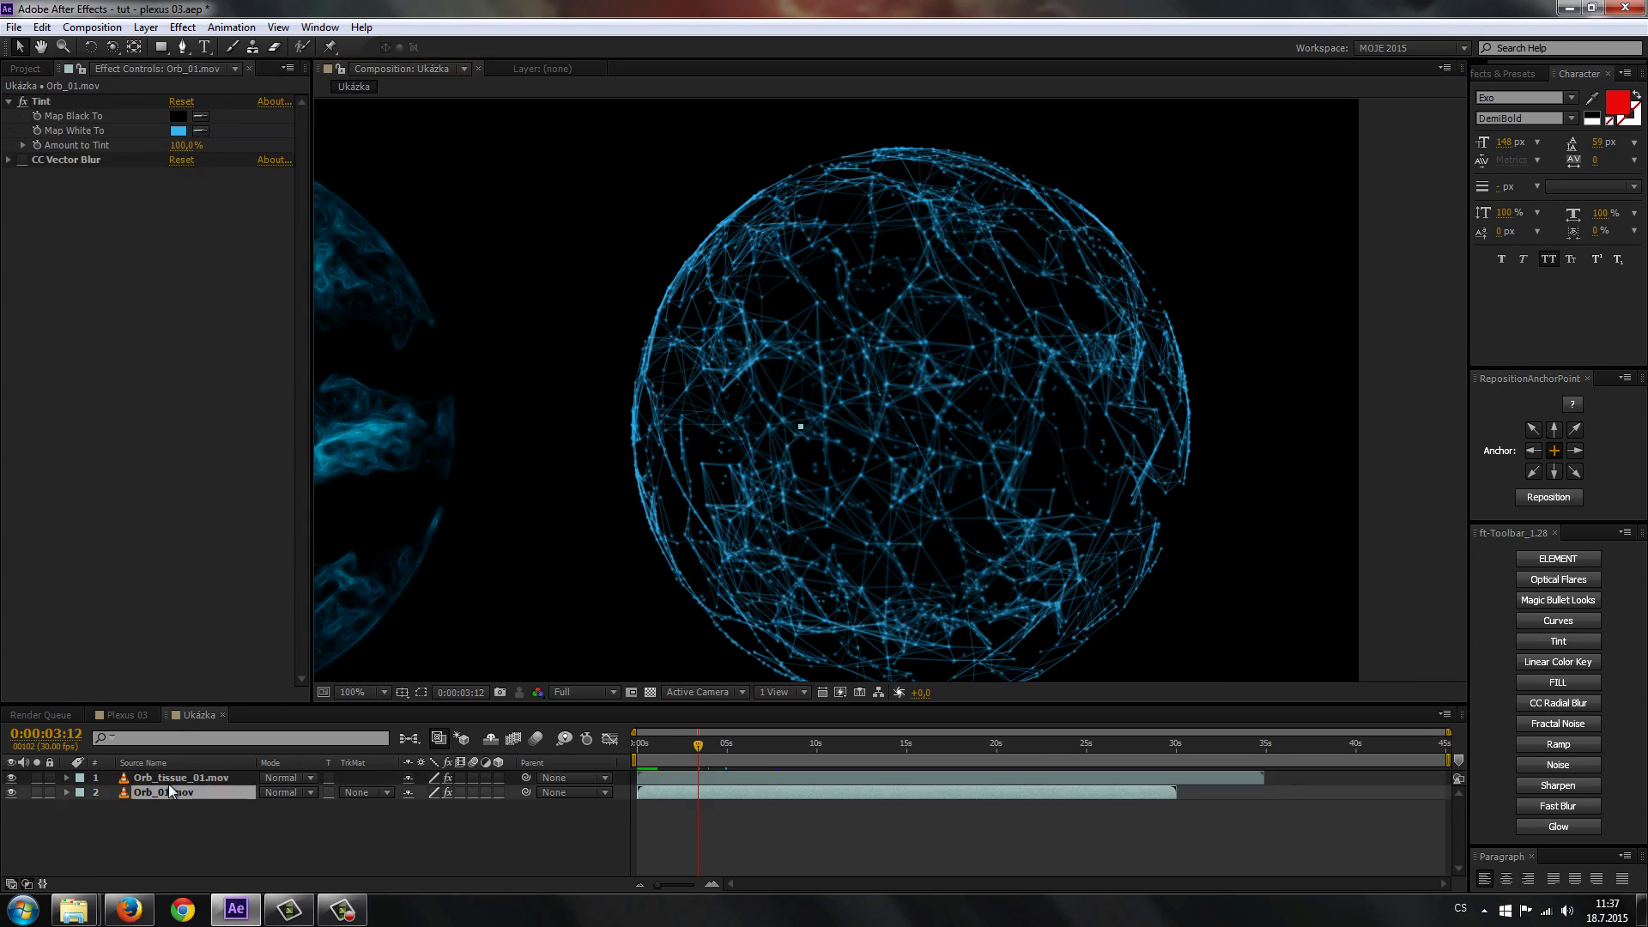
{"action": "left_click", "coordinate": [23, 161]}
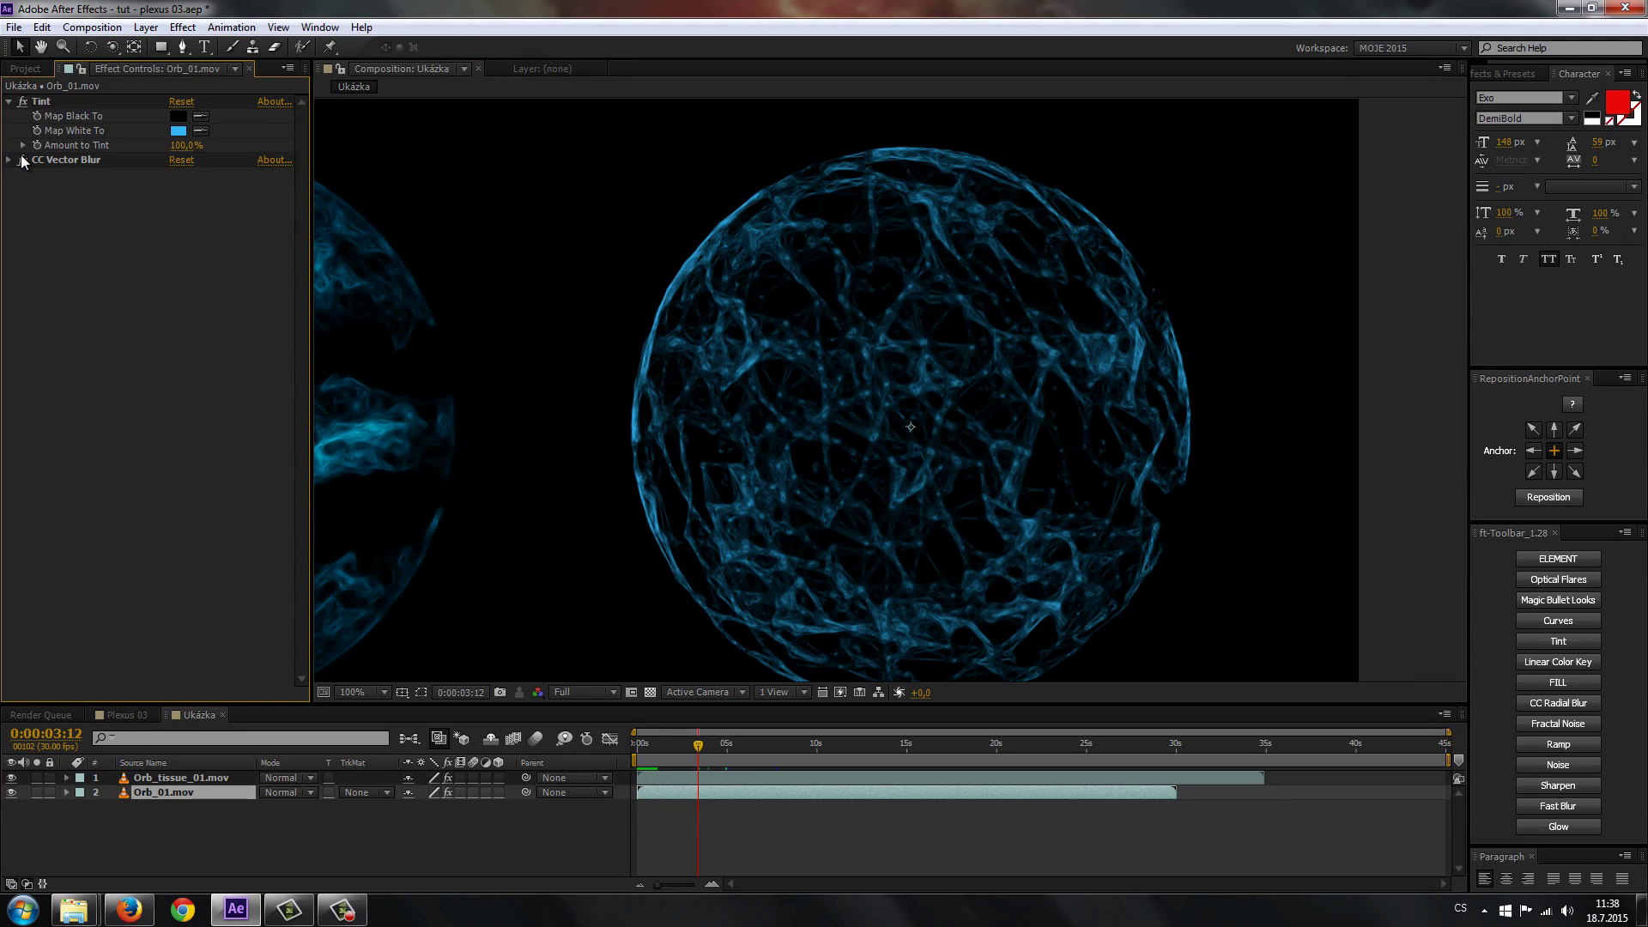
{"action": "left_click", "coordinate": [23, 161]}
{"action": "scroll", "coordinate": [618, 495], "scroll_direction": "down", "scroll_amount": 2}
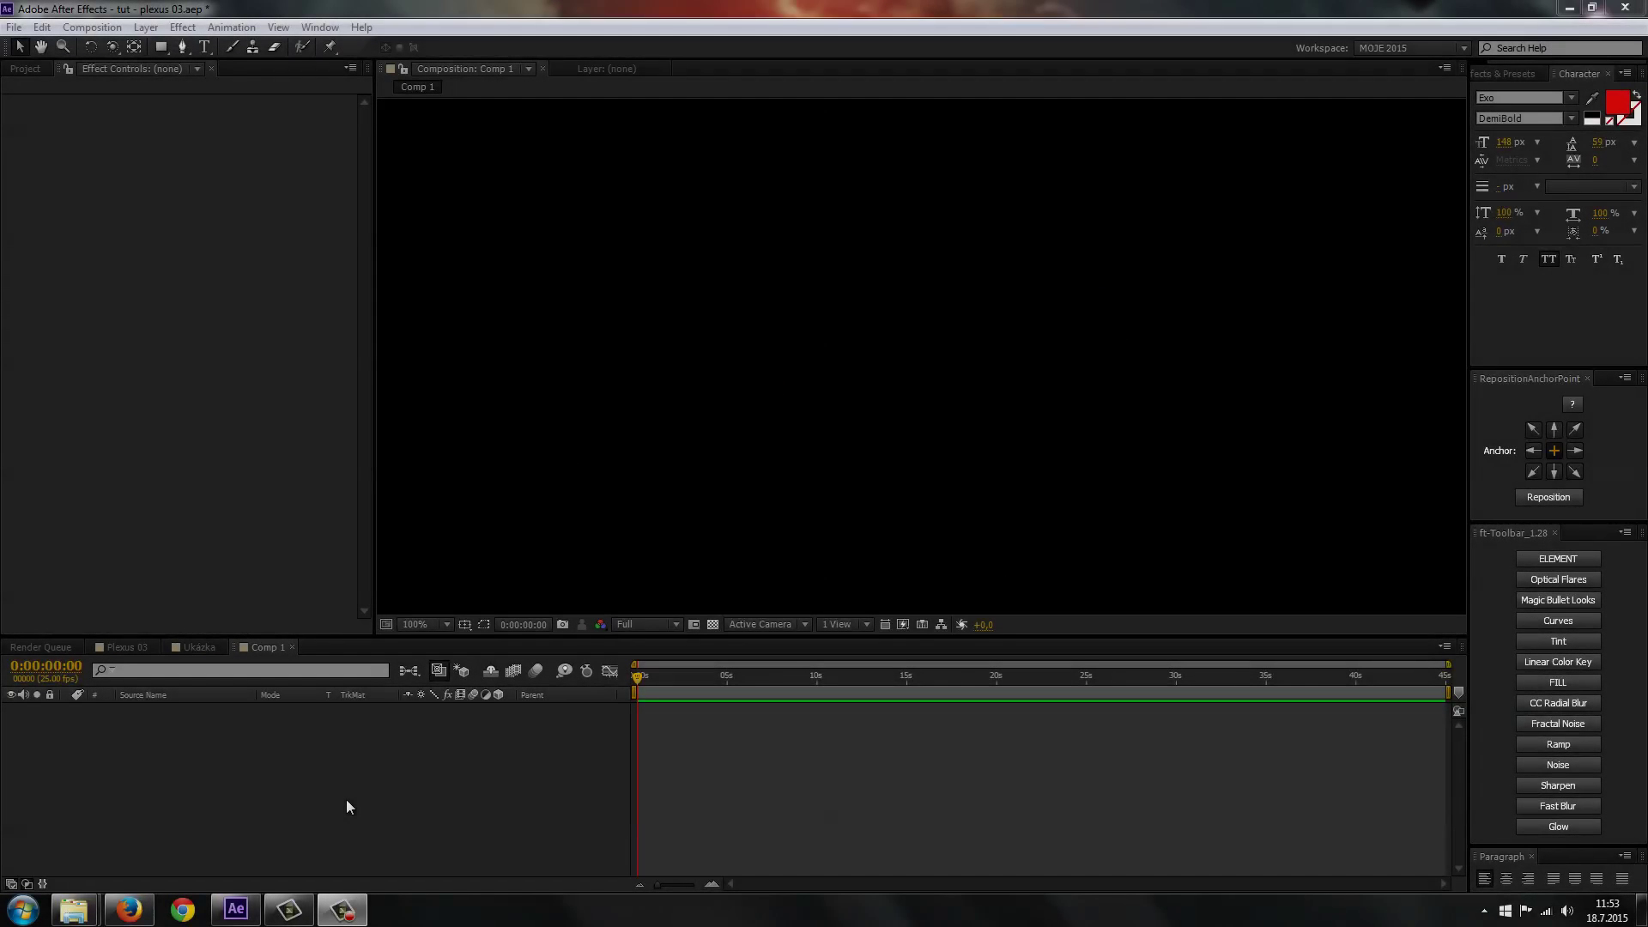
Create a new solid layer named plexus.
{"action": "right_click", "coordinate": [327, 743]}
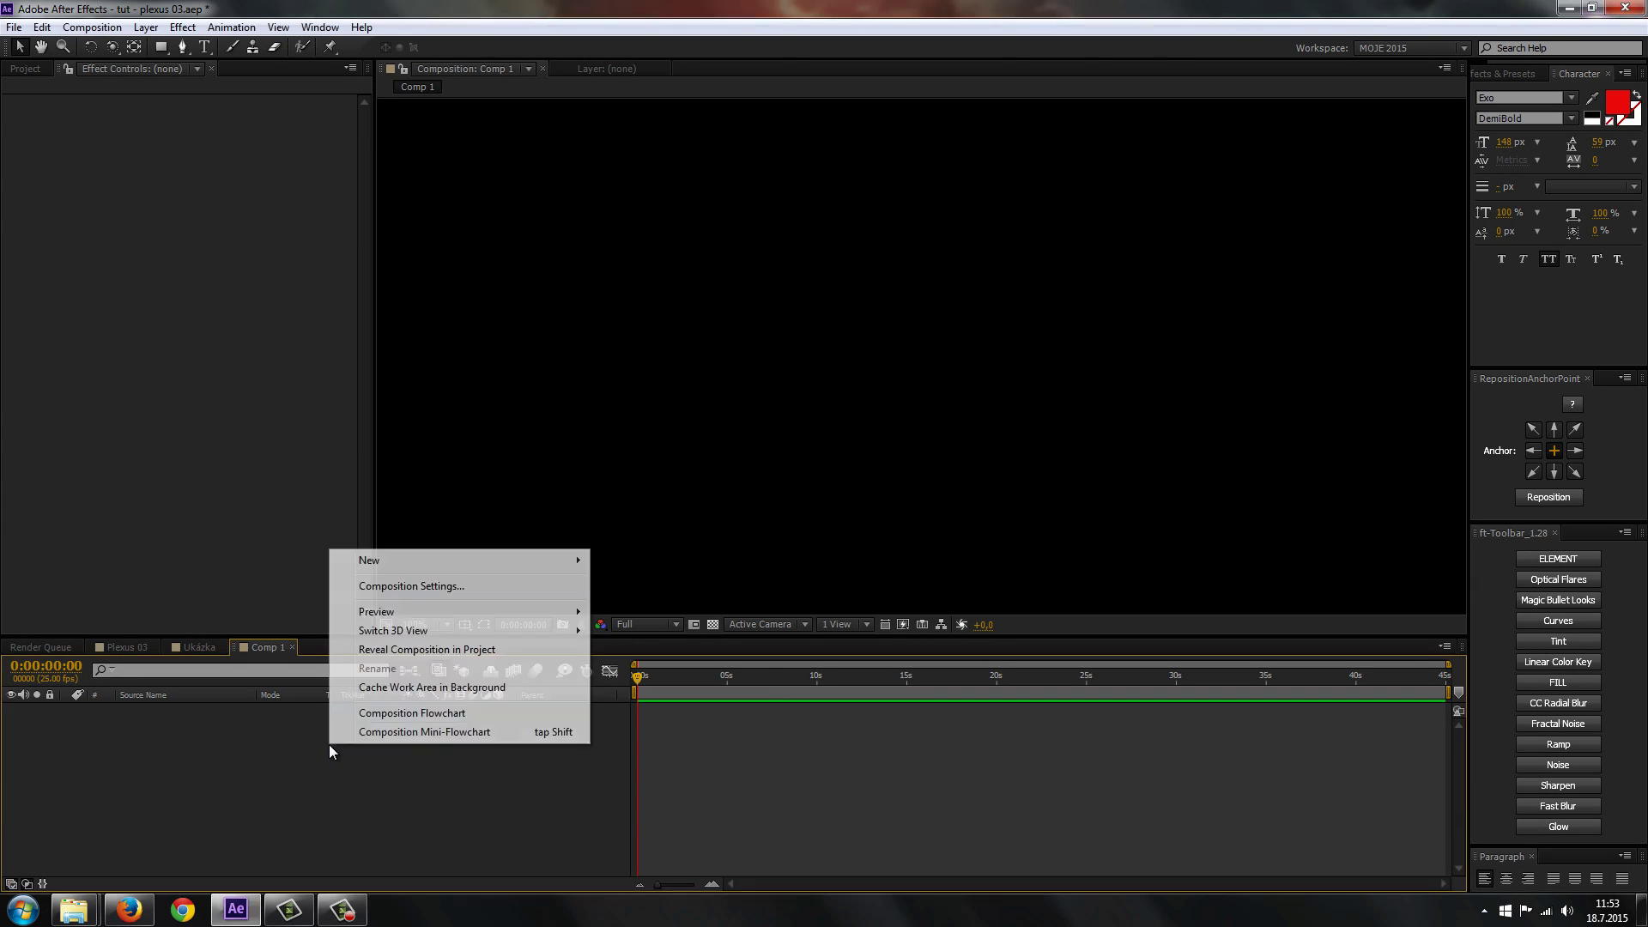
{"action": "mouse_move", "coordinate": [414, 557]}
{"action": "left_click", "coordinate": [639, 605]}
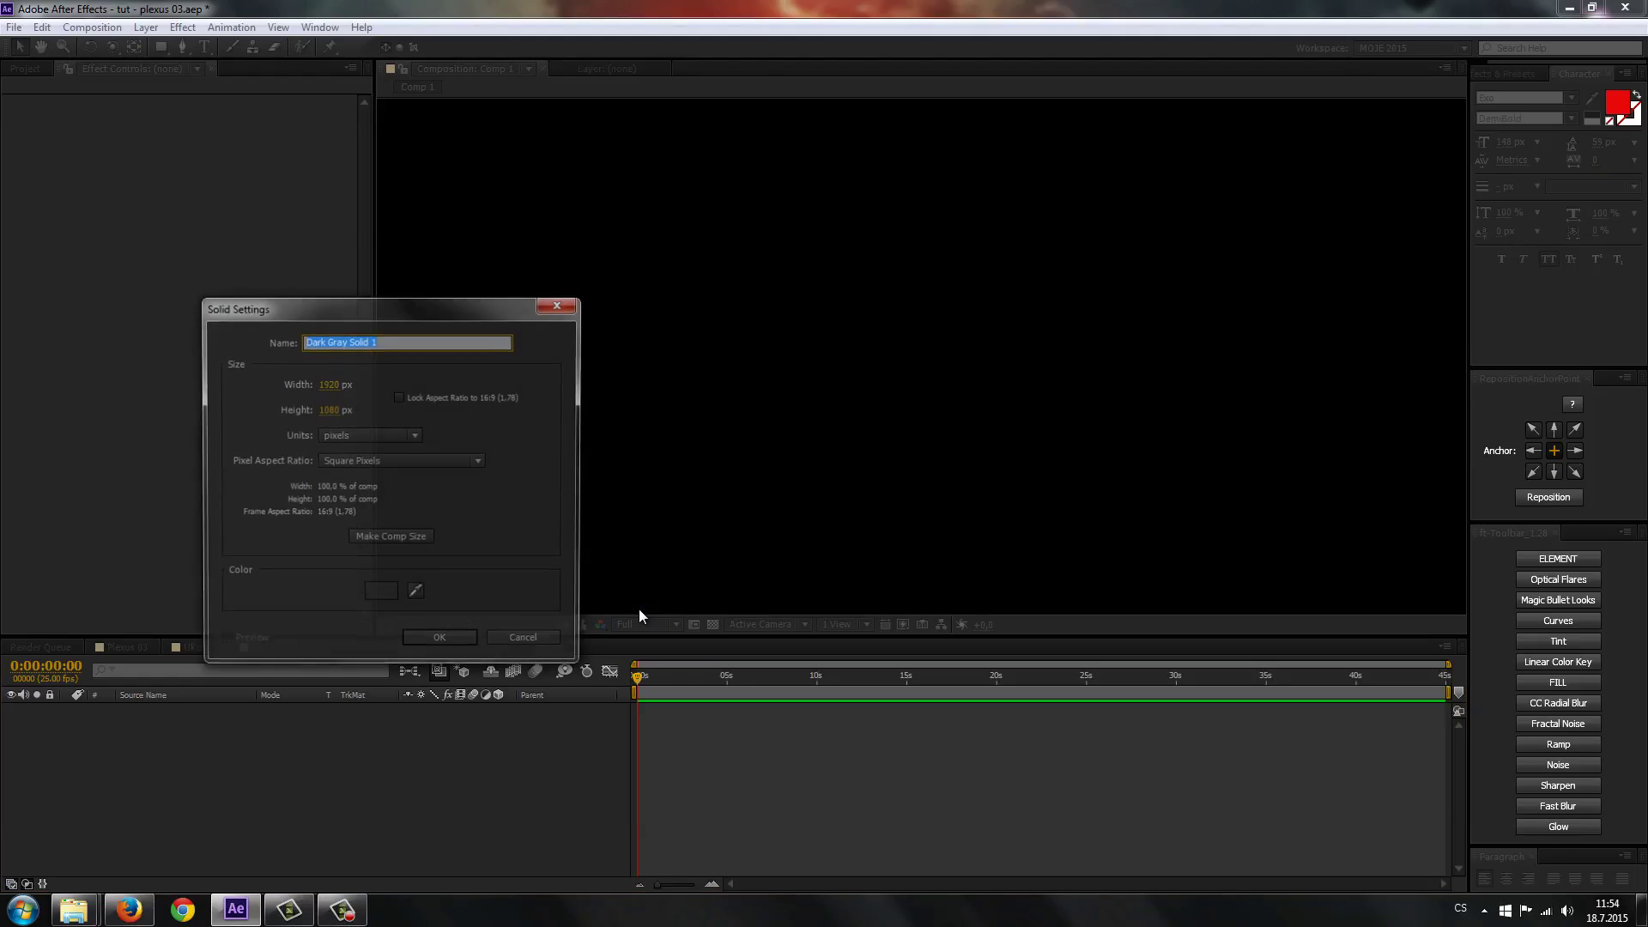
{"action": "type", "text": "pl"}
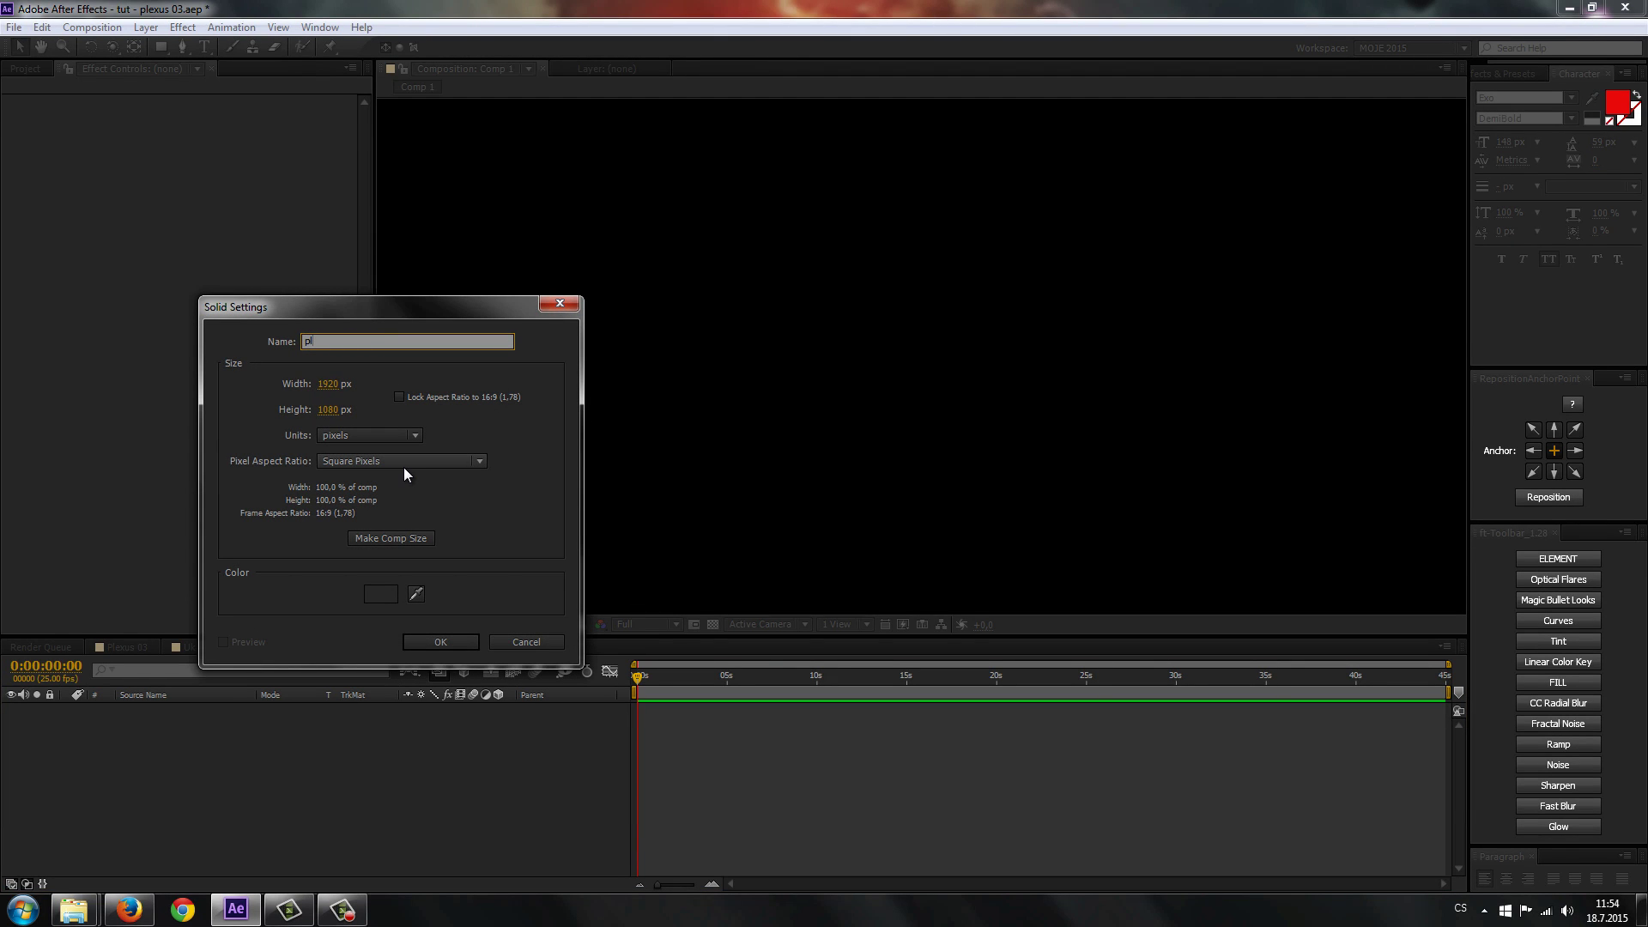
{"action": "type", "text": "exus"}
{"action": "key", "text": "Return"}
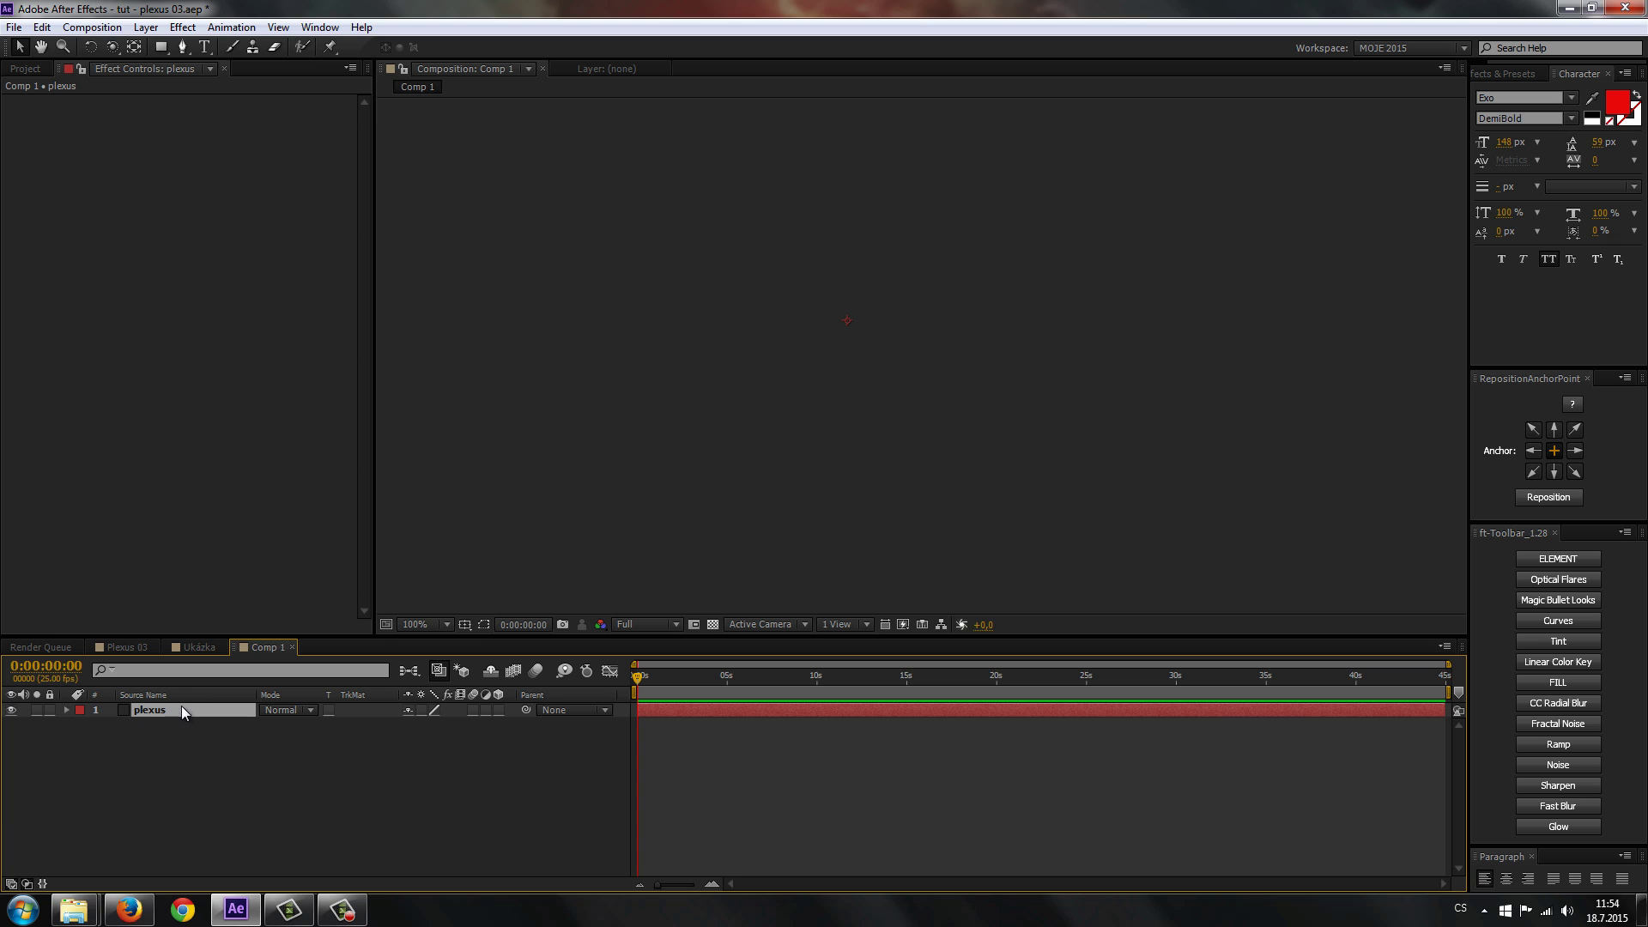
Apply the Rowbyte Plexus effect to the plexus solid and fit the comp in view.
{"action": "left_click", "coordinate": [183, 27]}
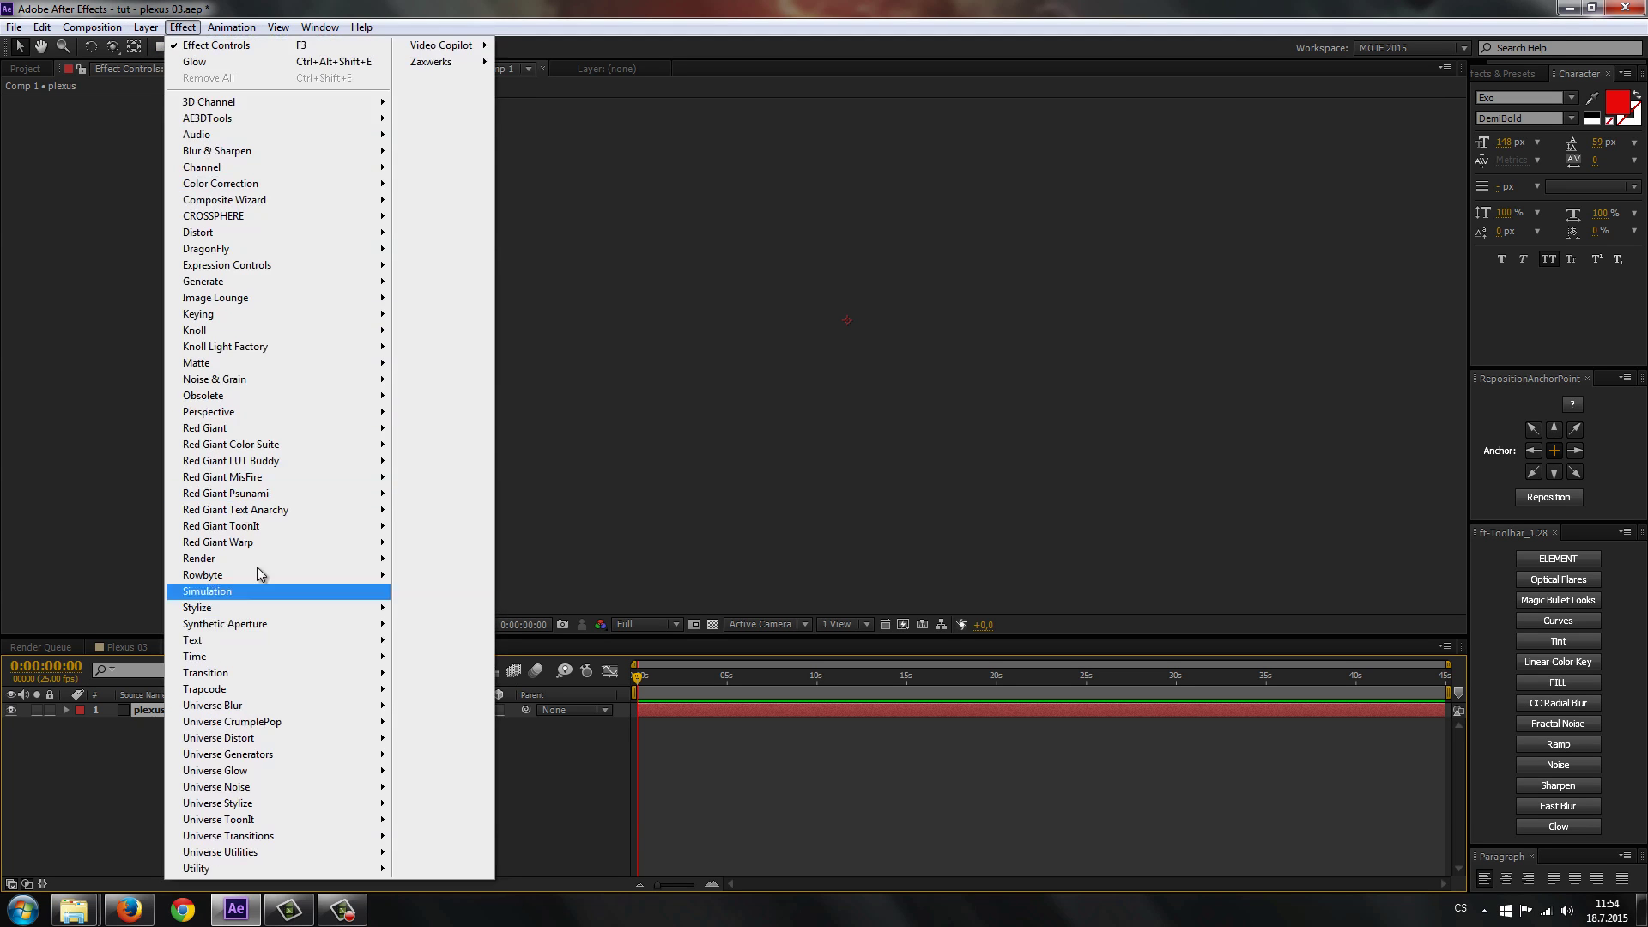
{"action": "mouse_move", "coordinate": [281, 577]}
{"action": "left_click", "coordinate": [449, 618]}
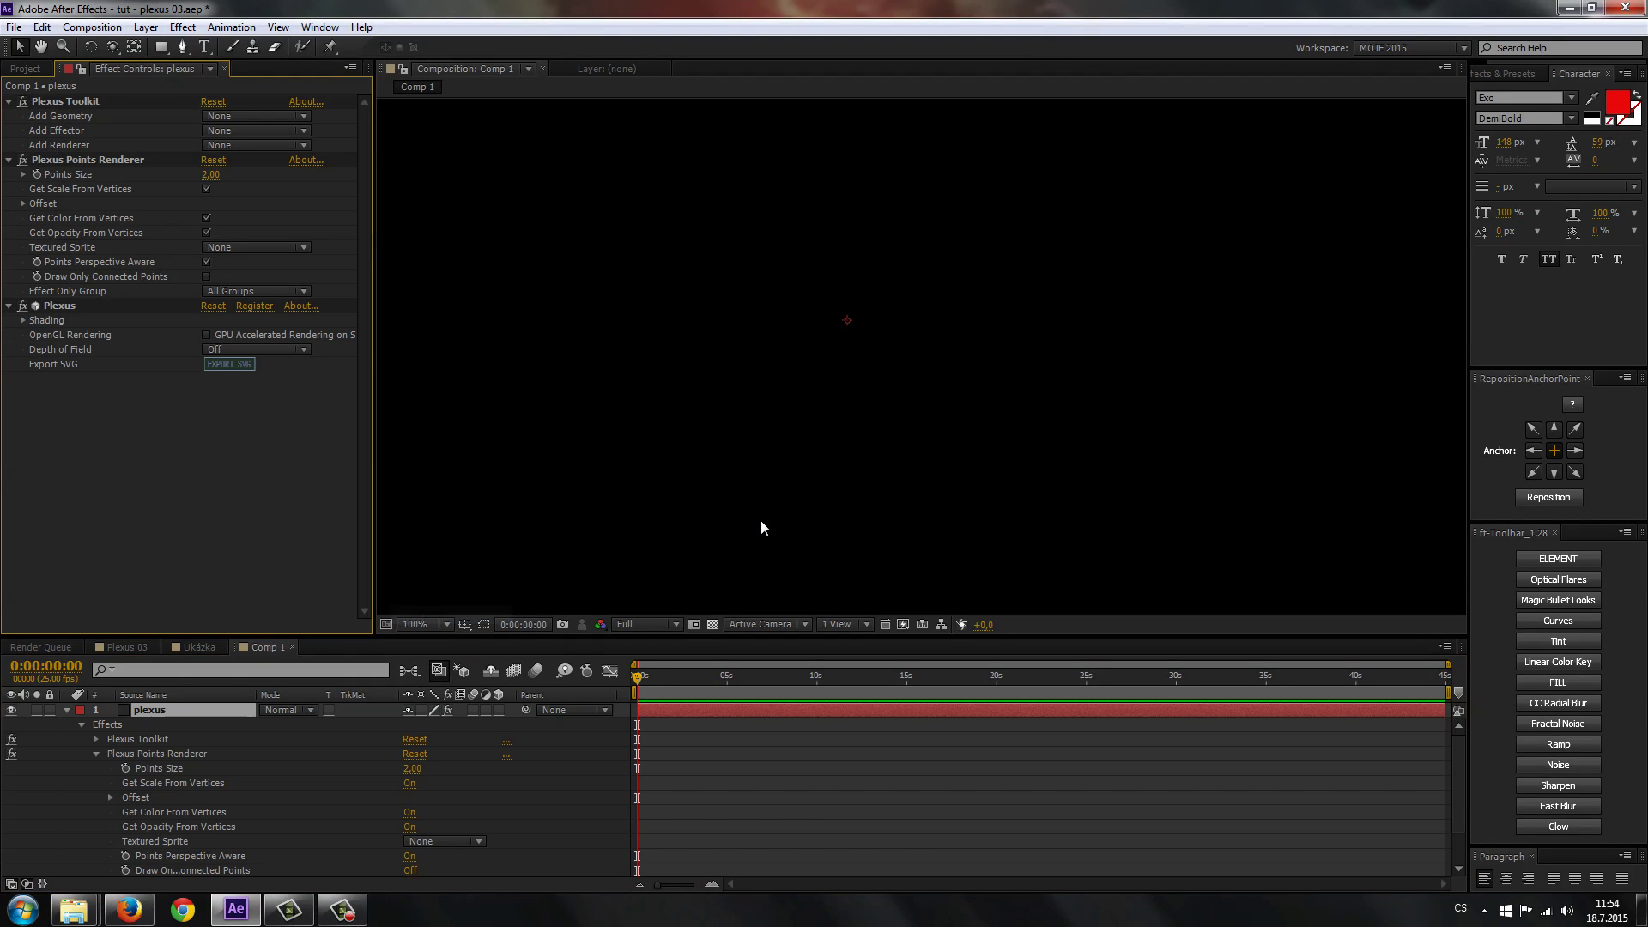
{"action": "key", "text": "comma"}
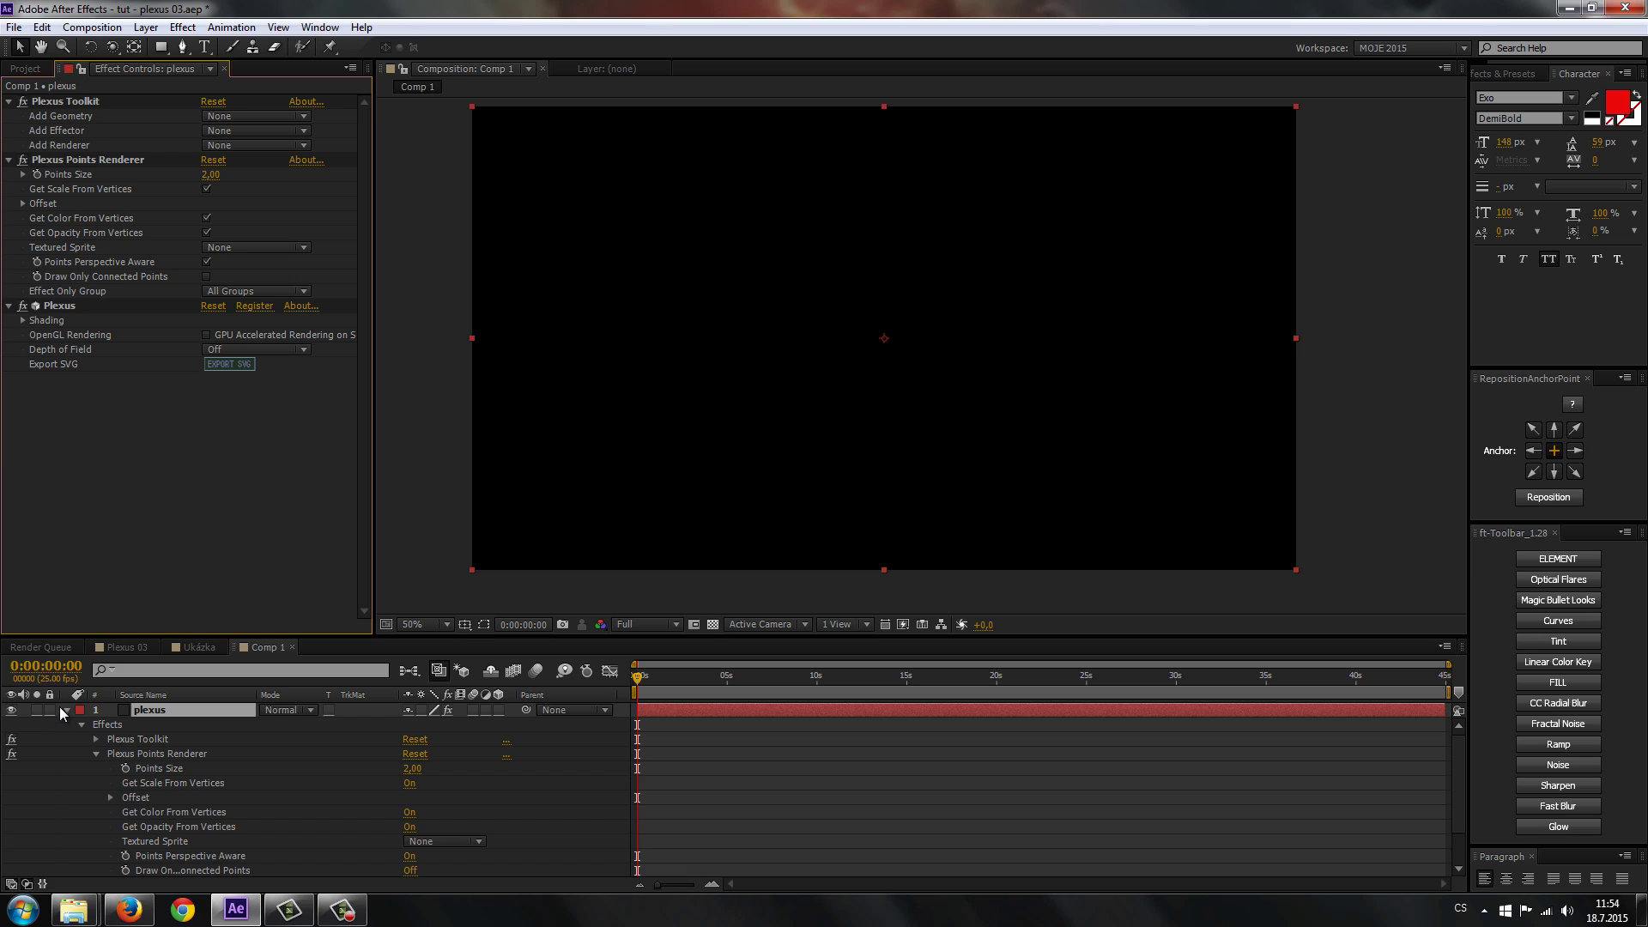
{"action": "left_click", "coordinate": [66, 710]}
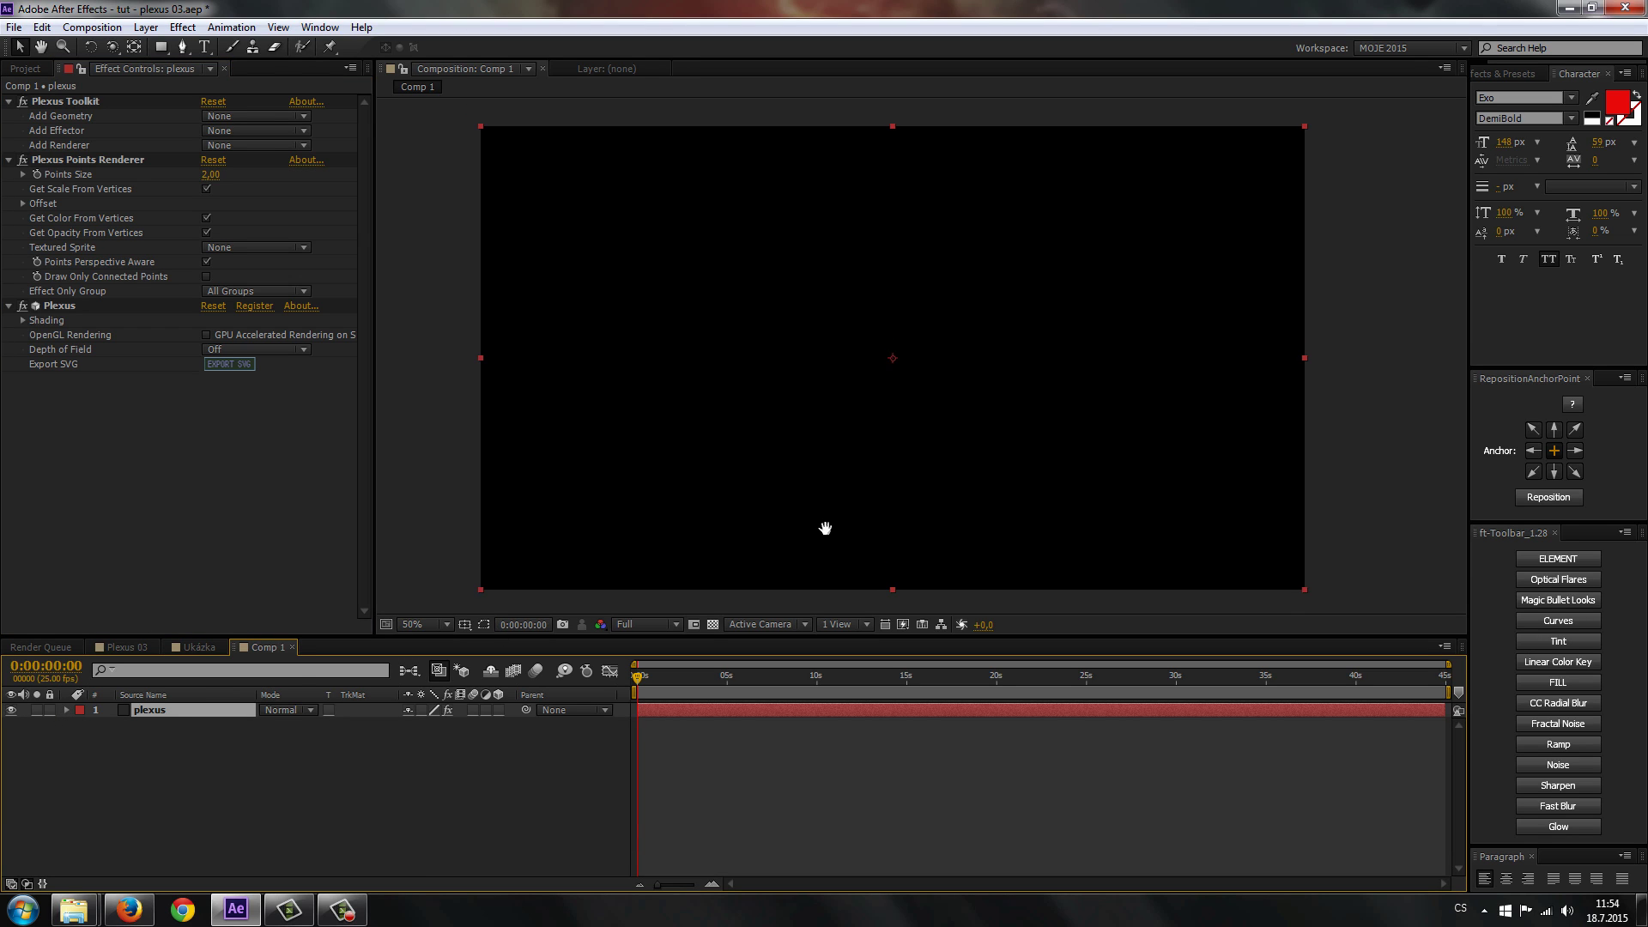
{"action": "left_click_drag", "start_coordinate": [817, 515], "coordinate": [810, 515]}
{"action": "left_click", "coordinate": [184, 708]}
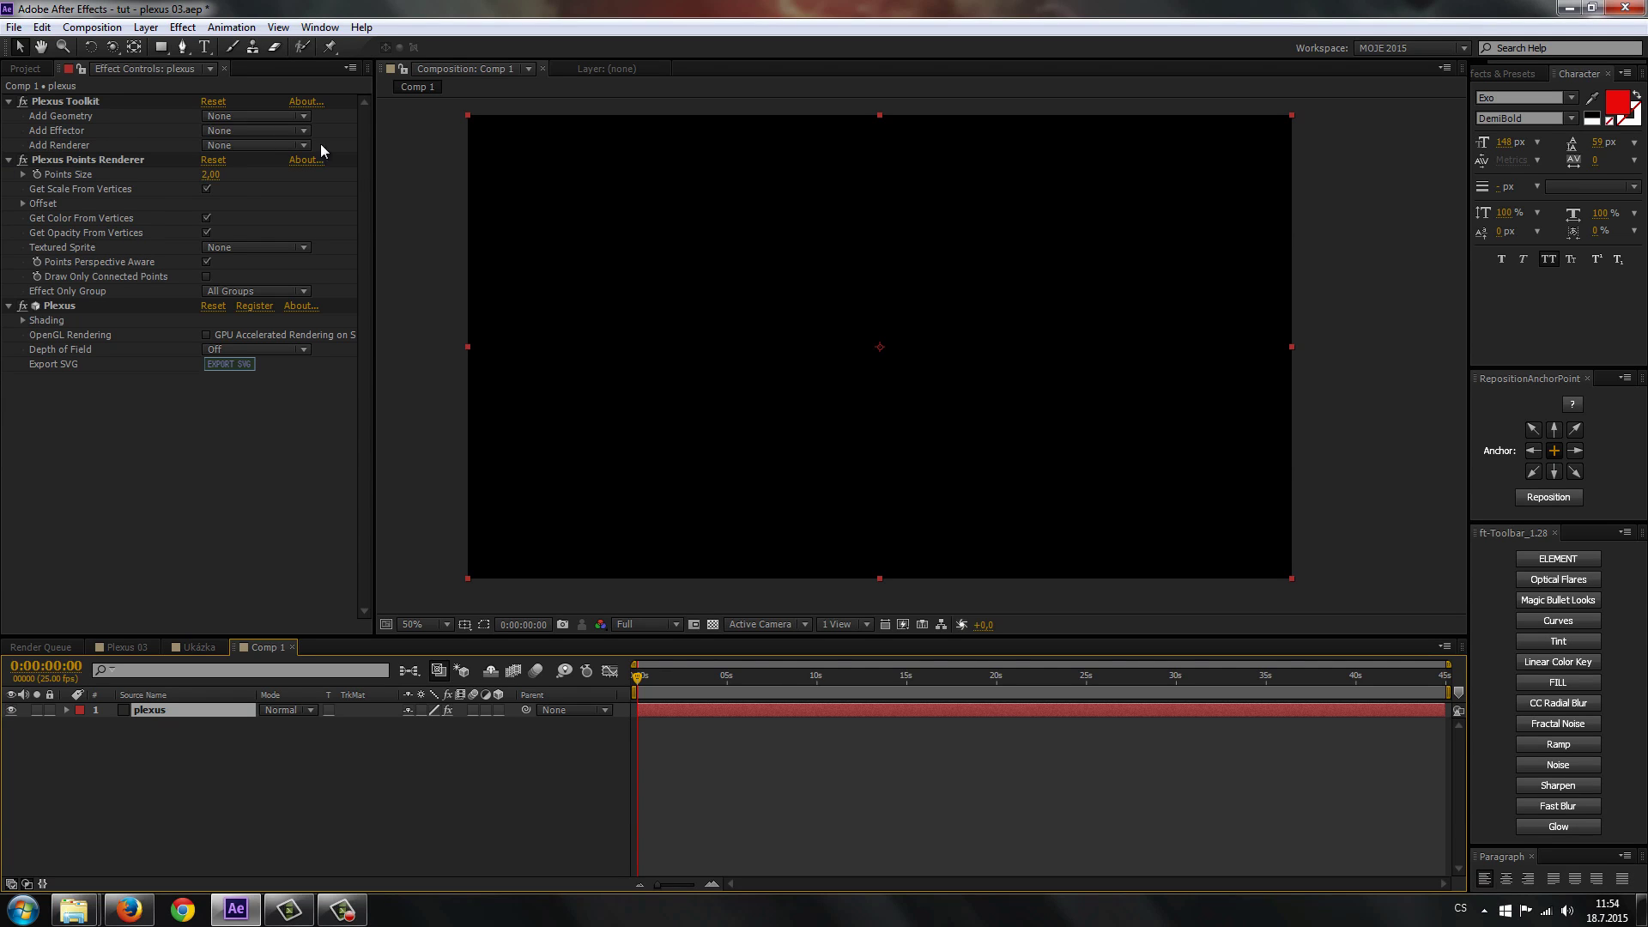
Check the Ukázka reference, then return to Comp 1 and reselect the plexus layer.
{"action": "left_click", "coordinate": [210, 647]}
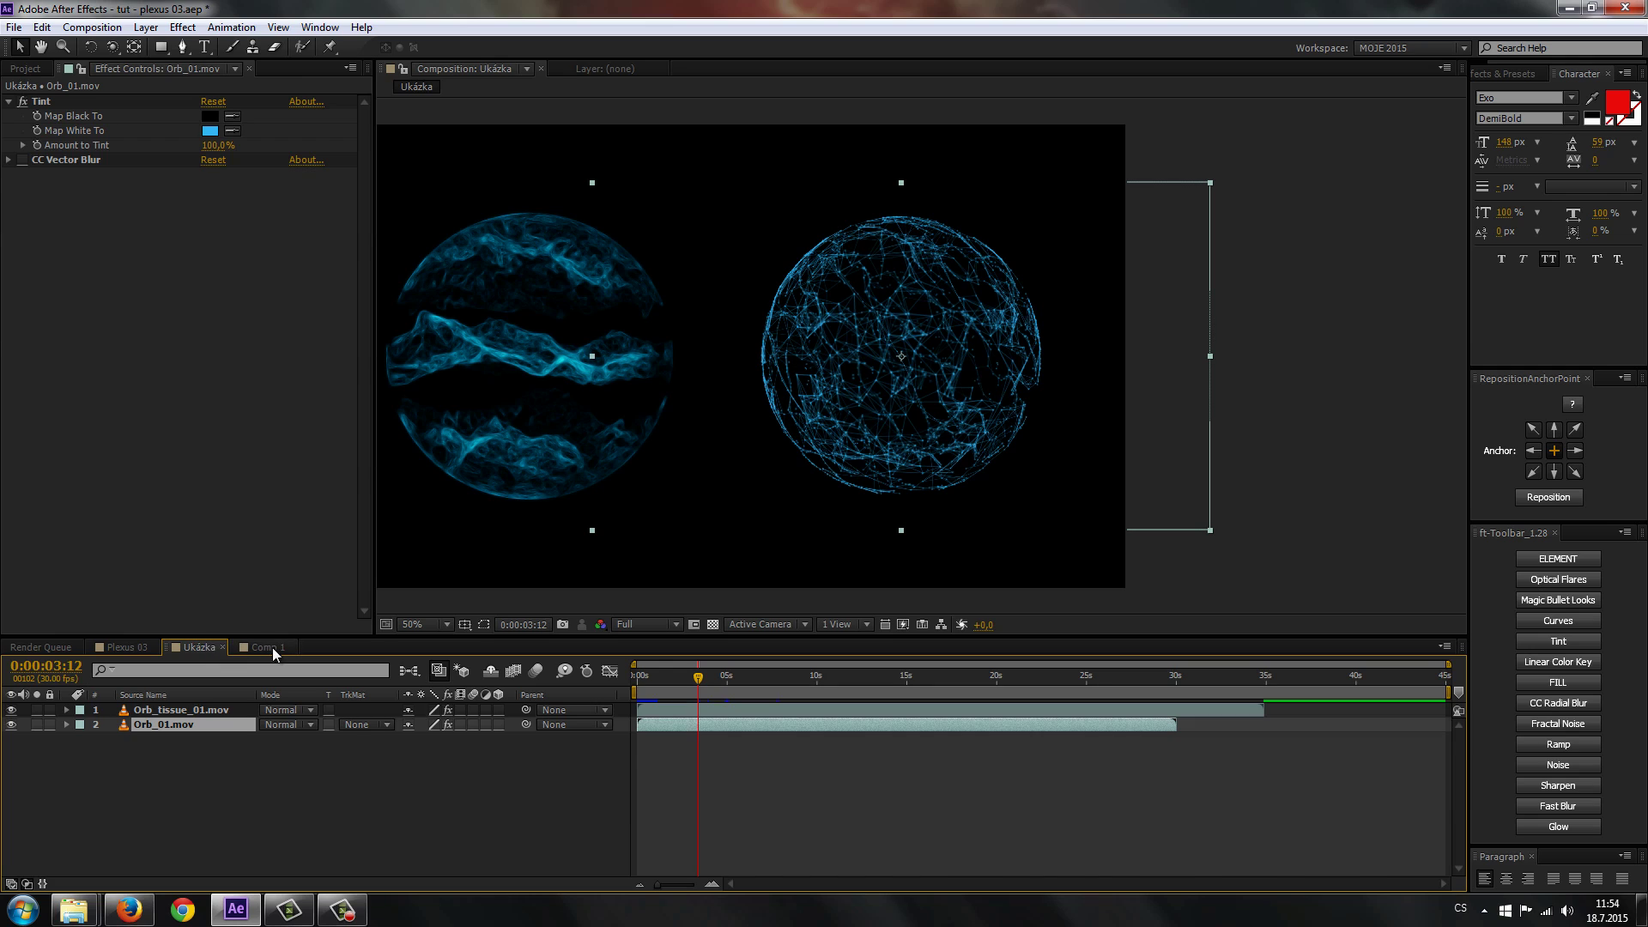
{"action": "left_click", "coordinate": [272, 647]}
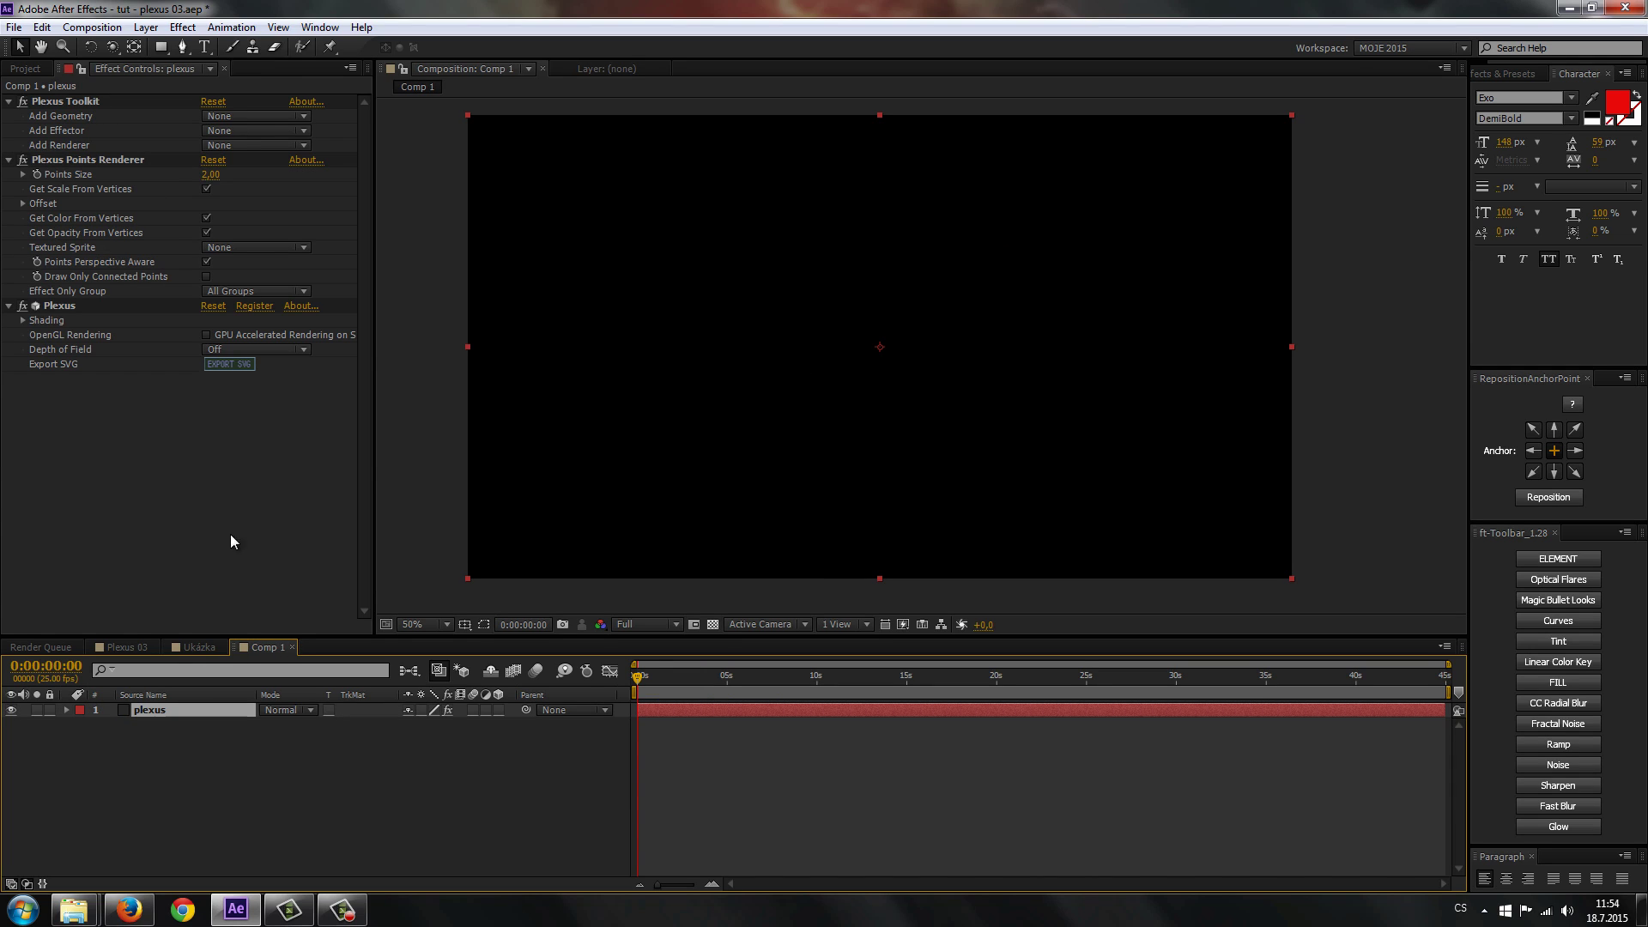
{"action": "key", "text": "F2"}
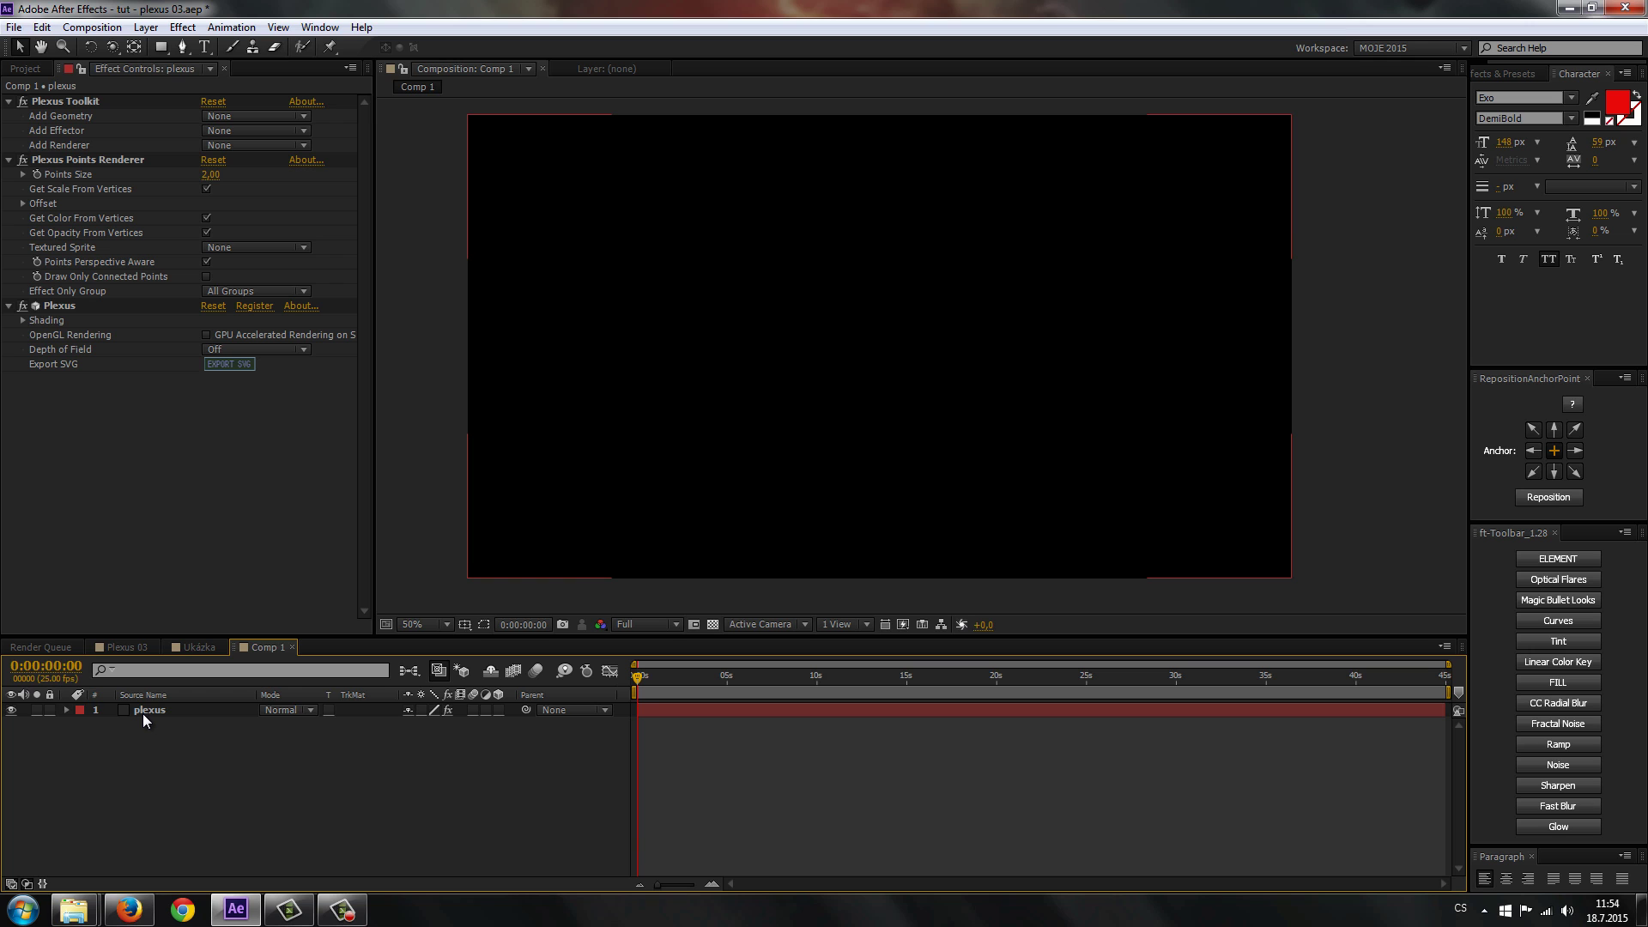
{"action": "left_click", "coordinate": [143, 713]}
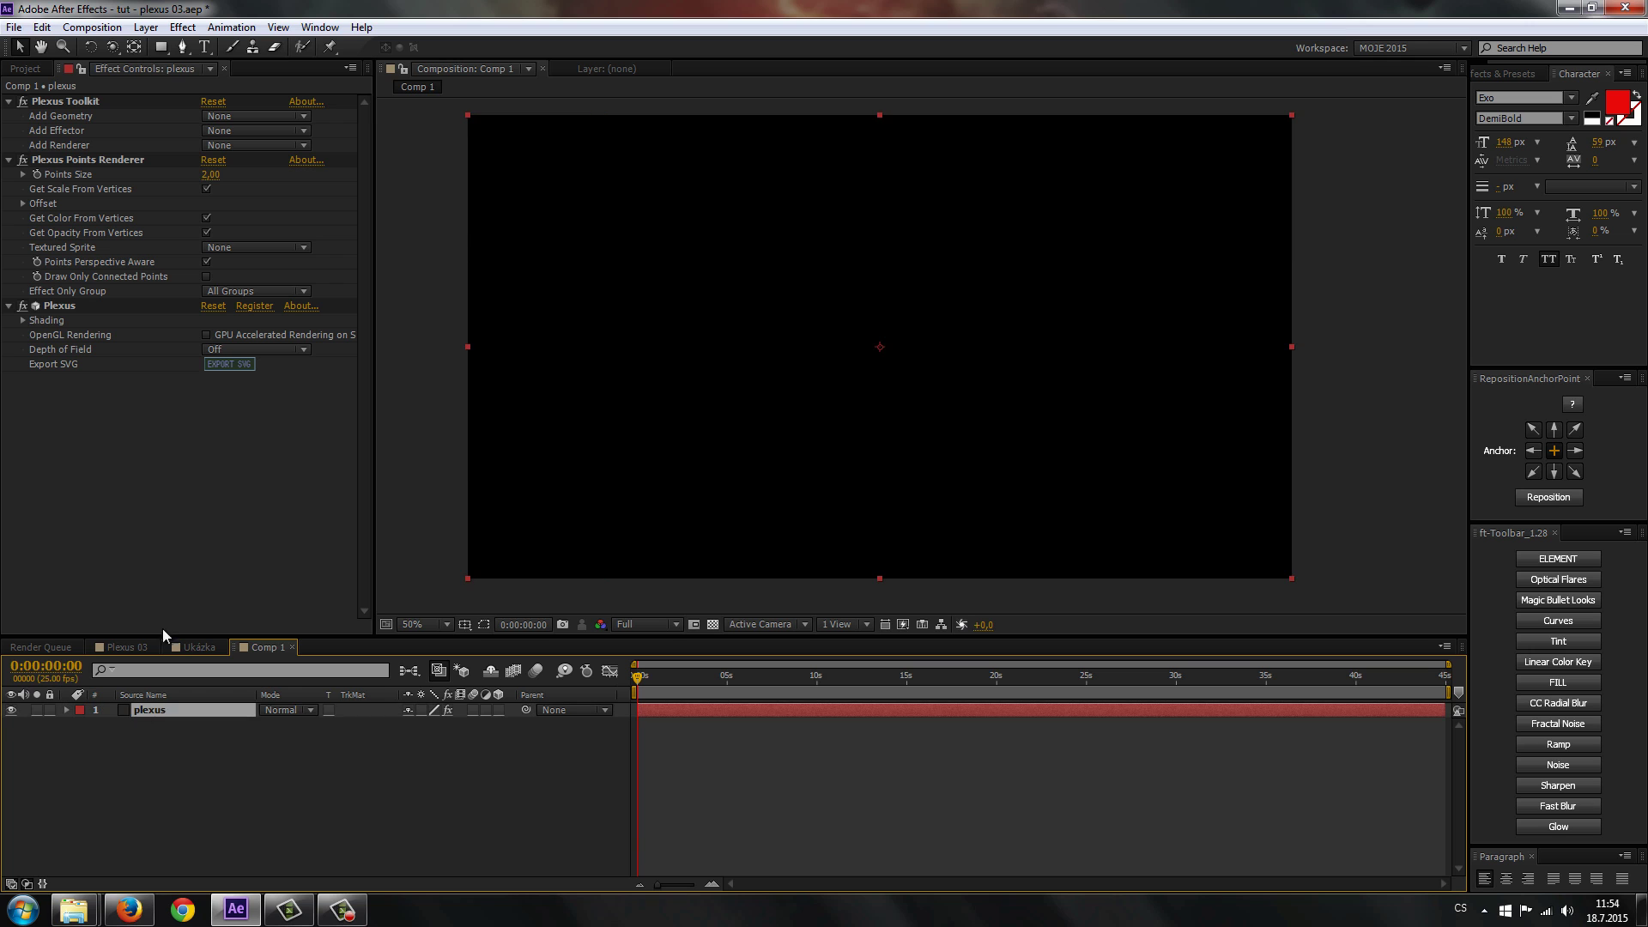
{"action": "left_click", "coordinate": [218, 118]}
Add a Plexus Sphere primitive with 52 slices and 27 stacks, then collapse its settings.
{"action": "left_click", "coordinate": [209, 205]}
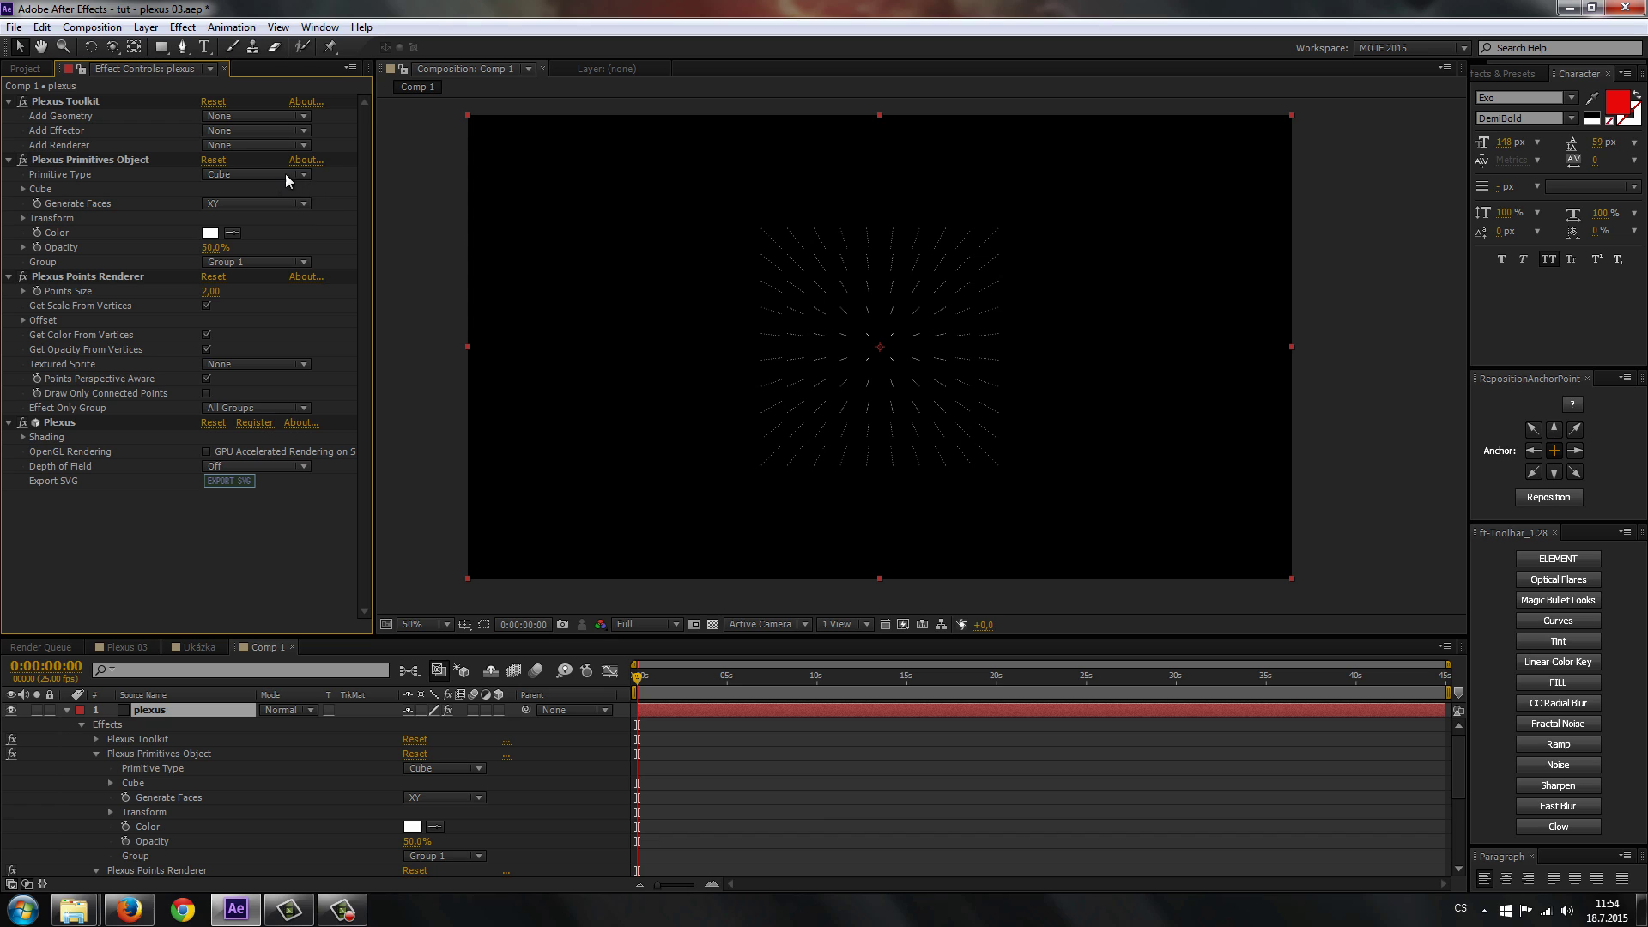
{"action": "left_click", "coordinate": [254, 176]}
{"action": "left_click", "coordinate": [236, 208]}
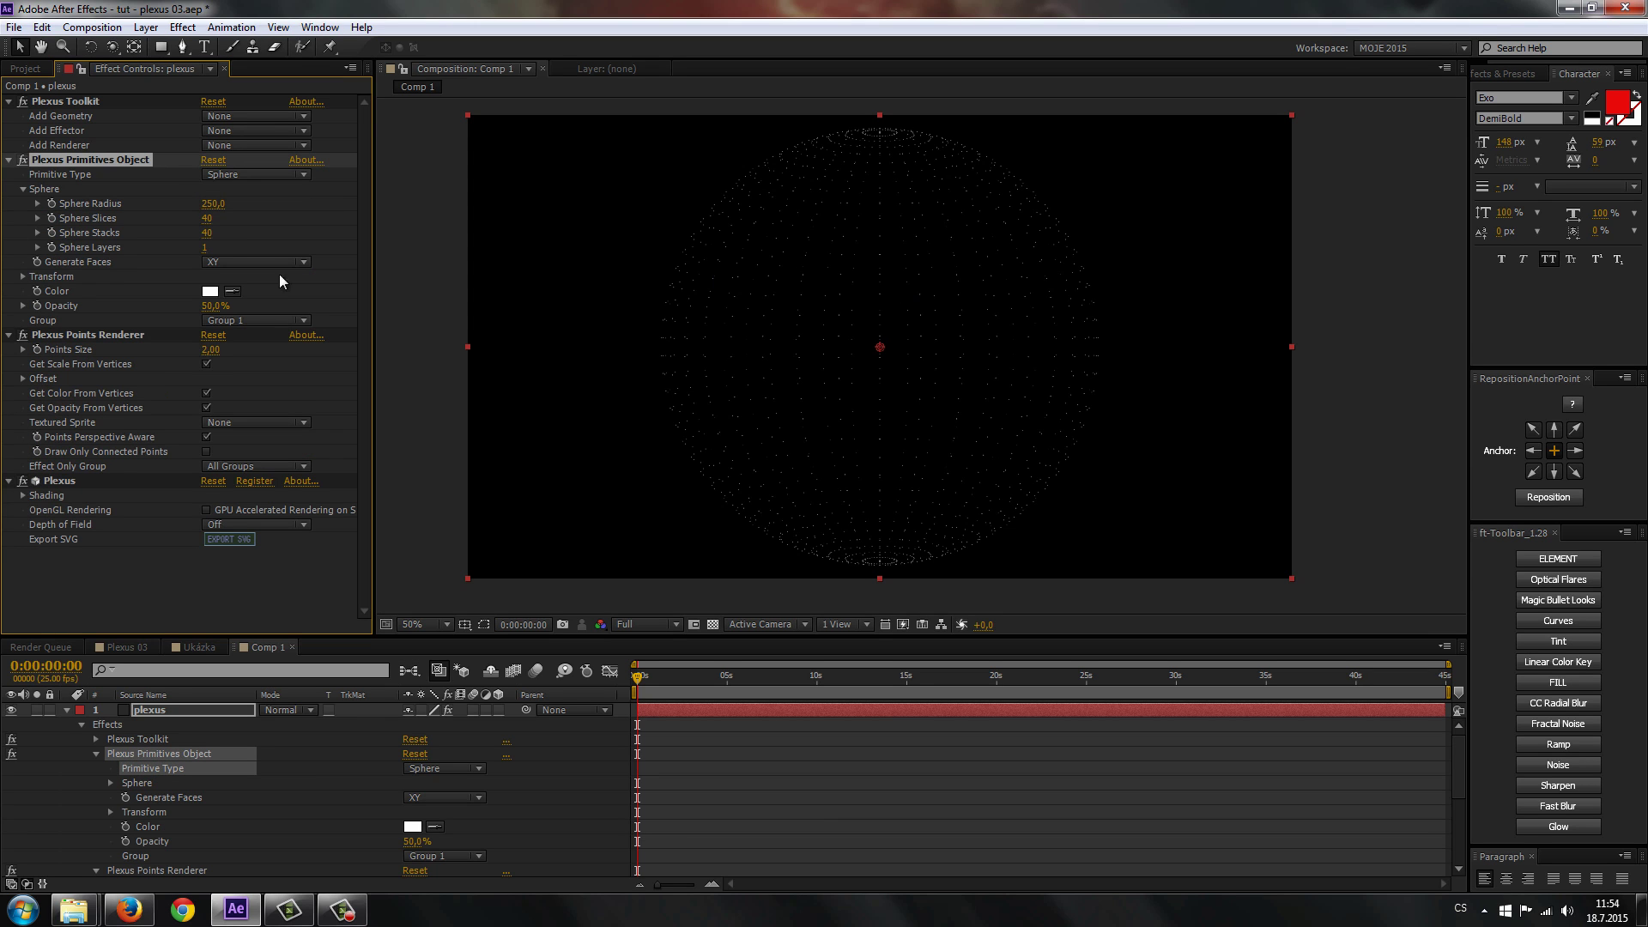
{"action": "left_click", "coordinate": [258, 175]}
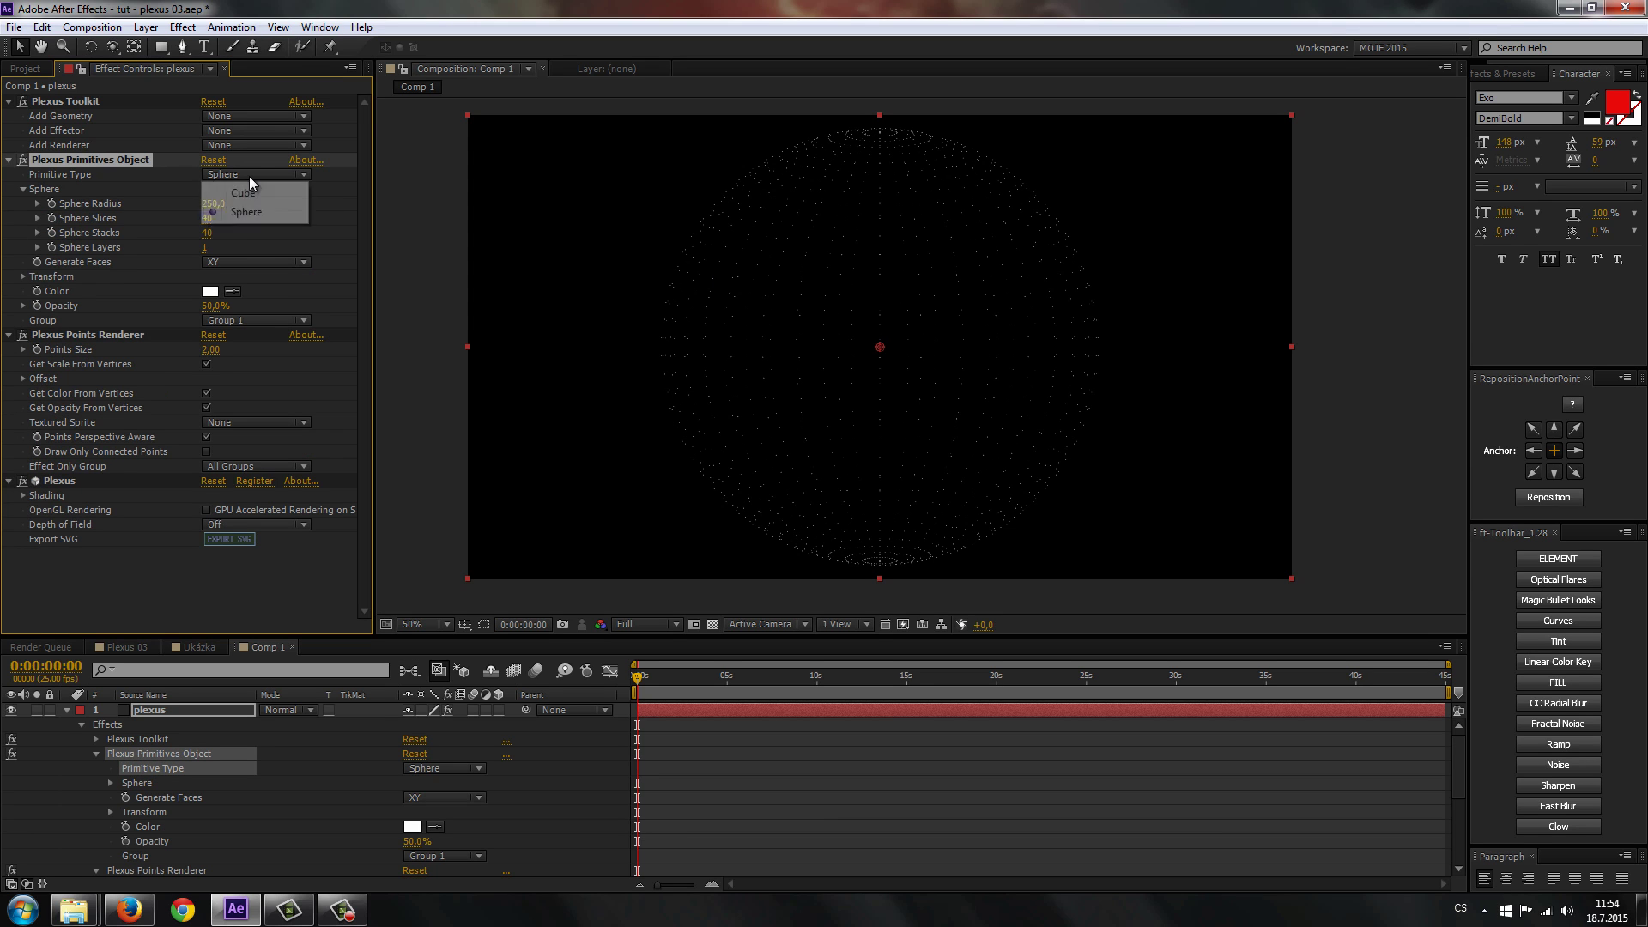
{"action": "left_click", "coordinate": [241, 193]}
{"action": "left_click", "coordinate": [232, 175]}
{"action": "left_click", "coordinate": [246, 212]}
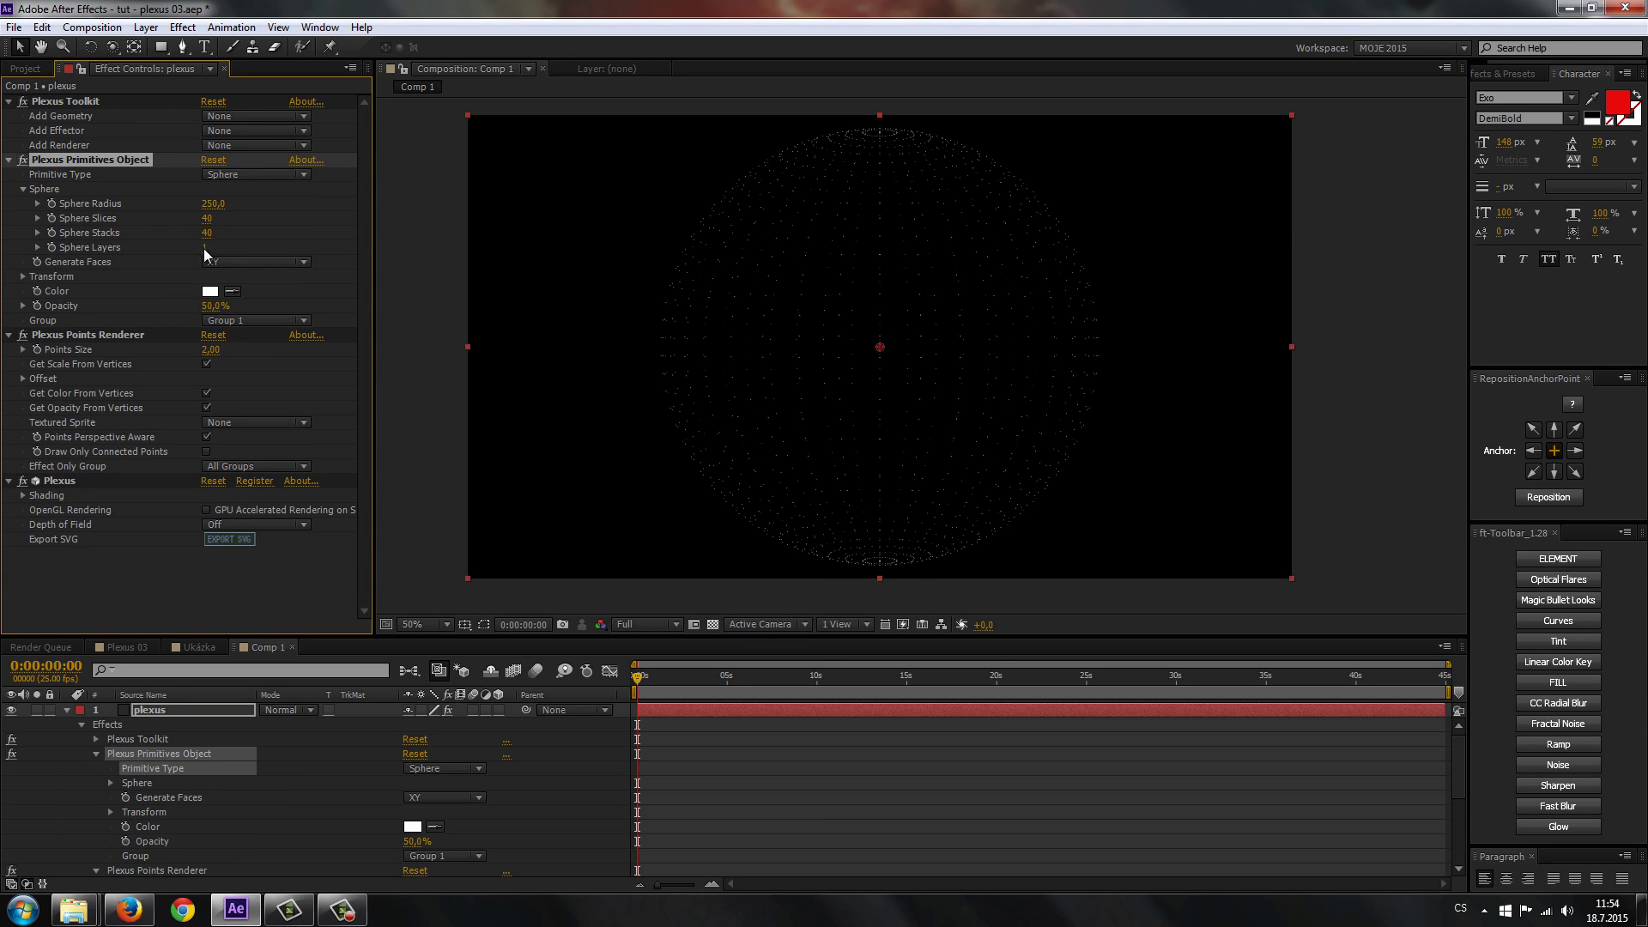
{"action": "mouse_move", "coordinate": [206, 225]}
{"action": "left_mouse_down"}
{"action": "mouse_move", "coordinate": [221, 230]}
{"action": "mouse_move", "coordinate": [199, 233]}
{"action": "left_mouse_up"}
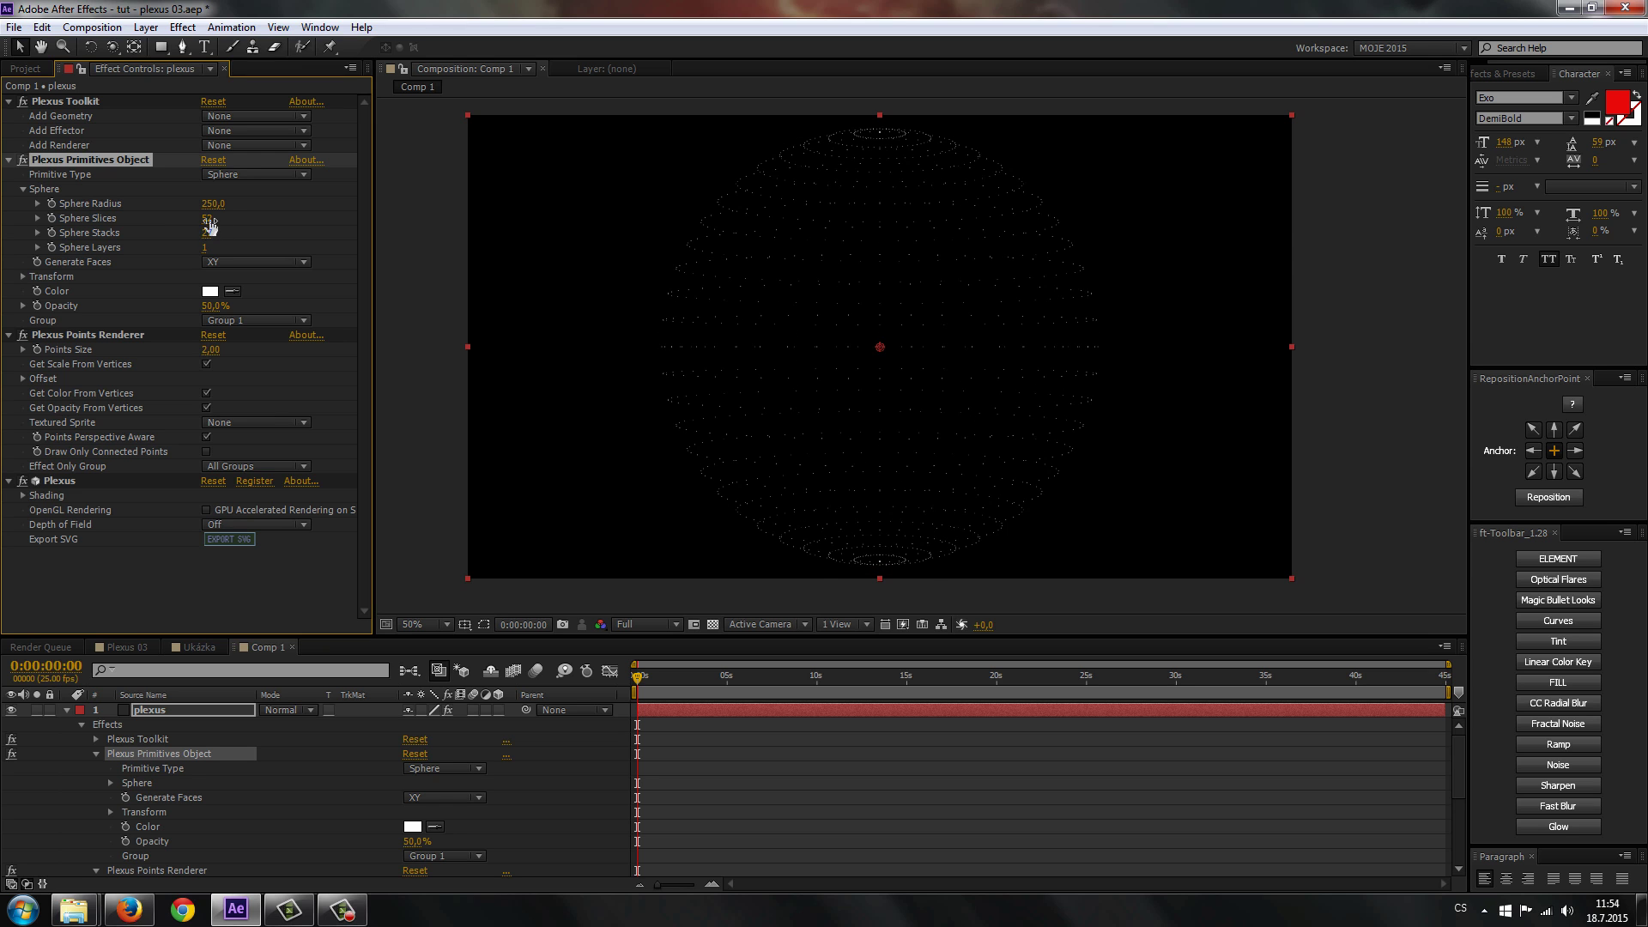
{"action": "left_click", "coordinate": [213, 242]}
{"action": "left_click_drag", "start_coordinate": [206, 249], "coordinate": [201, 248]}
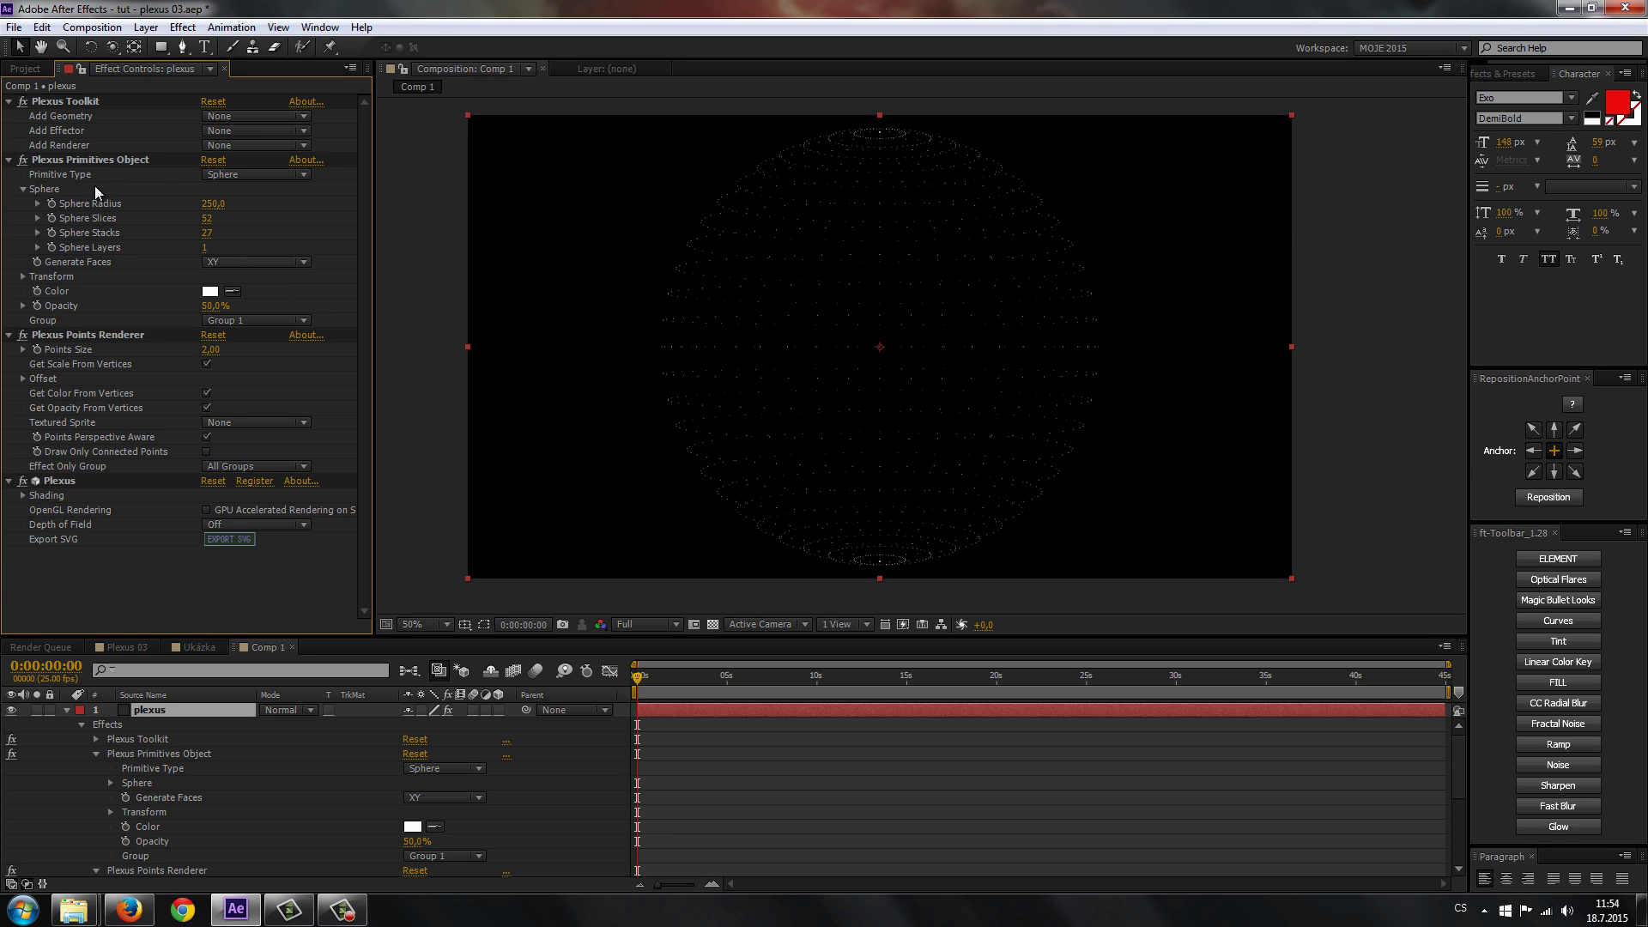
{"action": "left_click", "coordinate": [23, 188]}
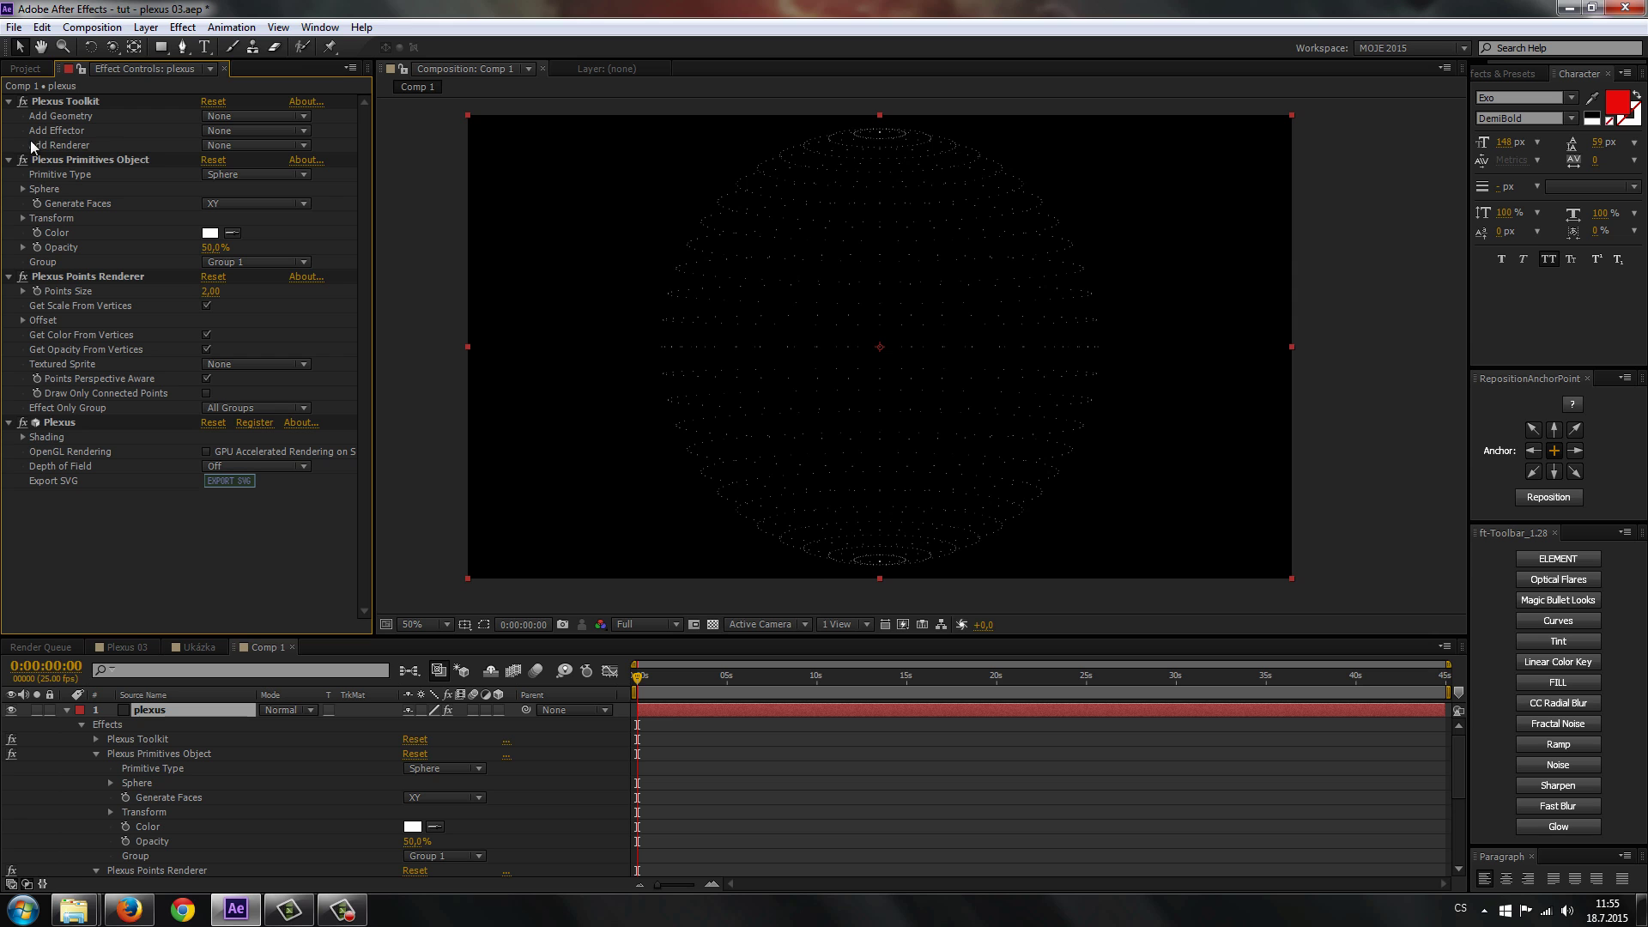
Add a Plexus Lines renderer with hump distance curves and 0.50 line thickness.
{"action": "left_click", "coordinate": [297, 145]}
{"action": "left_click", "coordinate": [239, 218]}
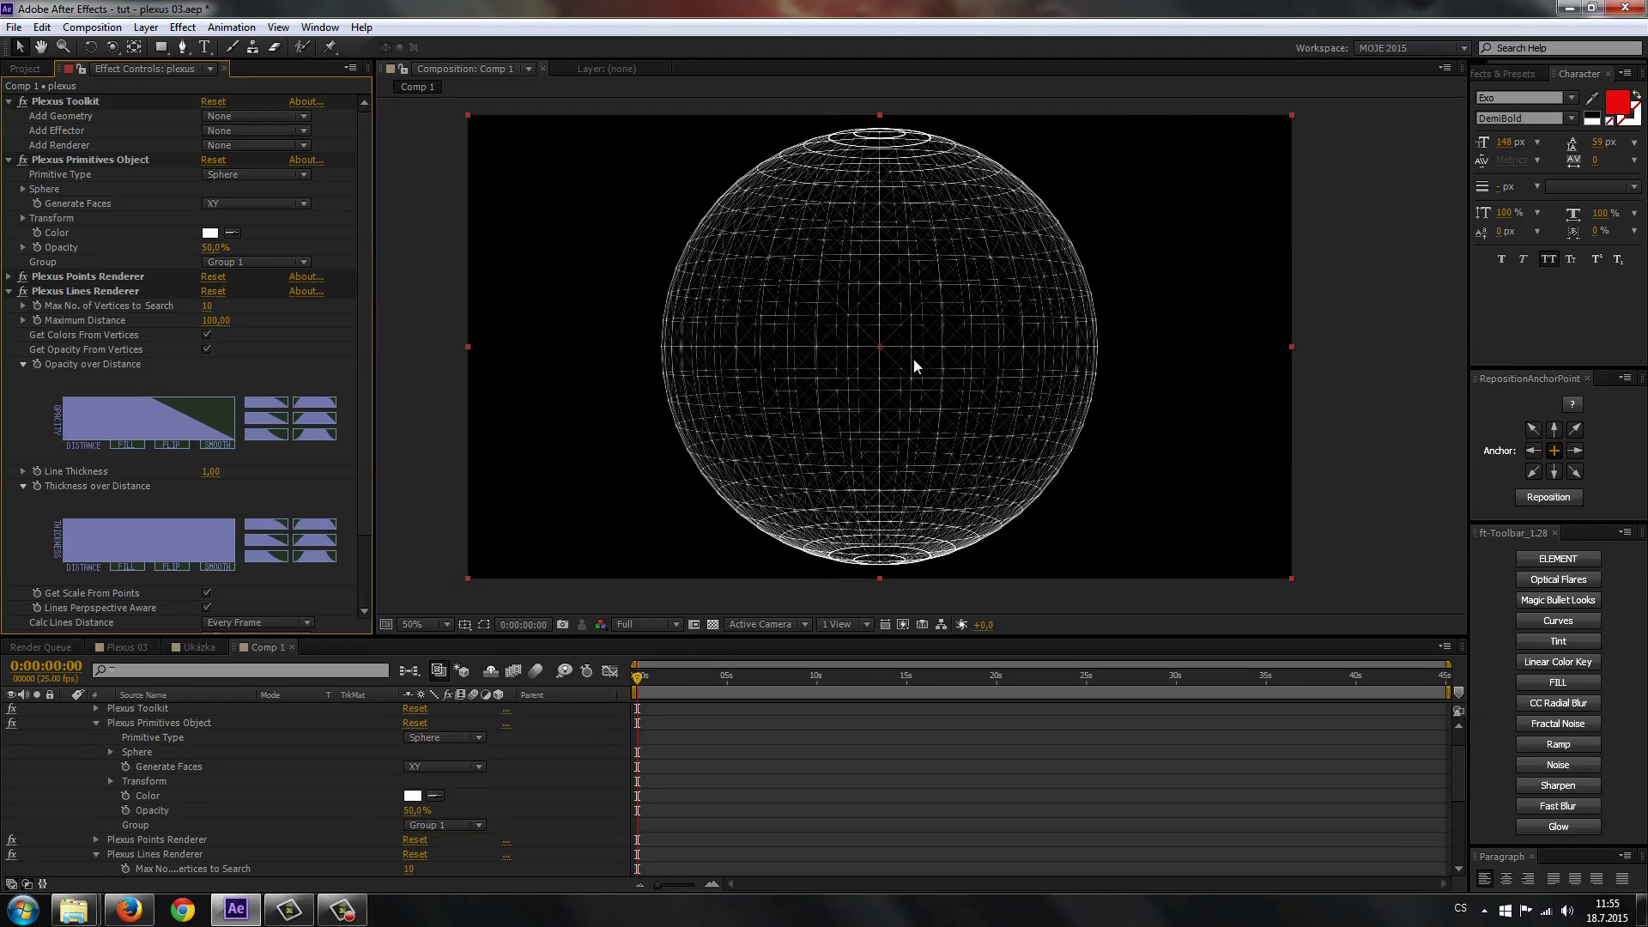
{"action": "scroll", "coordinate": [907, 394], "scroll_direction": "up", "scroll_amount": 2}
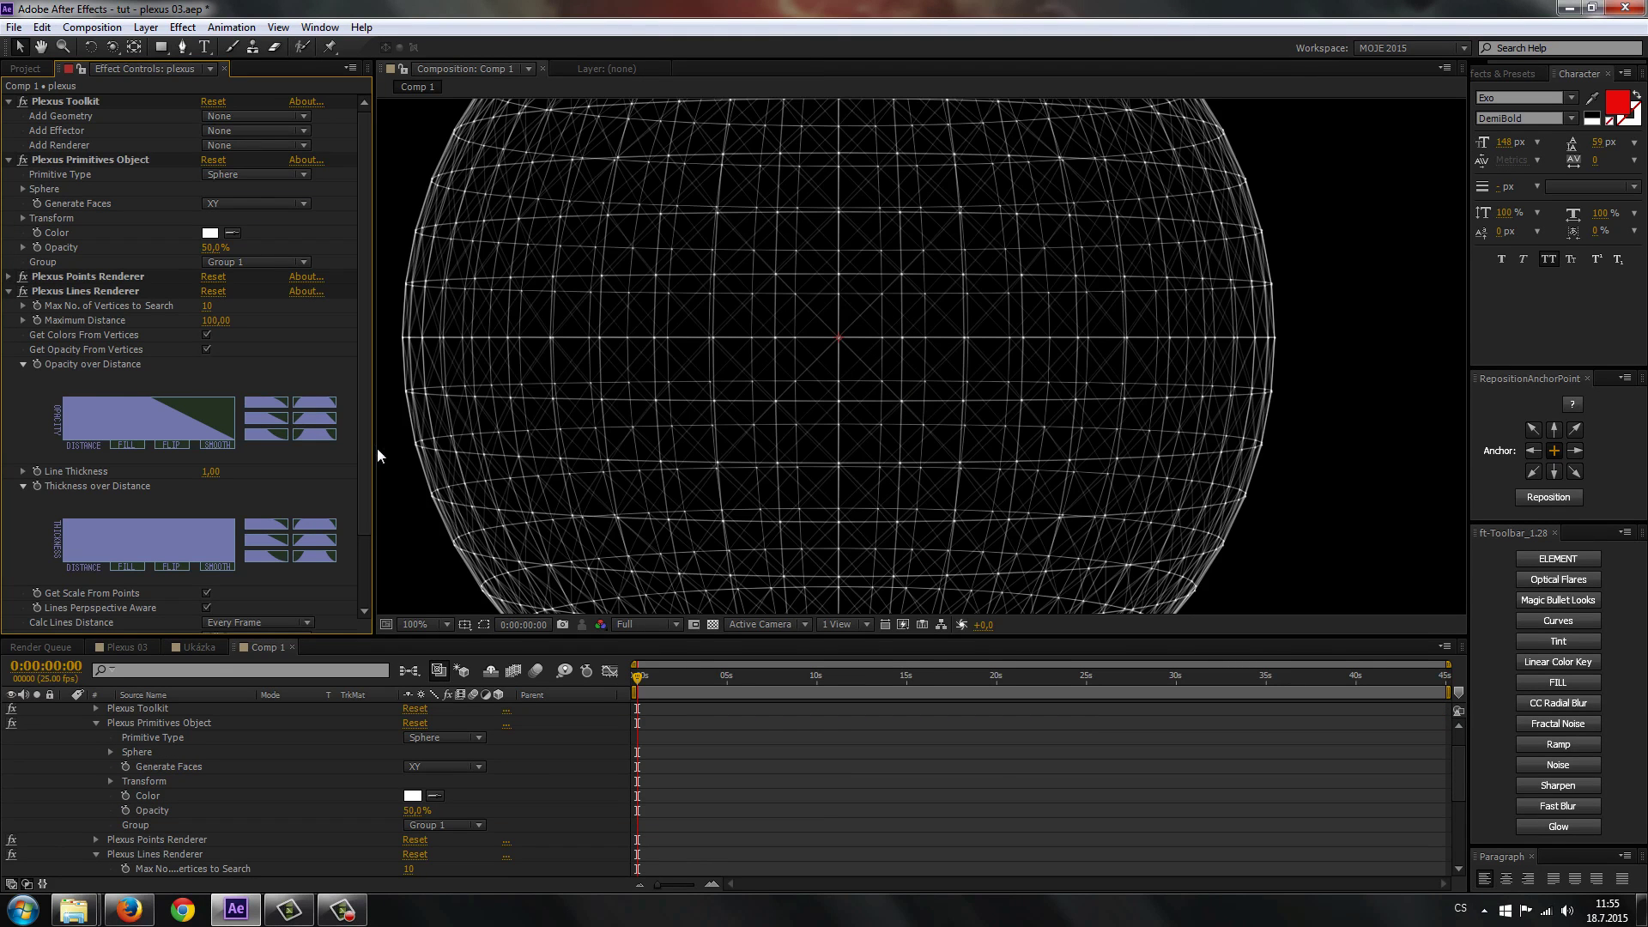
{"action": "left_click", "coordinate": [326, 440]}
{"action": "left_click", "coordinate": [311, 558]}
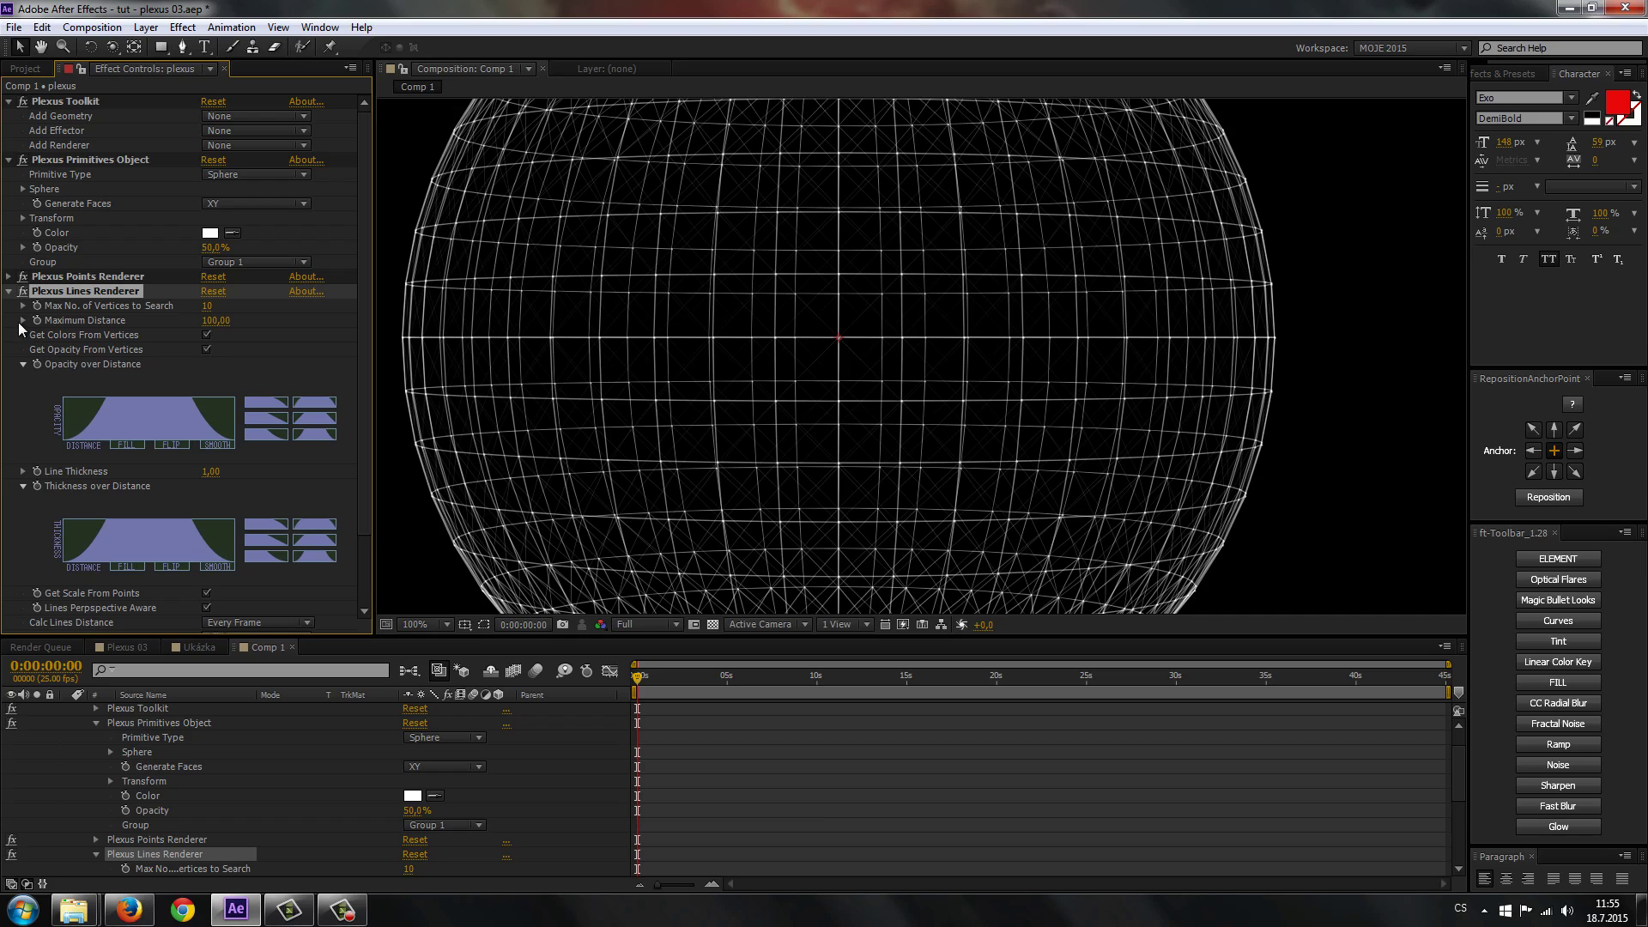
{"action": "left_click", "coordinate": [210, 471]}
{"action": "type", "text": "0,5"}
{"action": "left_click", "coordinate": [267, 477]}
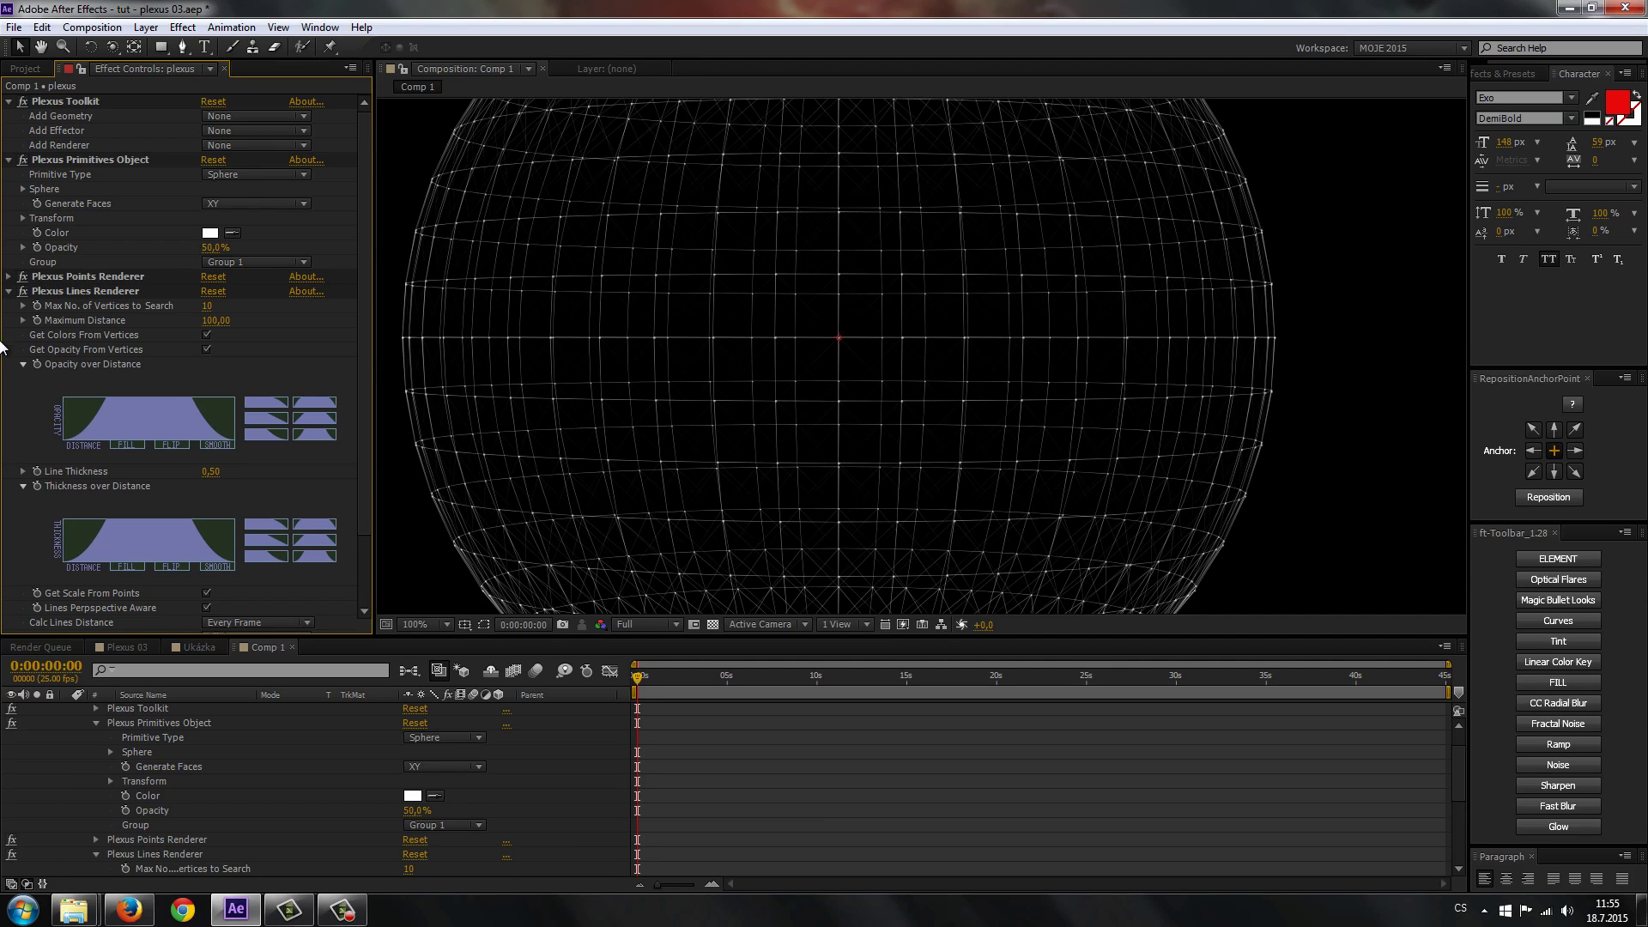
{"action": "left_click", "coordinate": [9, 290]}
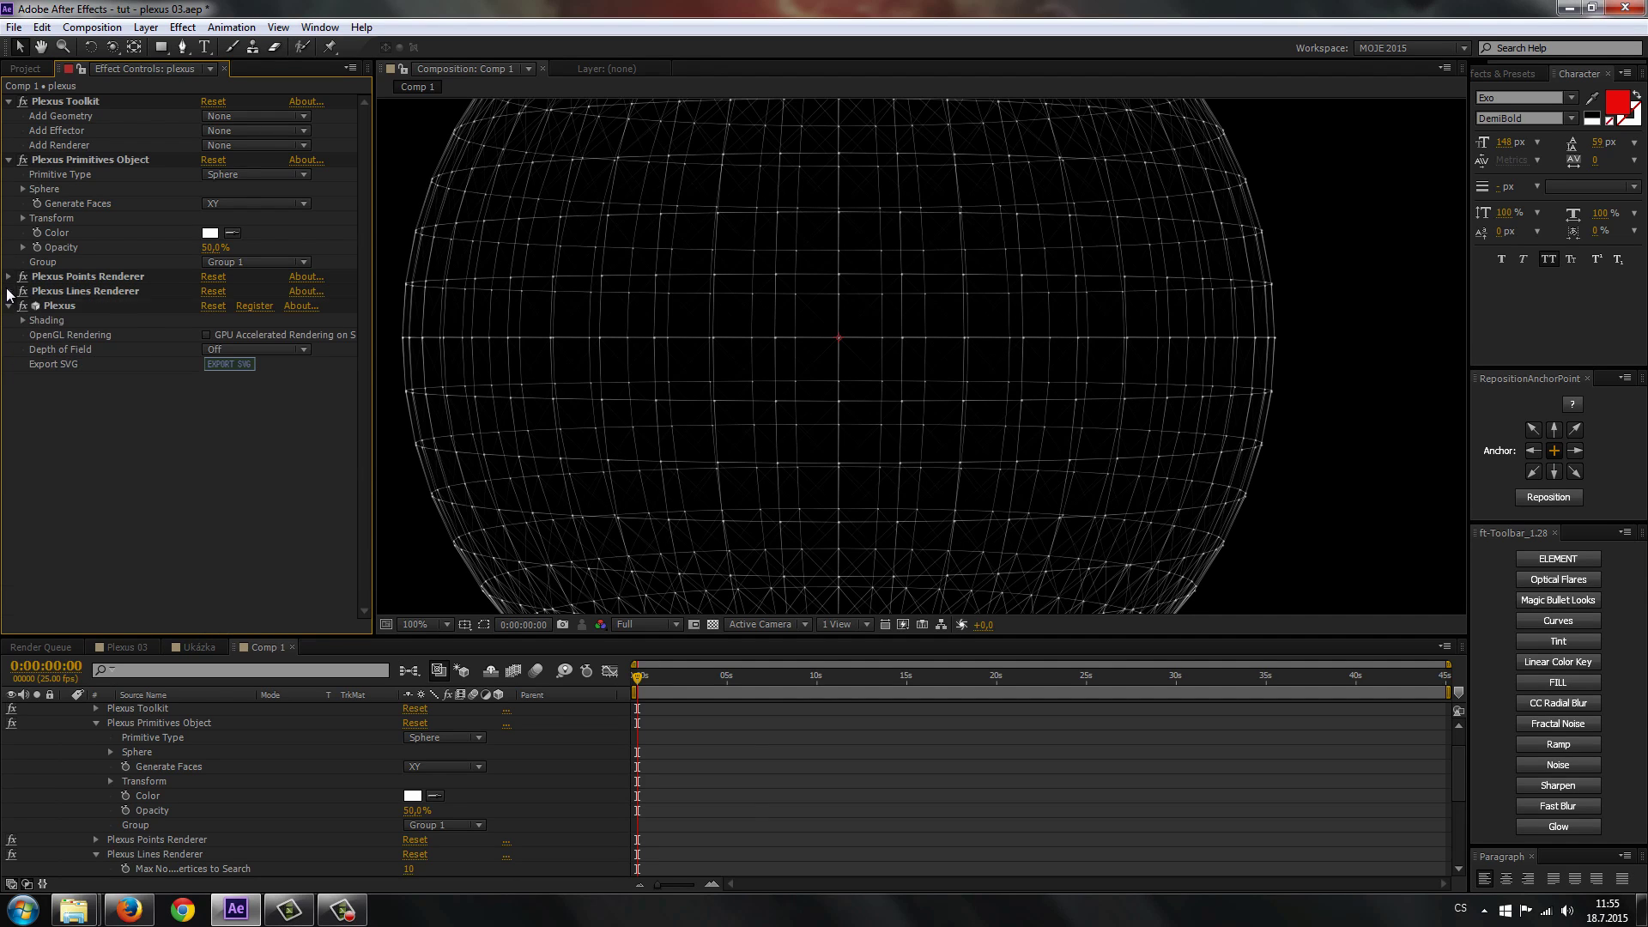
{"action": "scroll", "coordinate": [899, 357], "scroll_direction": "down", "scroll_amount": 2}
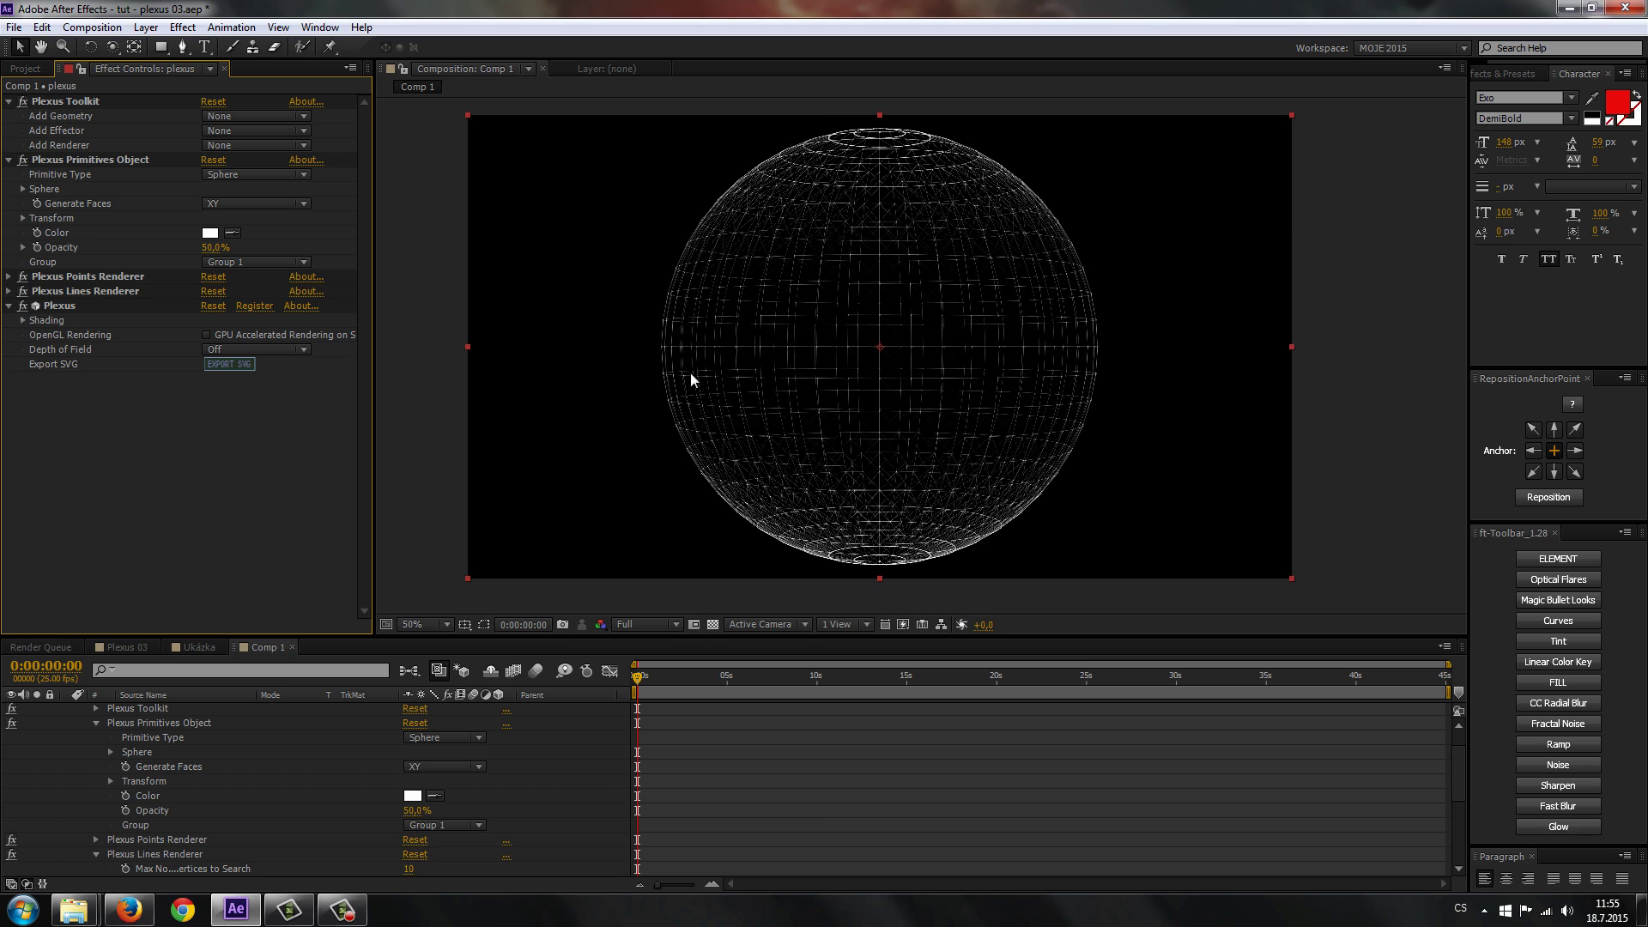
Add a Plexus Noise effector with amplitude 1051 and collapse the effect sections.
{"action": "left_click", "coordinate": [252, 134]}
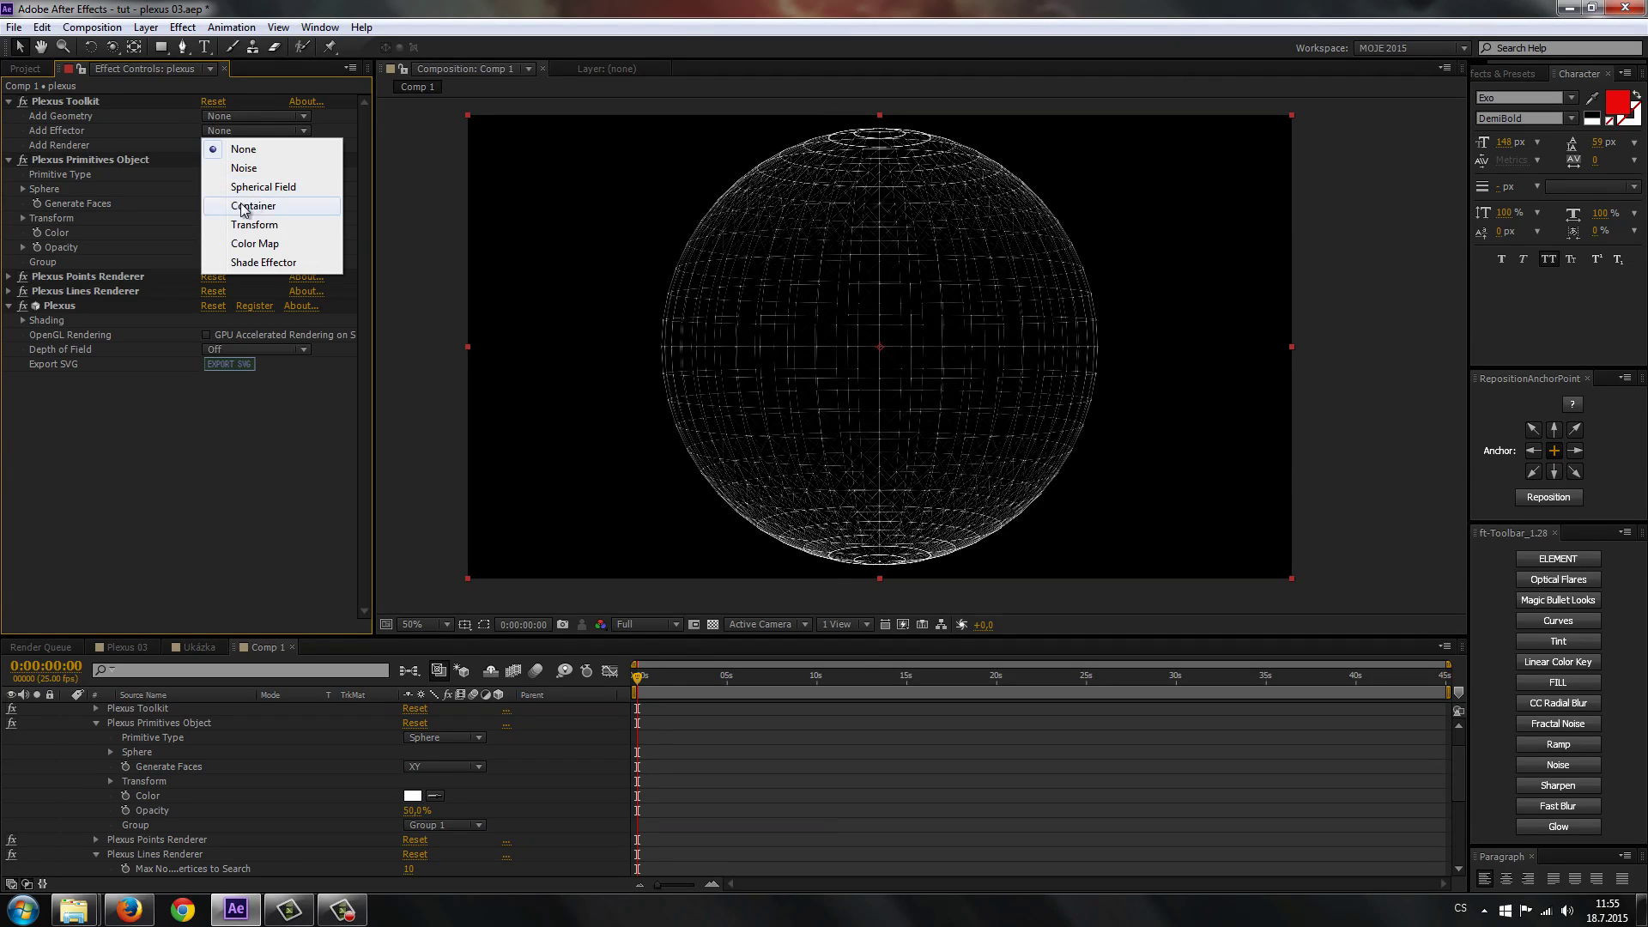
{"action": "left_click", "coordinate": [244, 171]}
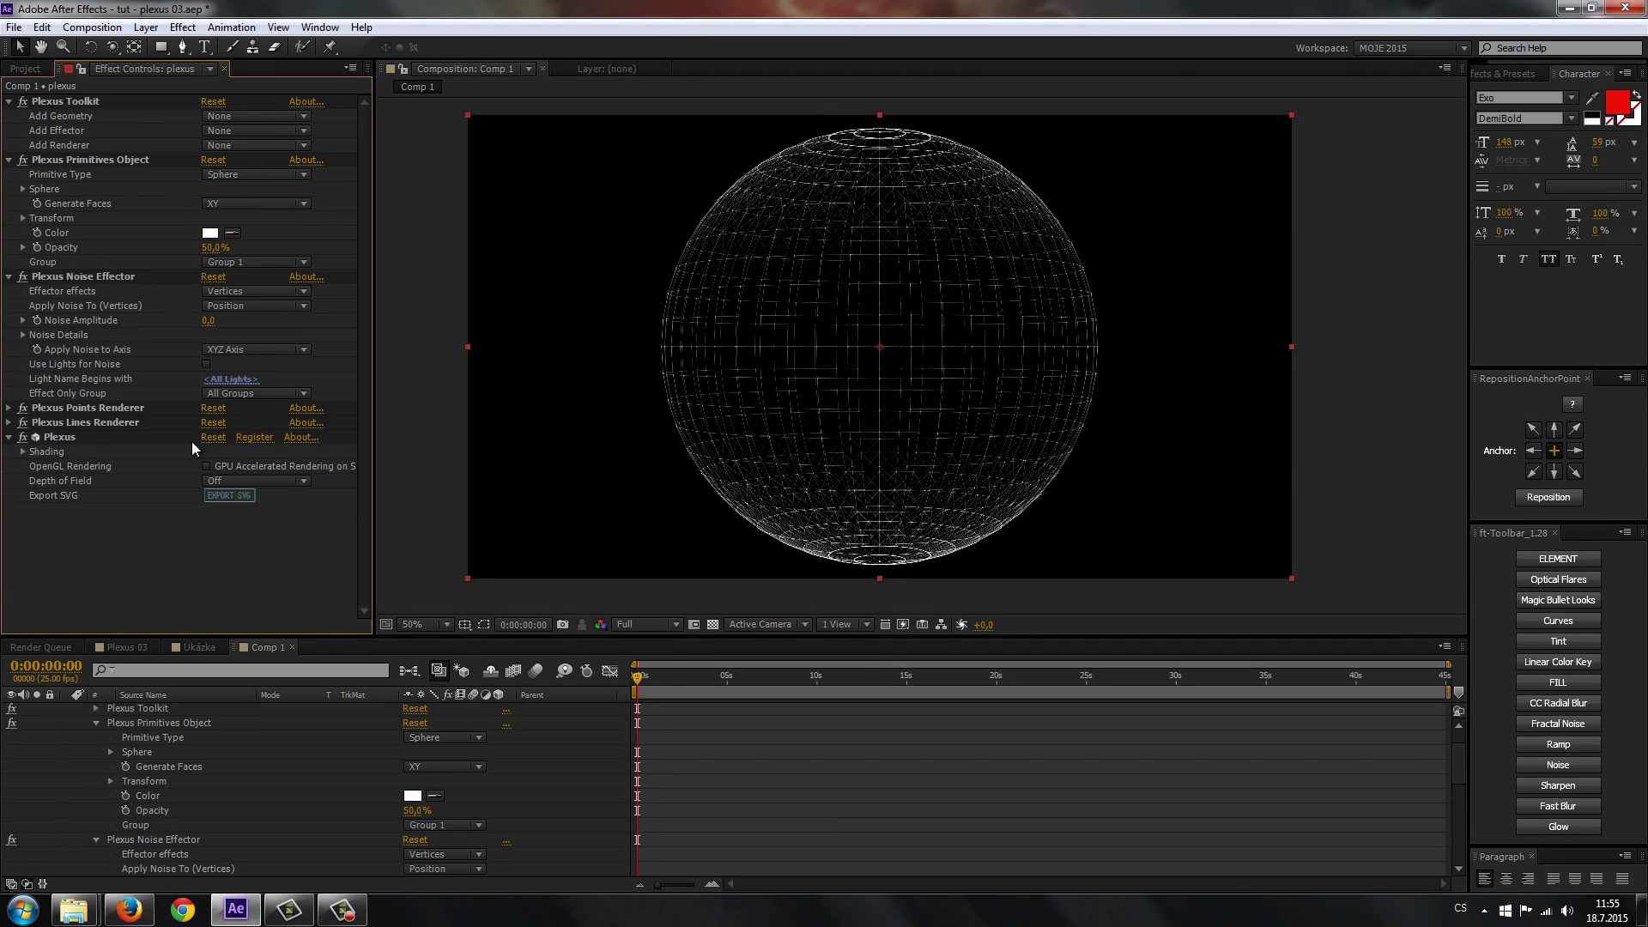
{"action": "mouse_move", "coordinate": [207, 320]}
{"action": "left_mouse_down"}
{"action": "mouse_move", "coordinate": [572, 350]}
{"action": "mouse_move", "coordinate": [839, 402]}
{"action": "left_mouse_up"}
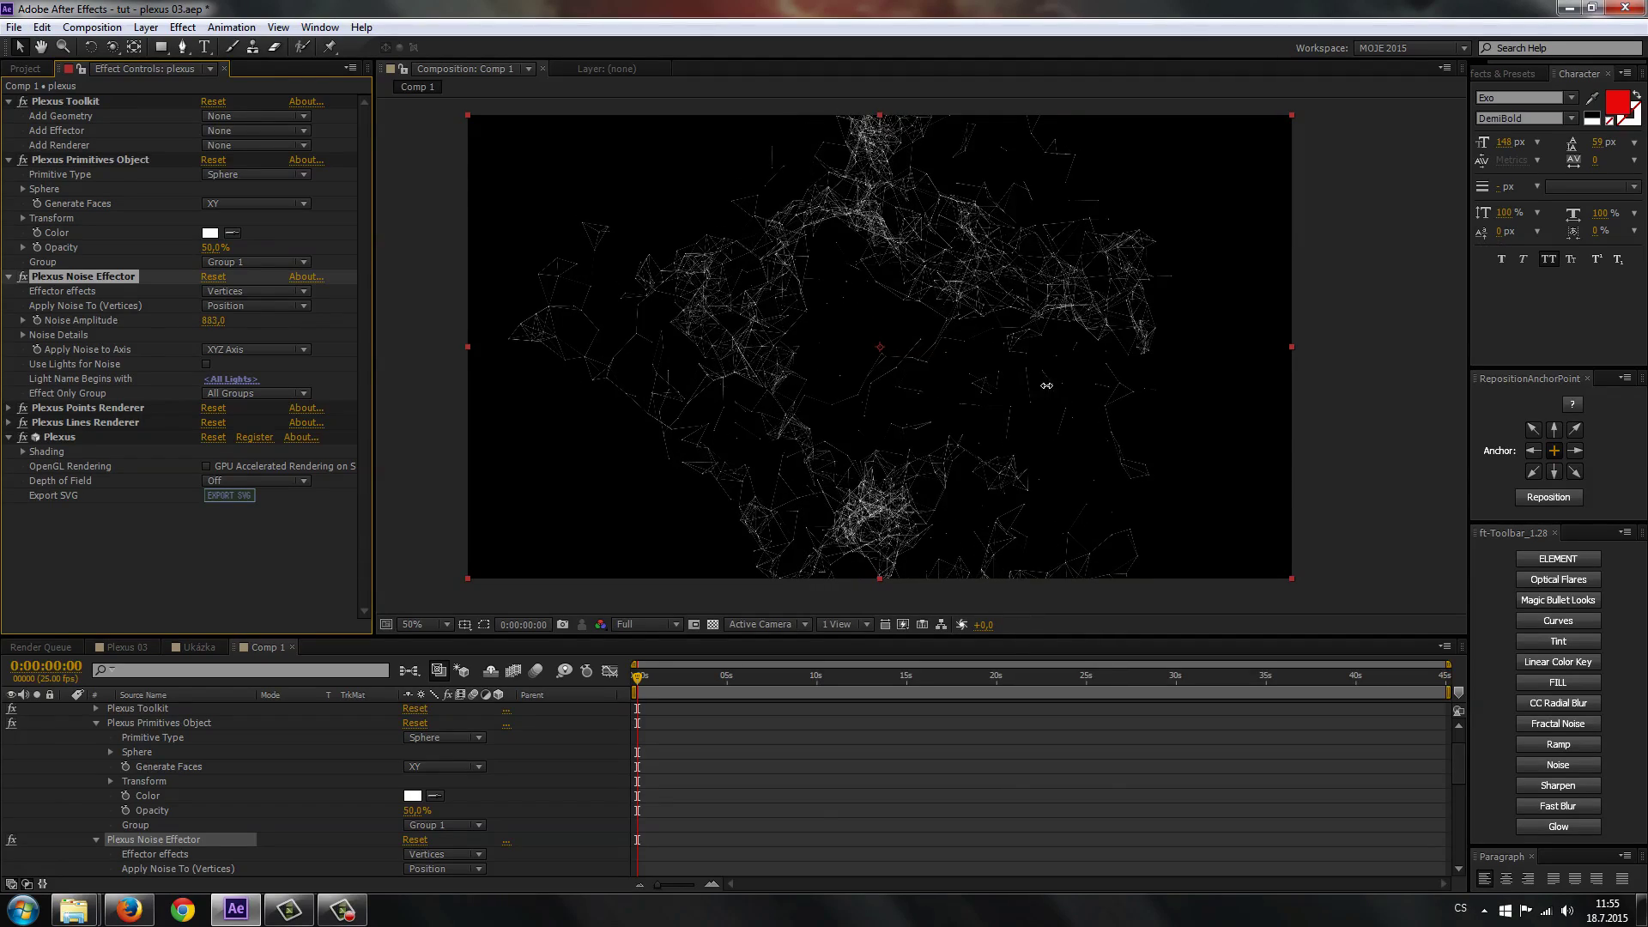
{"action": "left_click_drag", "start_coordinate": [839, 403], "coordinate": [1170, 378]}
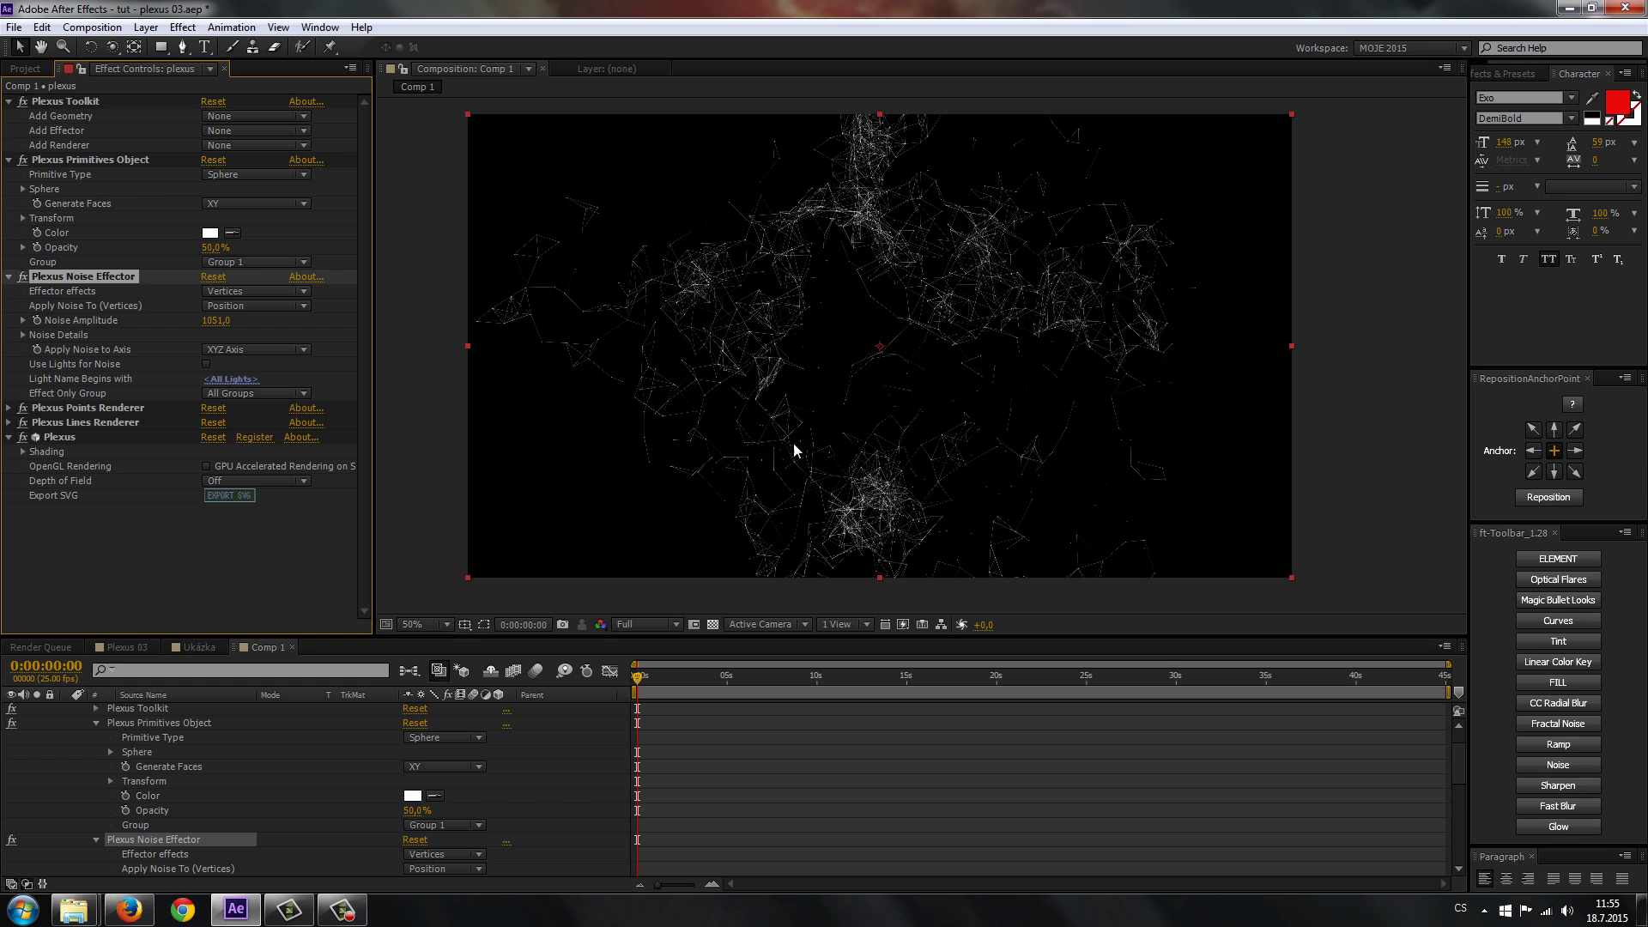
{"action": "left_click", "coordinate": [9, 277]}
{"action": "left_click", "coordinate": [82, 161]}
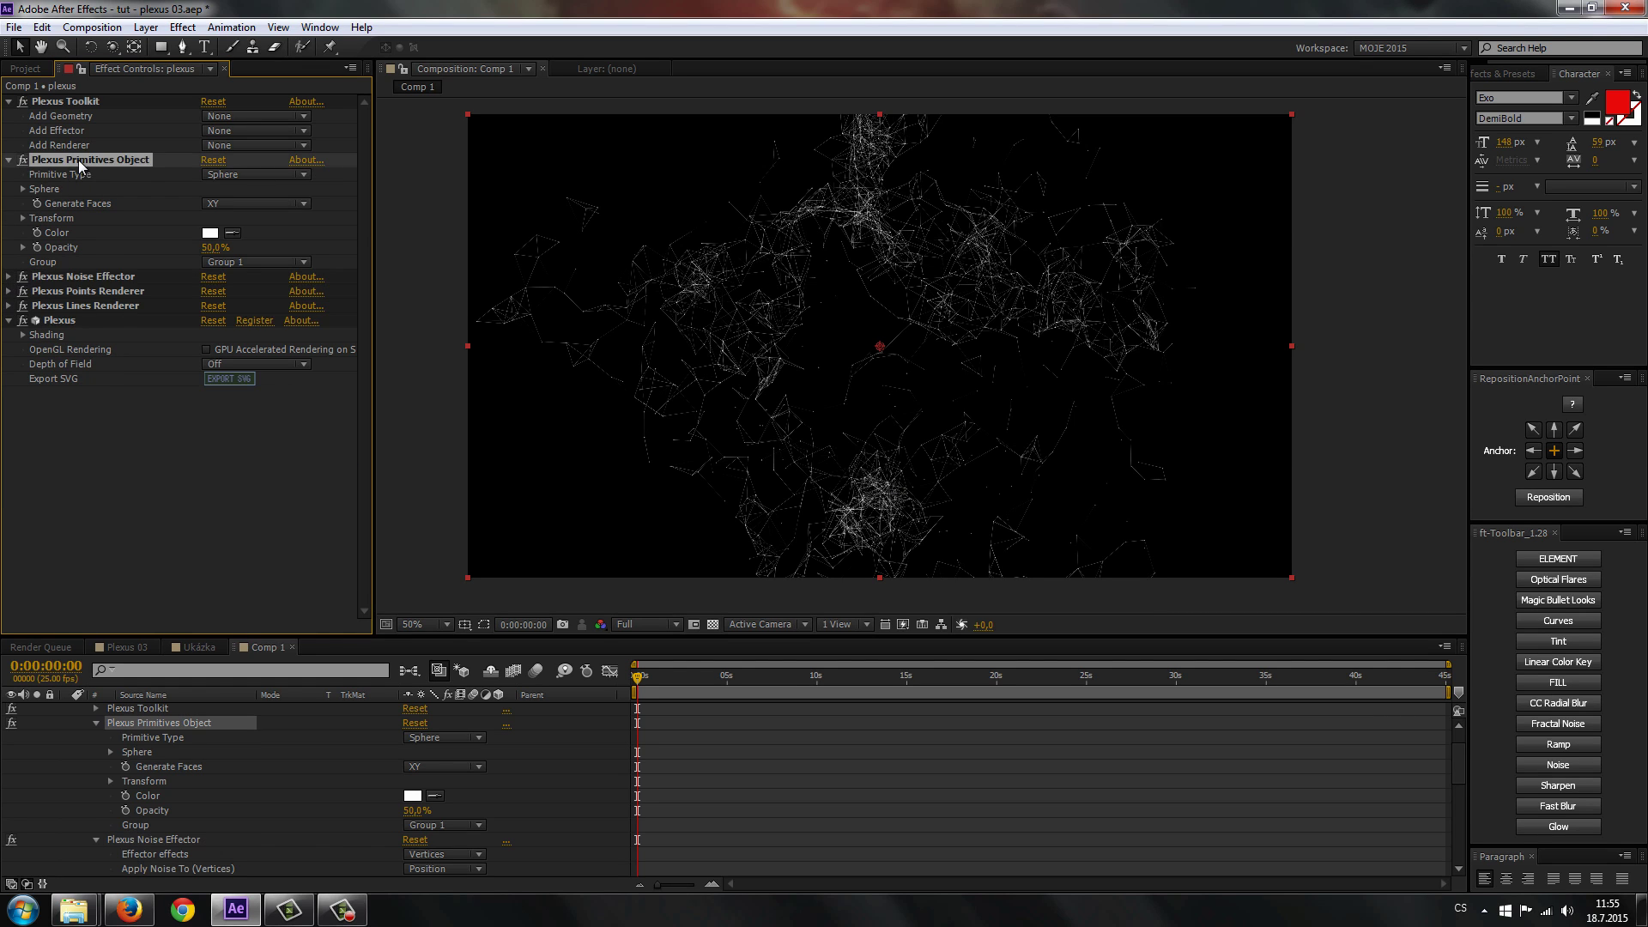
{"action": "left_click", "coordinate": [10, 160]}
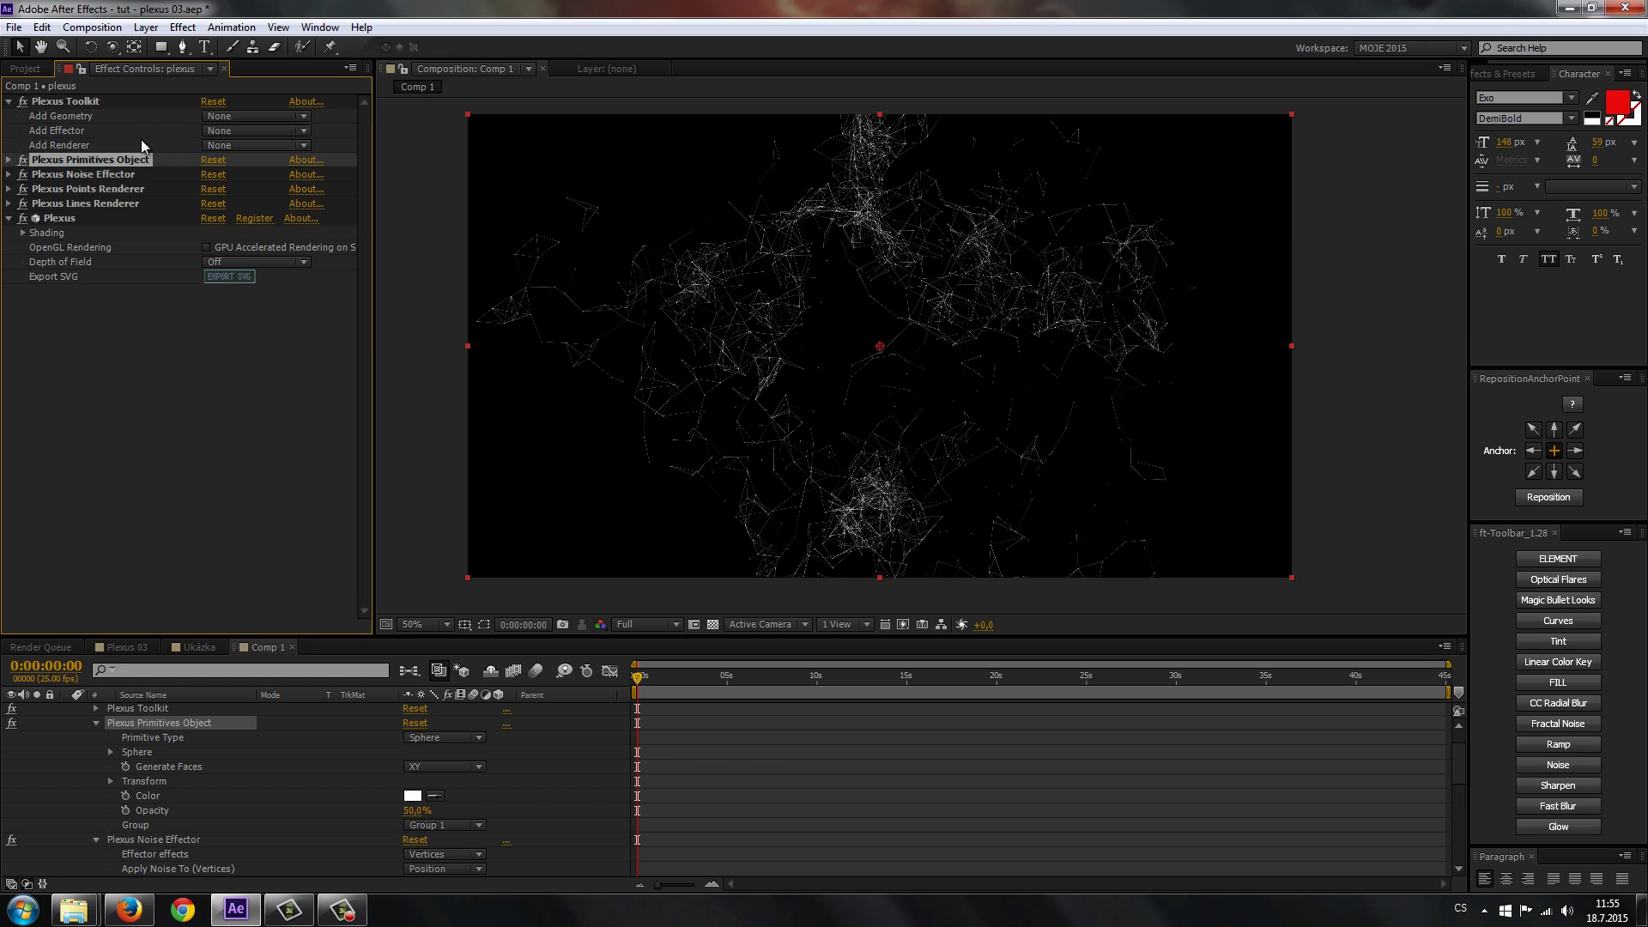
{"action": "left_click", "coordinate": [214, 133]}
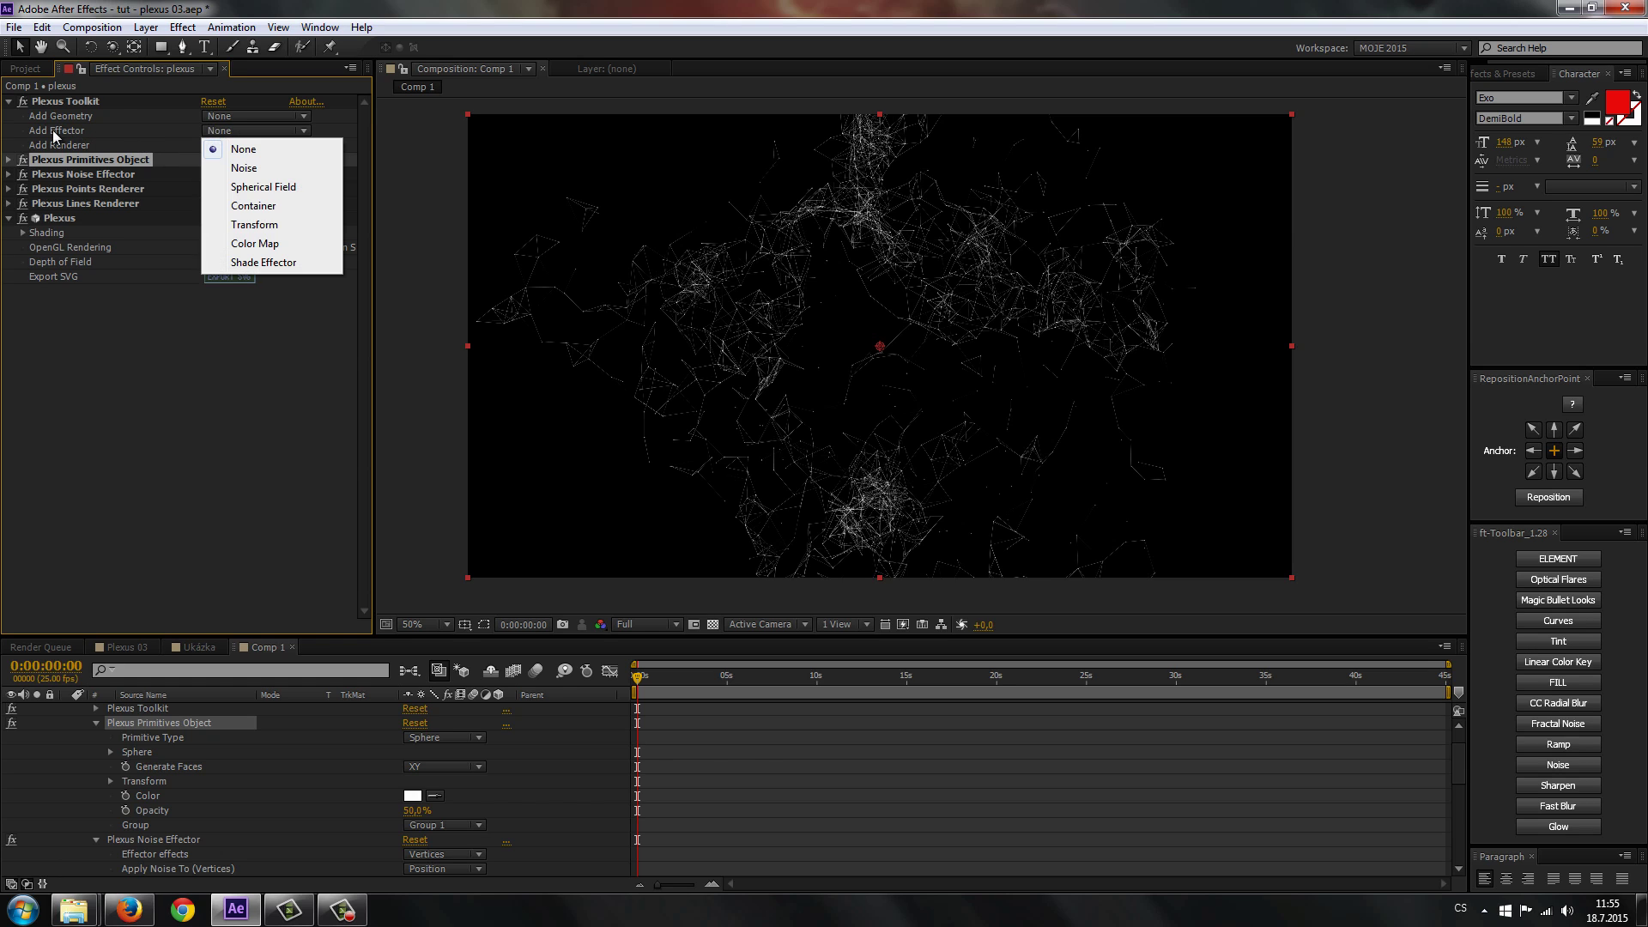
Add a Plexus Container effector and try the Cube container shape.
{"action": "left_click", "coordinate": [239, 206]}
{"action": "key", "text": "comma"}
{"action": "key", "text": "comma"}
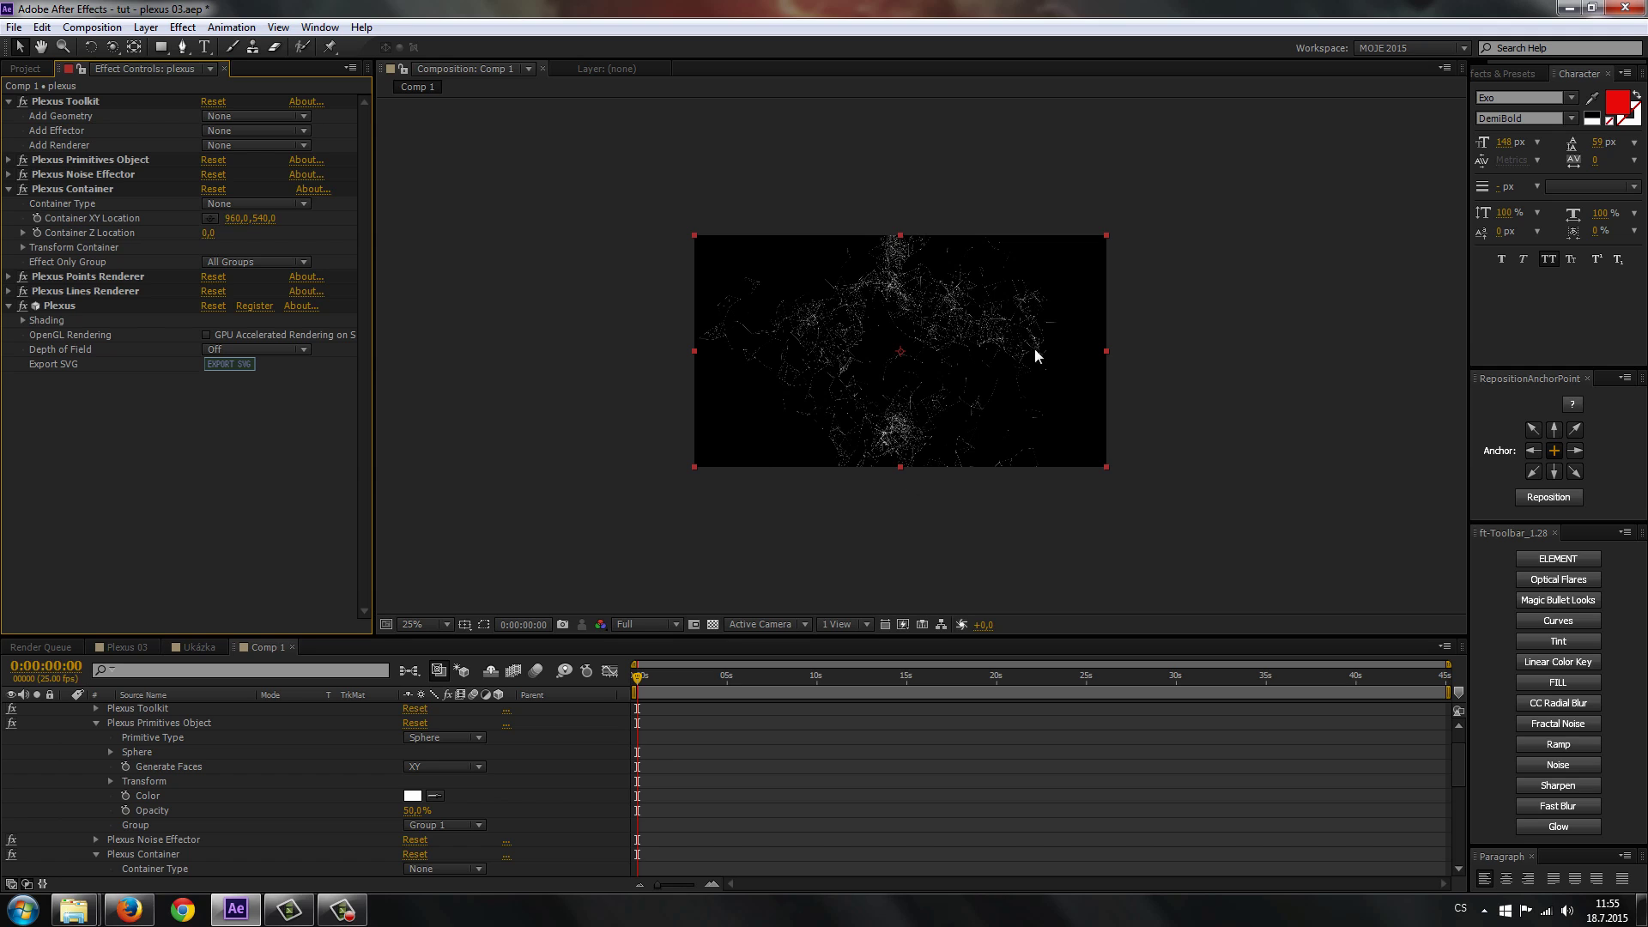
{"action": "key", "text": "period"}
{"action": "key", "text": "period"}
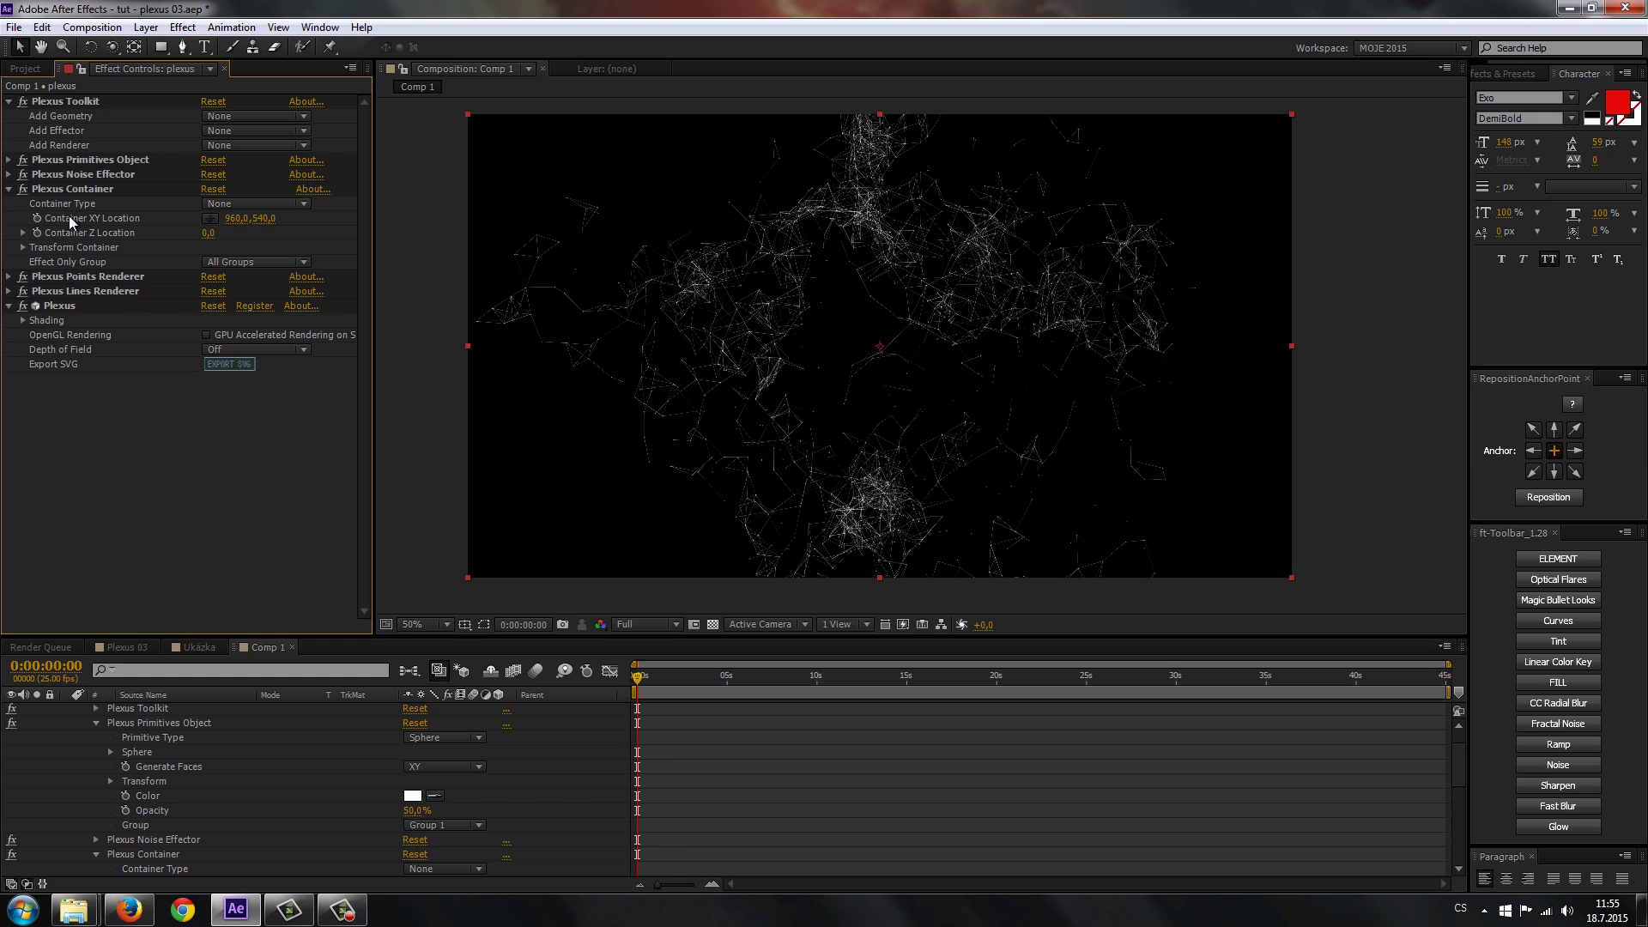
{"action": "left_click", "coordinate": [257, 203]}
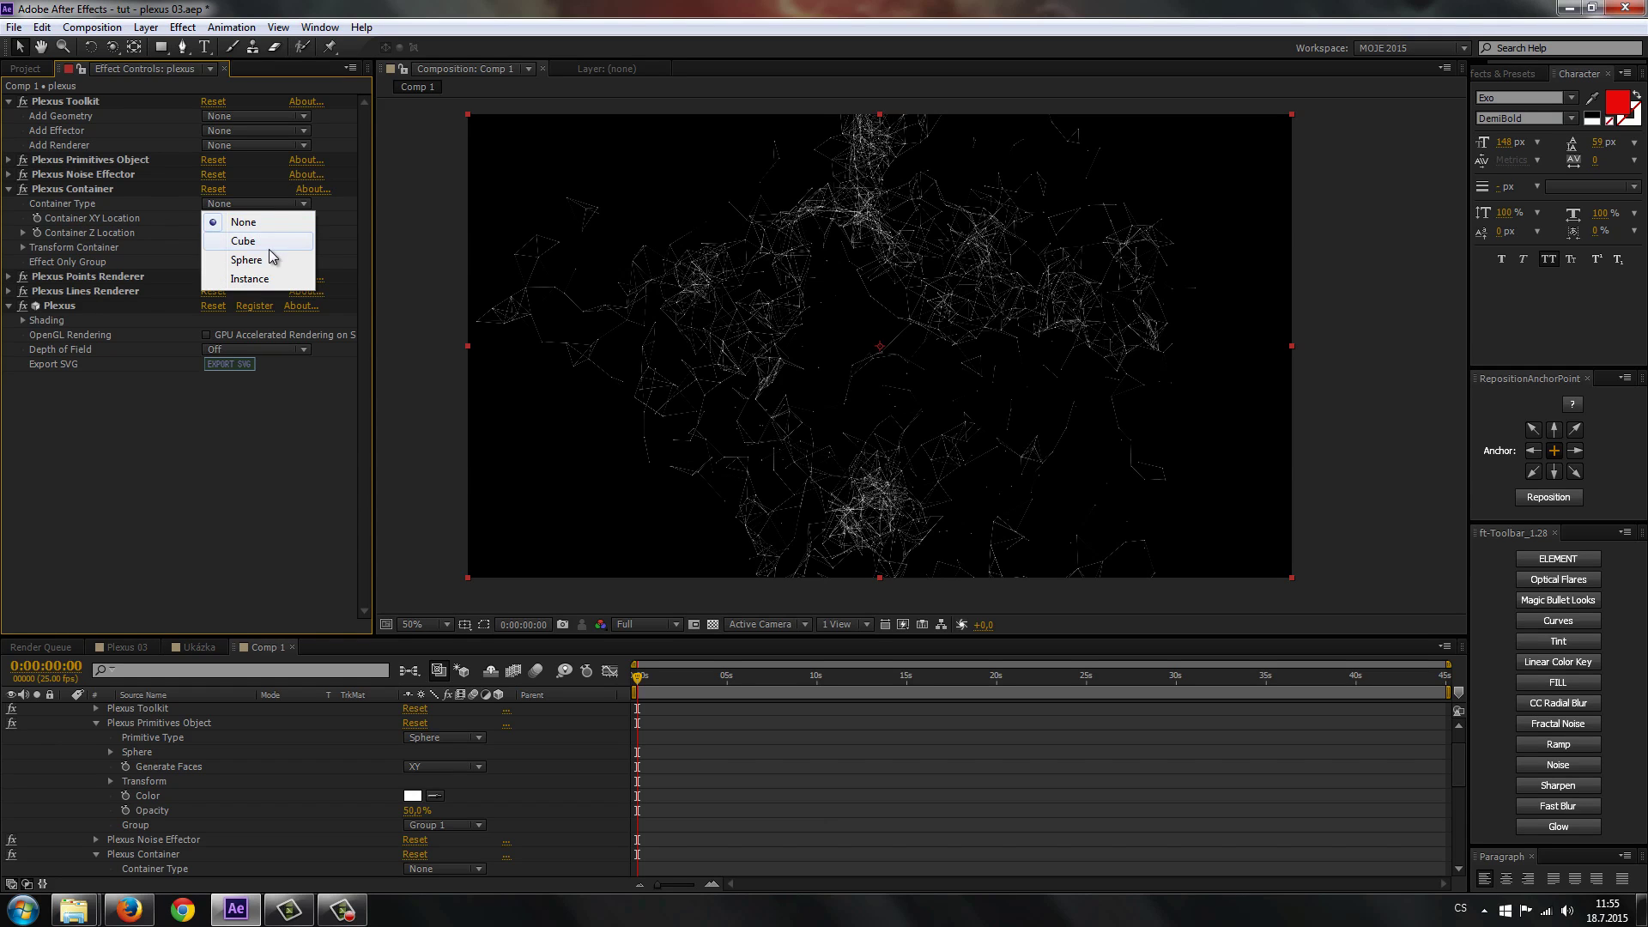
{"action": "left_click", "coordinate": [251, 243]}
{"action": "key", "text": "period"}
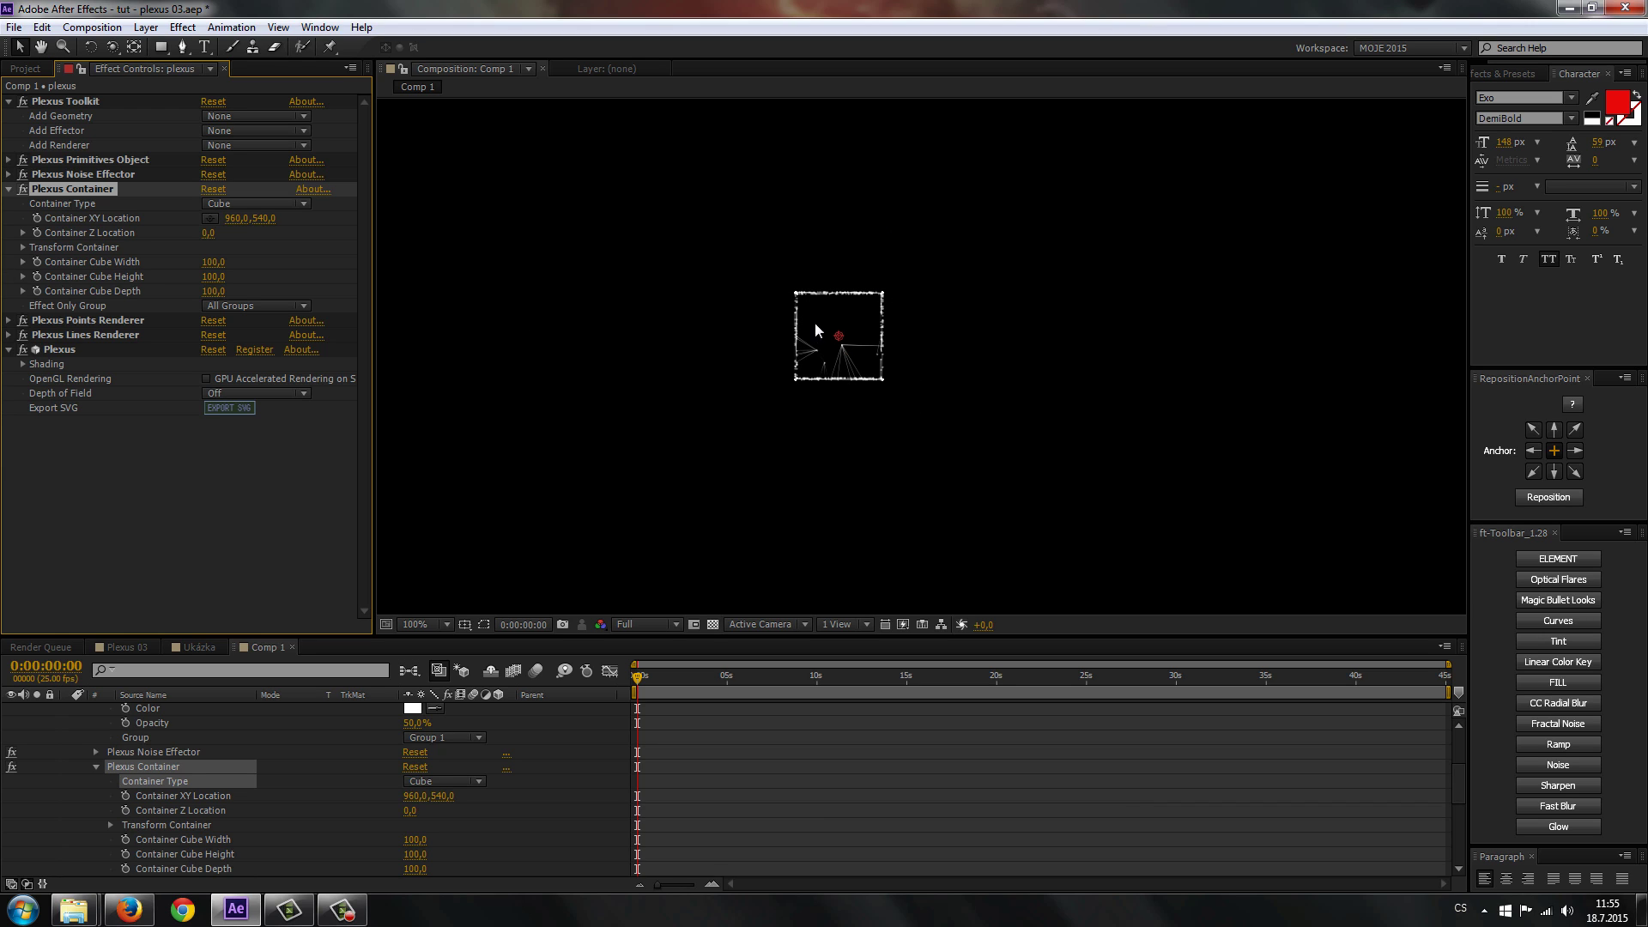
Switch the container to a Sphere and enlarge its radius to 359.
{"action": "left_click", "coordinate": [220, 206]}
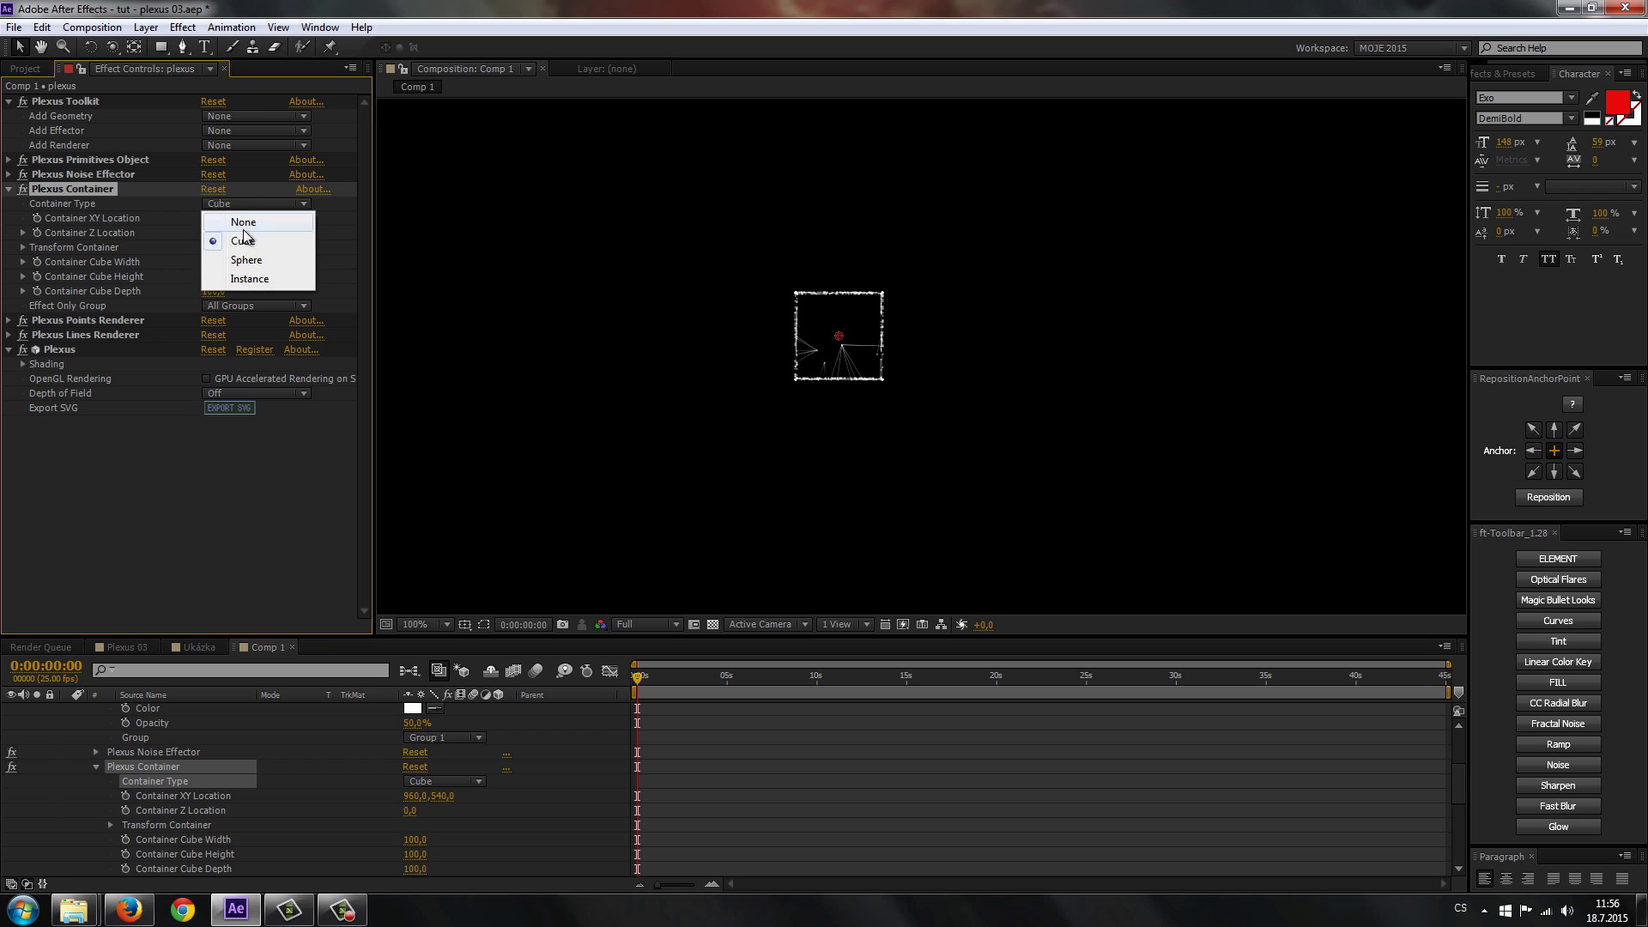
{"action": "left_click", "coordinate": [246, 260]}
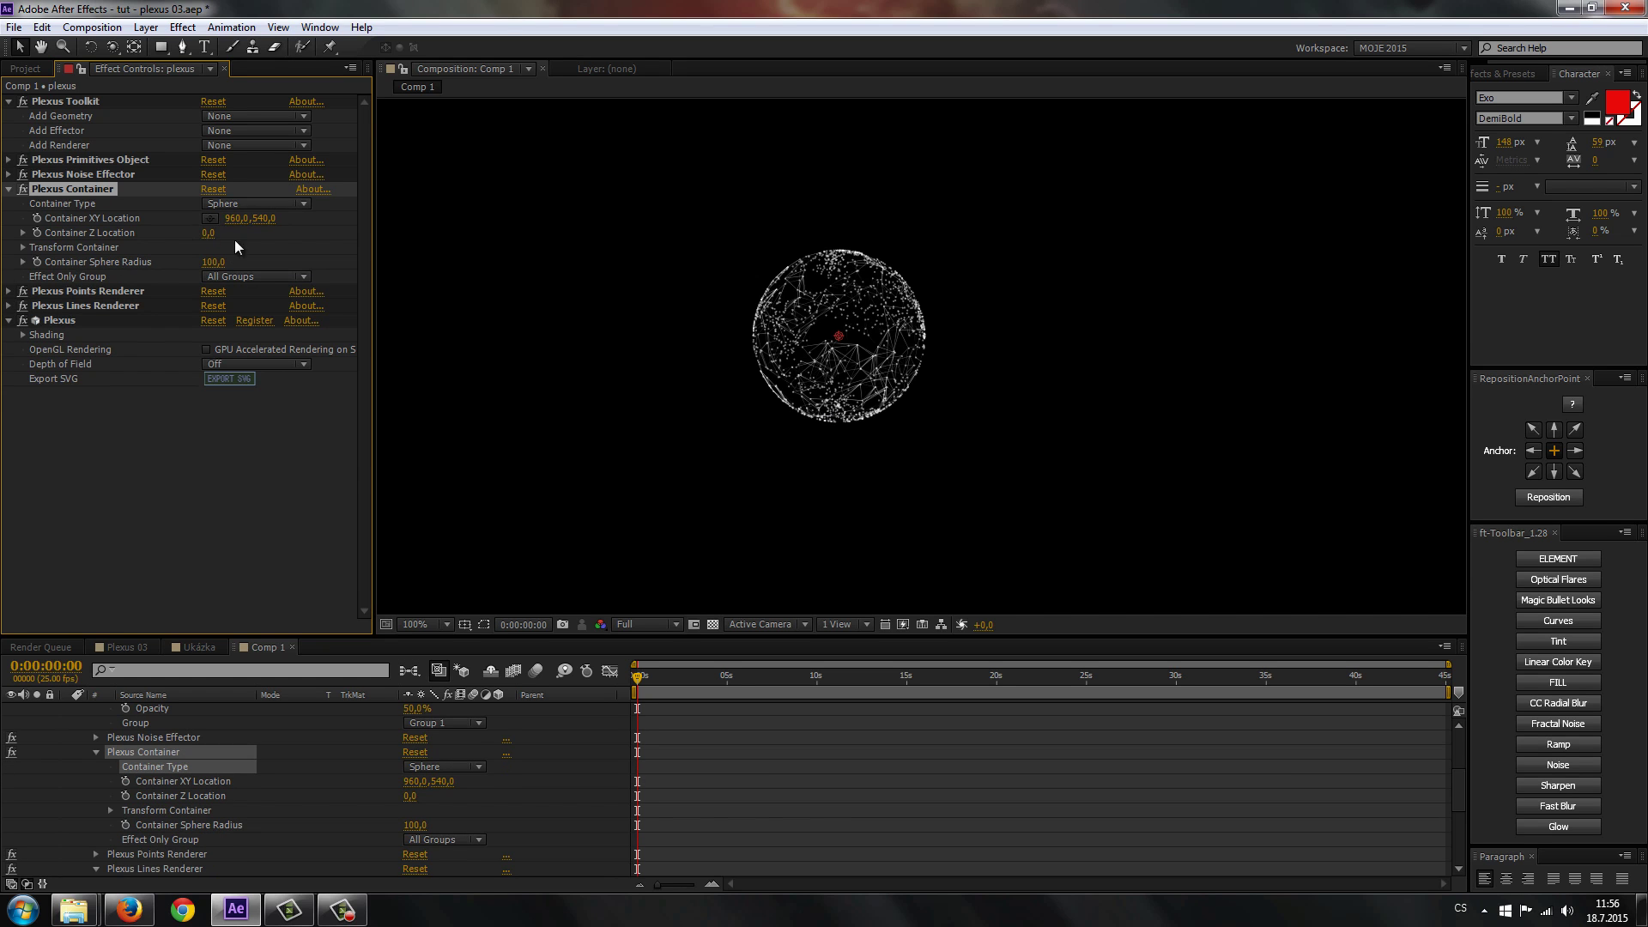
{"action": "left_click_drag", "start_coordinate": [213, 262], "coordinate": [688, 315]}
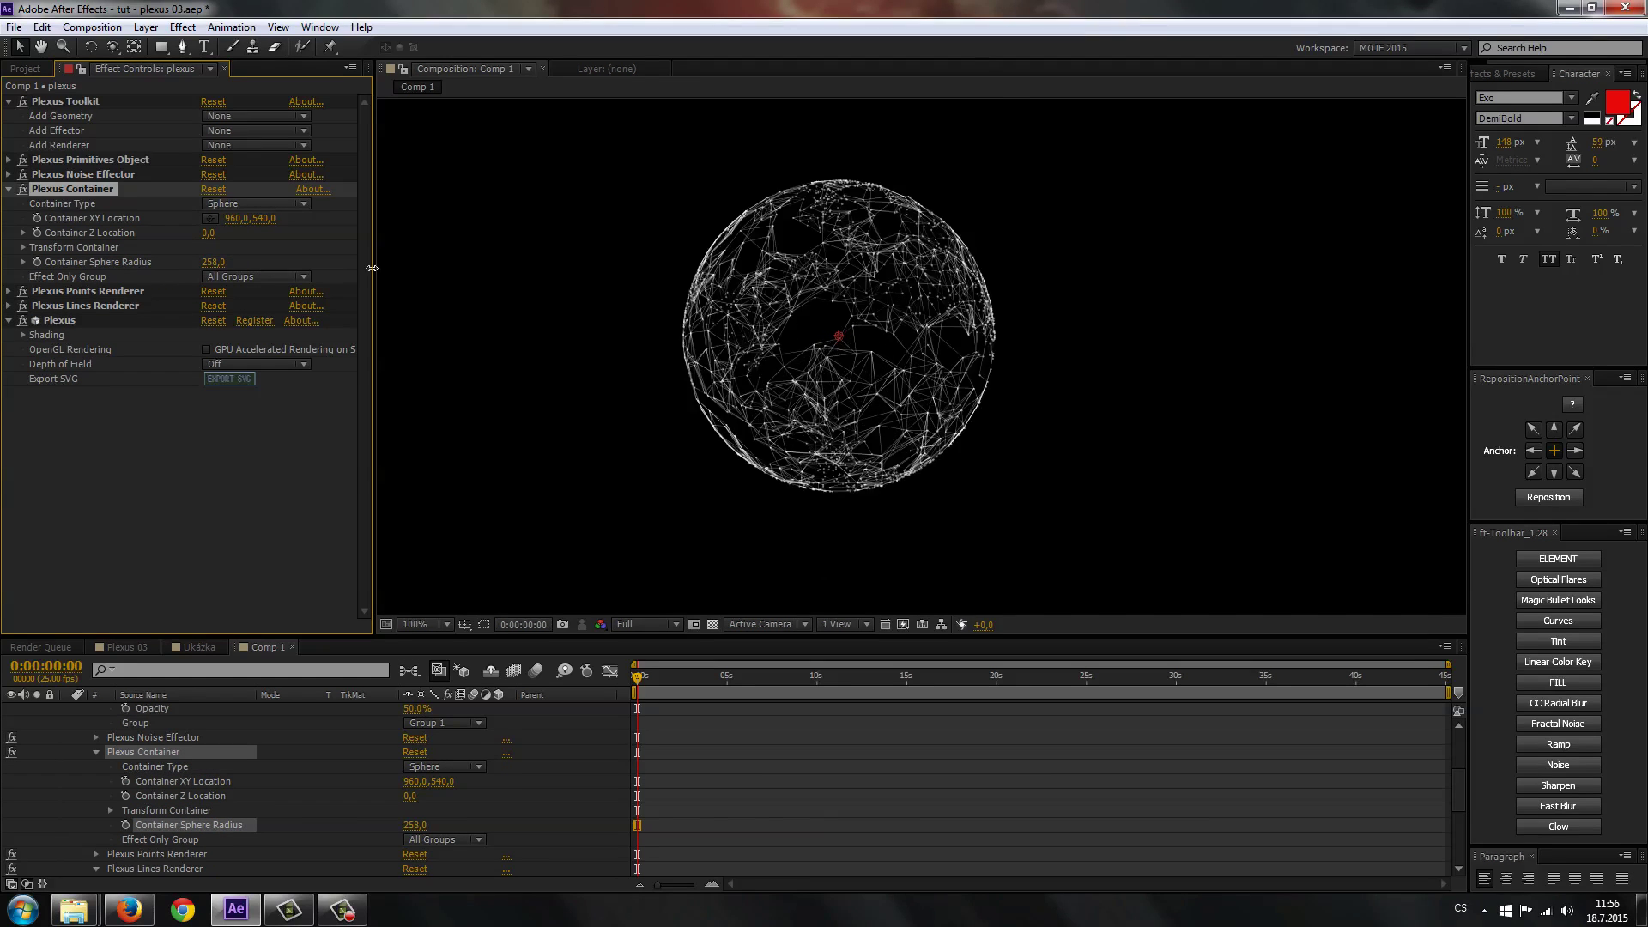
{"action": "key", "text": "comma"}
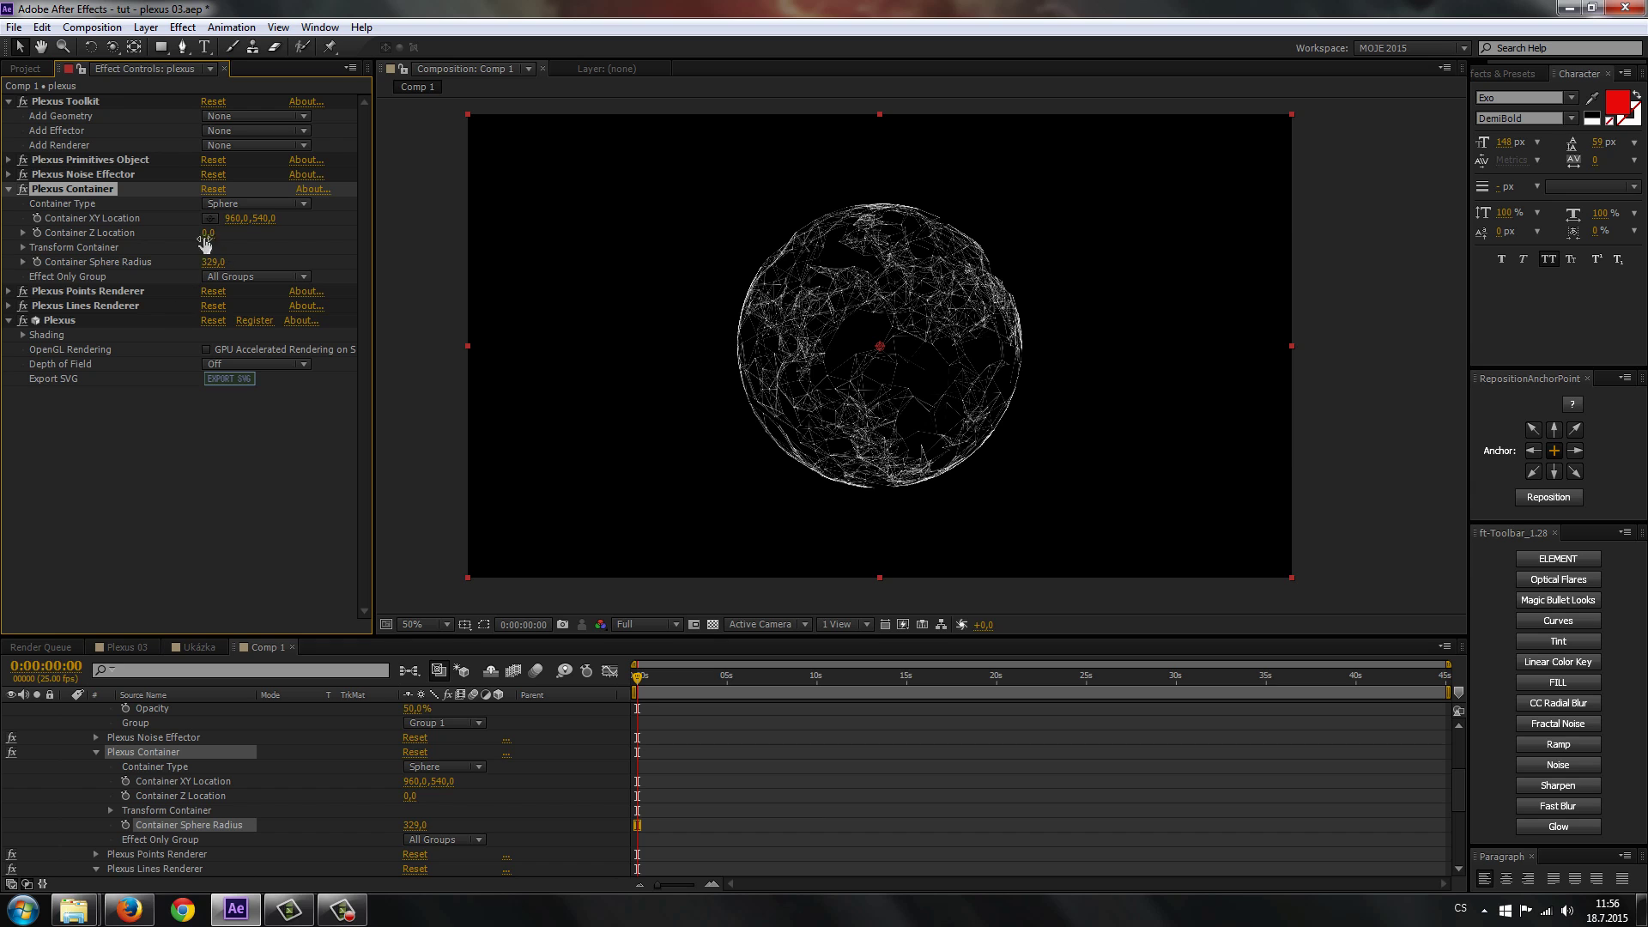
{"action": "left_click_drag", "start_coordinate": [215, 263], "coordinate": [255, 266]}
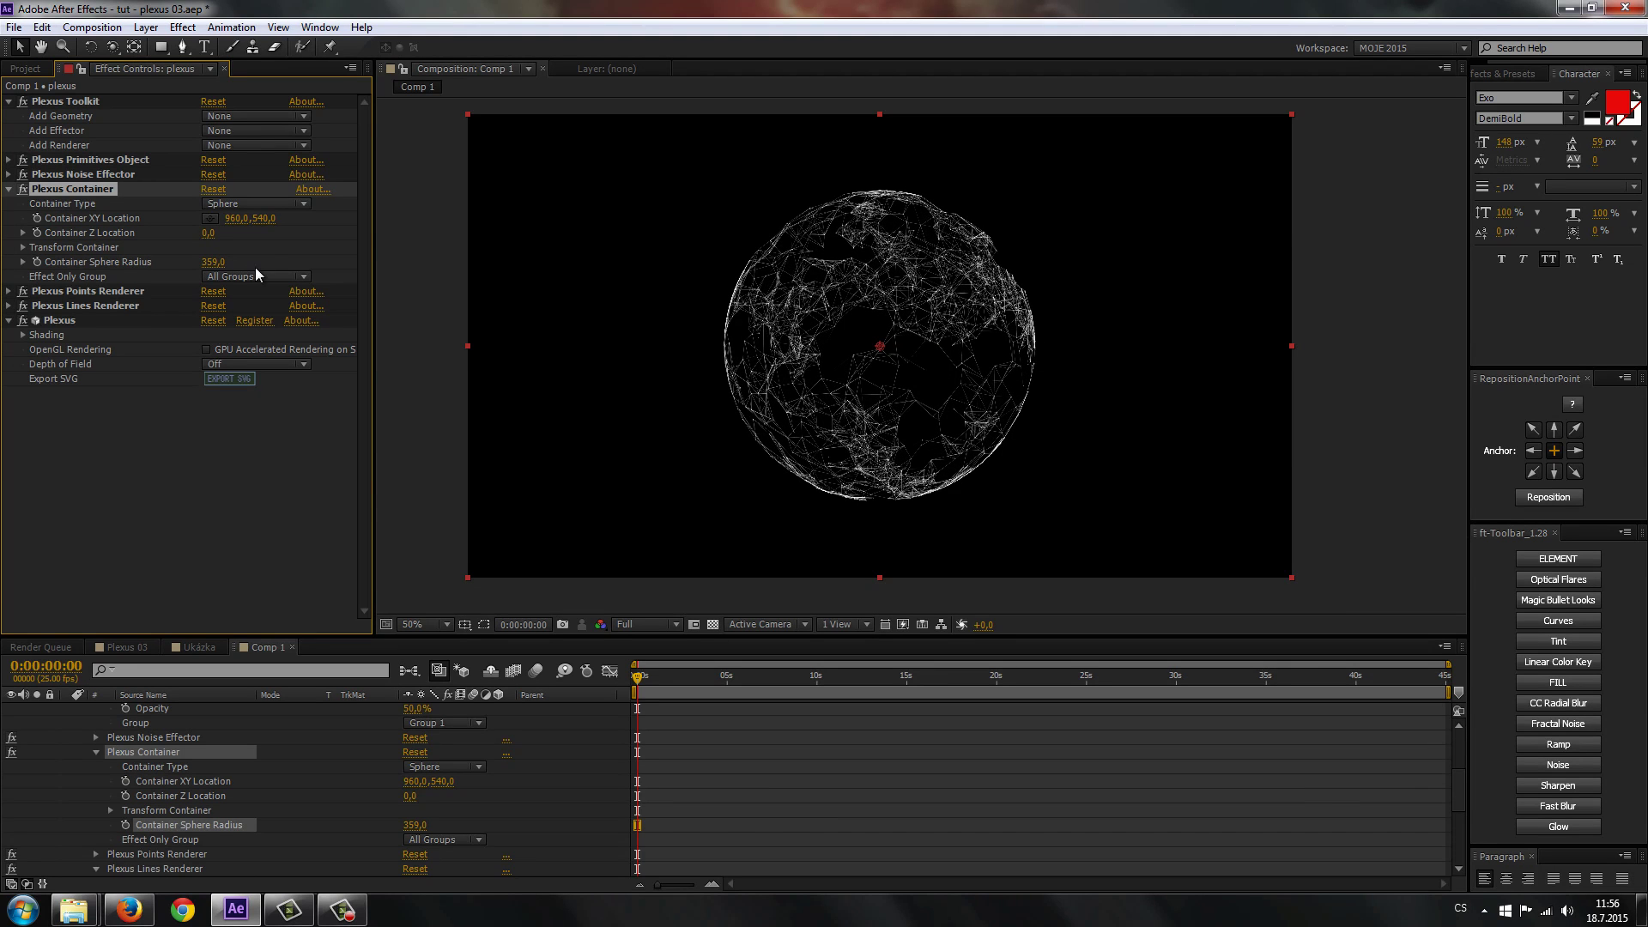
{"action": "key", "text": "period"}
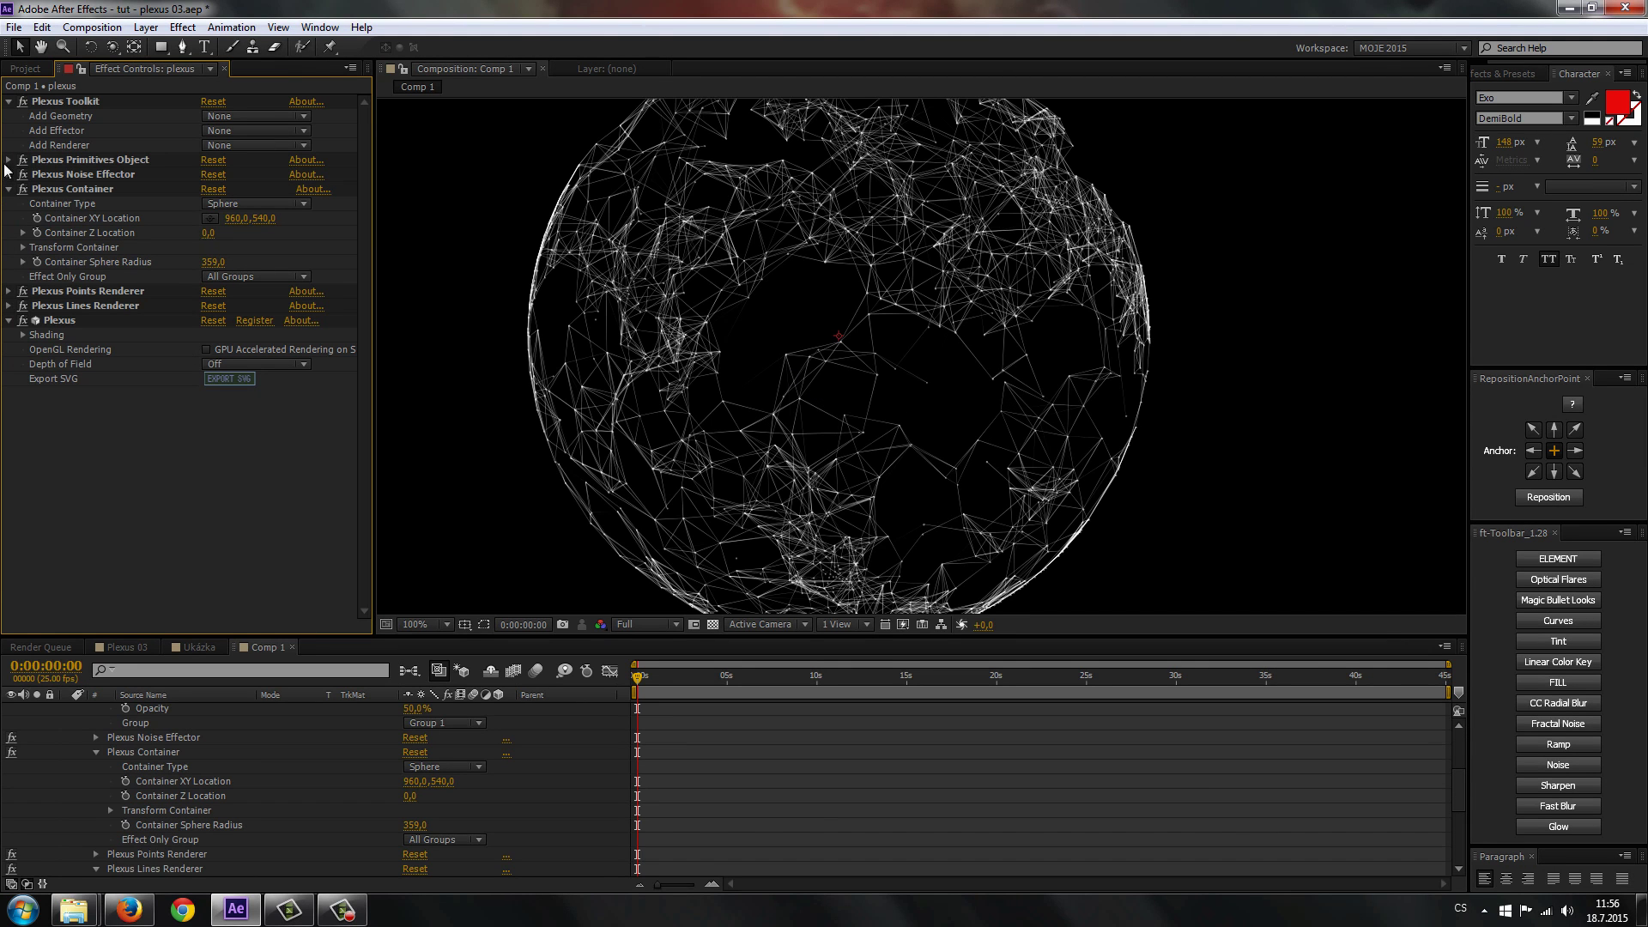
{"action": "key", "text": "comma"}
{"action": "key", "text": "comma"}
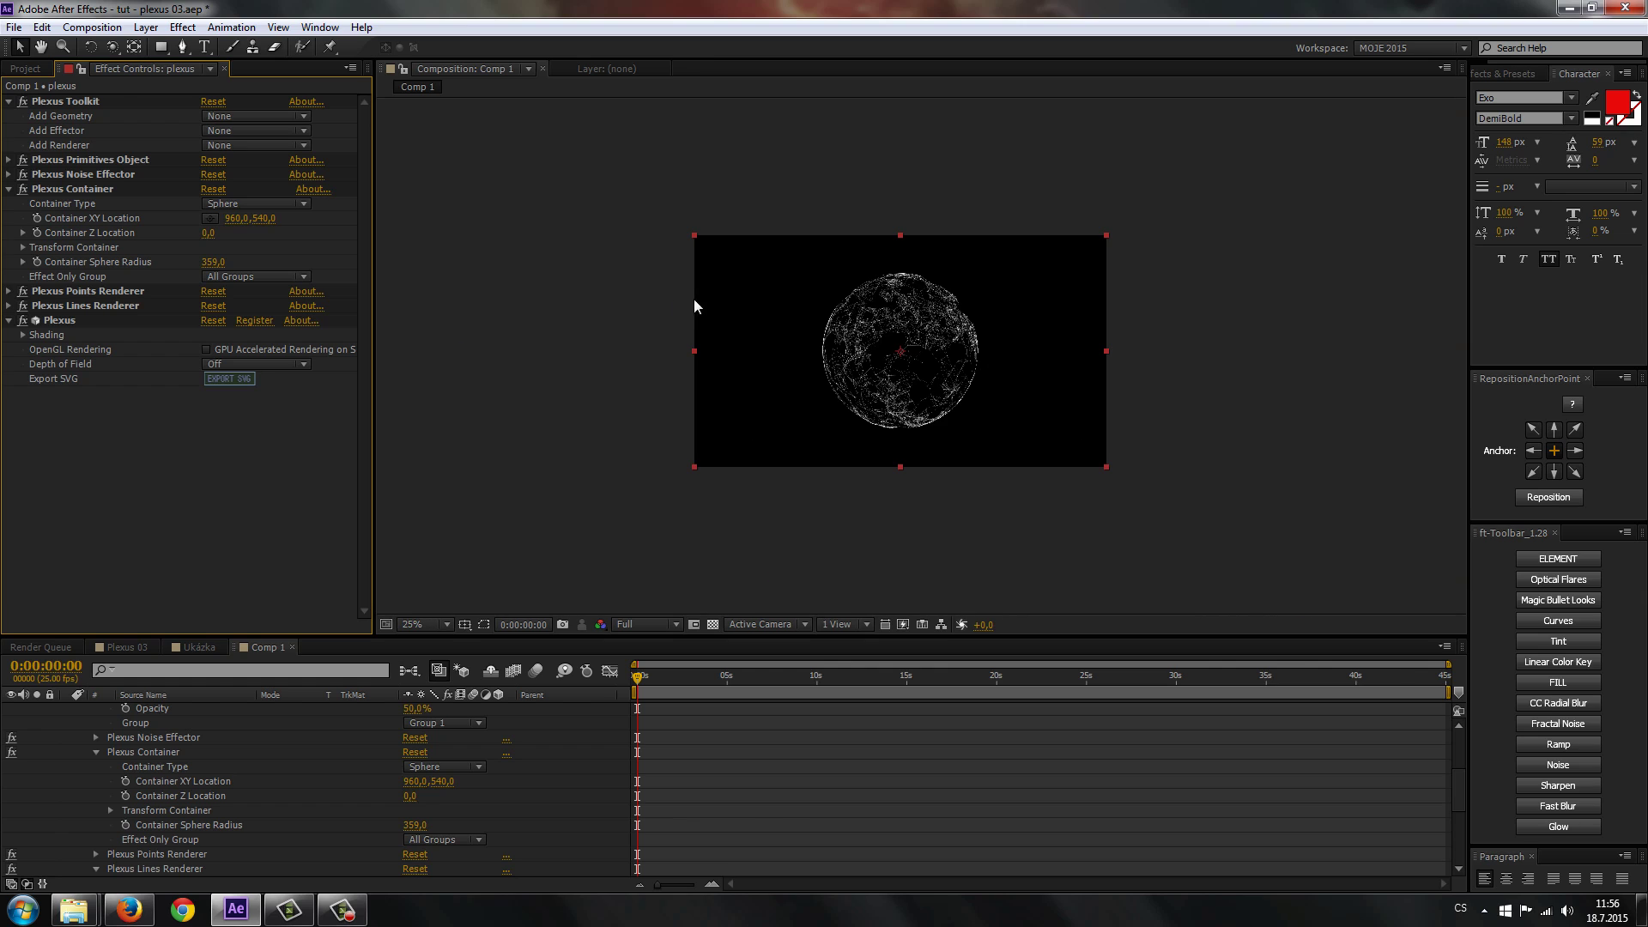
Toggle the container off and on to compare, then adjust Noise Amplitude to 795.
{"action": "left_click", "coordinate": [23, 189]}
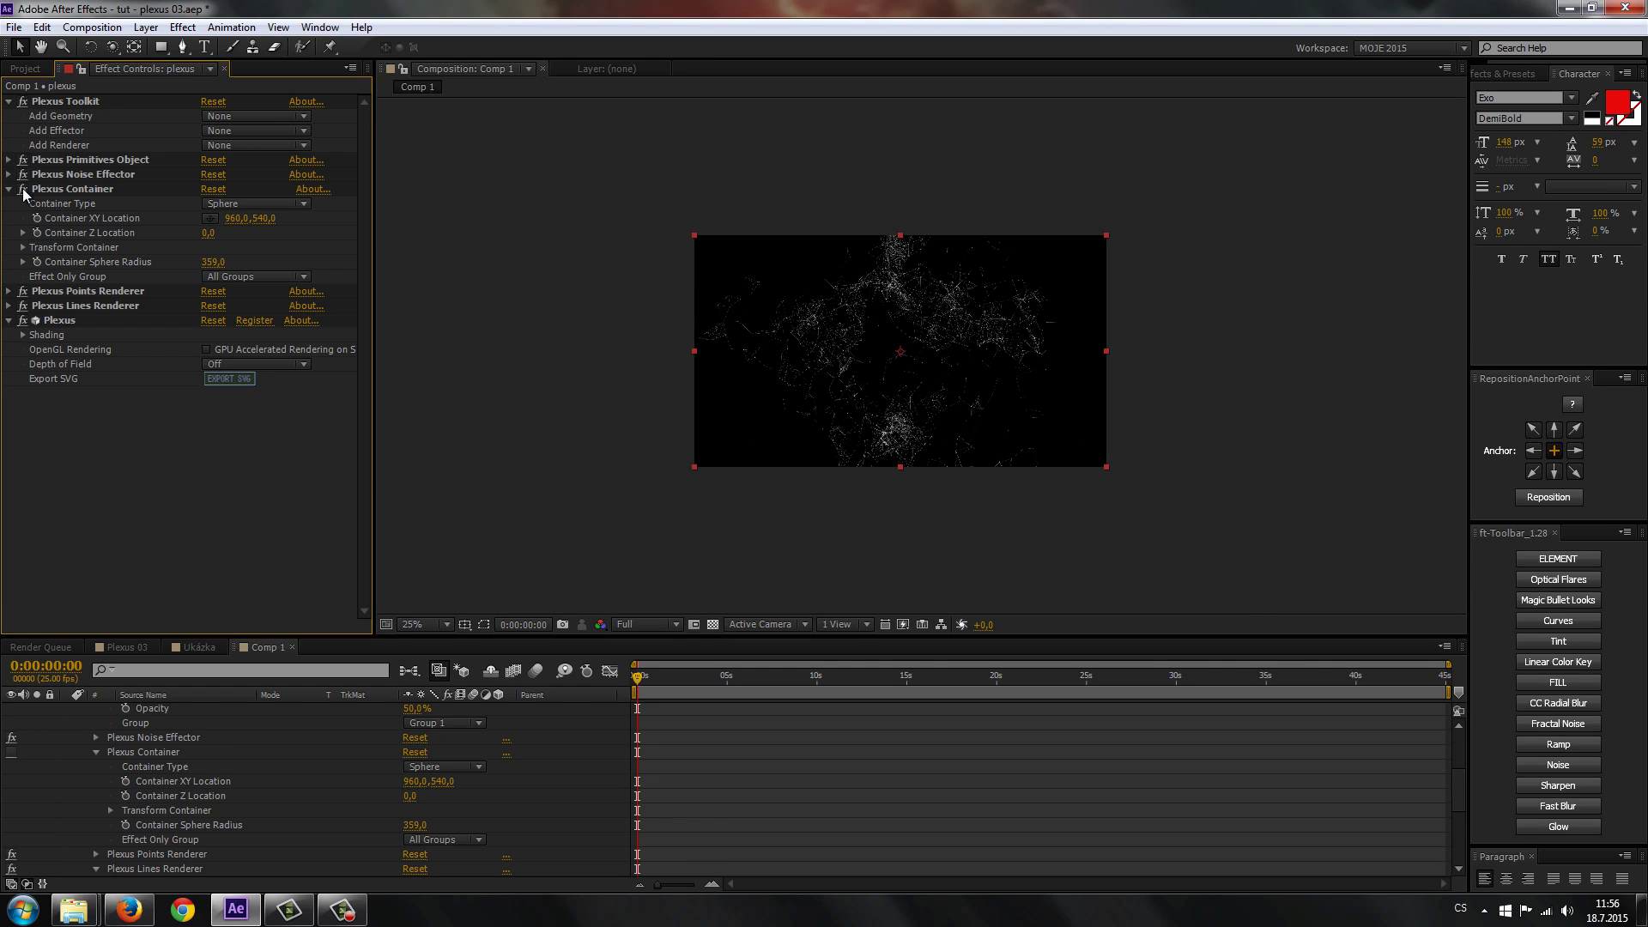
{"action": "left_click", "coordinate": [23, 189]}
{"action": "key", "text": "period"}
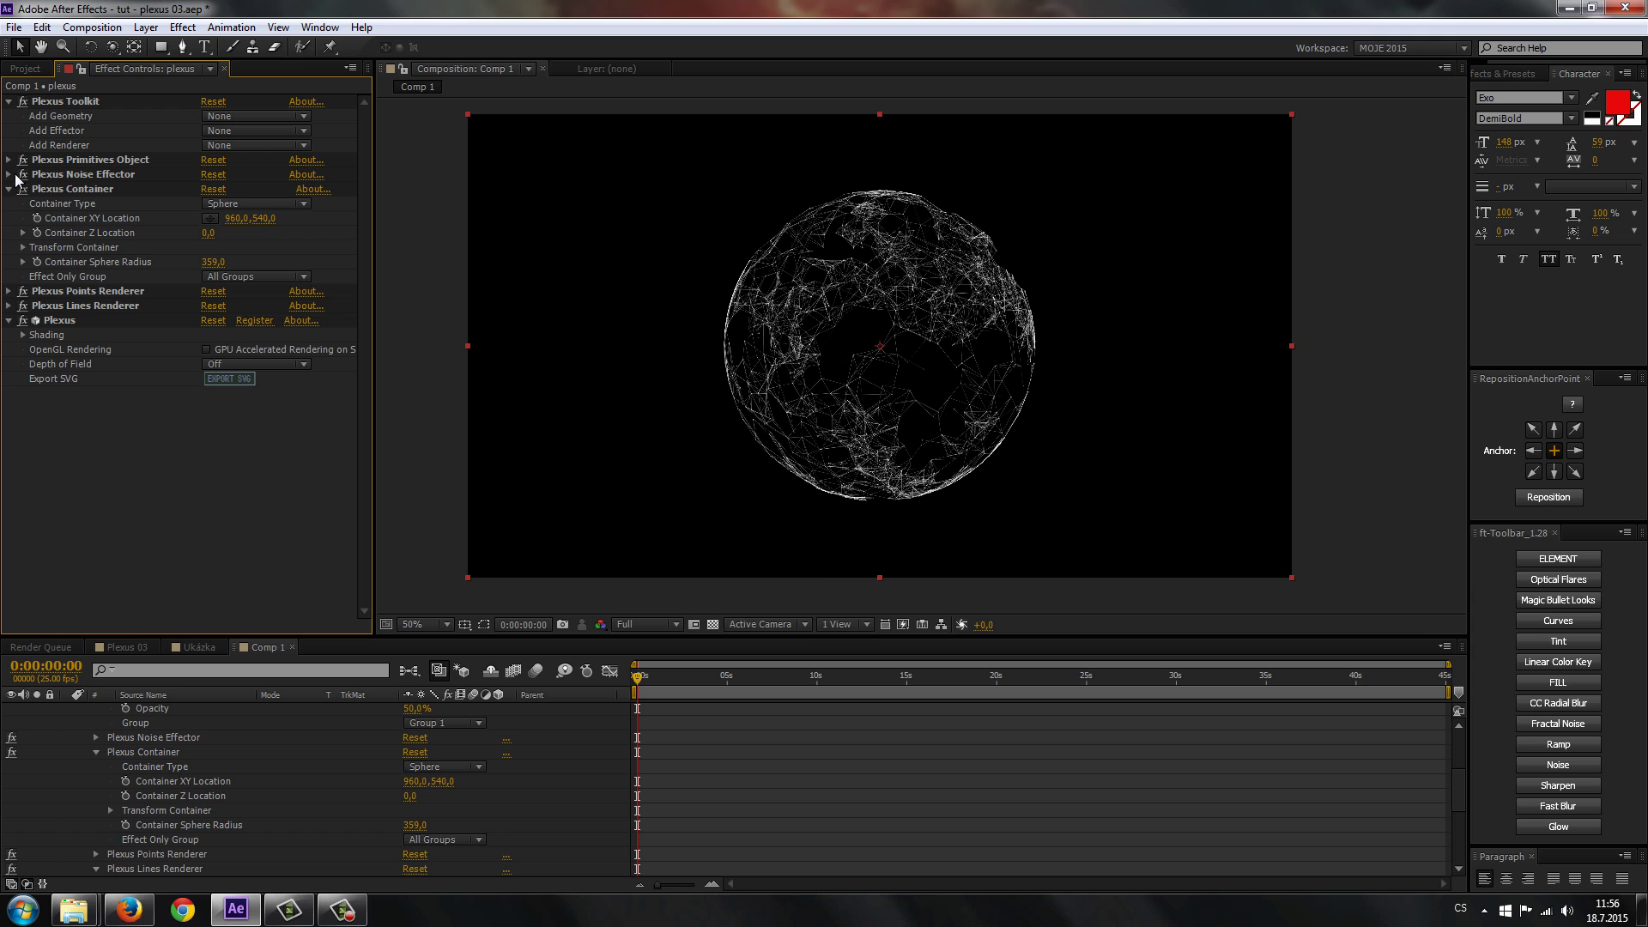
{"action": "left_click", "coordinate": [8, 174]}
{"action": "mouse_move", "coordinate": [215, 222]}
{"action": "left_mouse_down"}
{"action": "mouse_move", "coordinate": [930, 220]}
{"action": "mouse_move", "coordinate": [362, 328]}
{"action": "mouse_move", "coordinate": [132, 244]}
{"action": "left_mouse_up"}
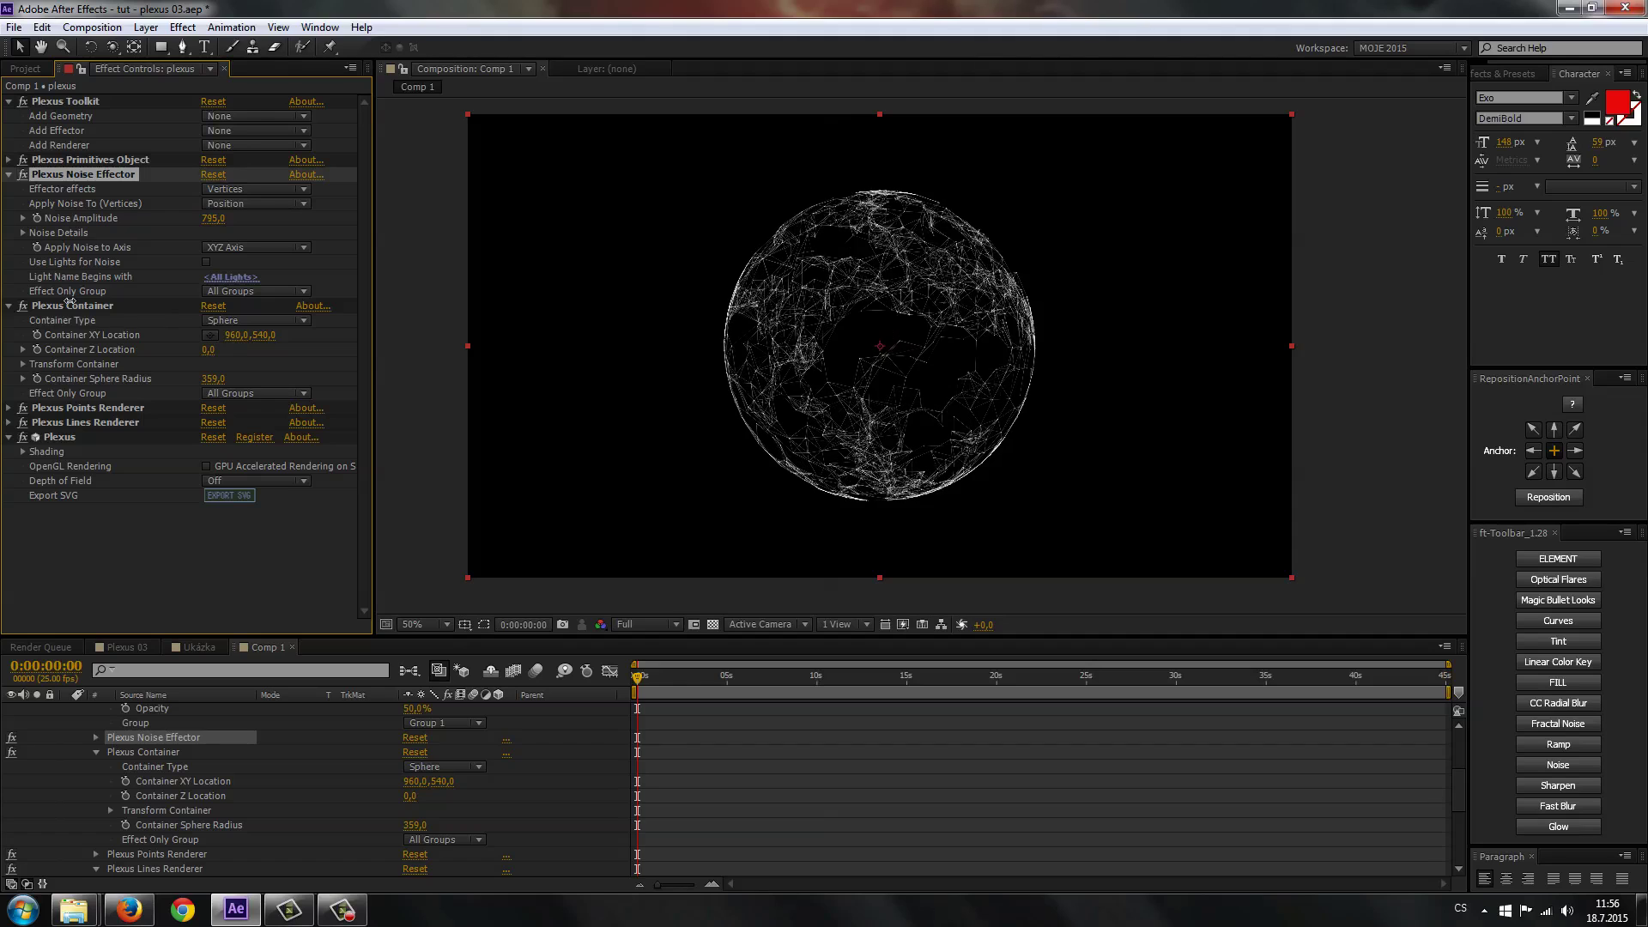
Try Noise Amplitude values of 10, about 933 and 1297, then set it to 10000.
{"action": "left_click", "coordinate": [214, 221]}
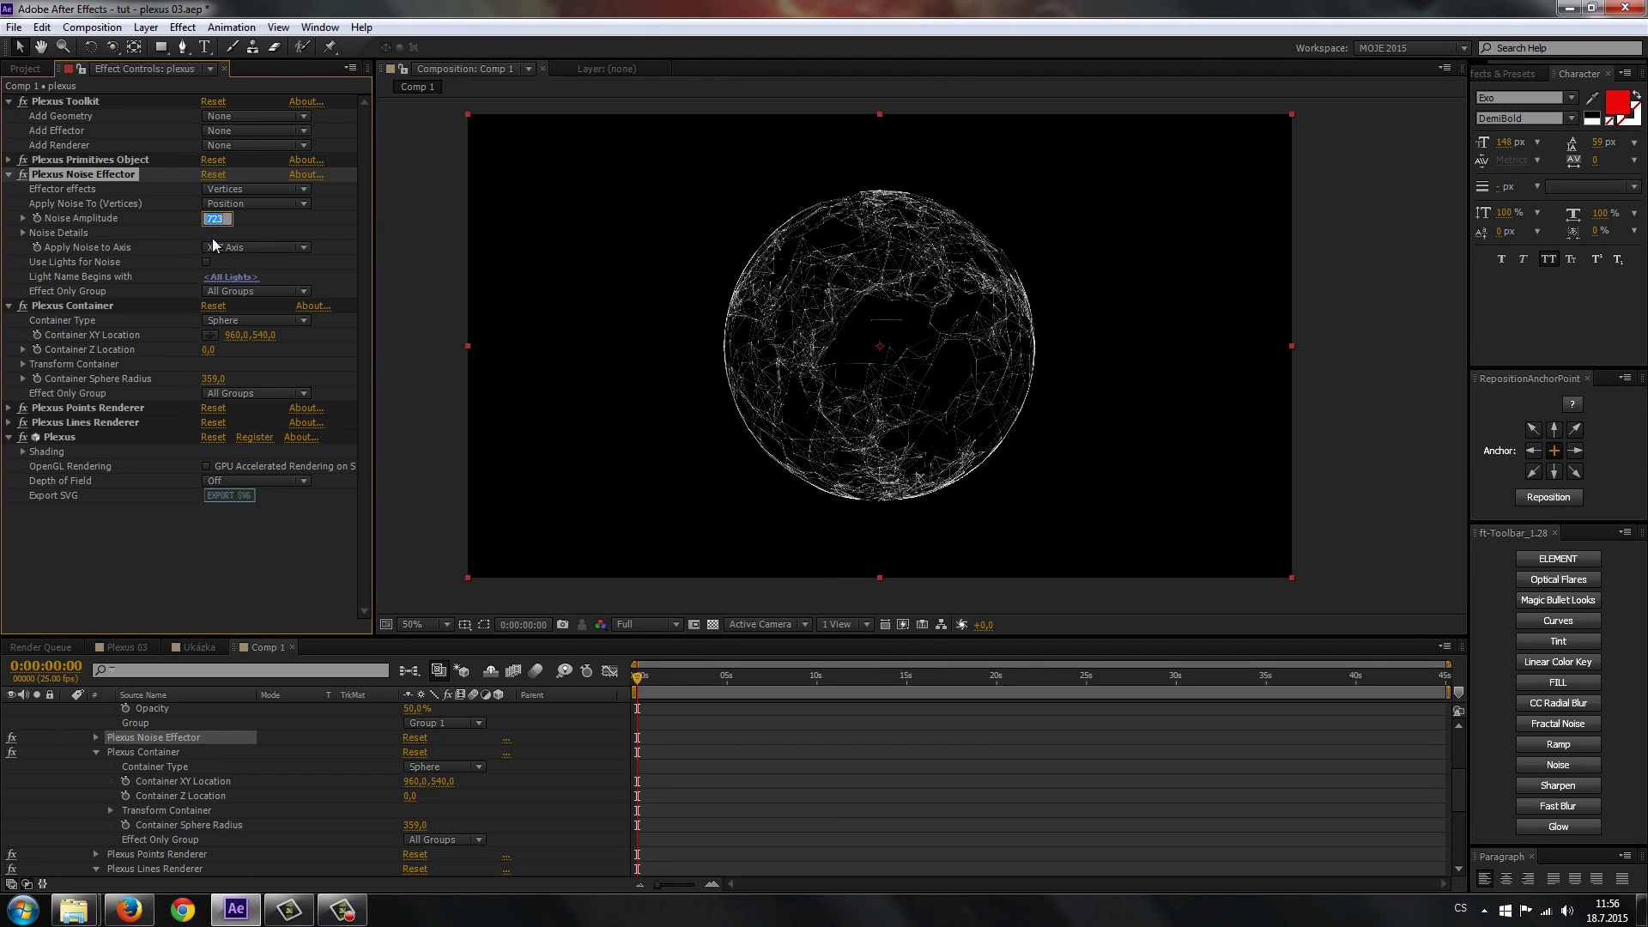
{"action": "type", "text": "10"}
{"action": "left_click", "coordinate": [257, 225]}
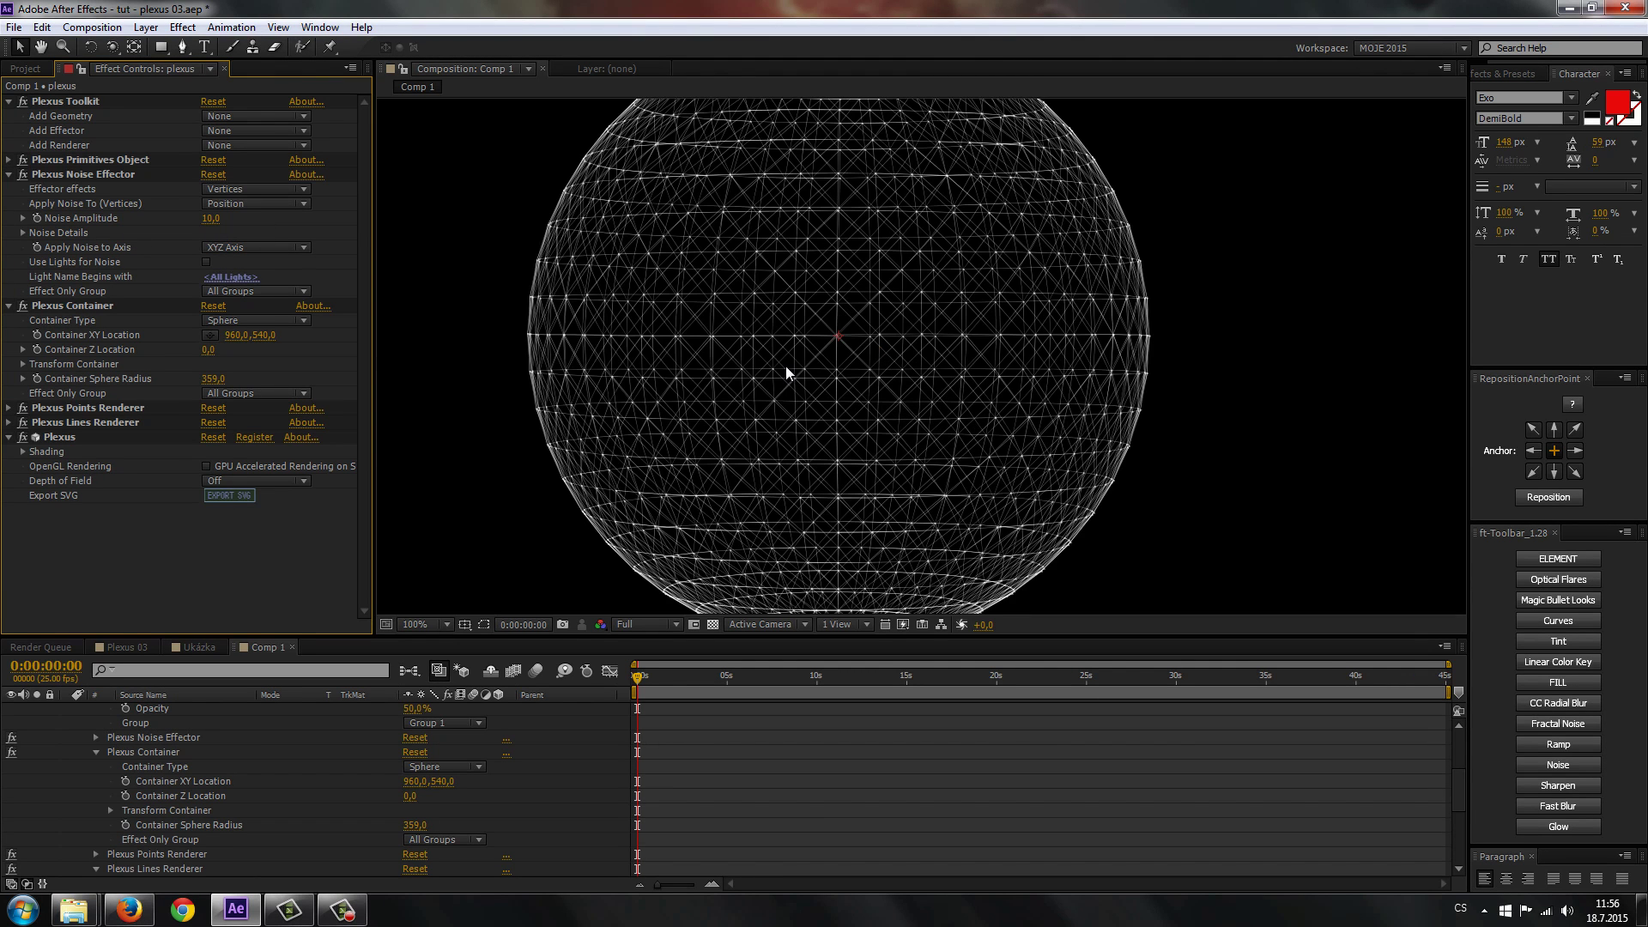
{"action": "mouse_move", "coordinate": [216, 228]}
{"action": "left_mouse_down"}
{"action": "mouse_move", "coordinate": [526, 230]}
{"action": "mouse_move", "coordinate": [662, 283]}
{"action": "mouse_move", "coordinate": [988, 302]}
{"action": "mouse_move", "coordinate": [987, 319]}
{"action": "left_mouse_up"}
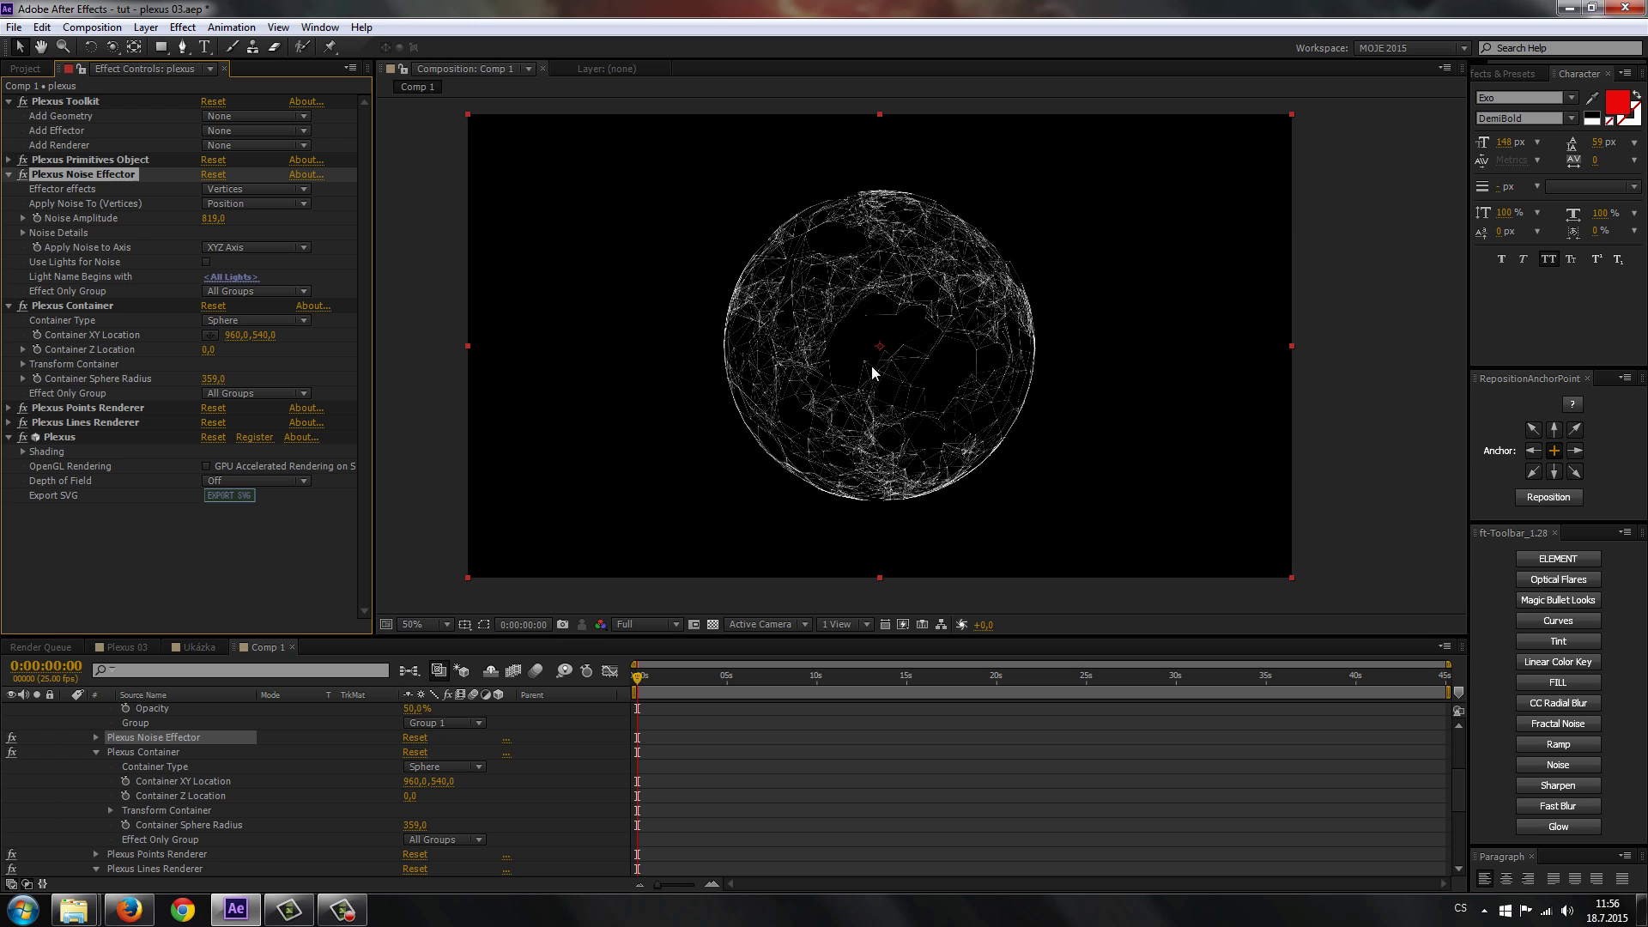
{"action": "key", "text": "period"}
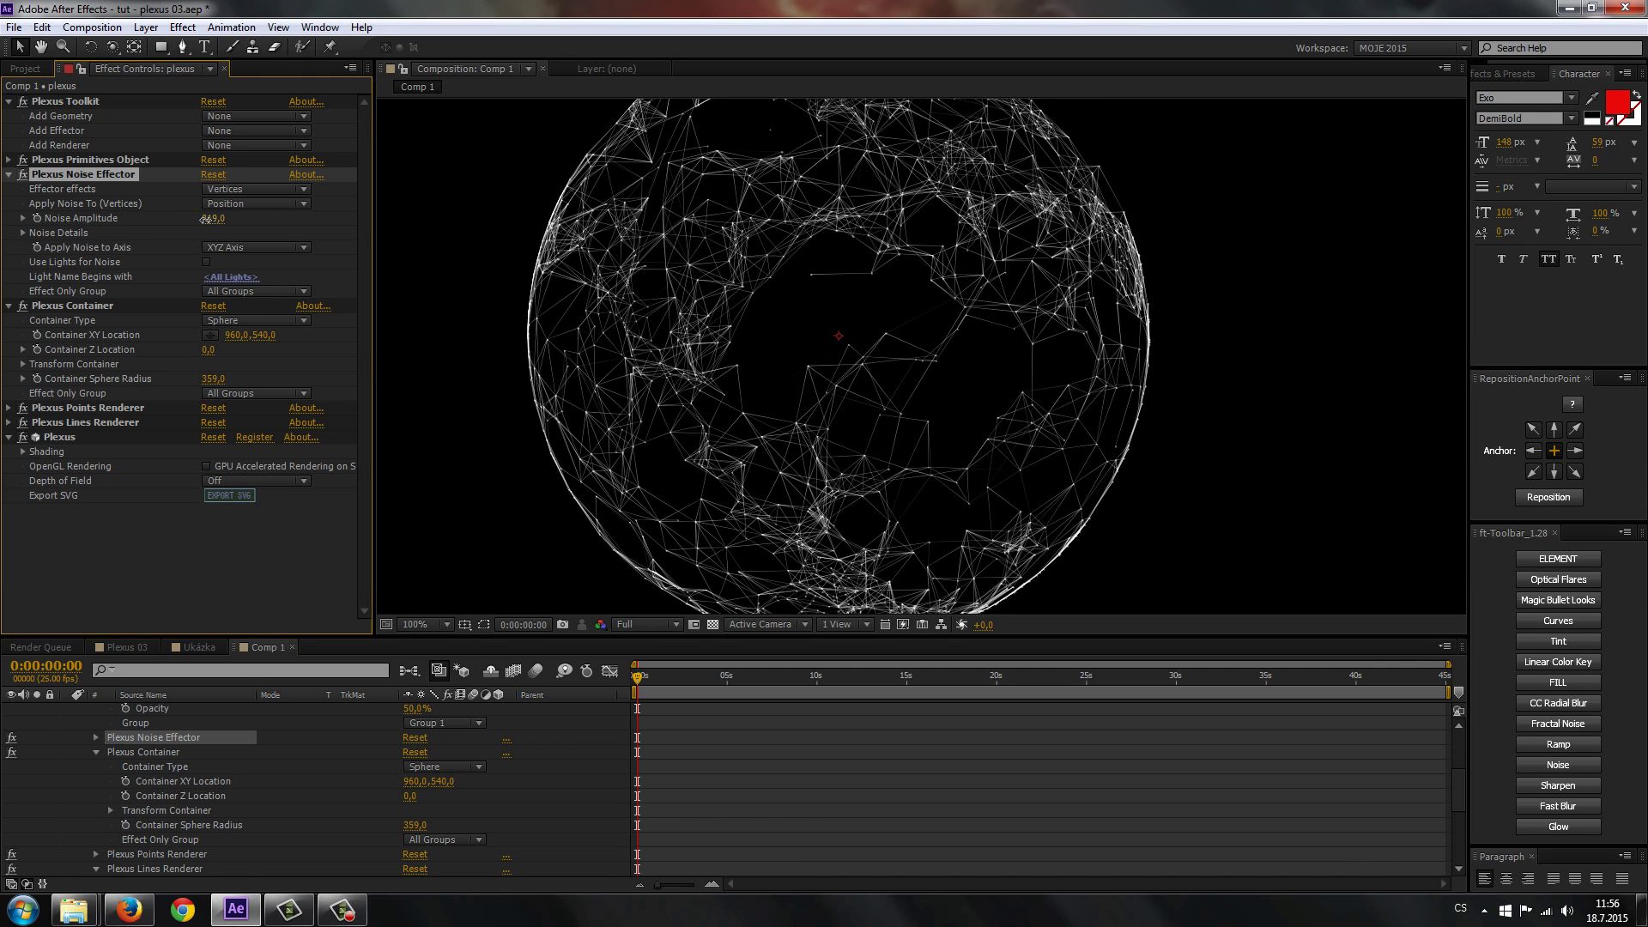
{"action": "left_click_drag", "start_coordinate": [206, 218], "coordinate": [296, 219]}
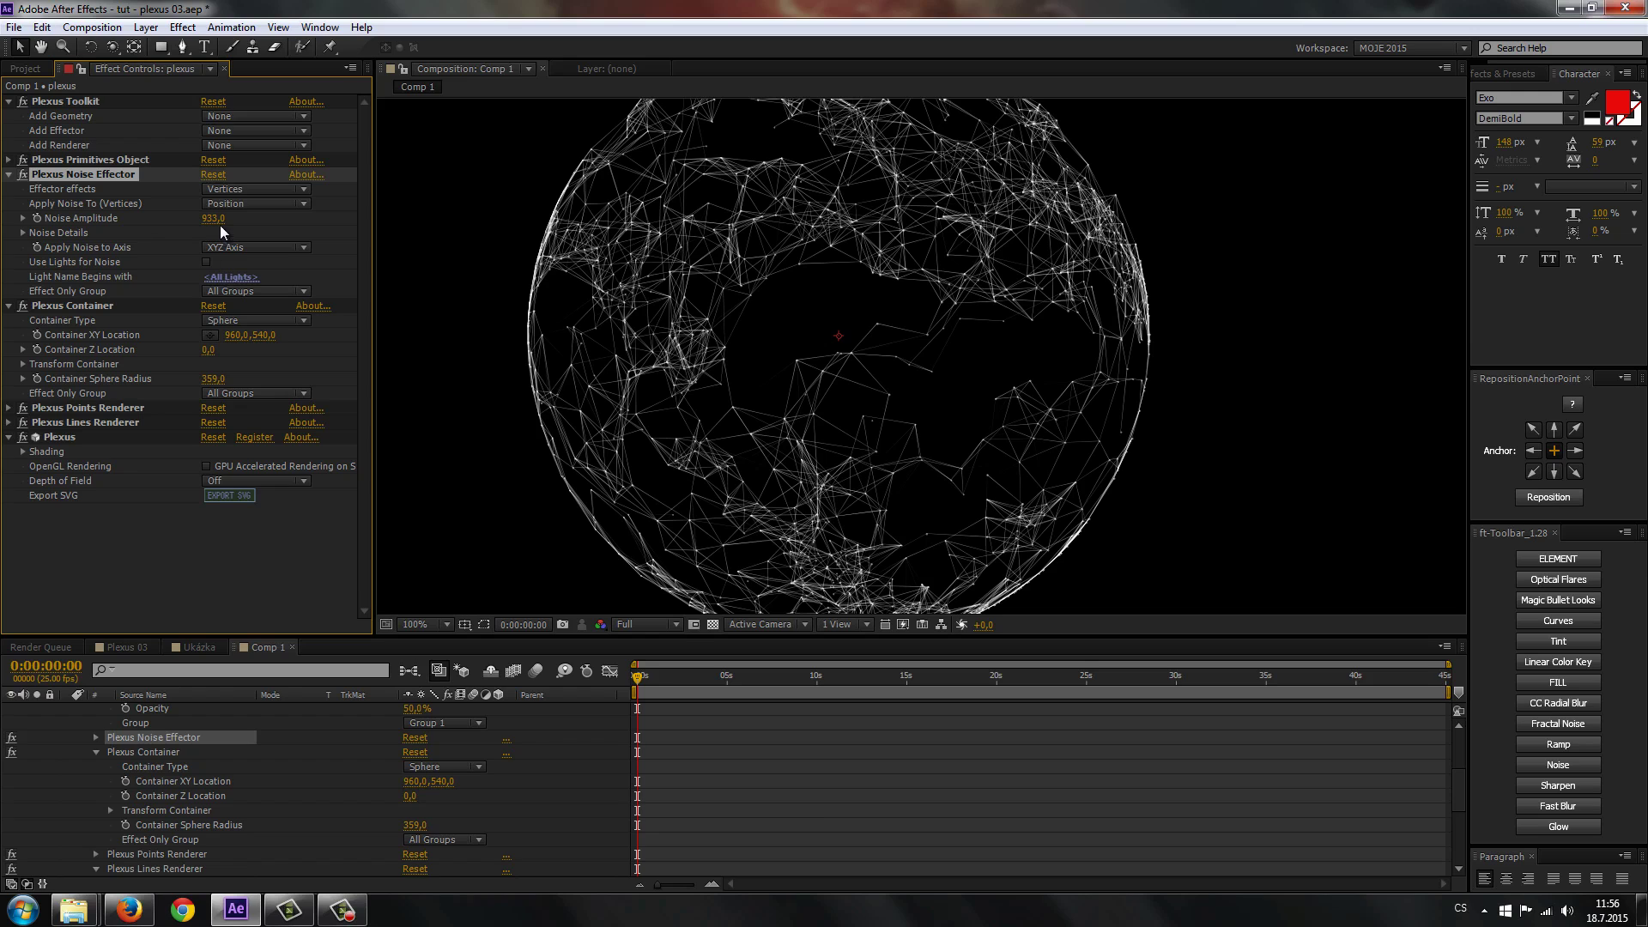
{"action": "left_click_drag", "start_coordinate": [207, 230], "coordinate": [526, 232]}
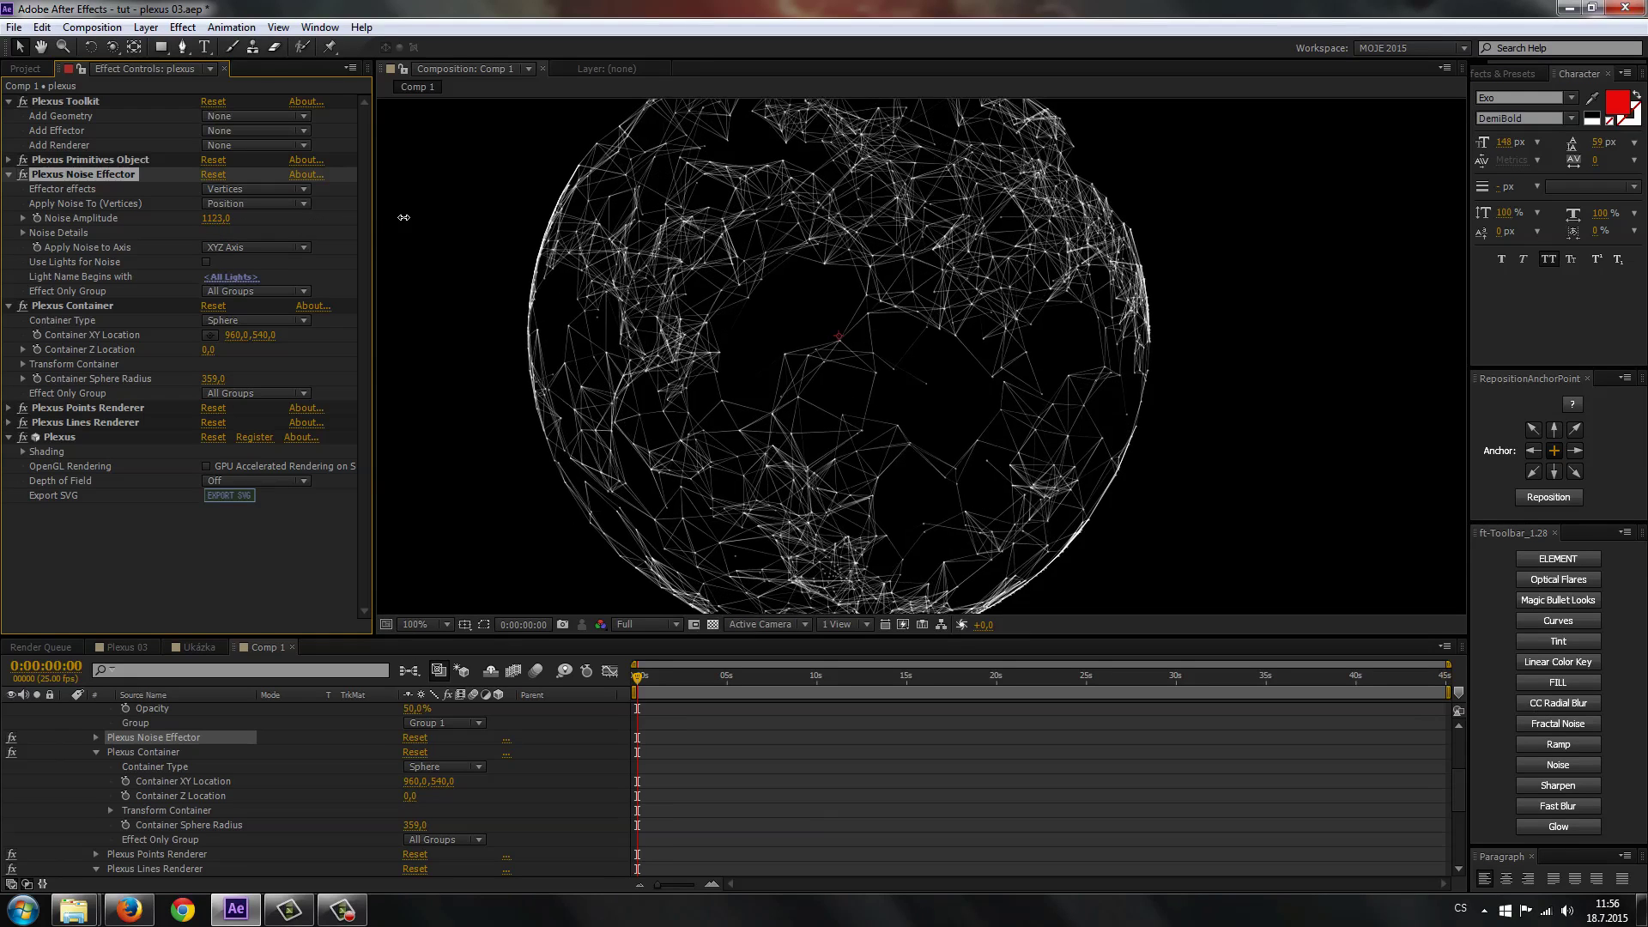
{"action": "scroll", "coordinate": [970, 266], "scroll_direction": "down", "scroll_amount": 2}
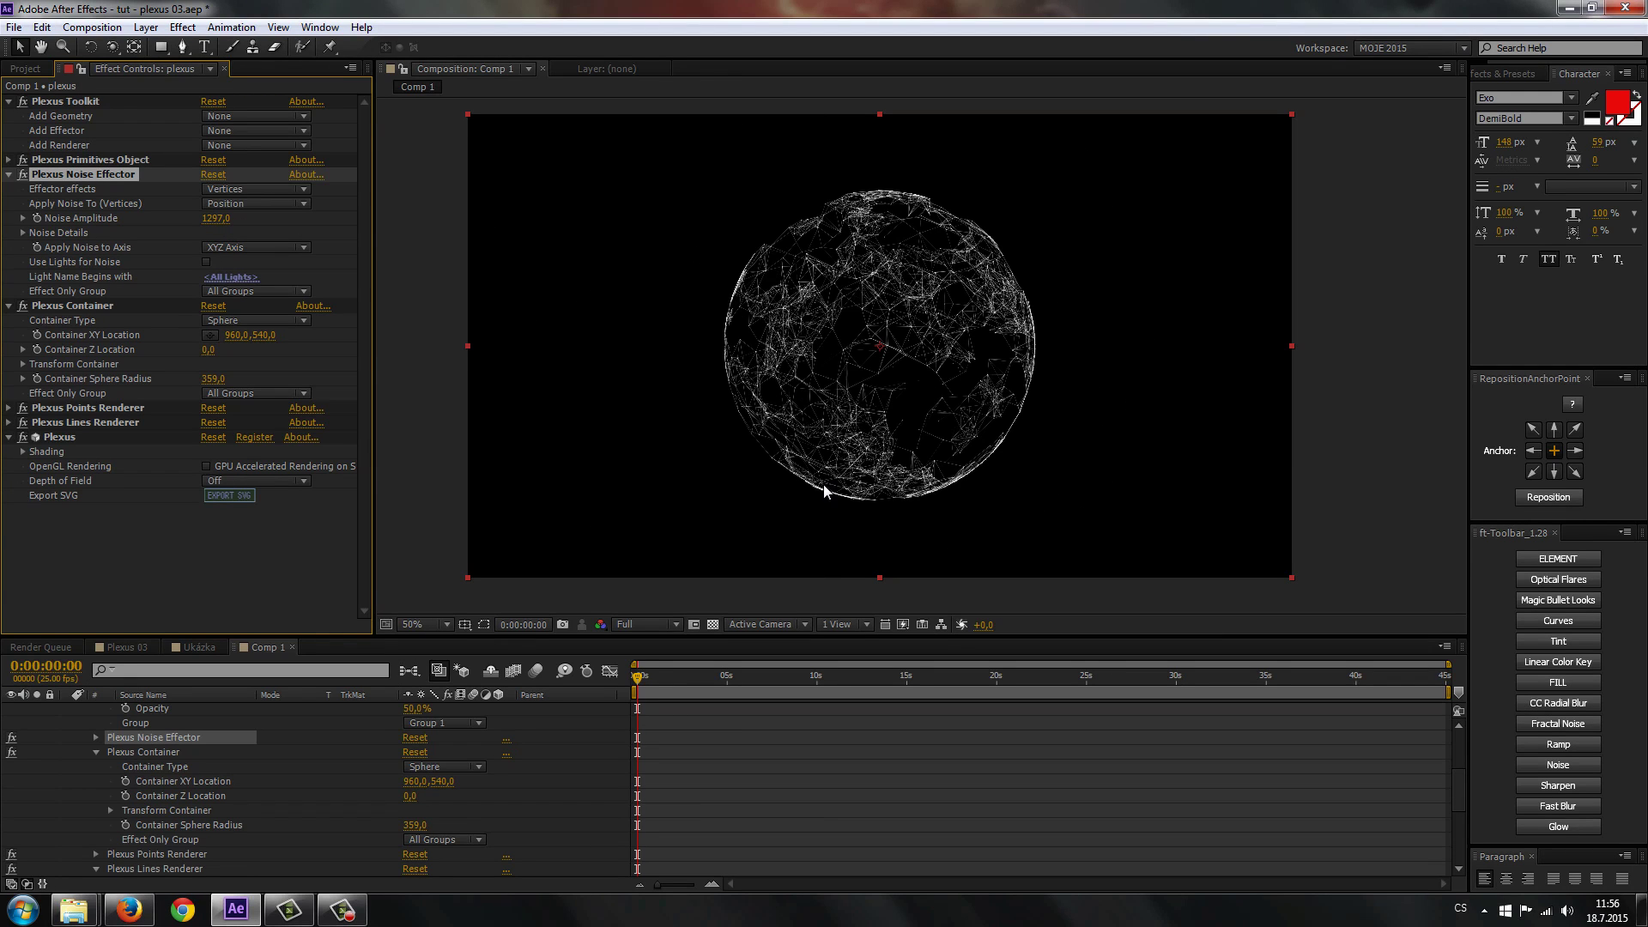
{"action": "left_click", "coordinate": [215, 220]}
{"action": "type", "text": "10000"}
{"action": "key", "text": "Return"}
{"action": "scroll", "coordinate": [874, 410], "scroll_direction": "up", "scroll_amount": 2}
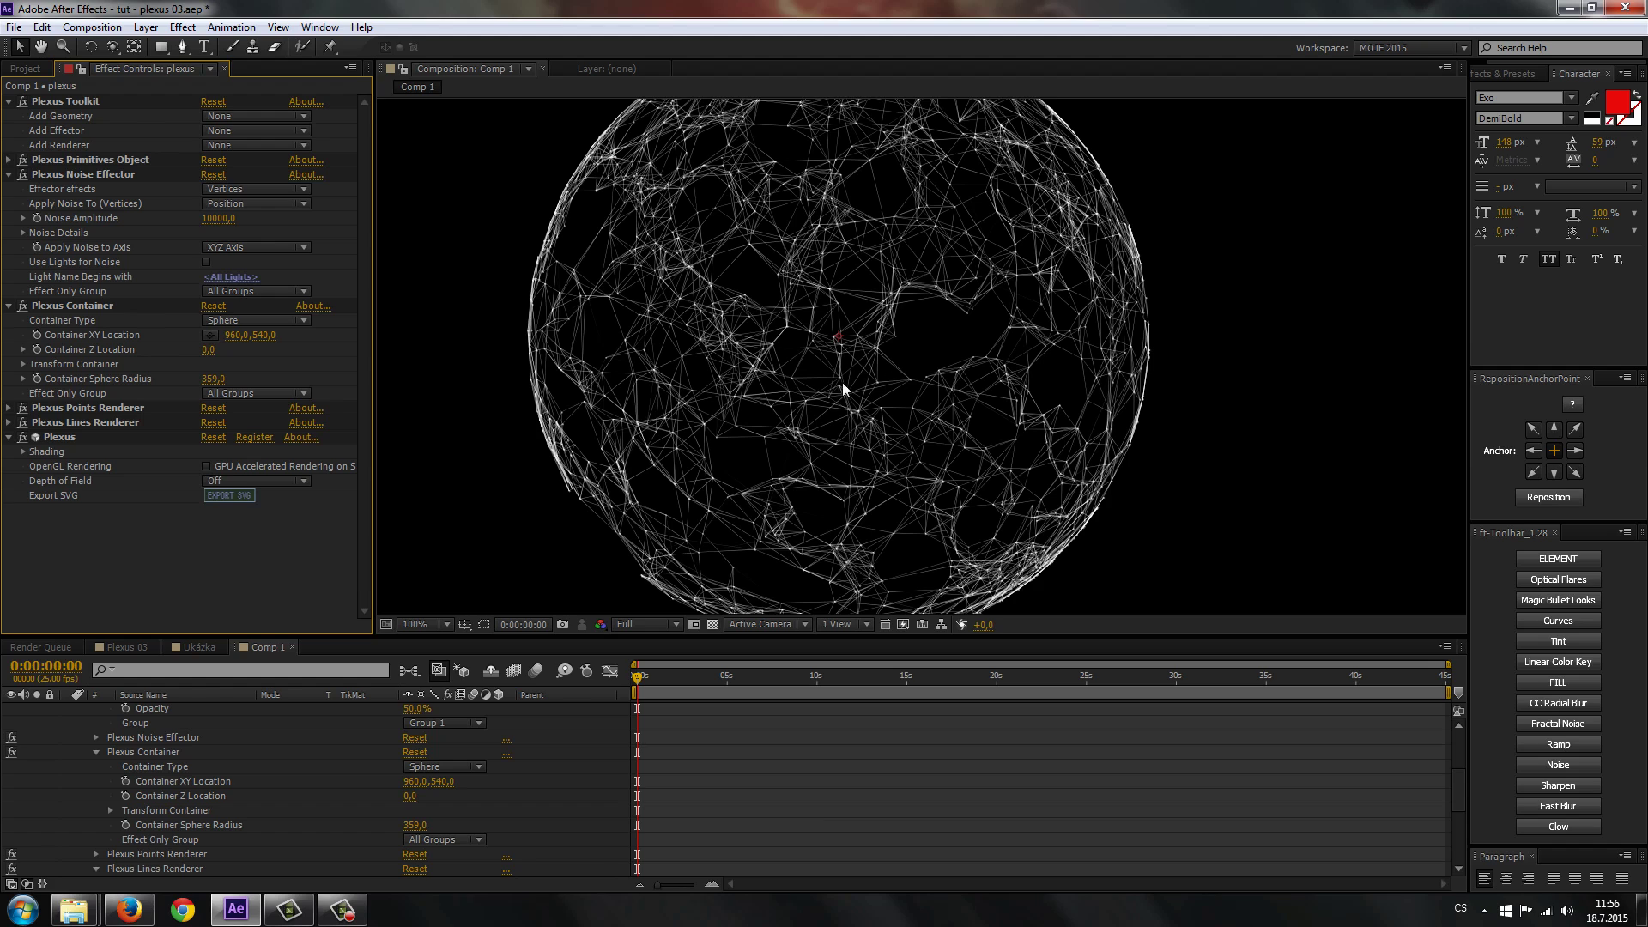
{"action": "scroll", "coordinate": [823, 339], "scroll_direction": "down", "scroll_amount": 2}
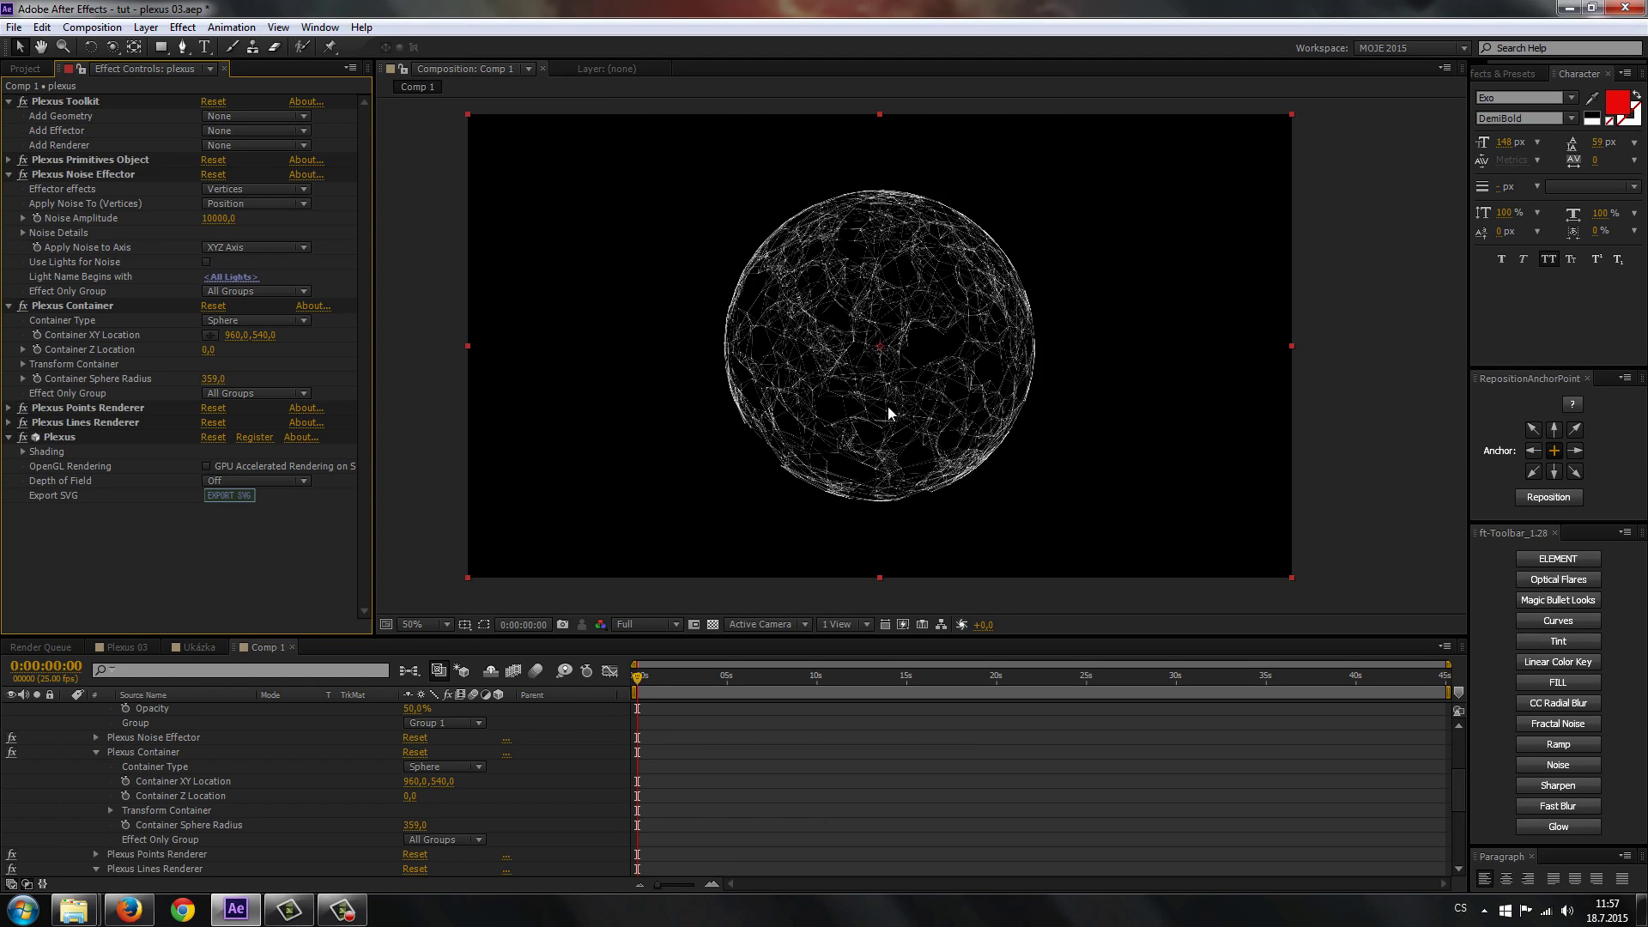
{"action": "key", "text": "period"}
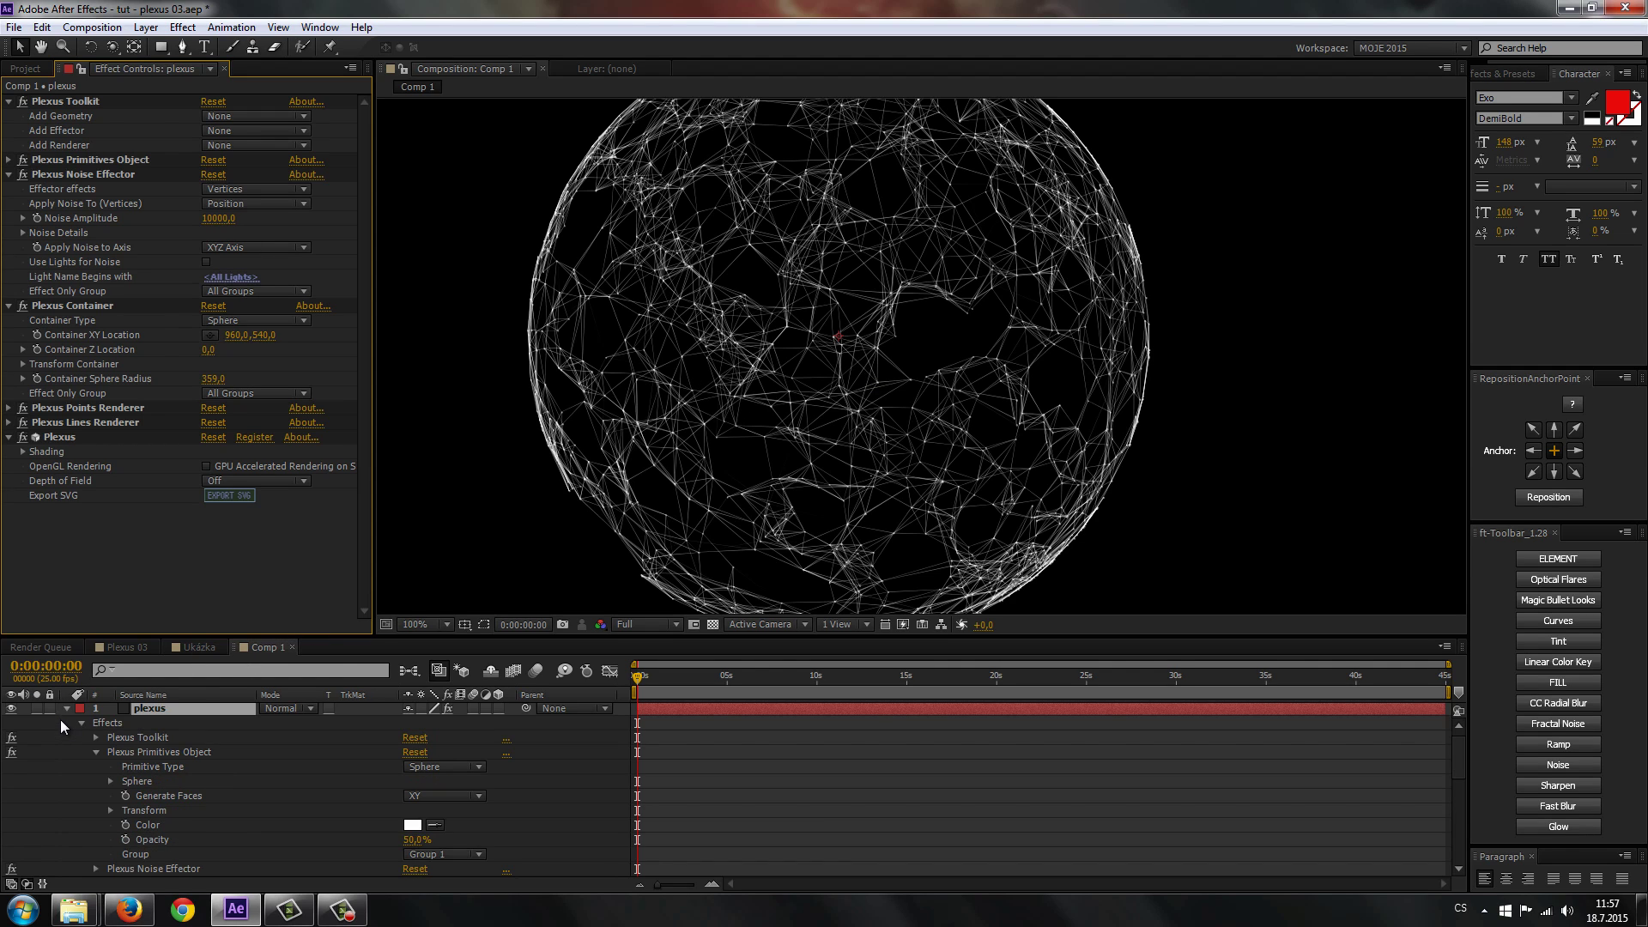
Collapse the plexus layer, preview Ukázka with Orb_tissue_01 hidden, then return to Comp 1.
{"action": "left_click", "coordinate": [60, 719]}
{"action": "key", "text": "u"}
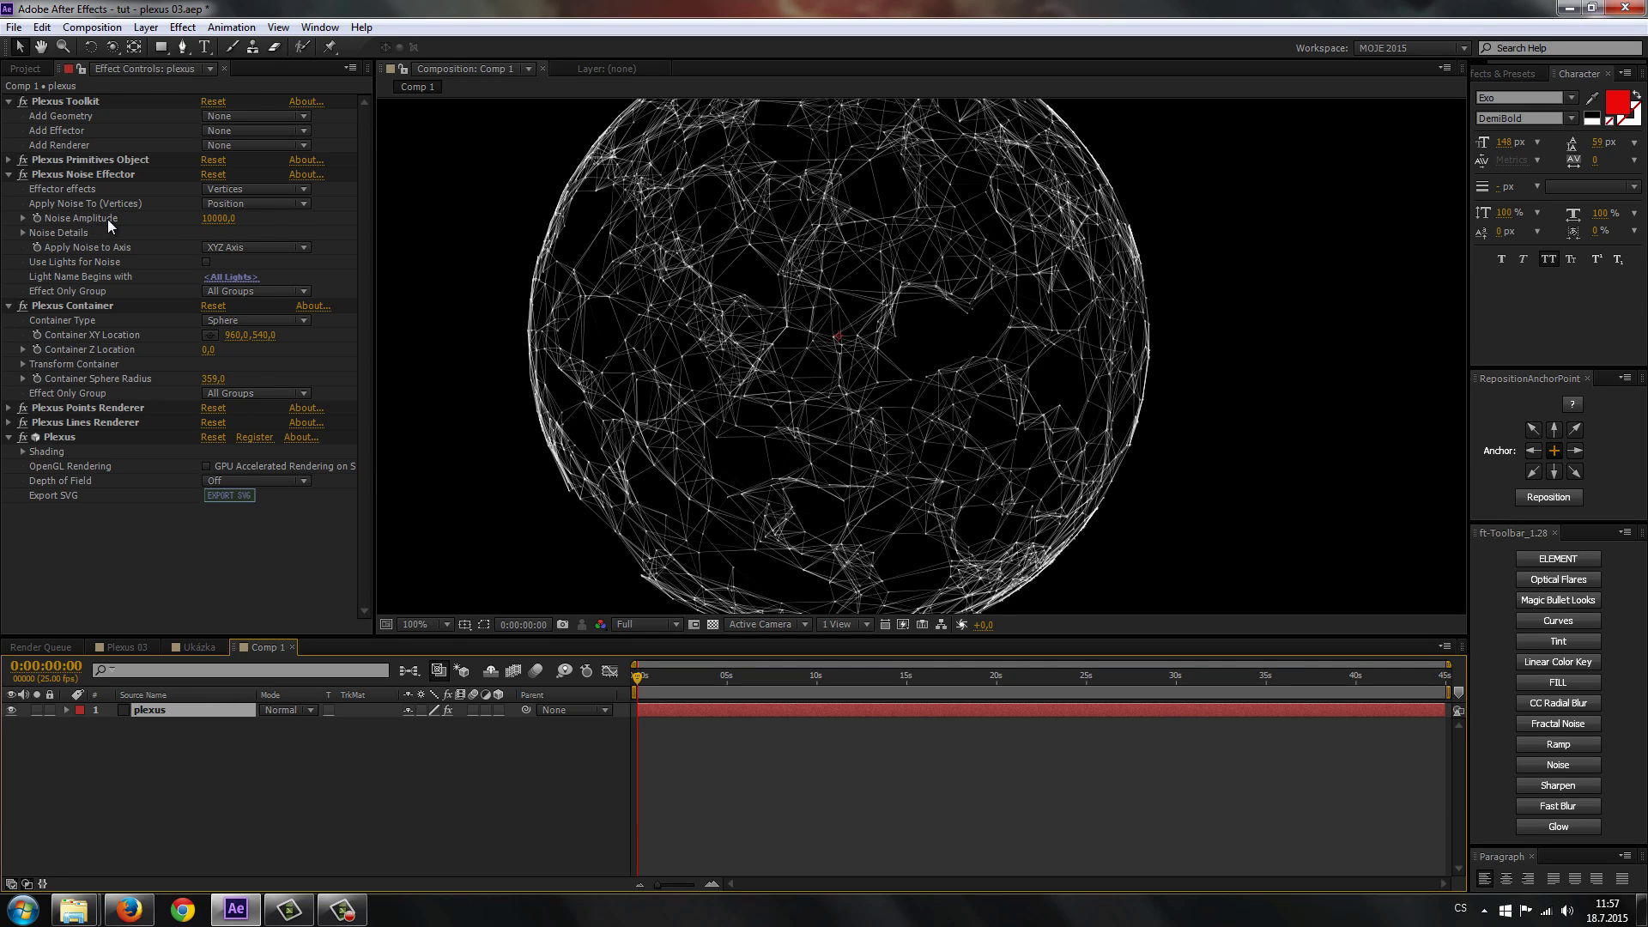
{"action": "left_click", "coordinate": [209, 645]}
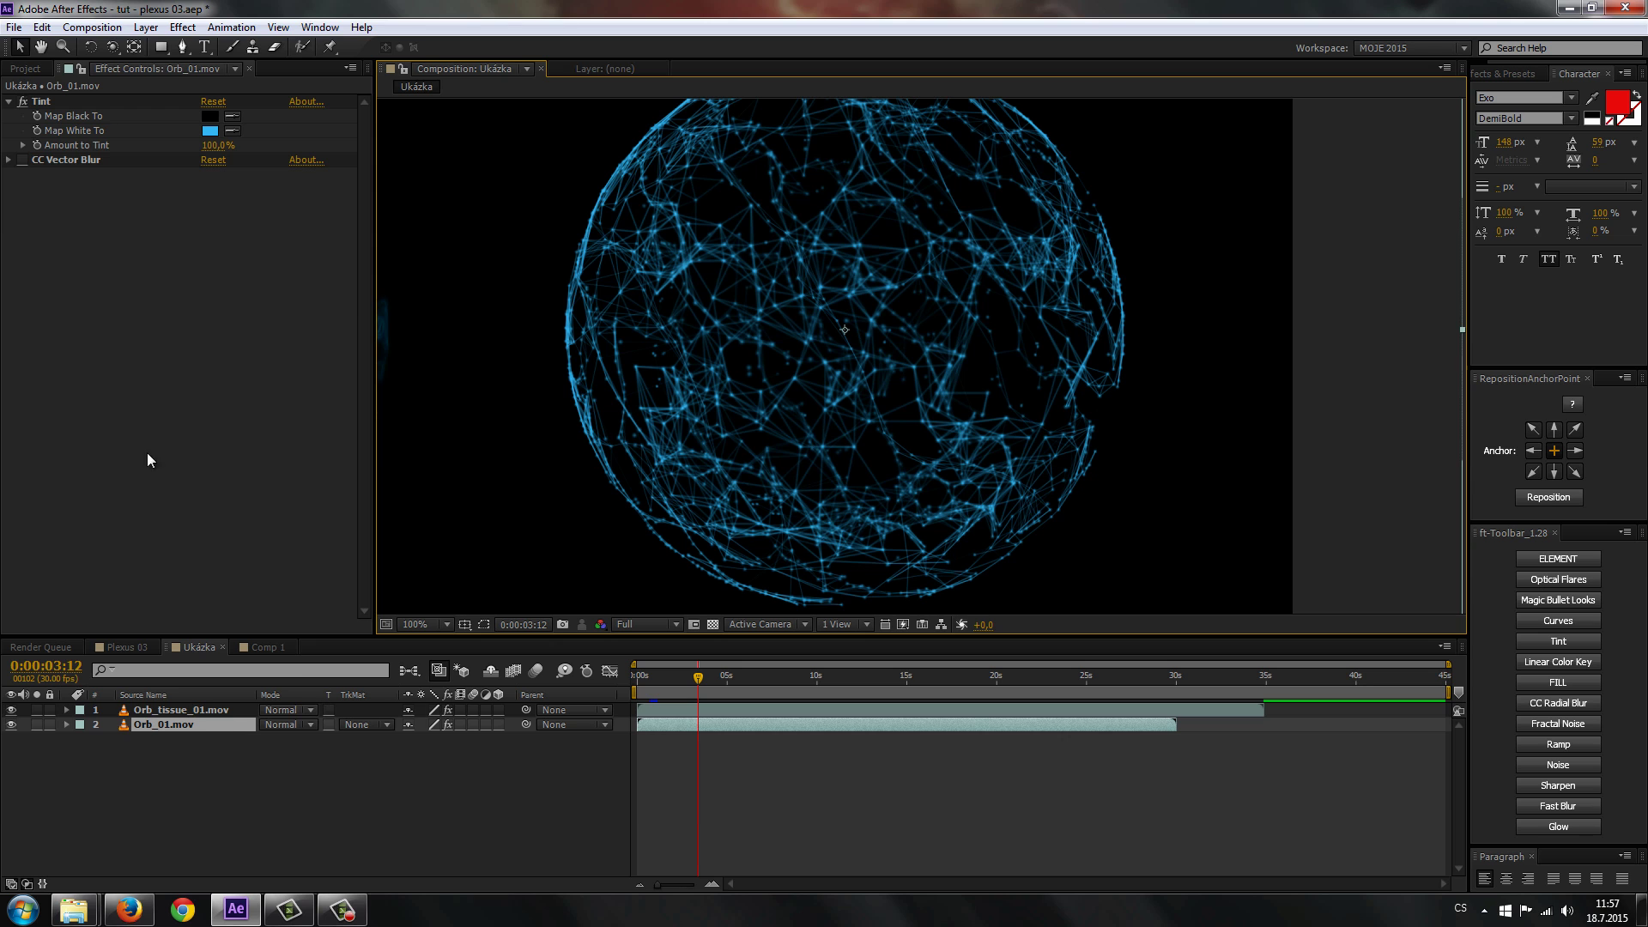
{"action": "left_click", "coordinate": [11, 710]}
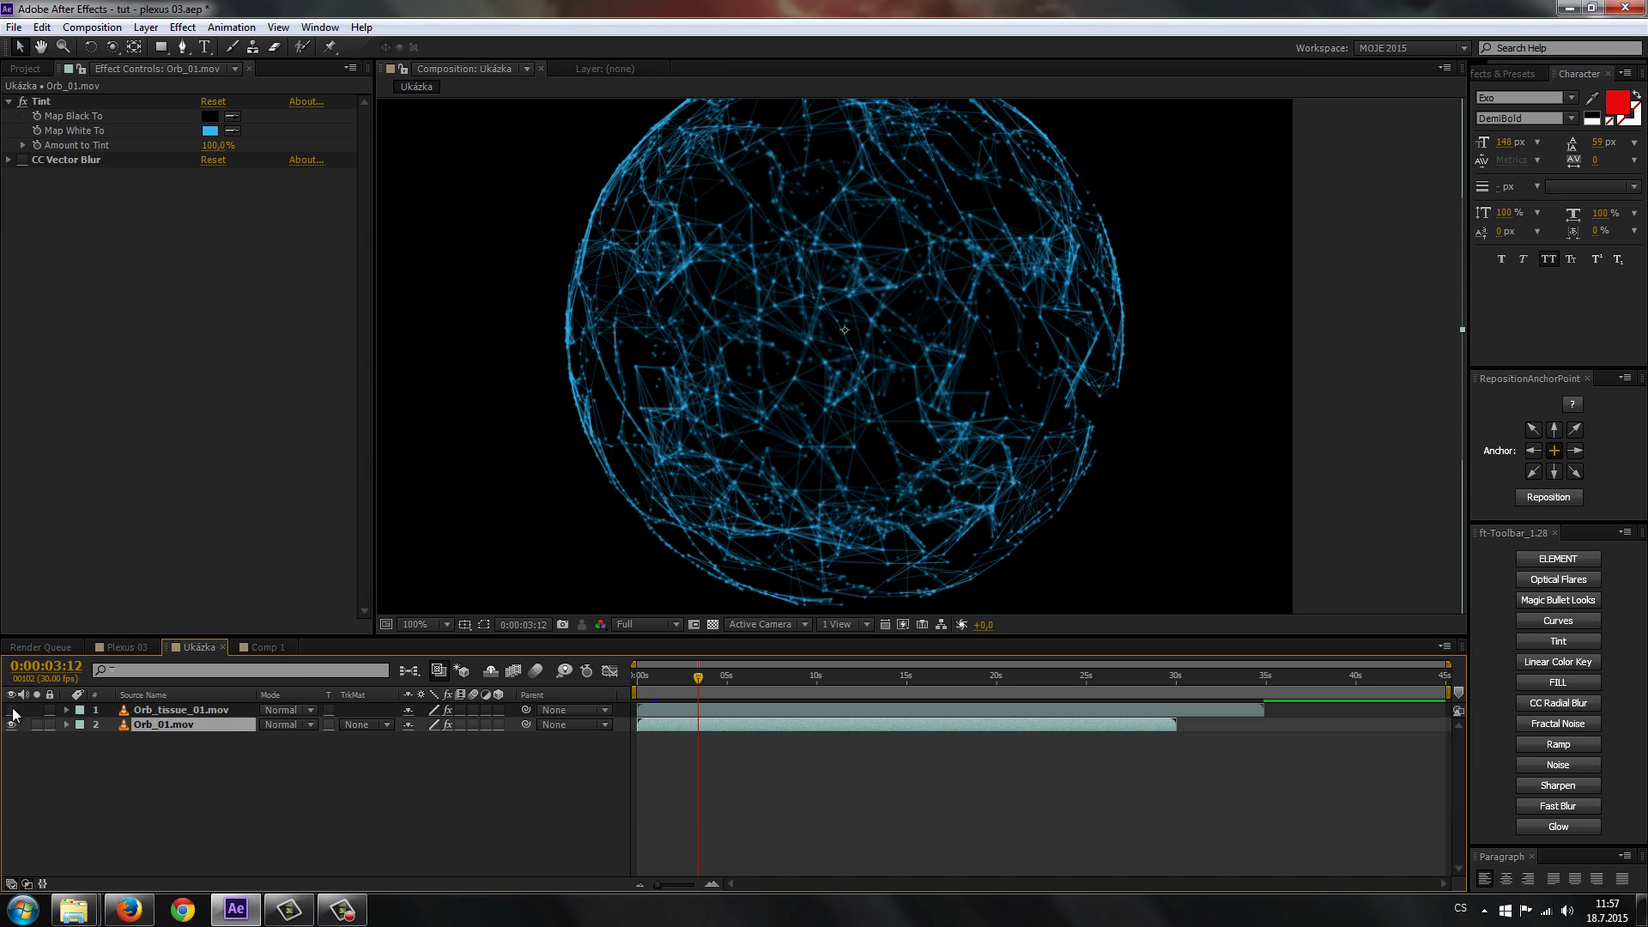
{"action": "key", "text": "space"}
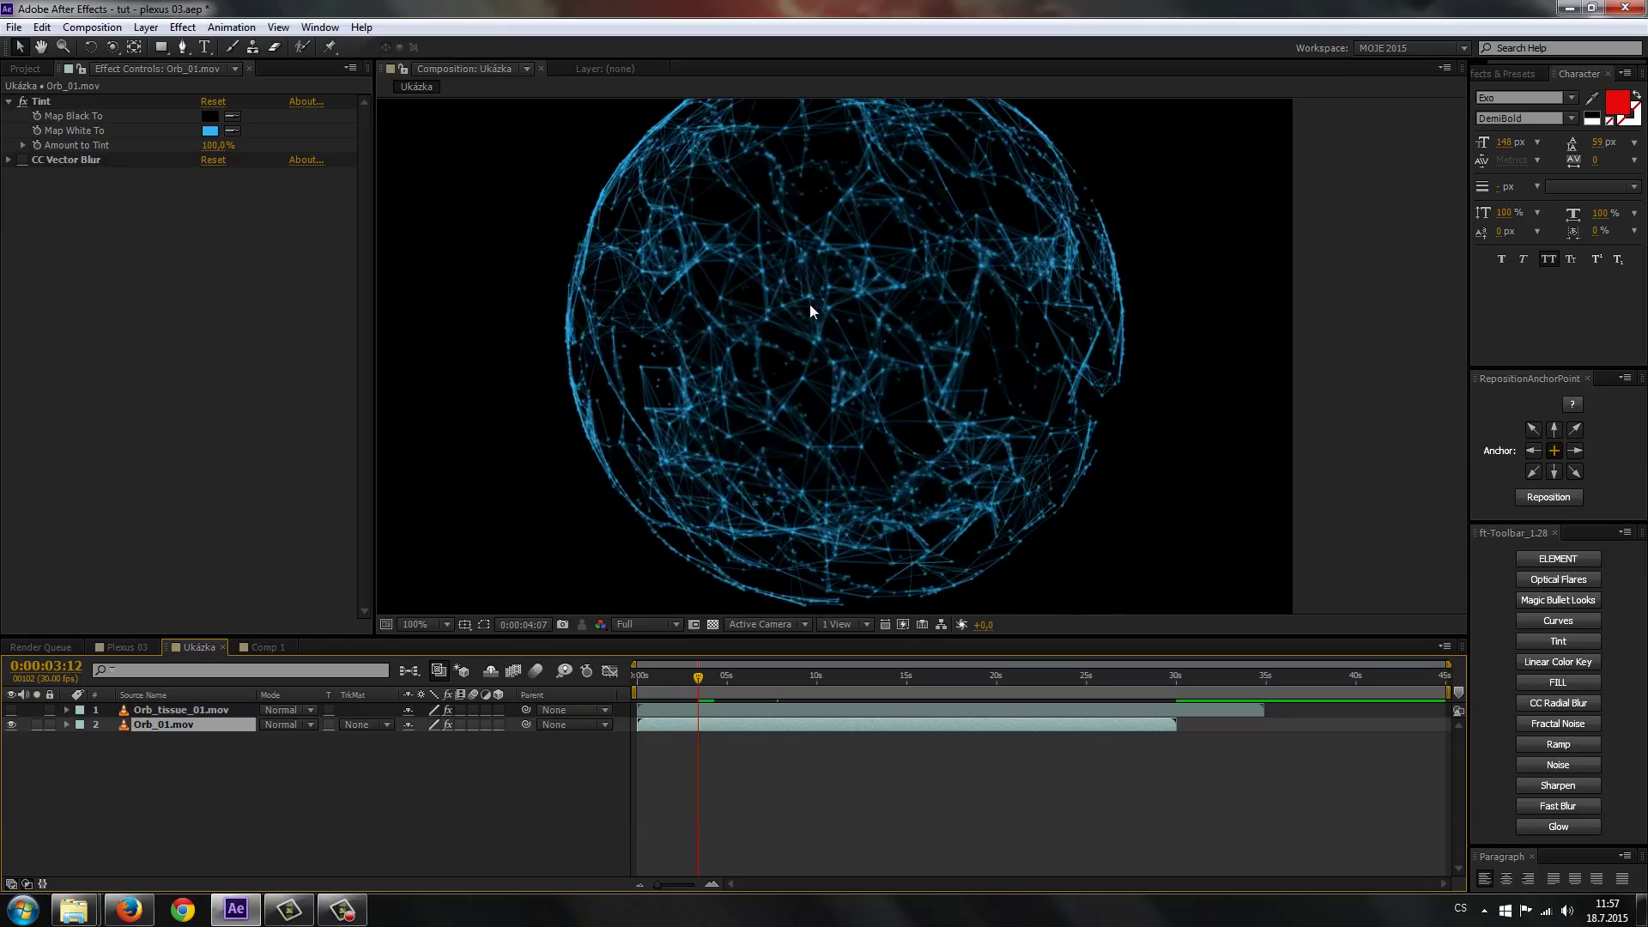
{"action": "key", "text": "space"}
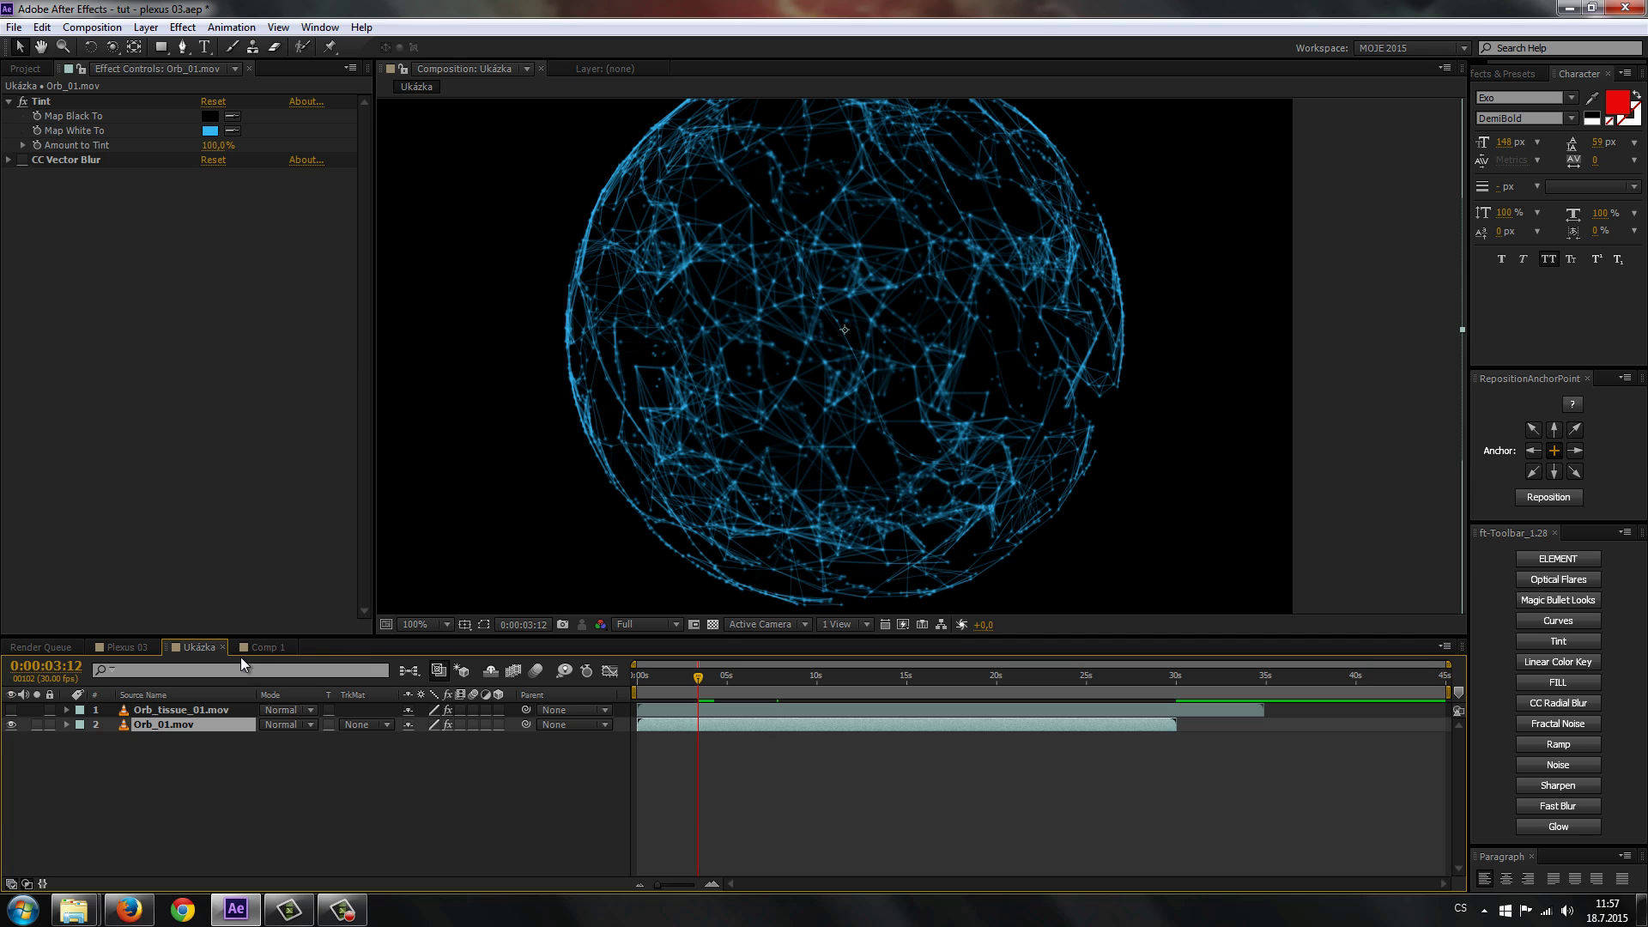
{"action": "left_click", "coordinate": [254, 645]}
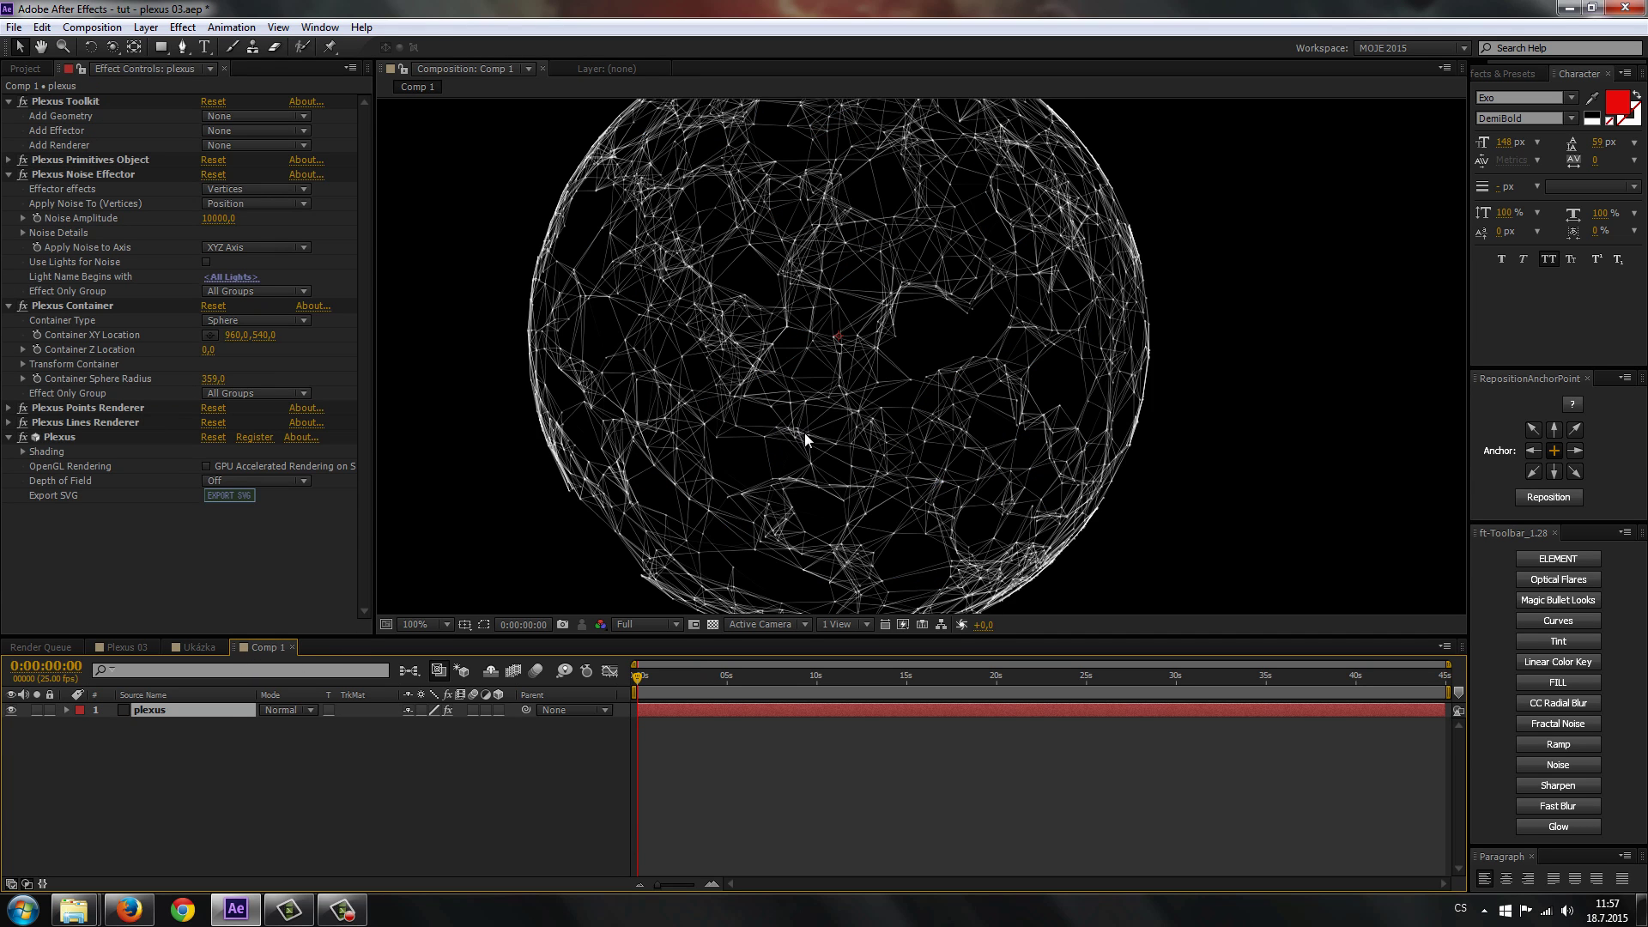
Expand the Plexus Primitives Object sphere settings and raise Sphere Slices.
{"action": "scroll", "coordinate": [827, 429], "scroll_direction": "up", "scroll_amount": 2}
{"action": "scroll", "coordinate": [841, 421], "scroll_direction": "down", "scroll_amount": 2}
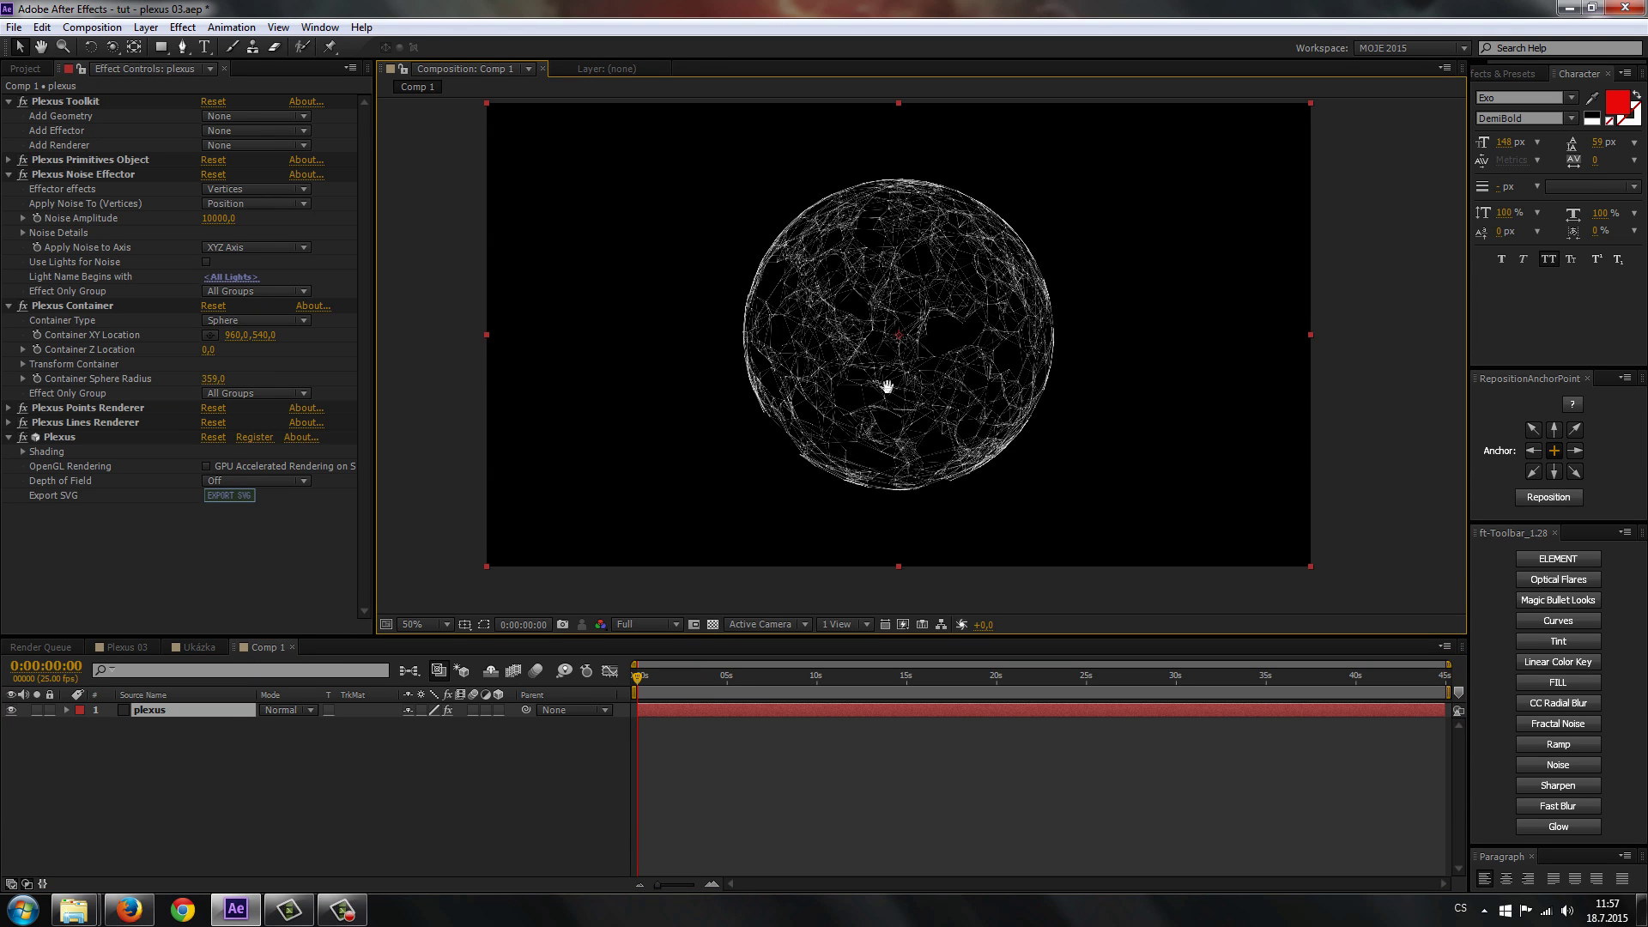
{"action": "scroll", "coordinate": [877, 410], "scroll_direction": "up", "scroll_amount": 3}
{"action": "scroll", "coordinate": [872, 424], "scroll_direction": "down", "scroll_amount": 1}
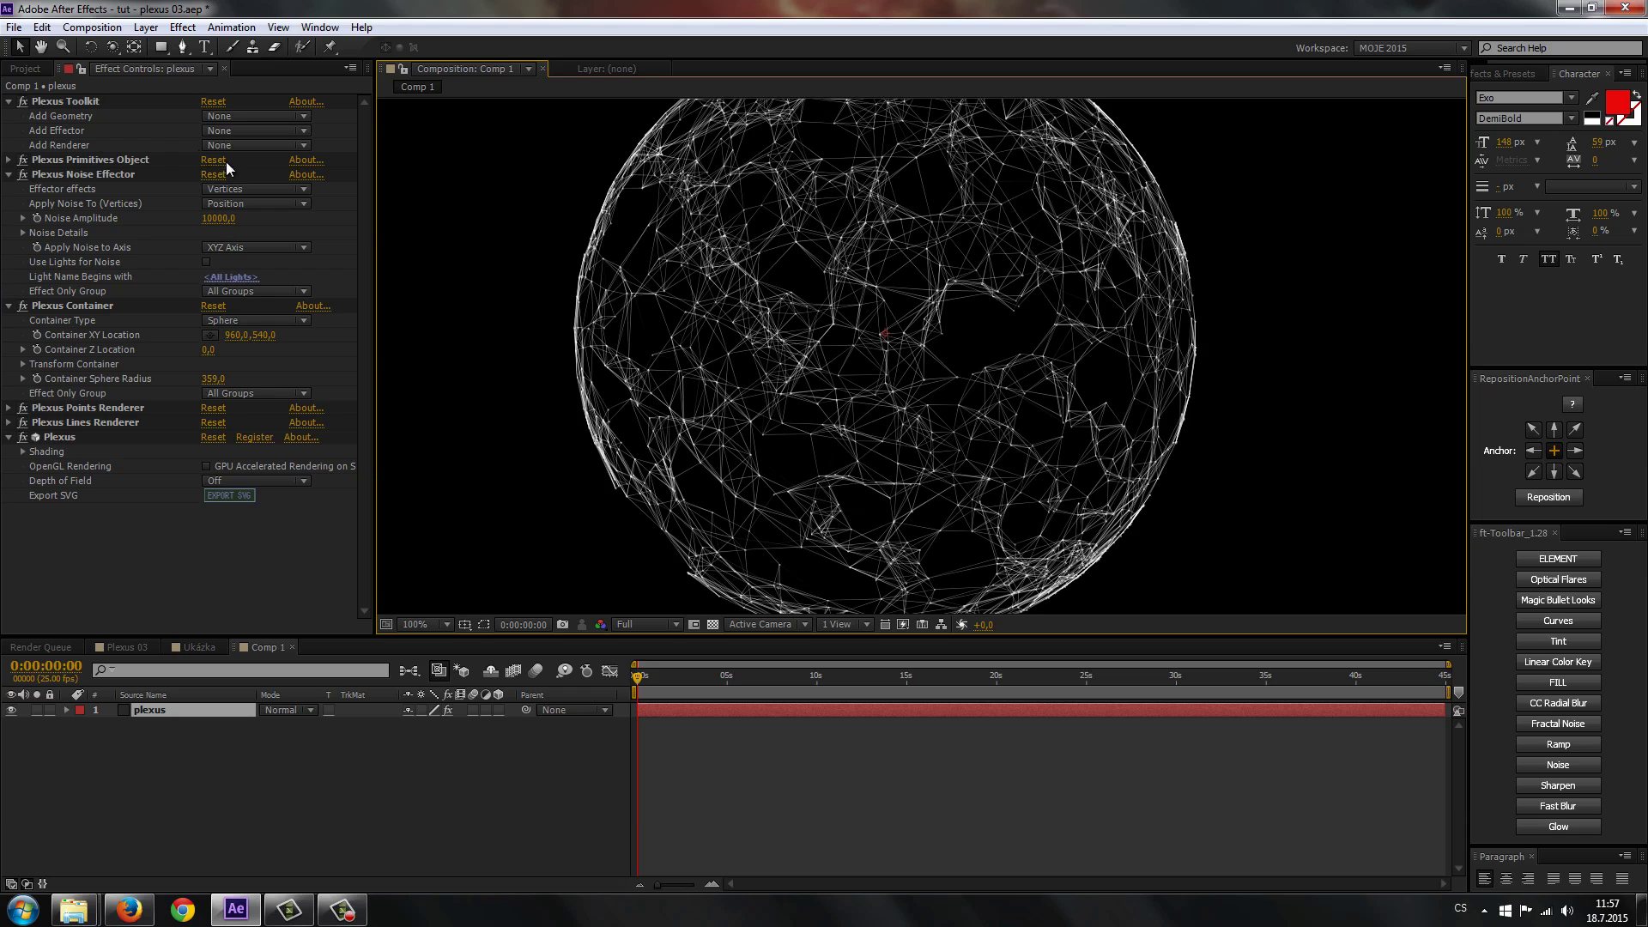
{"action": "left_click", "coordinate": [9, 160]}
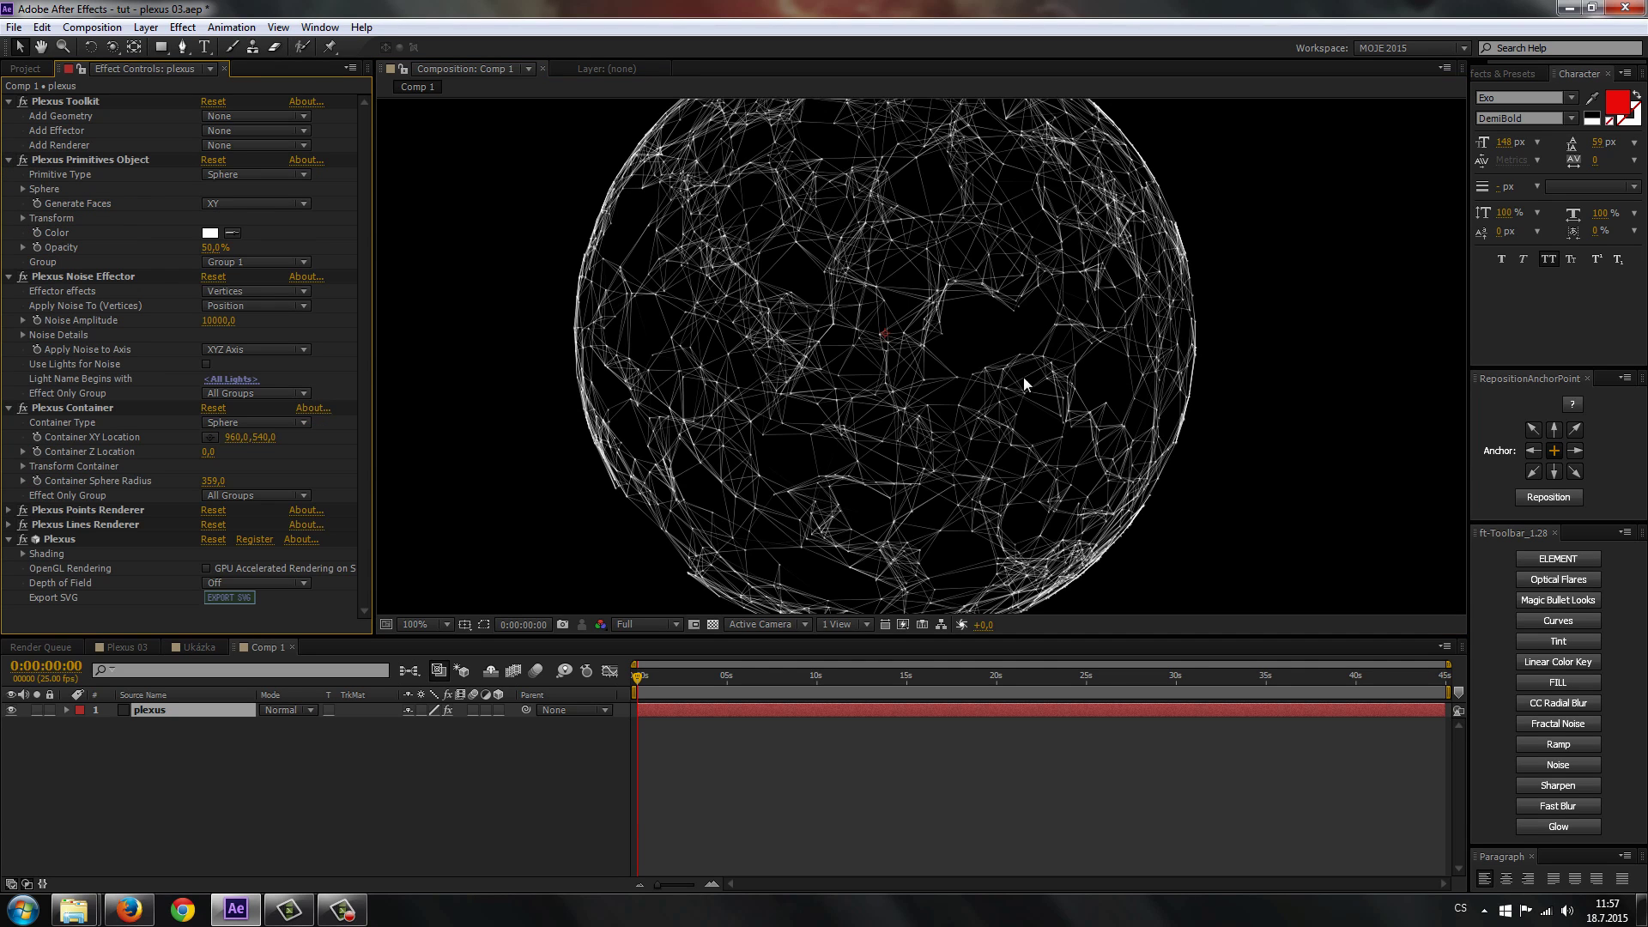
{"action": "scroll", "coordinate": [1023, 377], "scroll_direction": "down", "scroll_amount": 2}
{"action": "scroll", "coordinate": [912, 381], "scroll_direction": "up", "scroll_amount": 2}
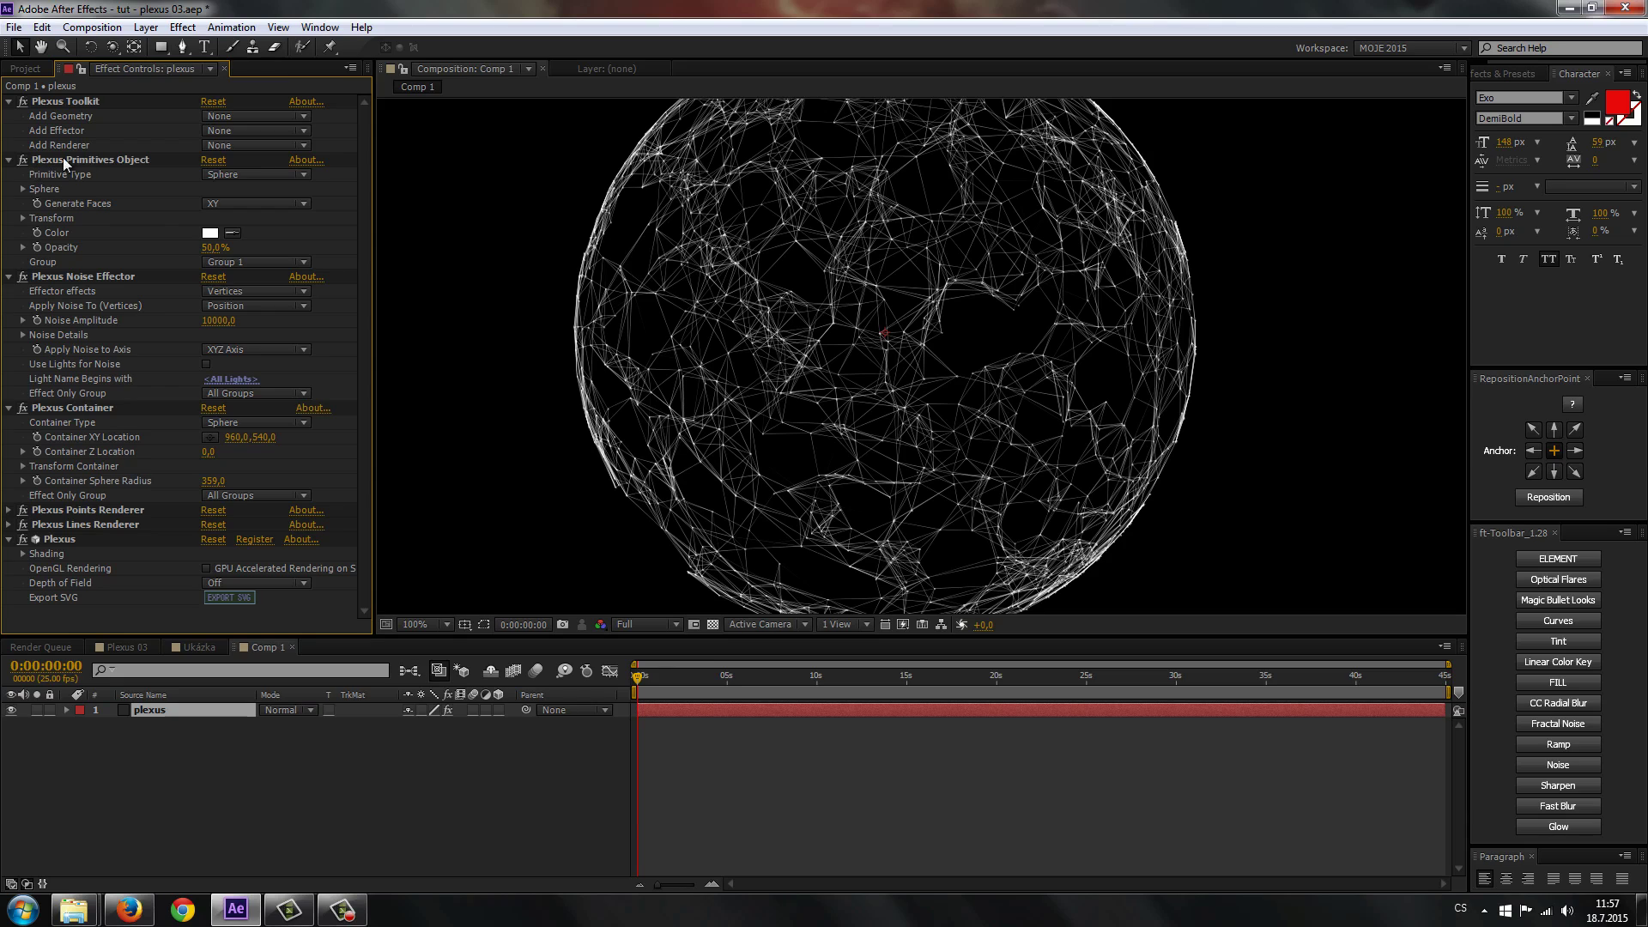
{"action": "left_click", "coordinate": [22, 218]}
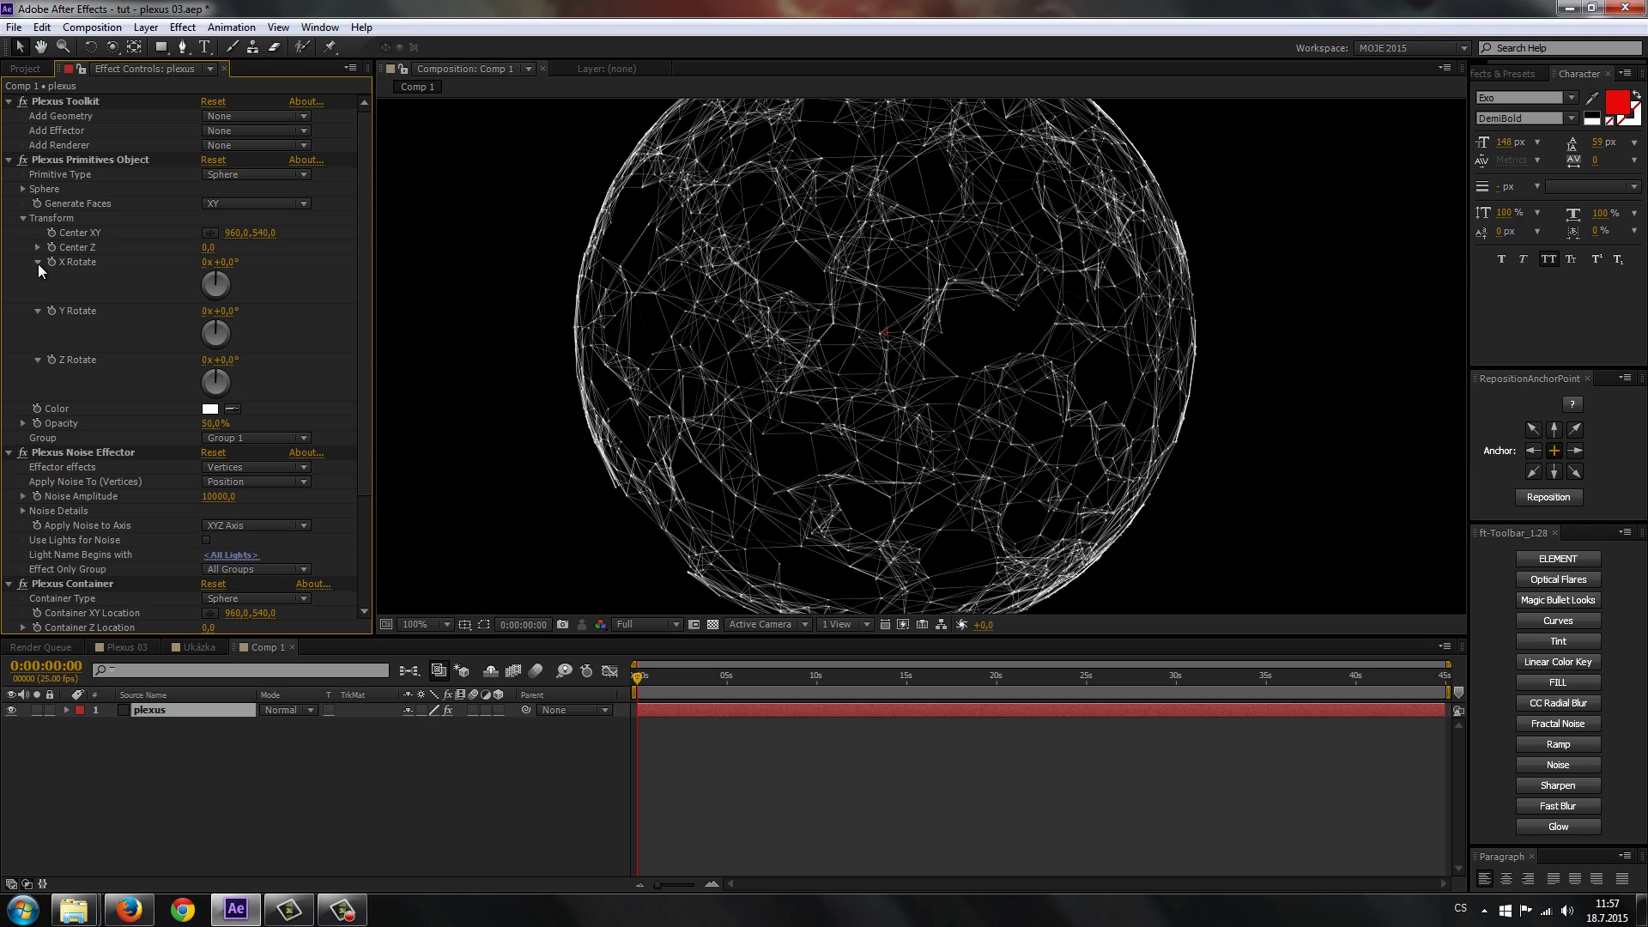
{"action": "left_click", "coordinate": [20, 218]}
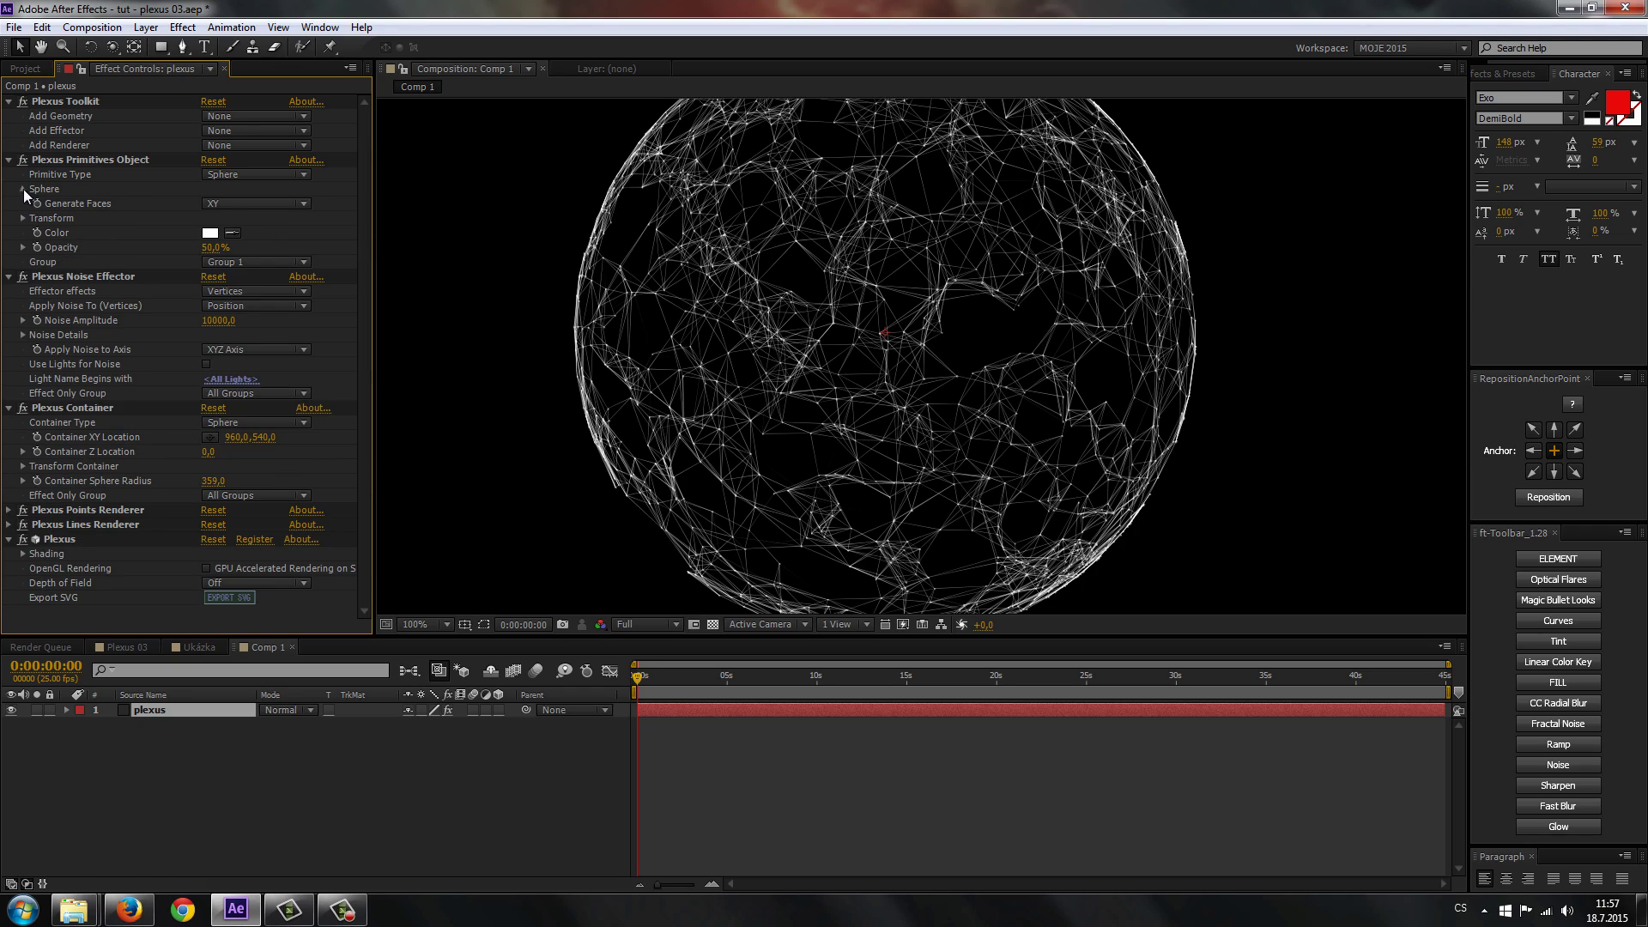
{"action": "left_click", "coordinate": [23, 189]}
{"action": "mouse_move", "coordinate": [210, 219]}
{"action": "left_mouse_down"}
{"action": "mouse_move", "coordinate": [283, 225]}
{"action": "mouse_move", "coordinate": [192, 226]}
{"action": "left_mouse_up"}
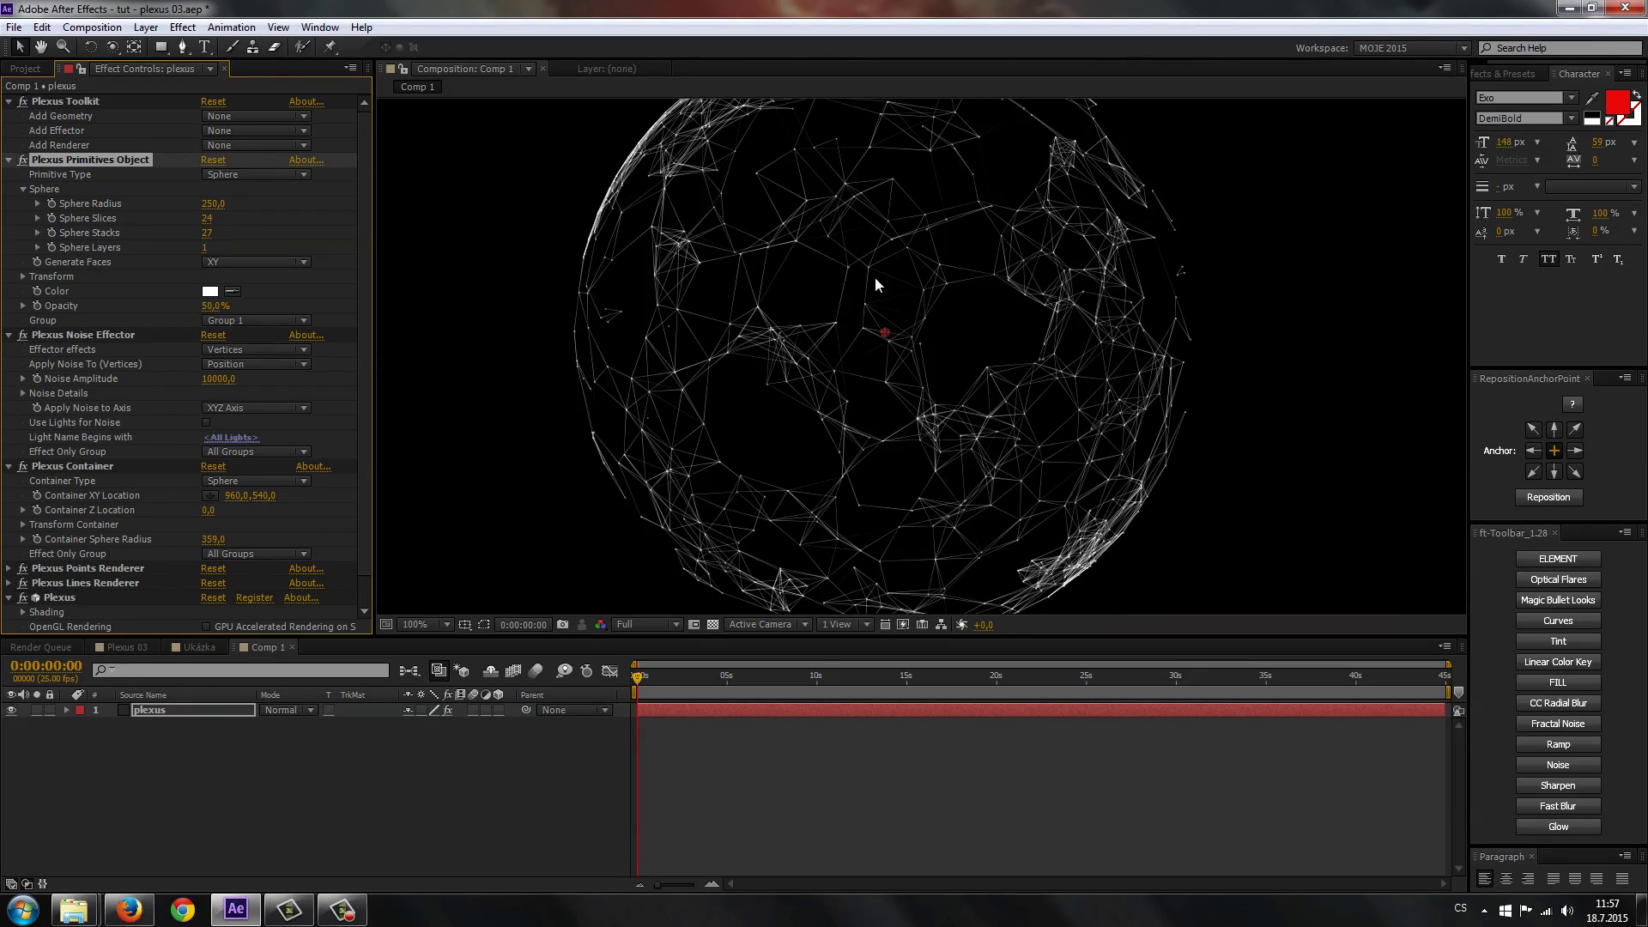
{"action": "key", "text": "comma"}
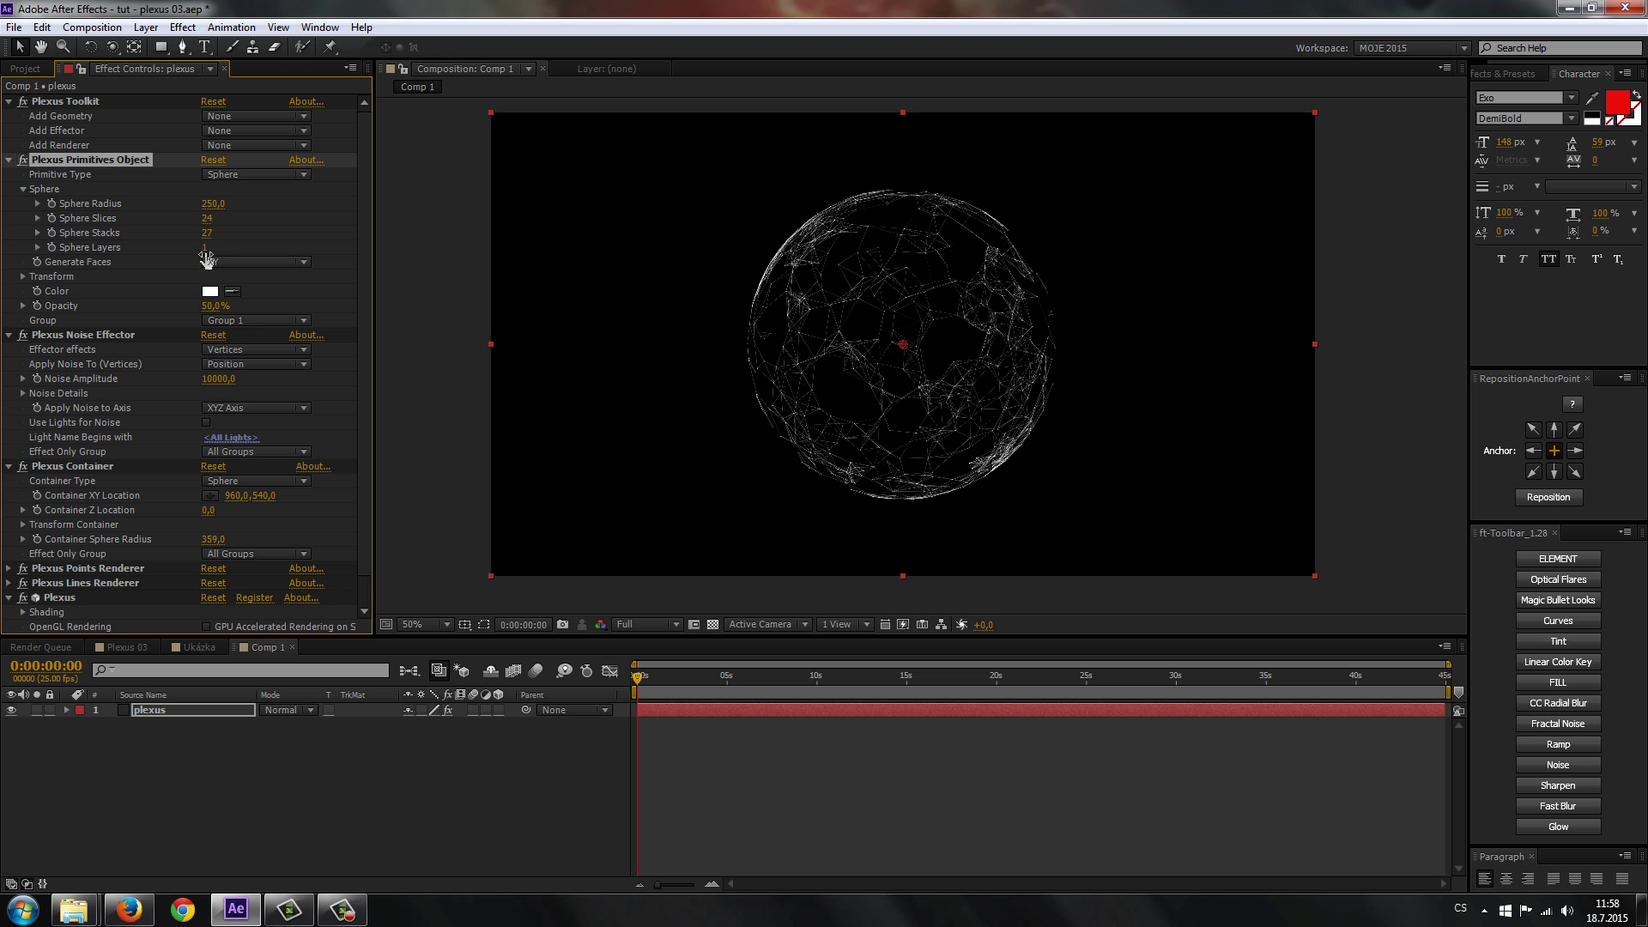
Set Sphere Stacks and Sphere Slices to 40, keeping Sphere Layers at 1.
{"action": "left_click_drag", "start_coordinate": [206, 258], "coordinate": [204, 255]}
{"action": "left_click", "coordinate": [207, 233]}
{"action": "type", "text": "4"}
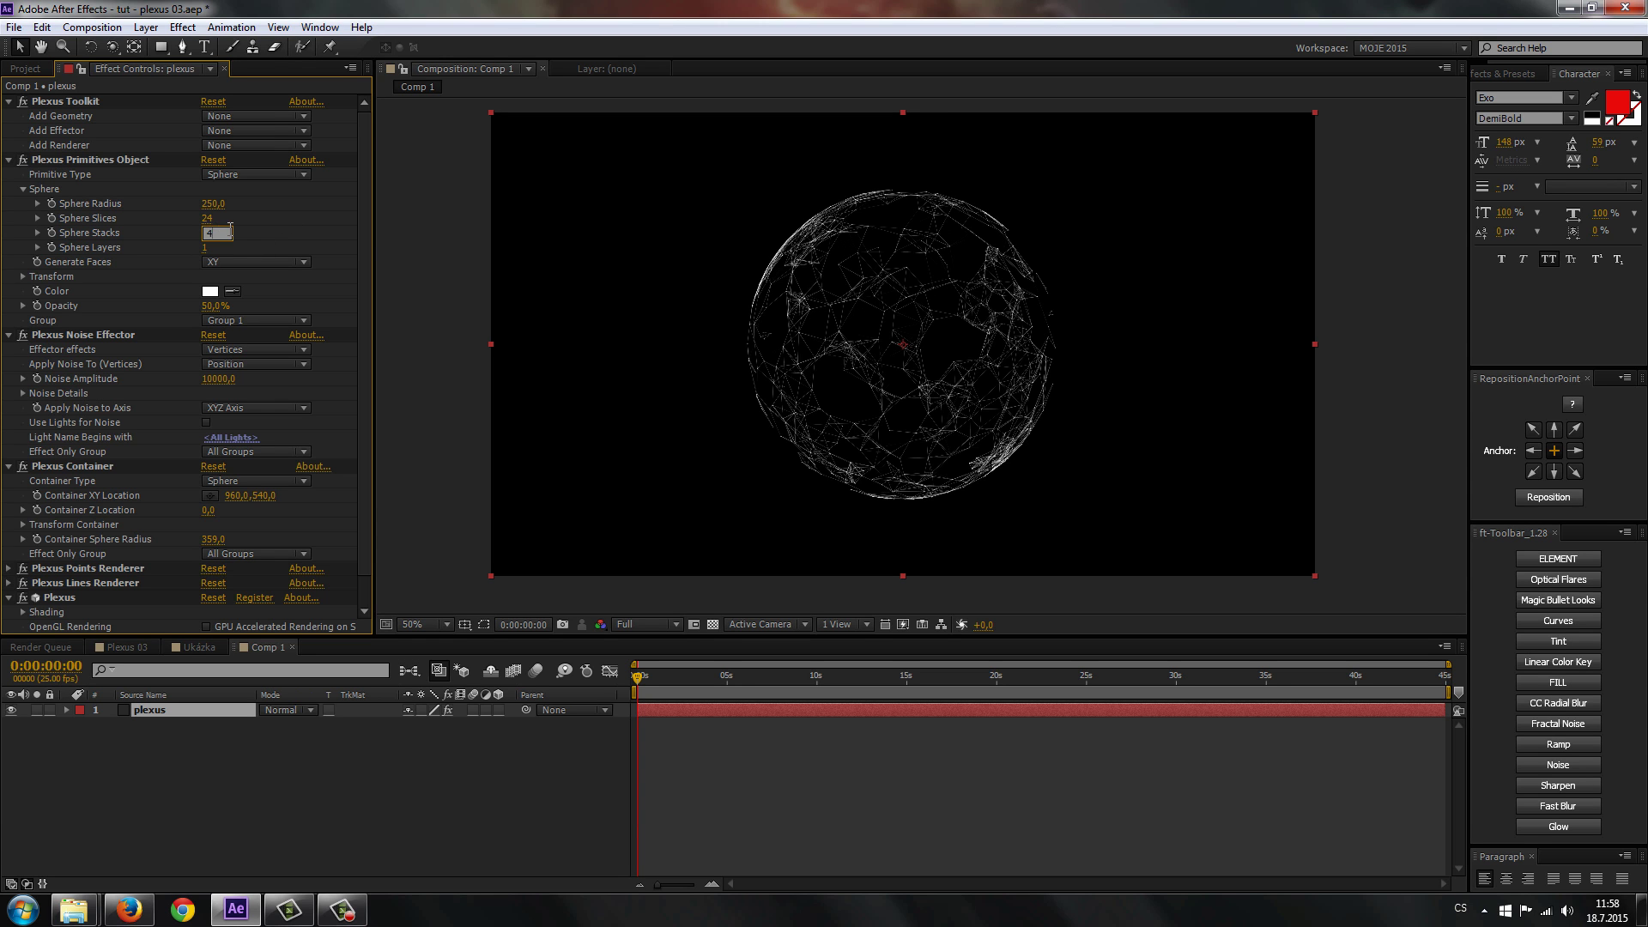
{"action": "type", "text": "0"}
{"action": "key", "text": "Return"}
{"action": "left_click", "coordinate": [207, 218]}
{"action": "type", "text": "40"}
{"action": "key", "text": "Return"}
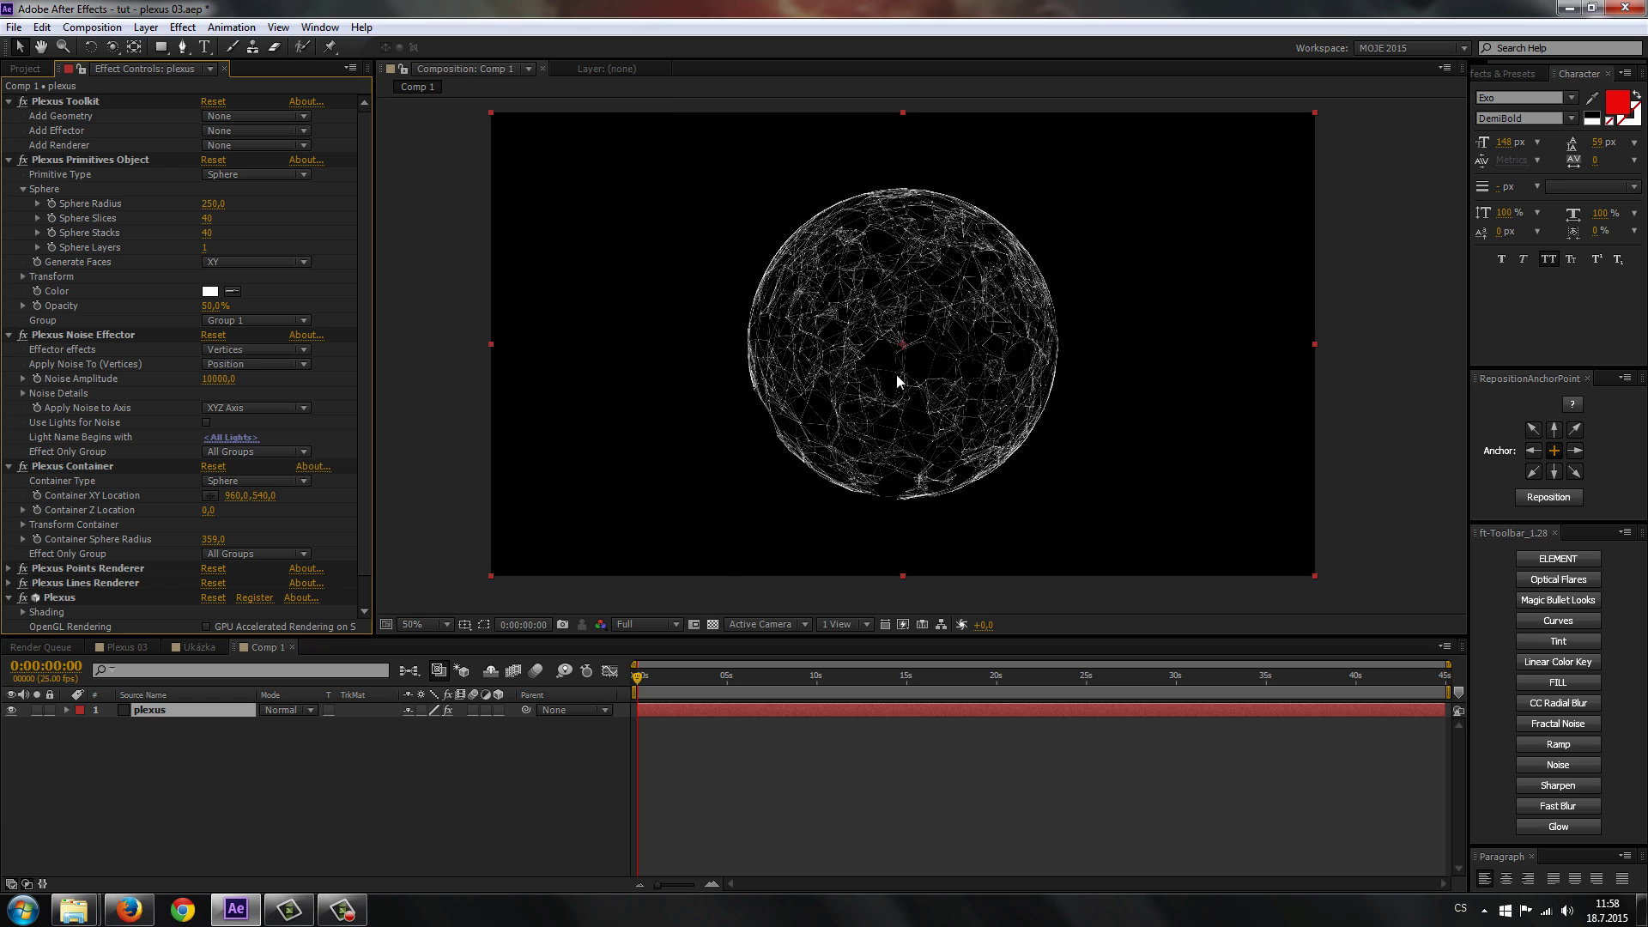
Collapse the Primitives Object, Noise Effector and Container effect groups.
{"action": "scroll", "coordinate": [908, 414], "scroll_direction": "up", "scroll_amount": 2}
{"action": "scroll", "coordinate": [883, 416], "scroll_direction": "down", "scroll_amount": 2}
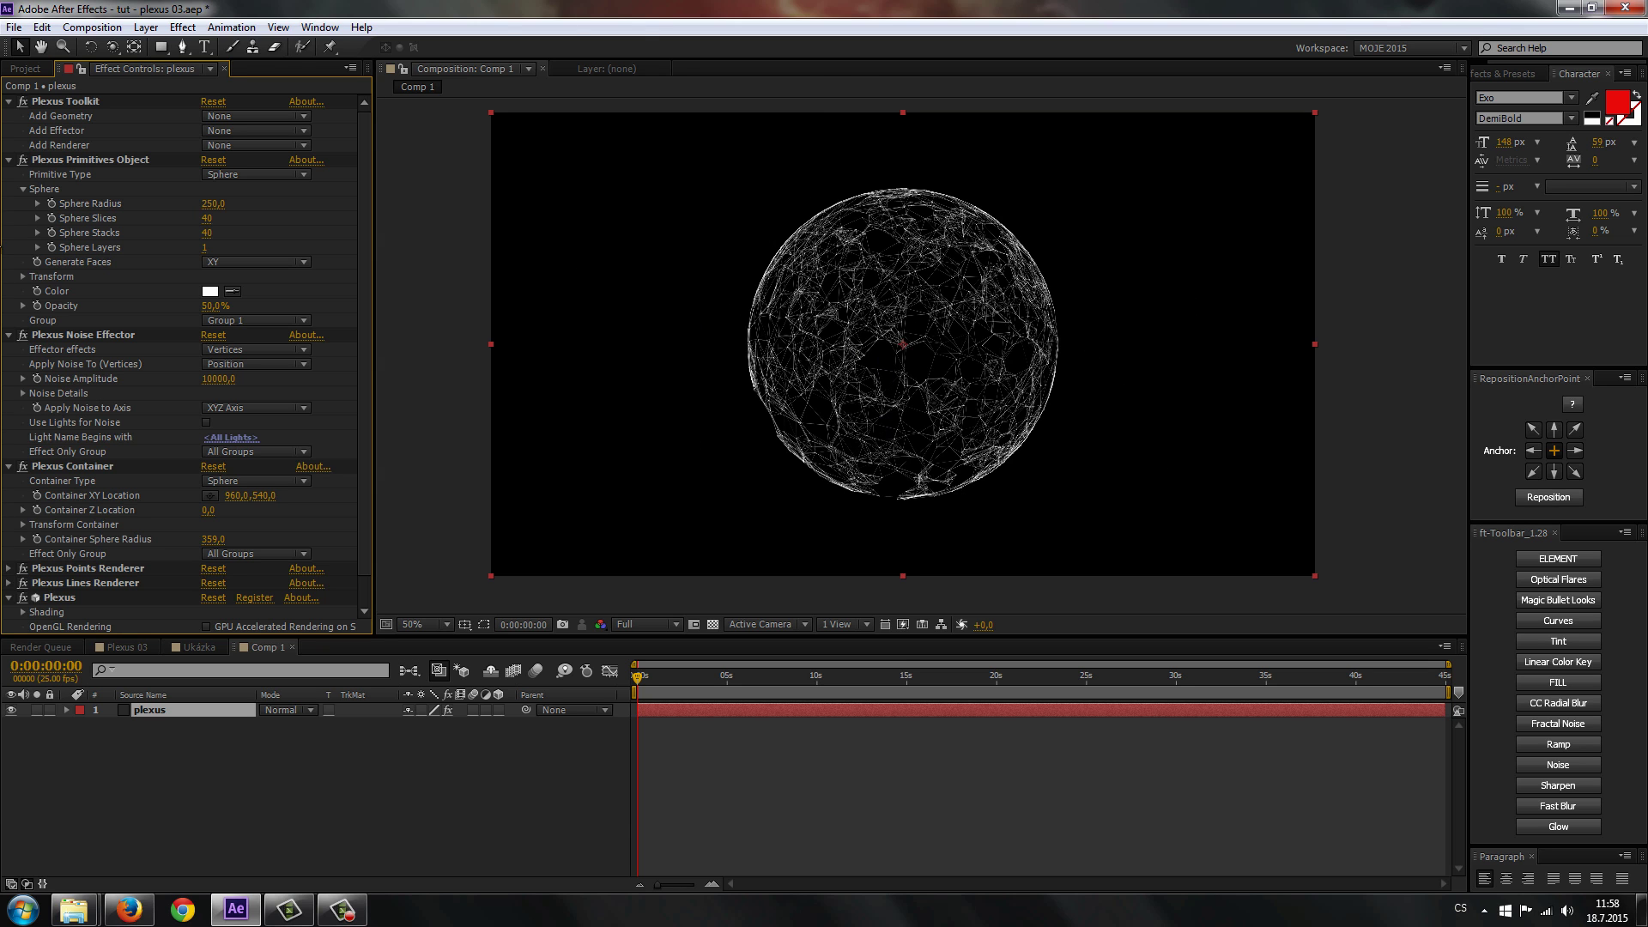
{"action": "left_click", "coordinate": [10, 160]}
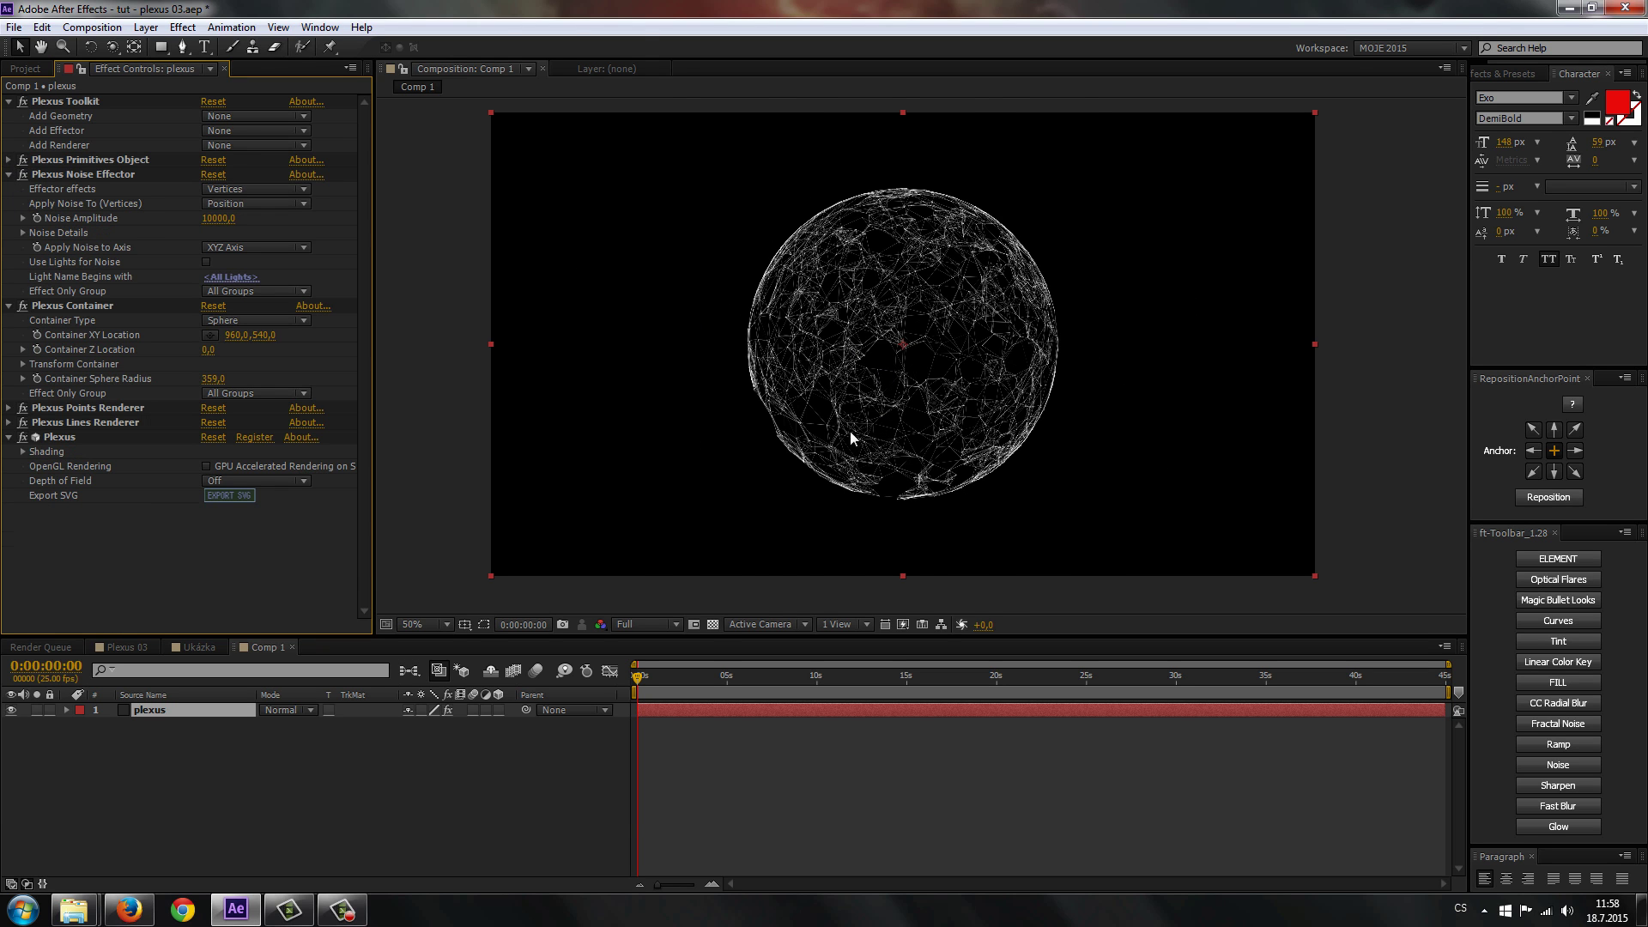
{"action": "scroll", "coordinate": [836, 421], "scroll_direction": "up", "scroll_amount": 2}
{"action": "left_click", "coordinate": [8, 174]}
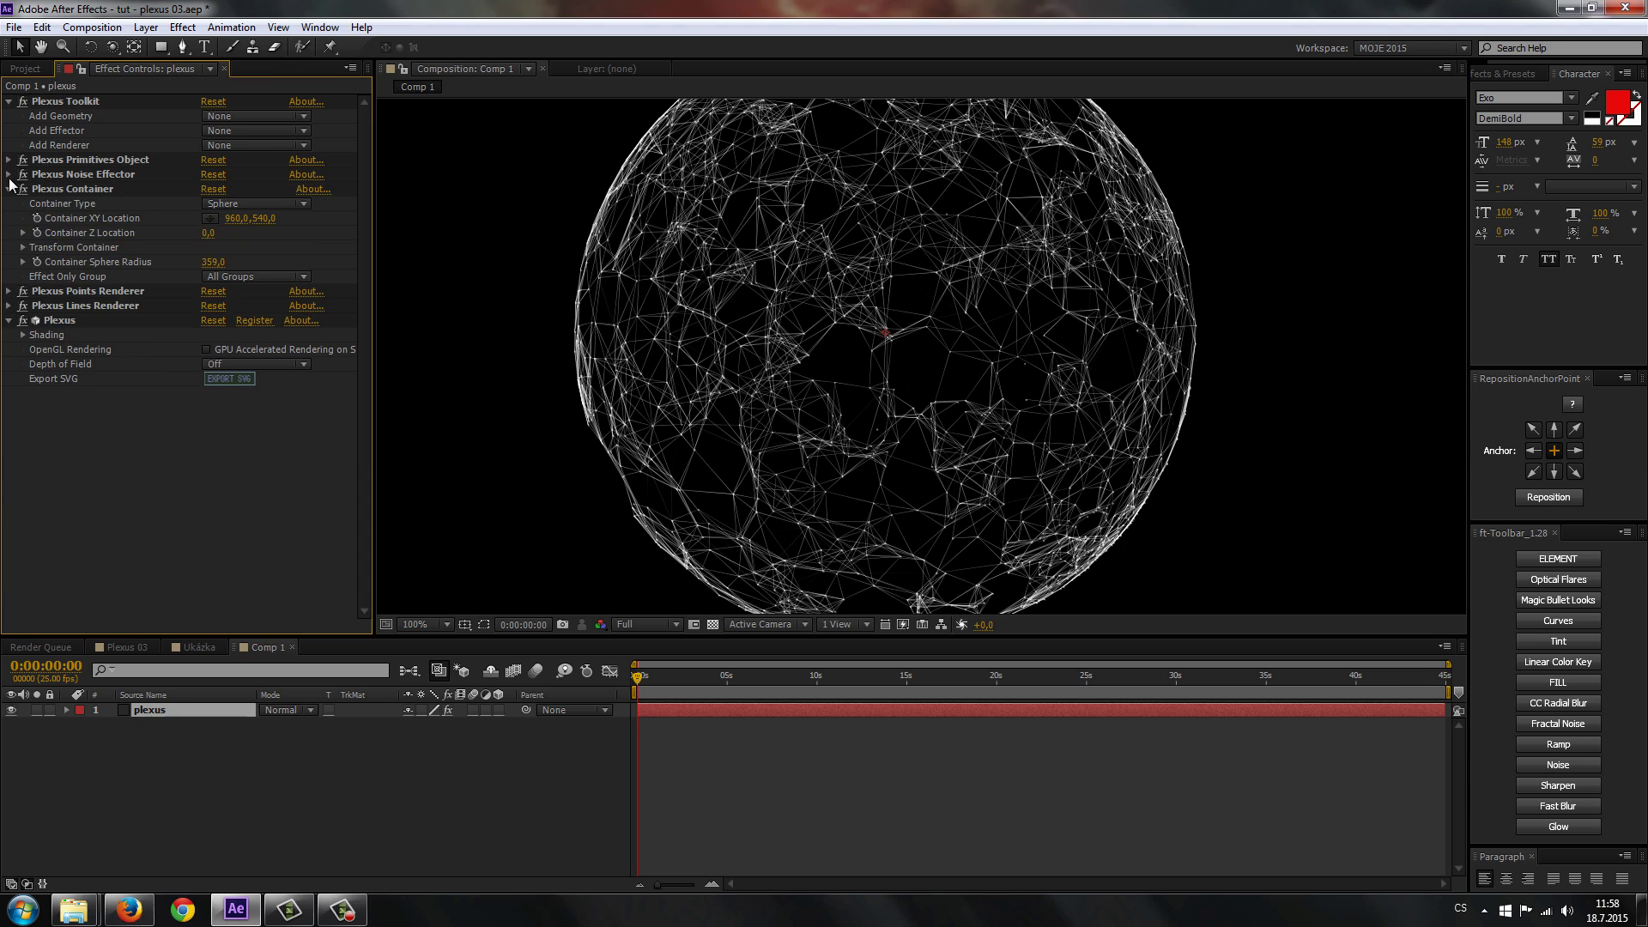
{"action": "left_click", "coordinate": [10, 189]}
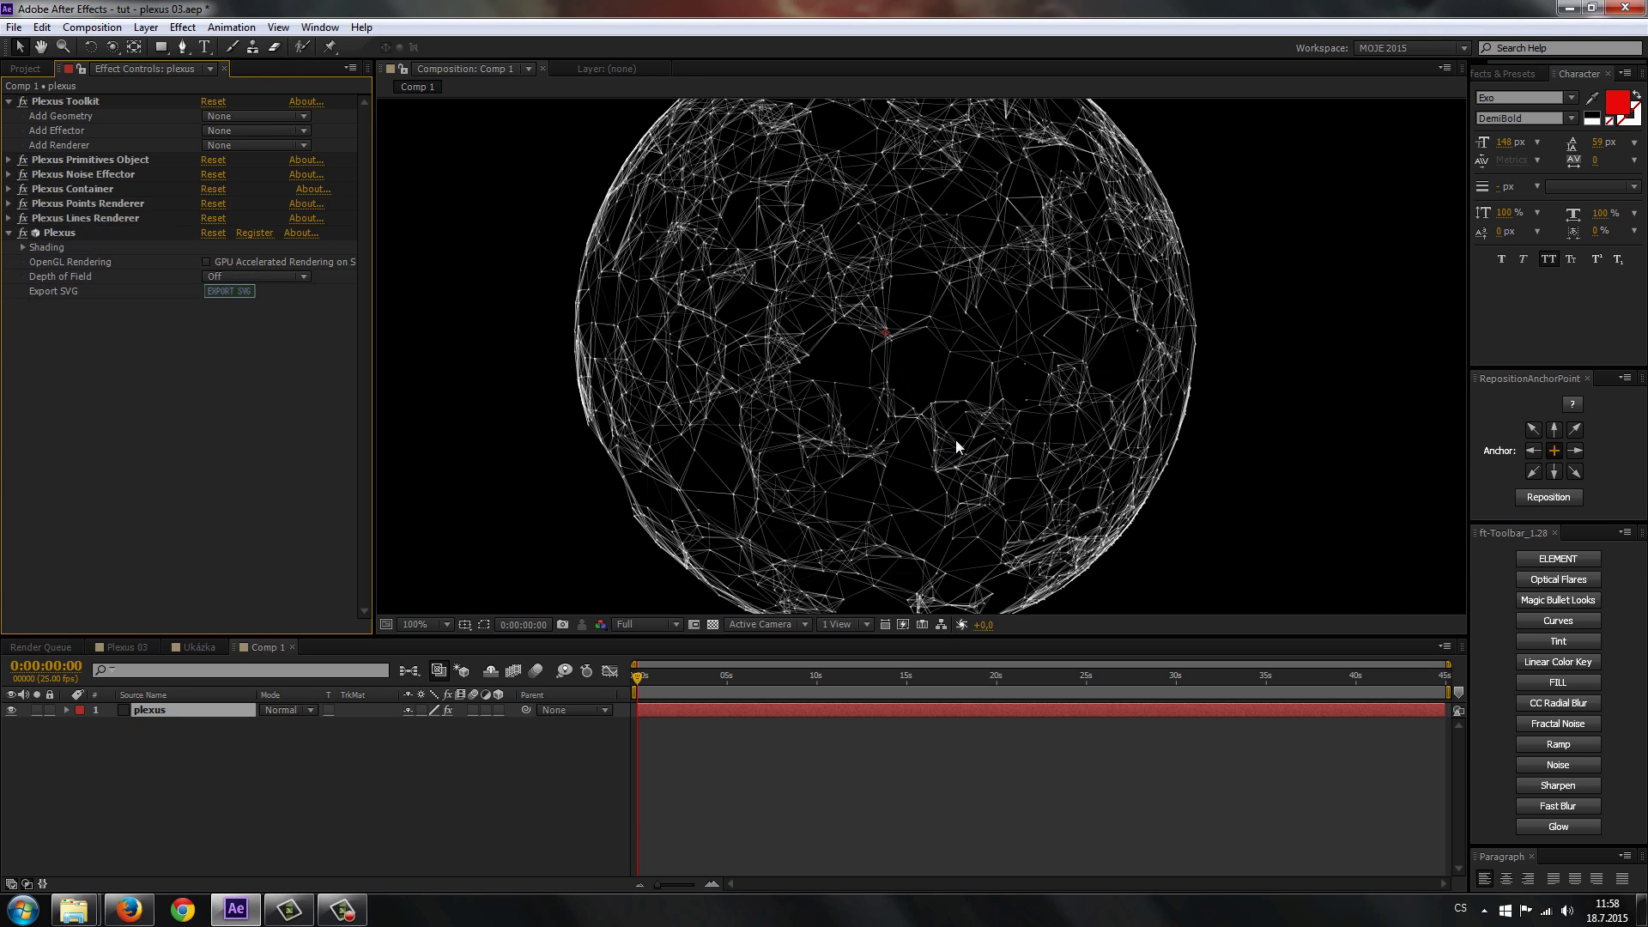
{"action": "scroll", "coordinate": [955, 439], "scroll_direction": "down", "scroll_amount": 2}
Add a new camera, Camera 1, to Comp 1 with the default camera settings.
{"action": "right_click", "coordinate": [142, 753]}
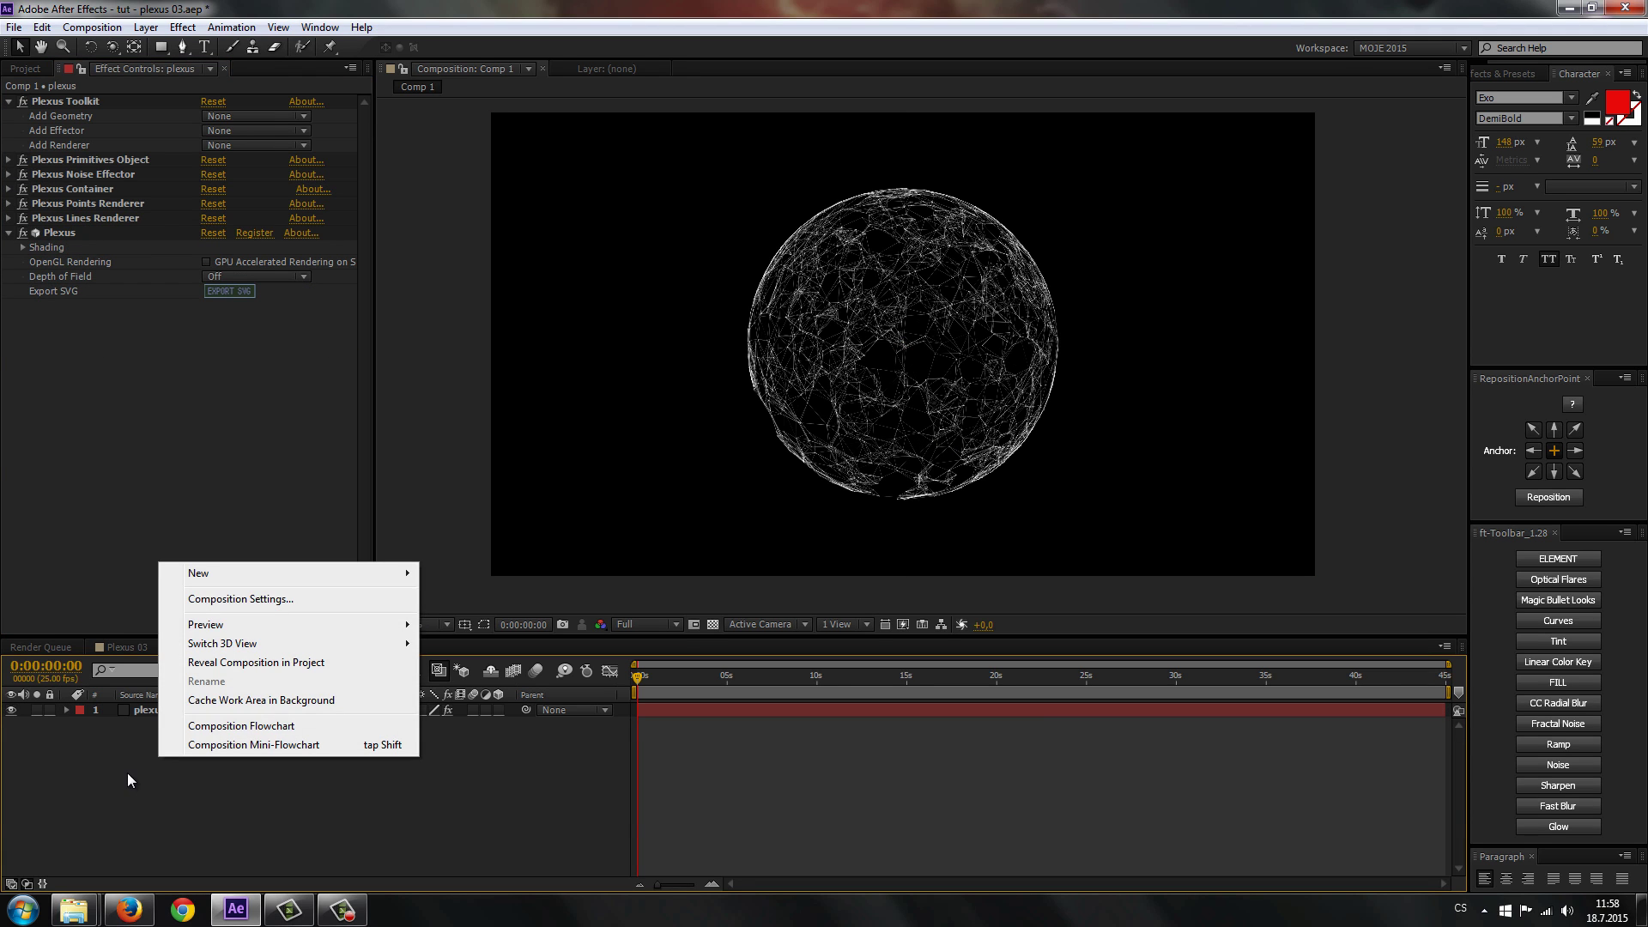
{"action": "right_click", "coordinate": [127, 773]}
{"action": "mouse_move", "coordinate": [378, 589]}
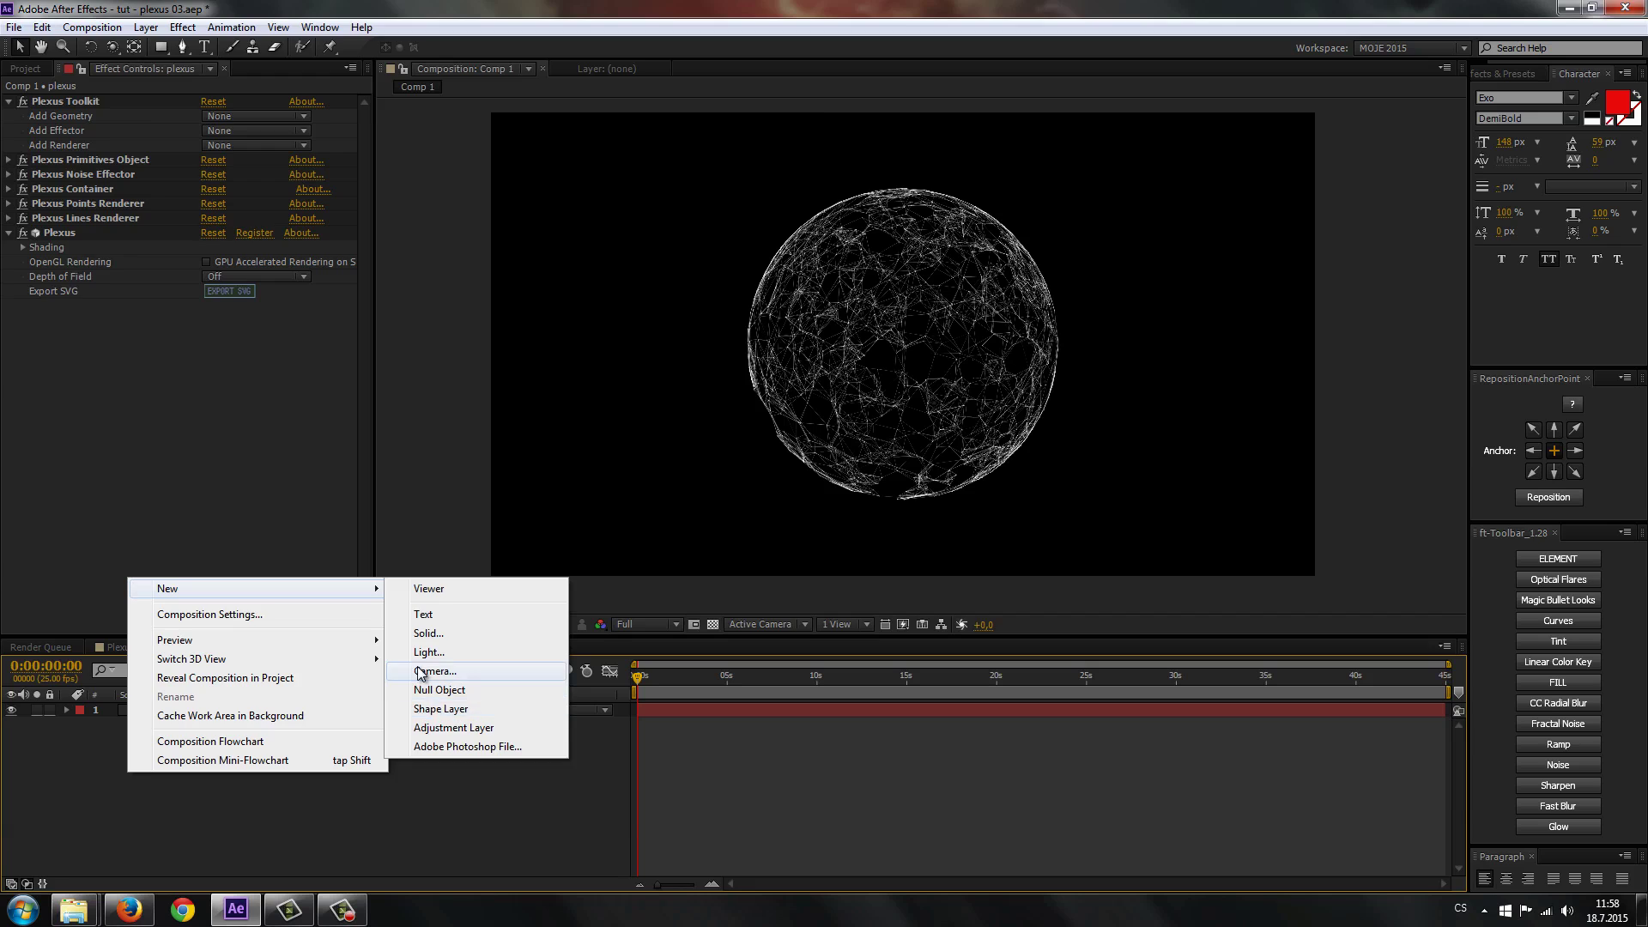
{"action": "left_click", "coordinate": [540, 672]}
{"action": "left_click", "coordinate": [491, 405]}
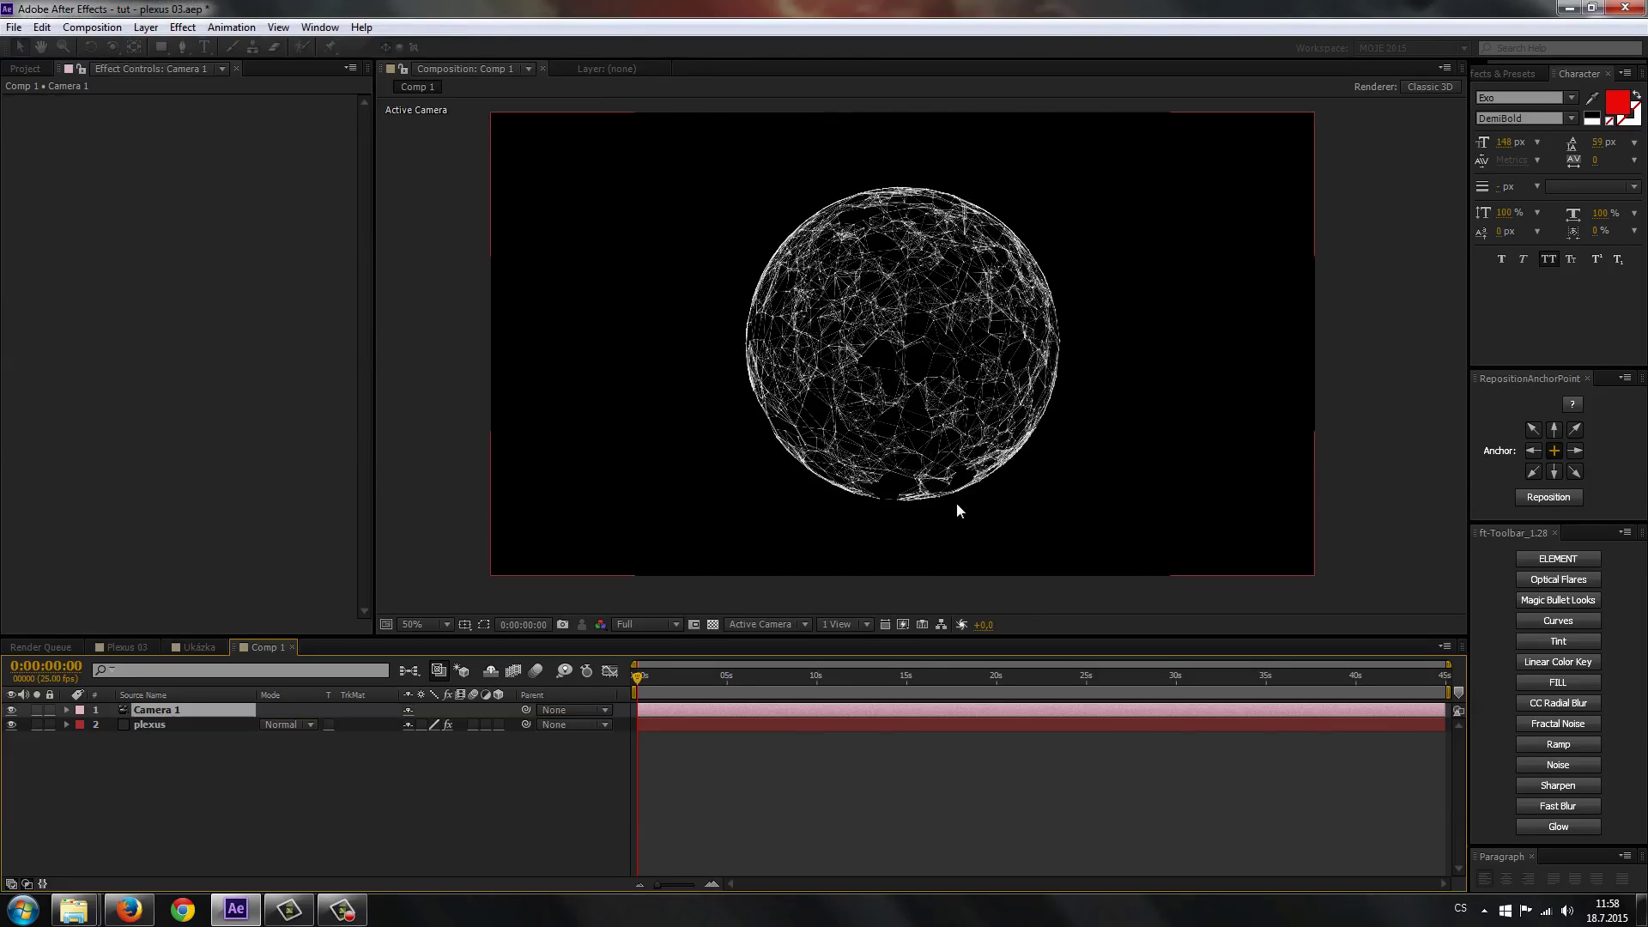
{"action": "key", "text": "period"}
Add a new adjustment layer on top of the layer stack.
{"action": "left_click", "coordinate": [164, 797]}
{"action": "right_click", "coordinate": [161, 743]}
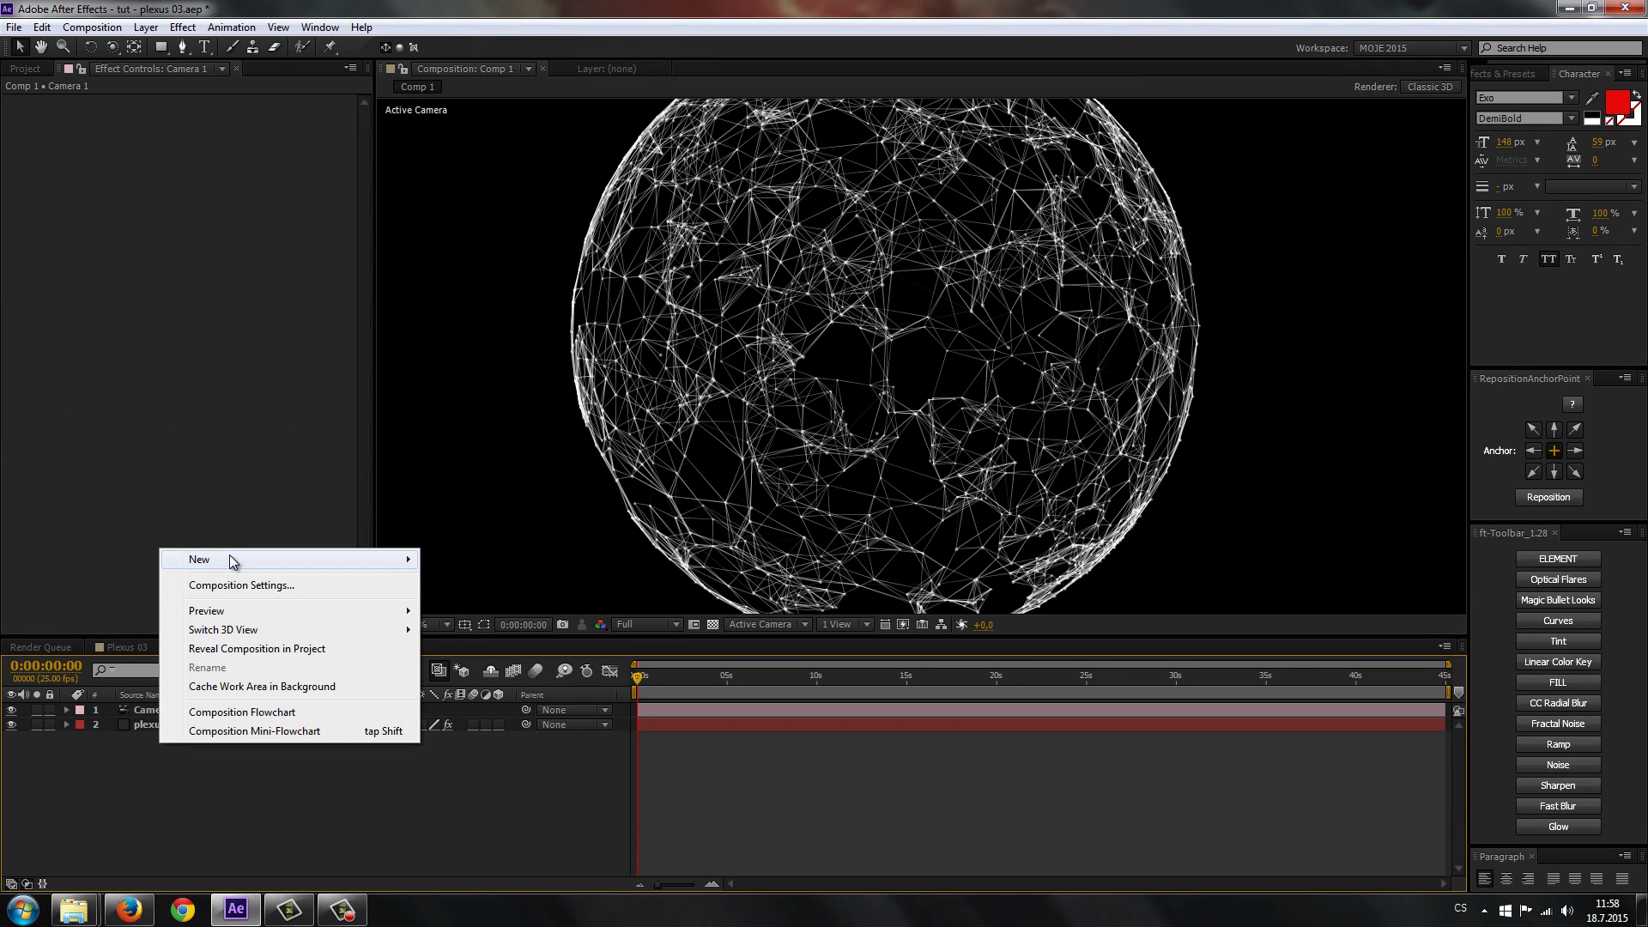
{"action": "mouse_move", "coordinate": [249, 569]}
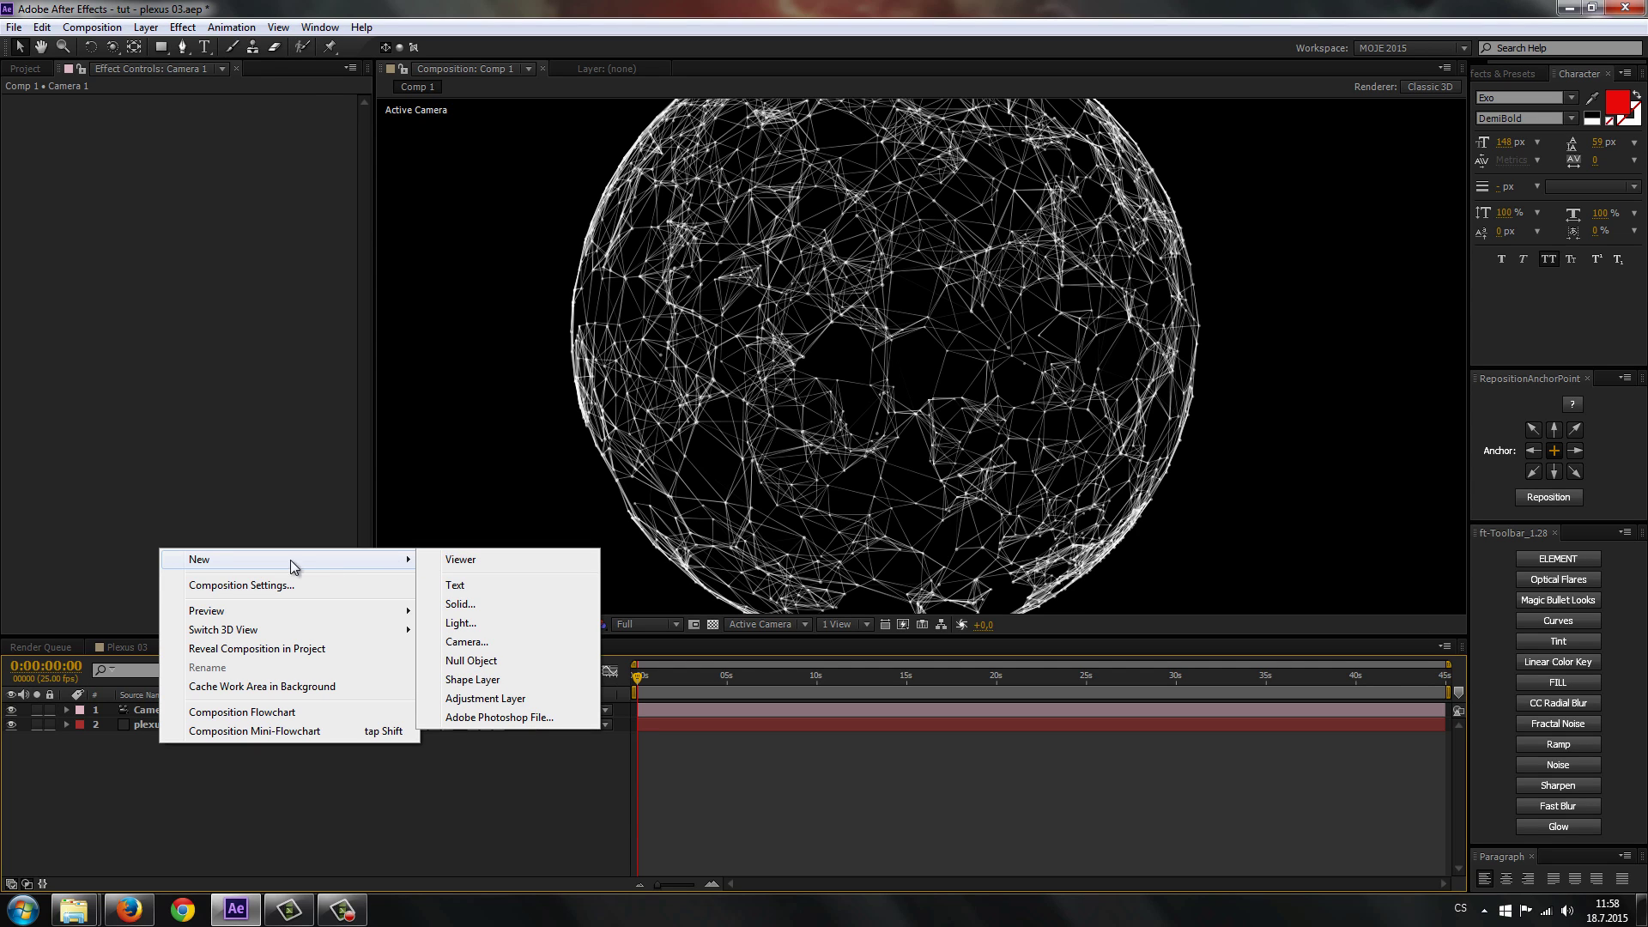
{"action": "left_click", "coordinate": [497, 697]}
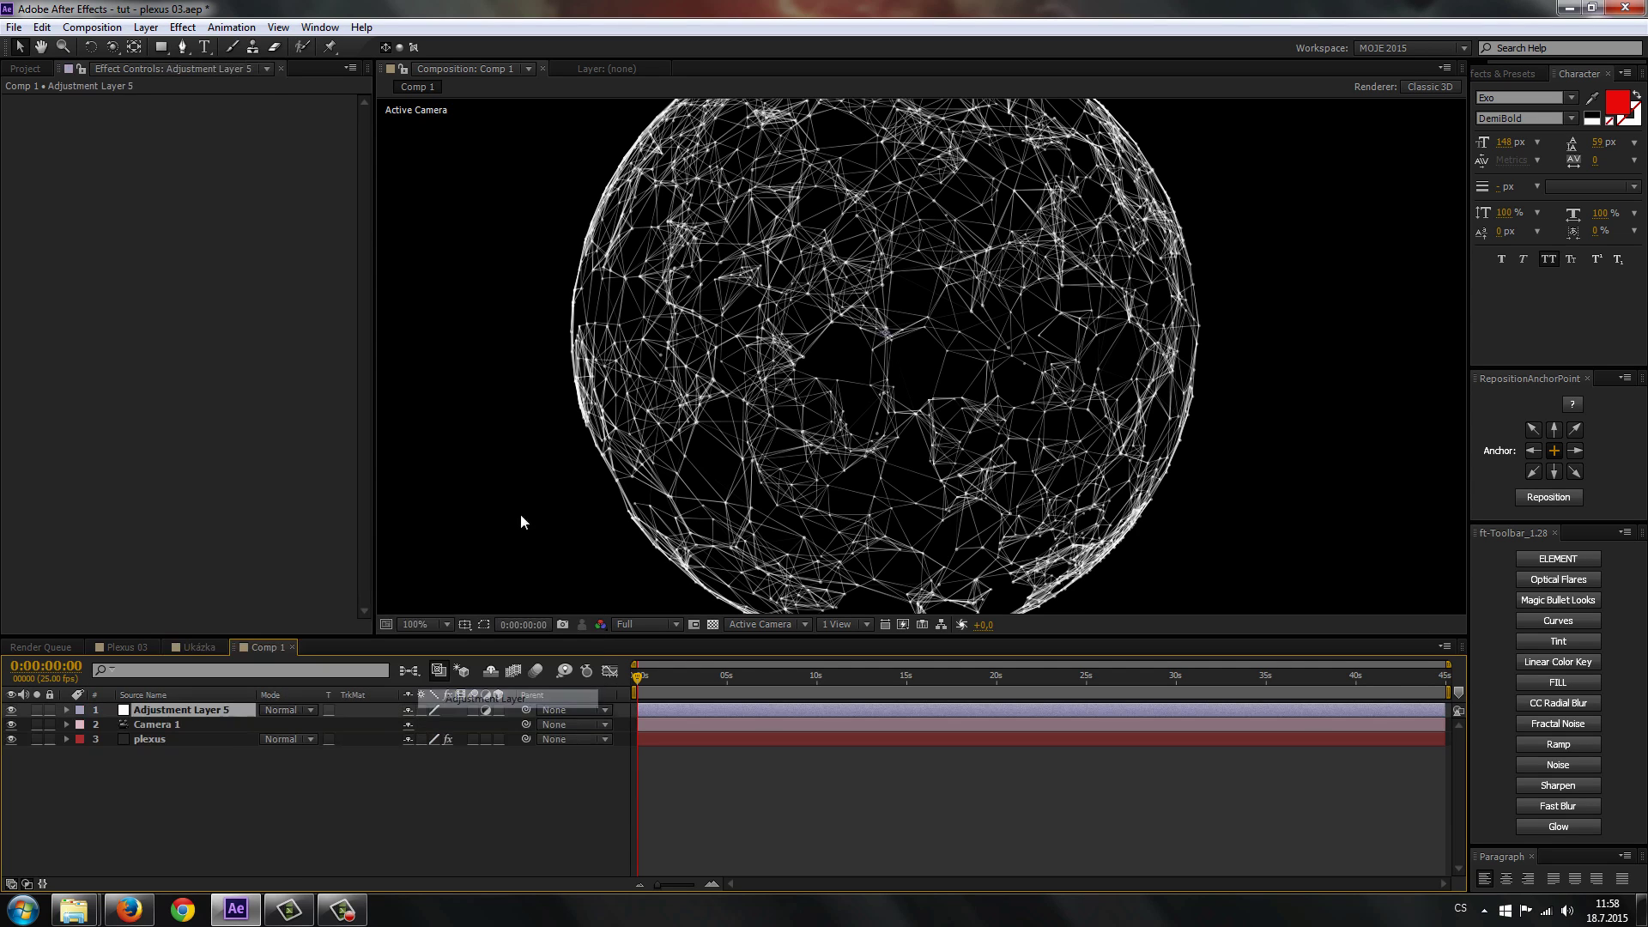
{"action": "left_click", "coordinate": [183, 27]}
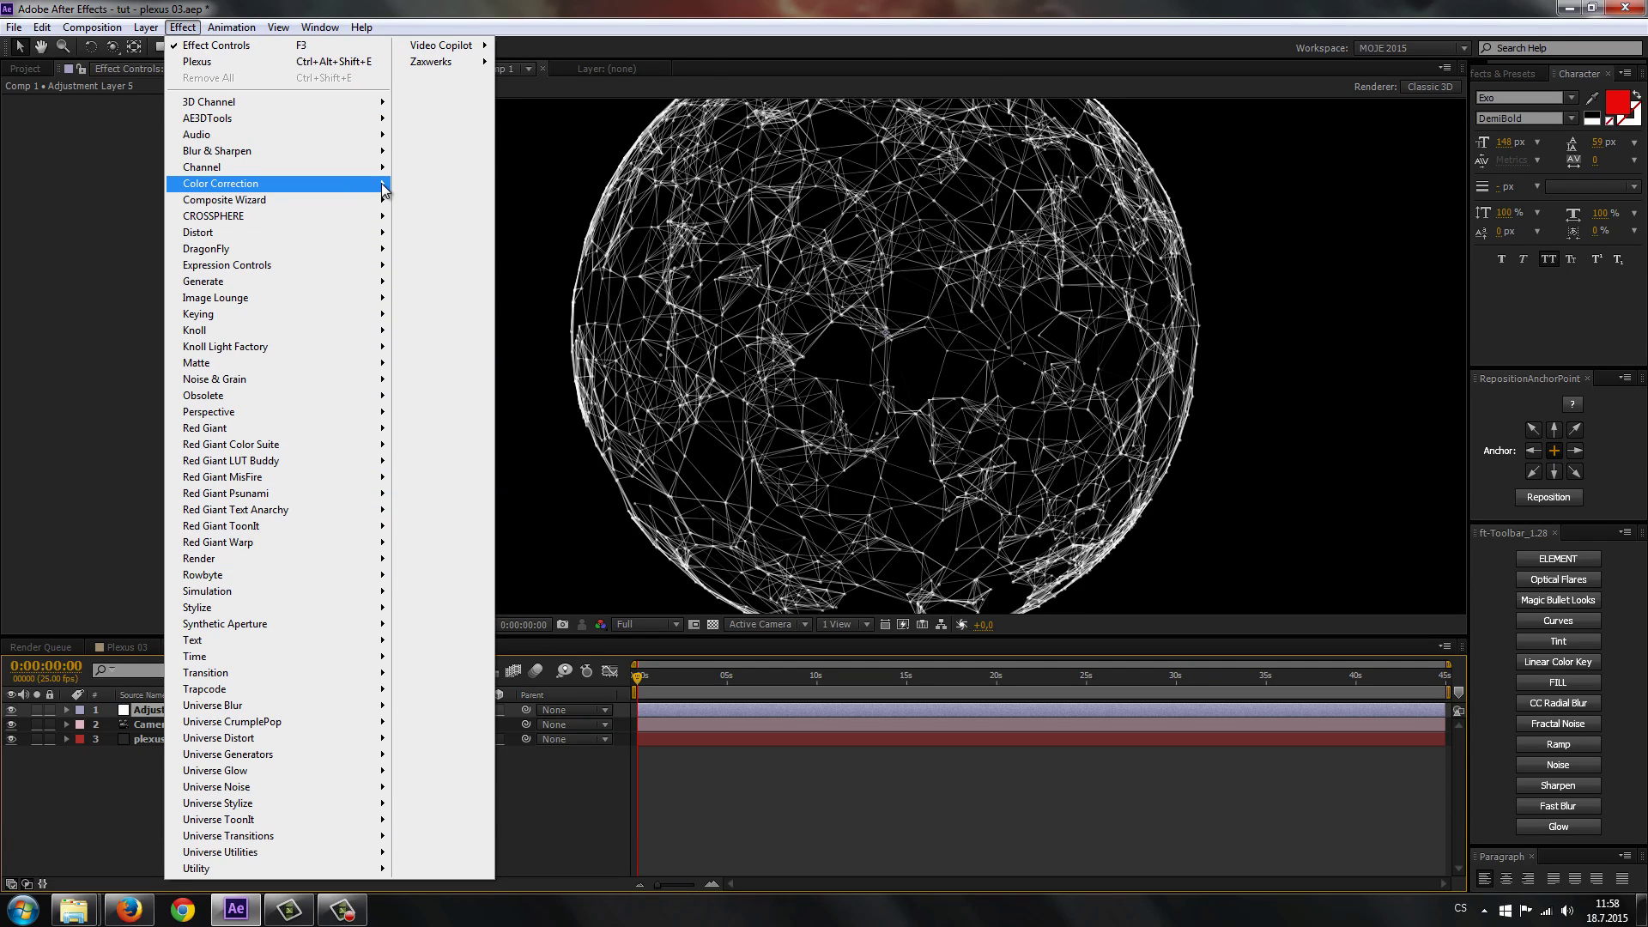
Apply Tint to the adjustment layer and set Map White To a blue colour.
{"action": "mouse_move", "coordinate": [382, 183]}
{"action": "left_click", "coordinate": [433, 751]}
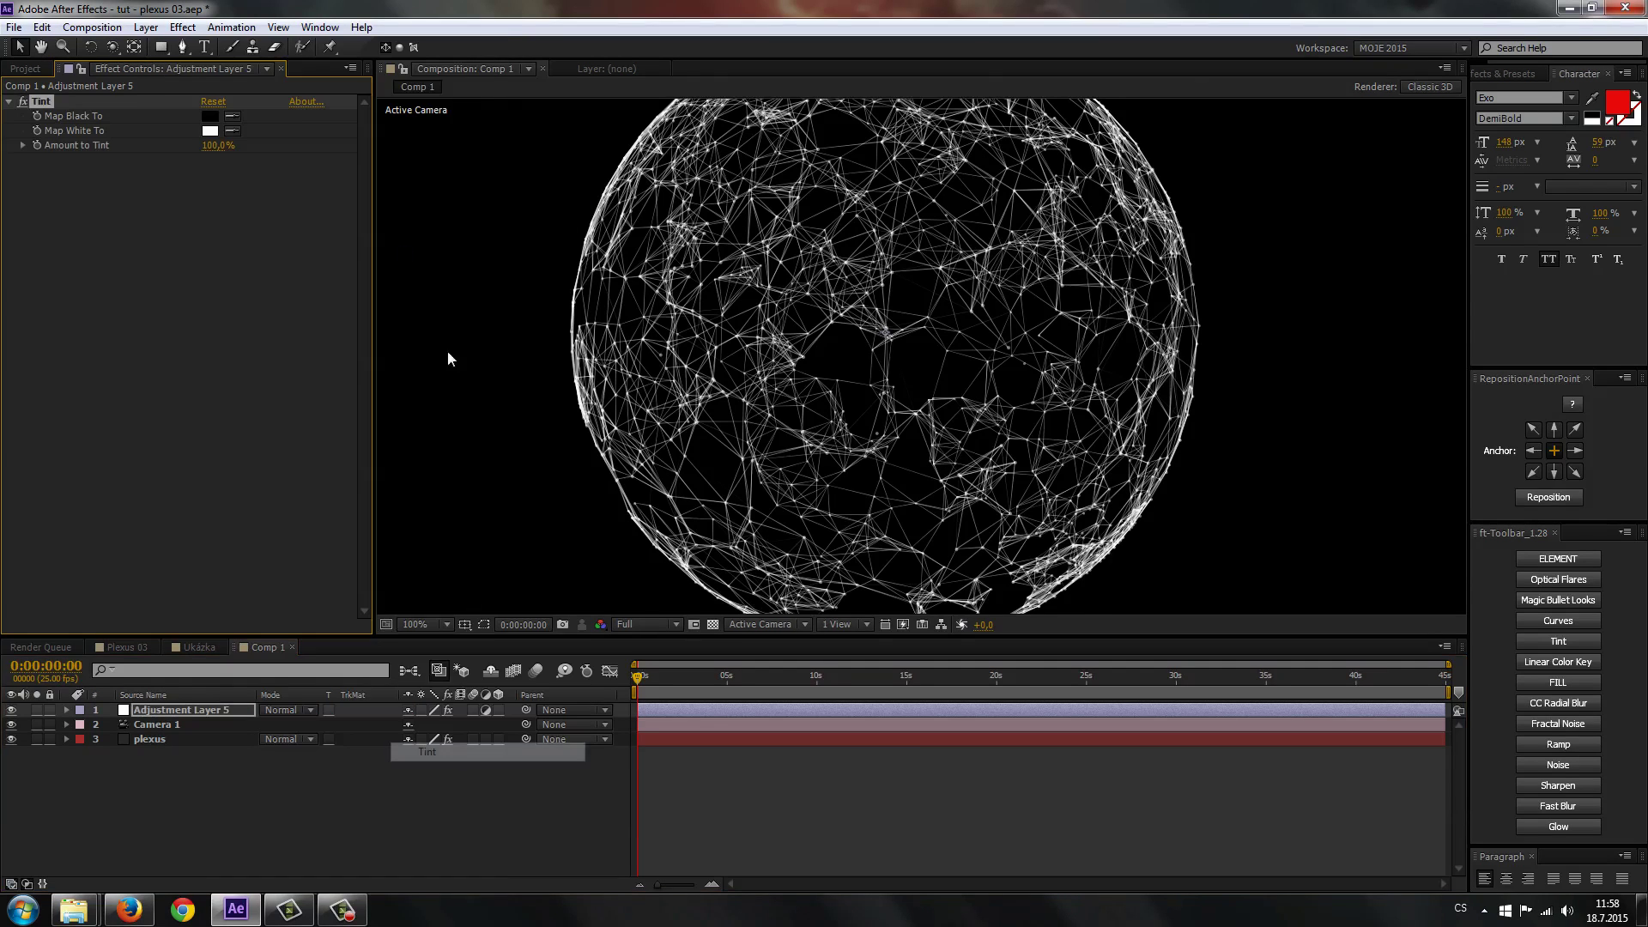
{"action": "left_click", "coordinate": [210, 131]}
{"action": "left_click", "coordinate": [367, 584]}
{"action": "left_click_drag", "start_coordinate": [367, 584], "coordinate": [366, 582]}
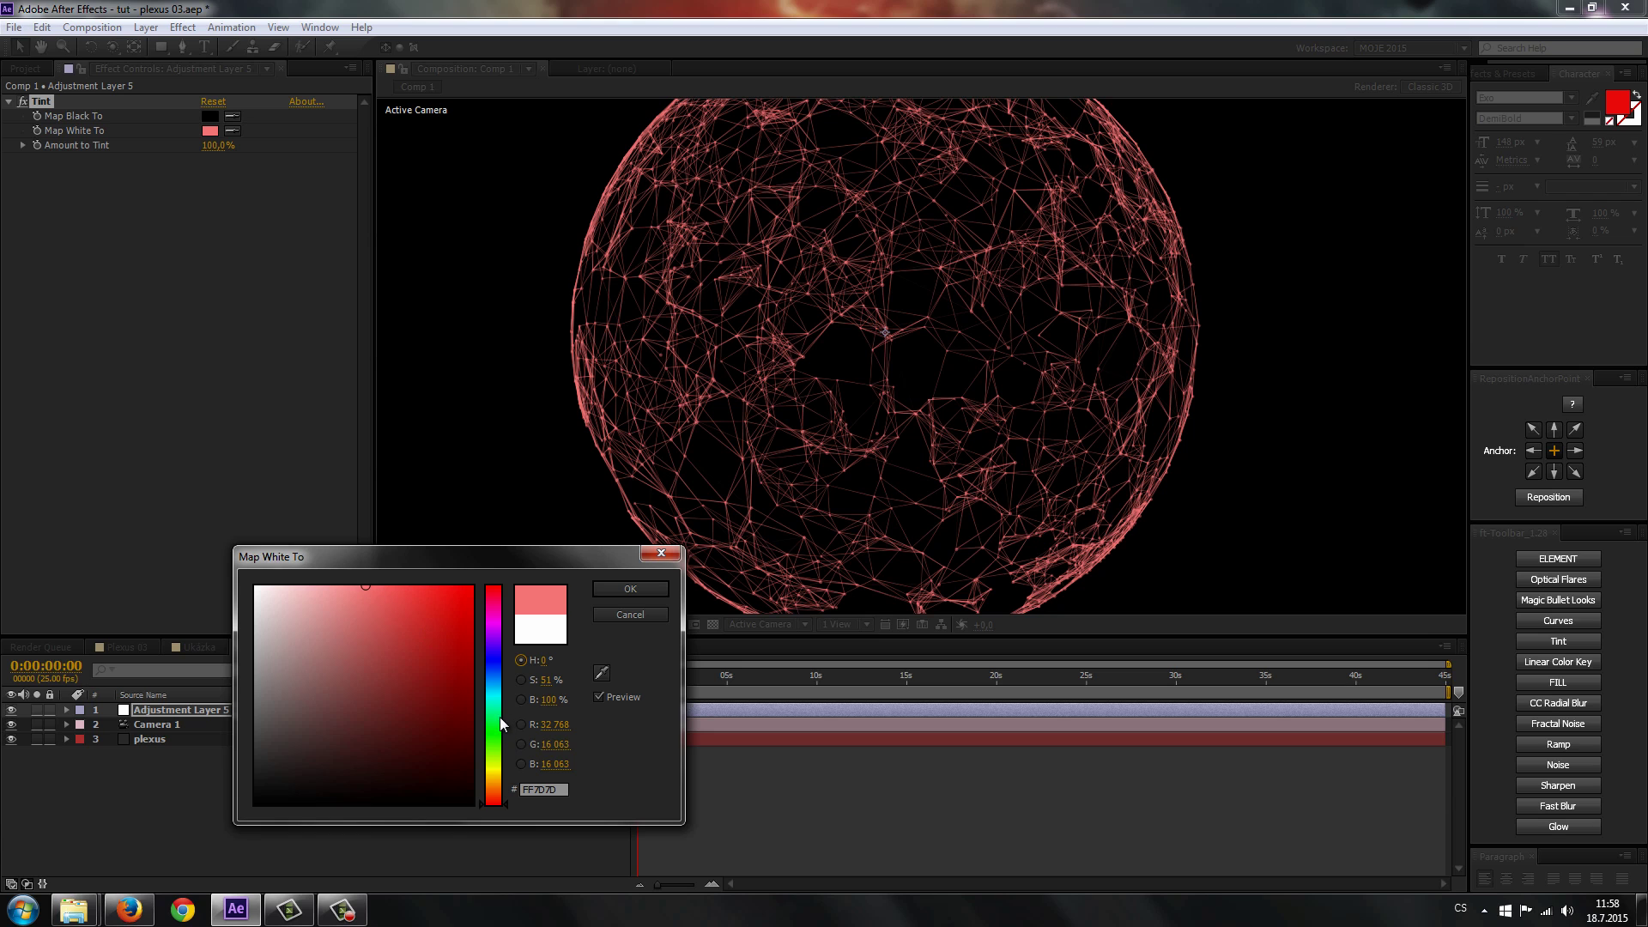
{"action": "left_click_drag", "start_coordinate": [506, 654], "coordinate": [503, 683]}
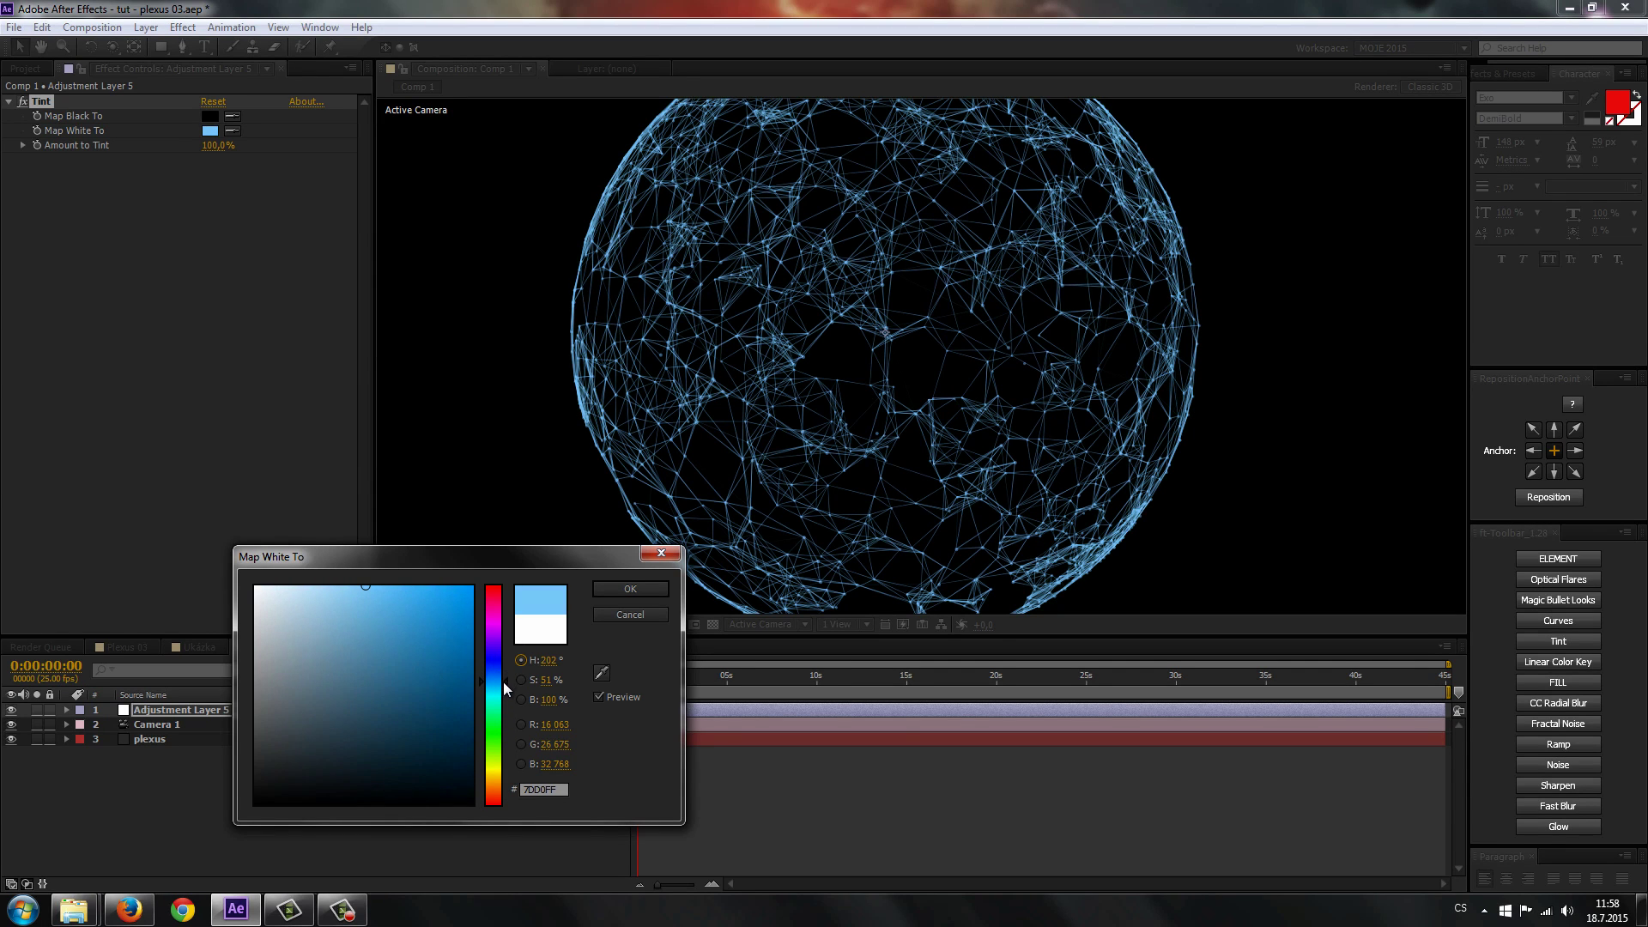
{"action": "left_click", "coordinate": [630, 589]}
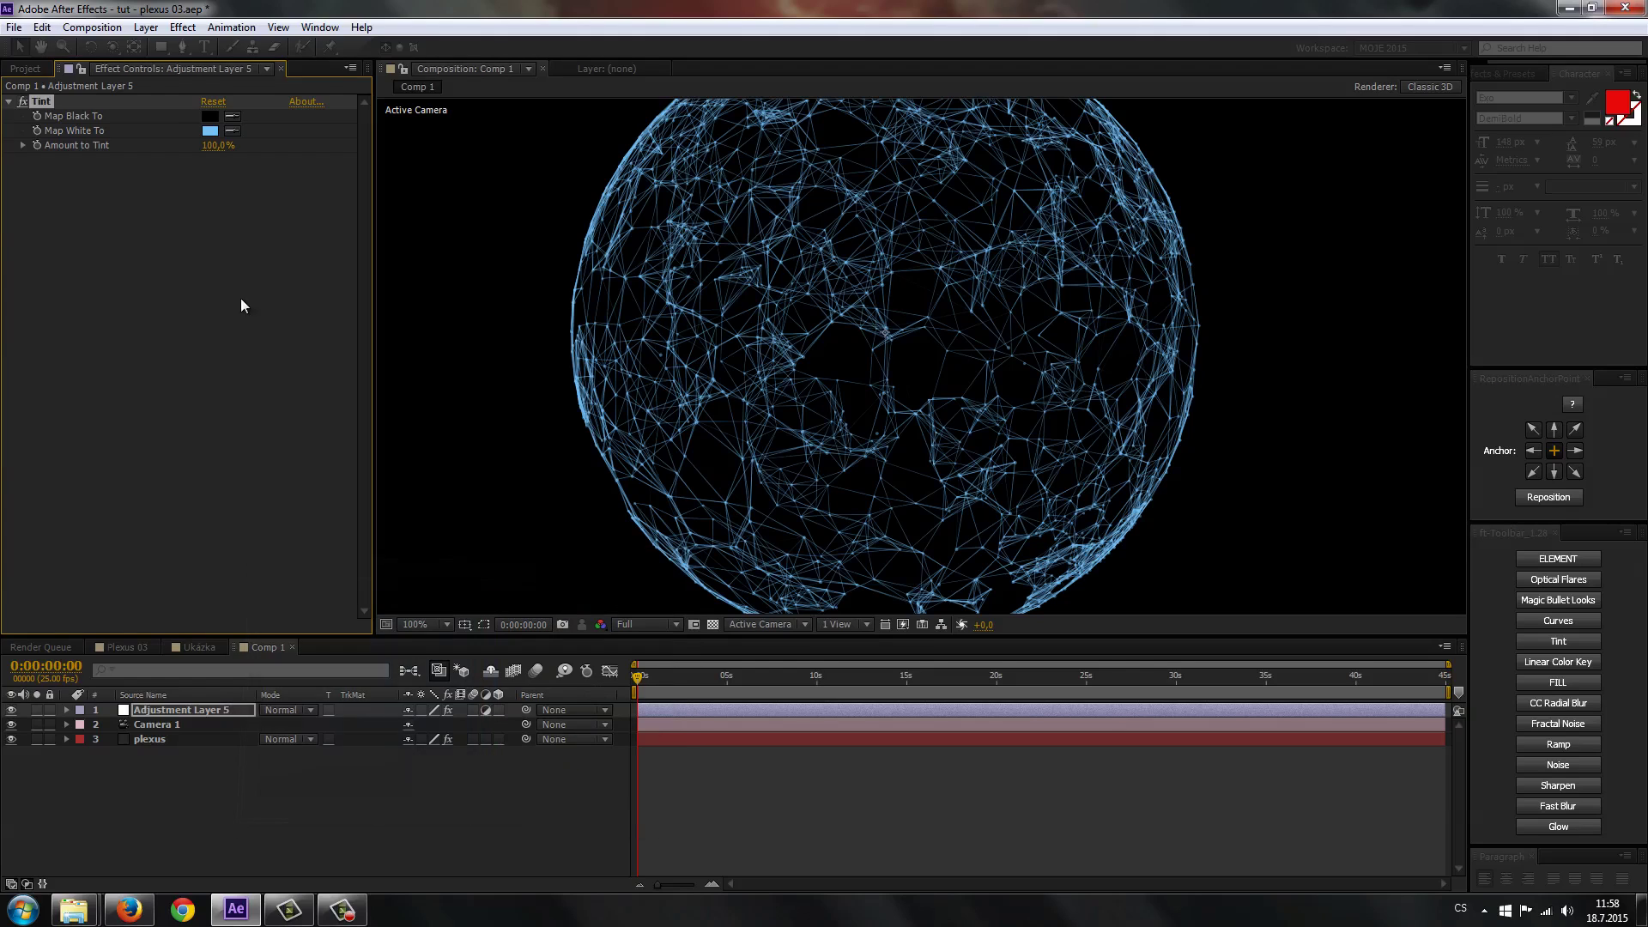
Add a Glow effect to the adjustment layer.
{"action": "left_click", "coordinate": [182, 26]}
{"action": "mouse_move", "coordinate": [258, 607]}
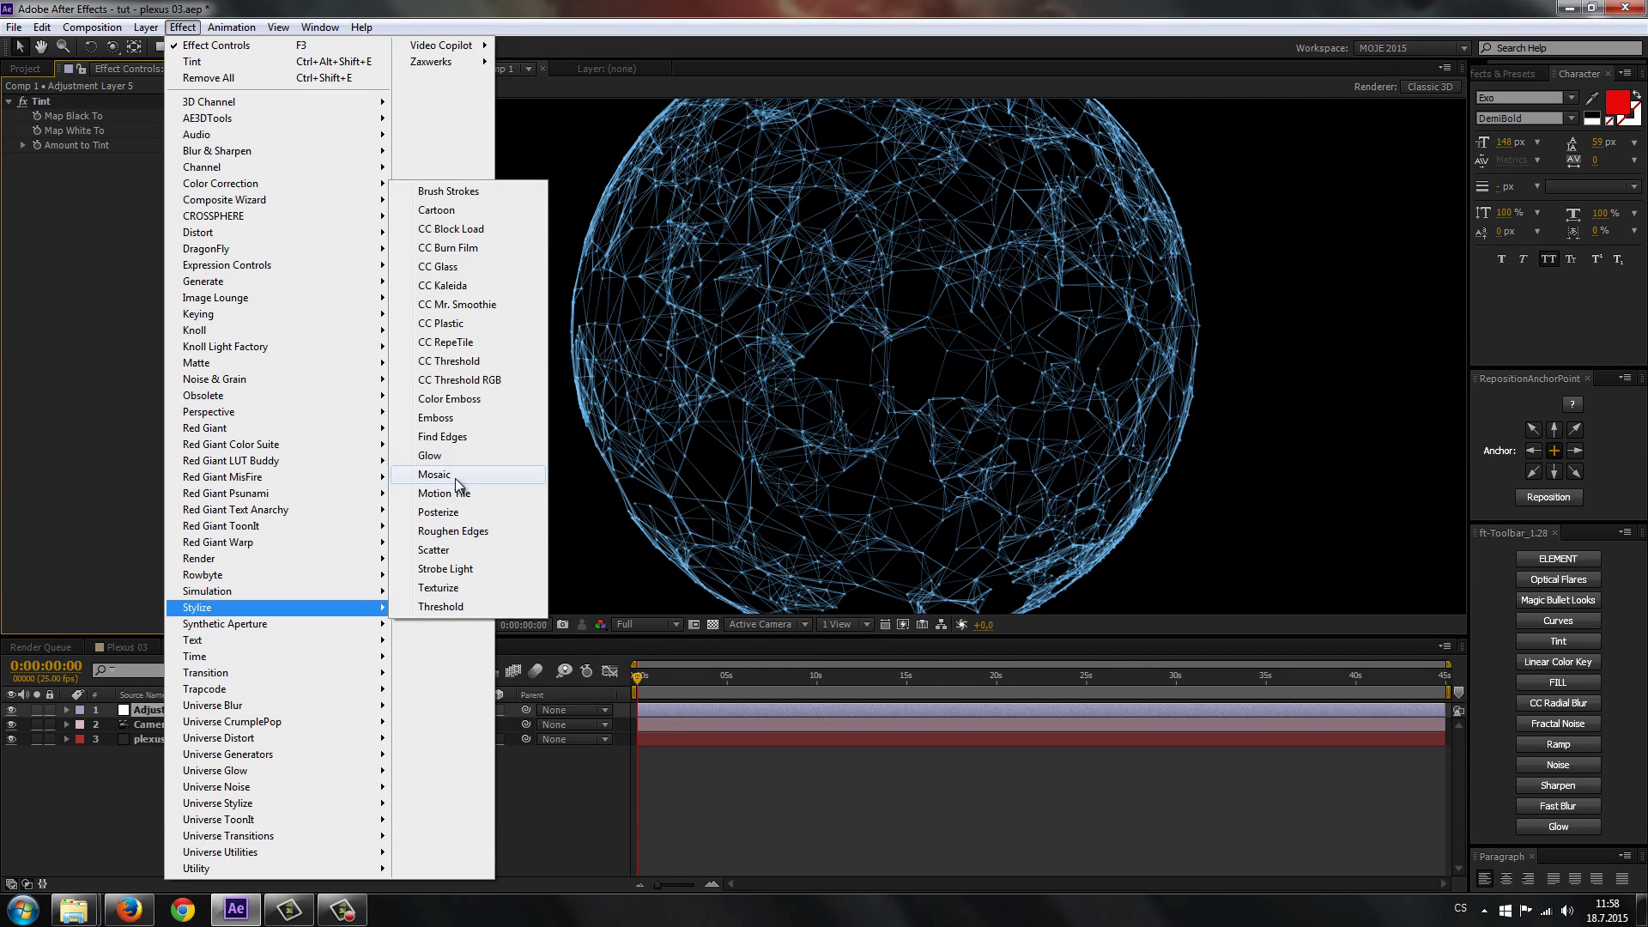
{"action": "left_click", "coordinate": [445, 458]}
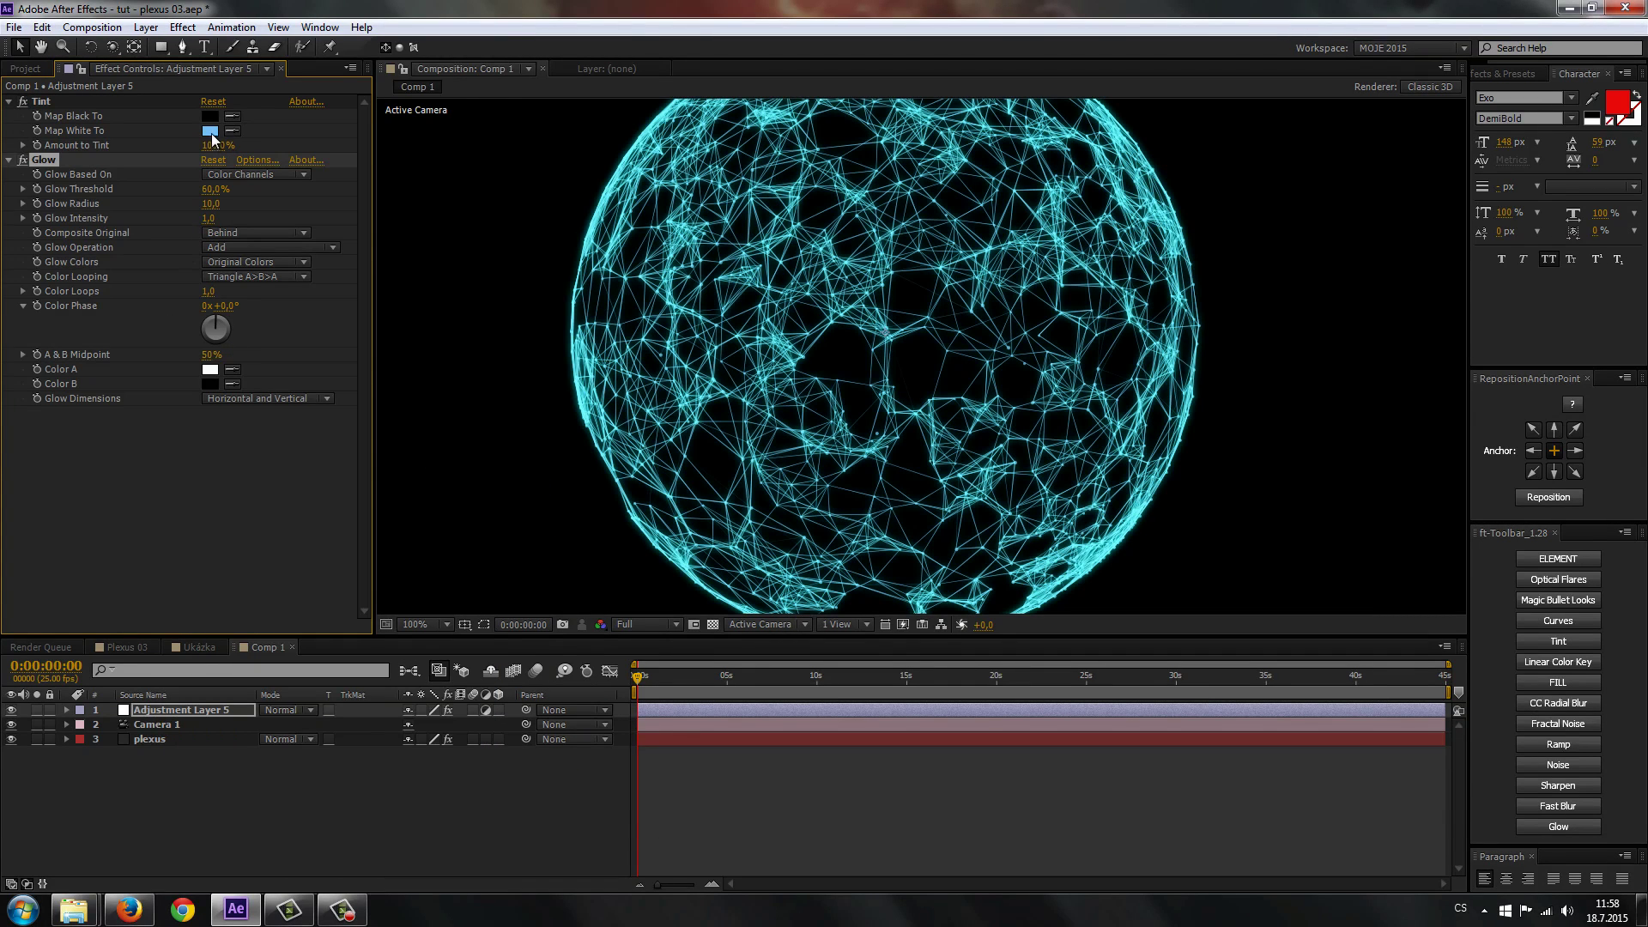
Refine Tint's Map White To colour to a bright light blue, 499FFF.
{"action": "left_click", "coordinate": [210, 130]}
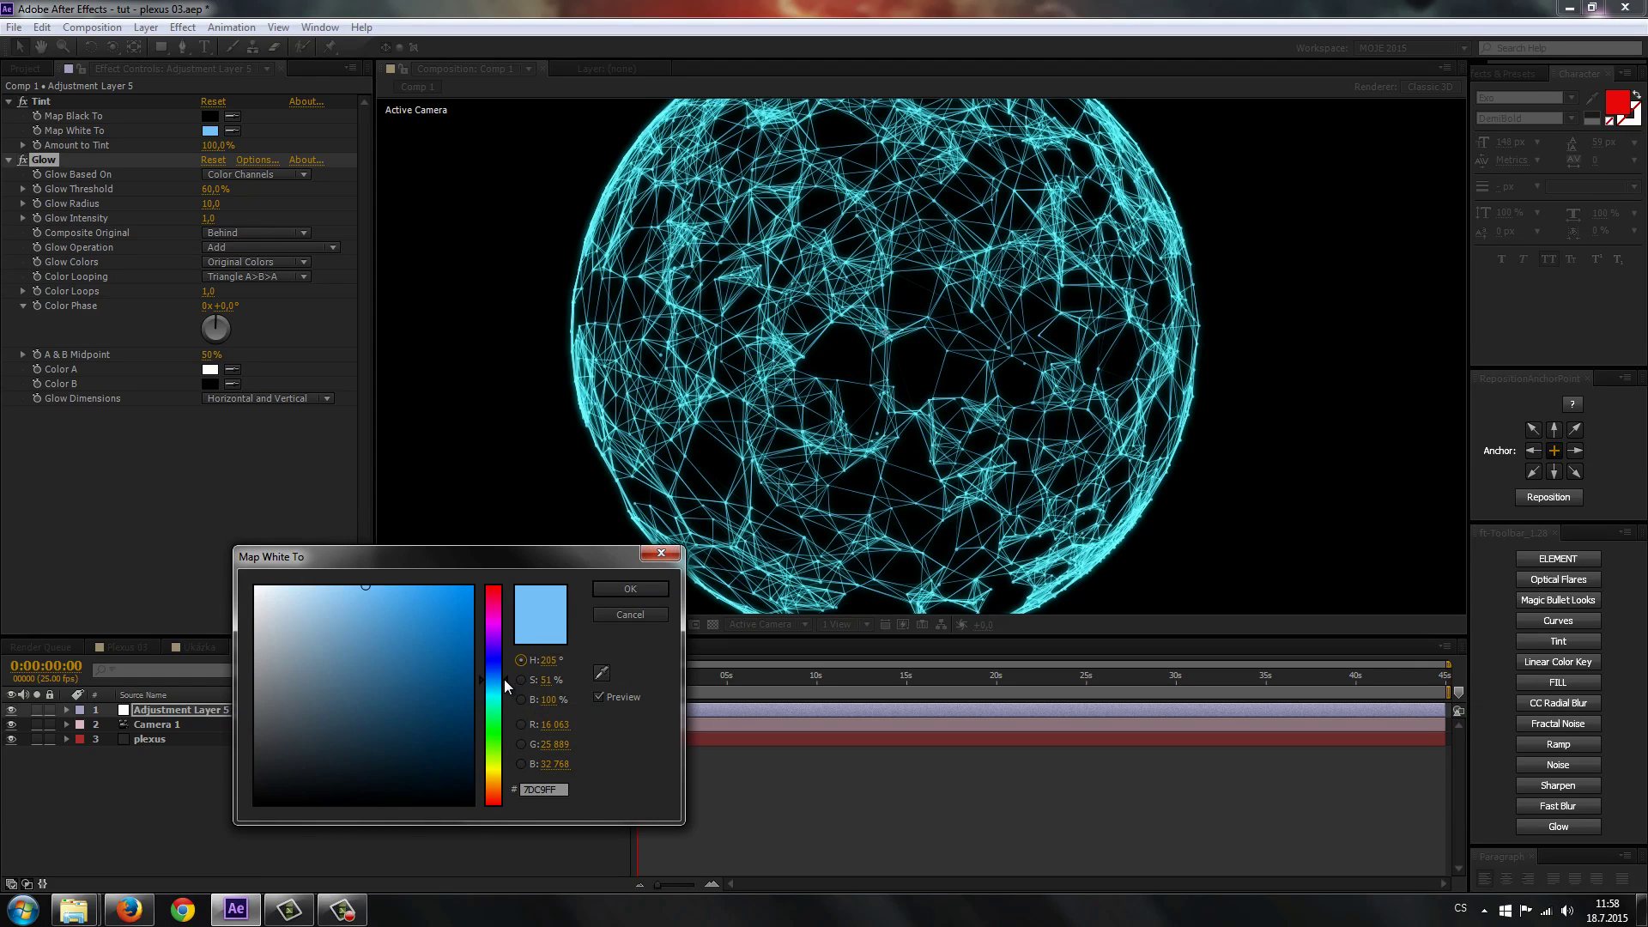
{"action": "left_click_drag", "start_coordinate": [504, 678], "coordinate": [501, 666]}
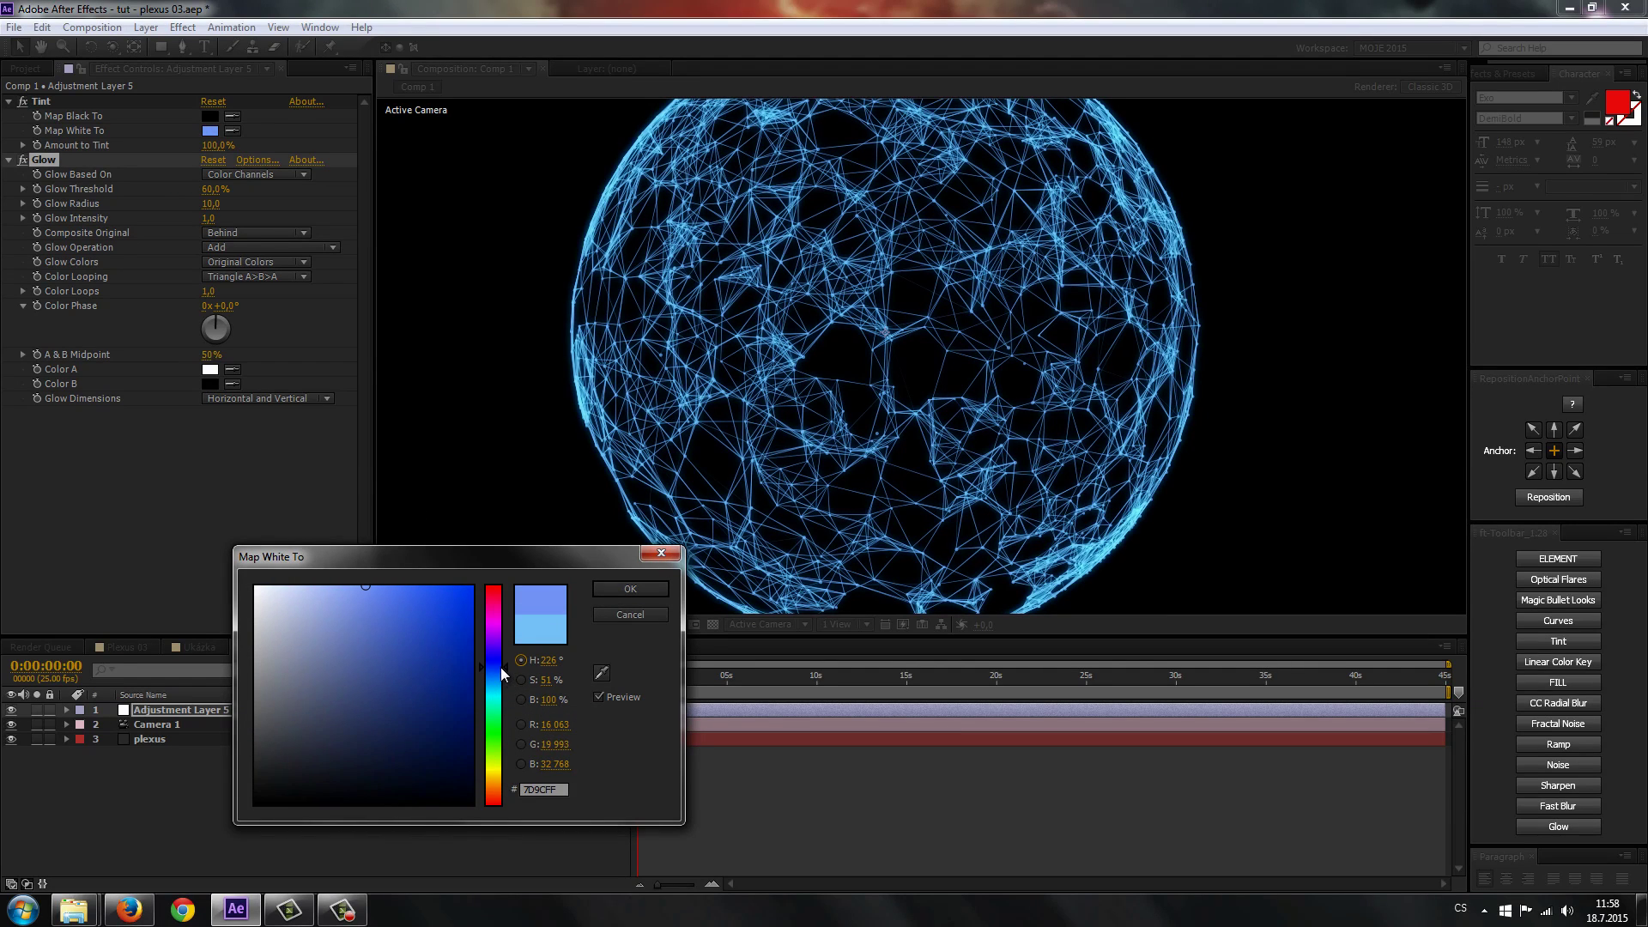
{"action": "left_click_drag", "start_coordinate": [502, 667], "coordinate": [501, 671]}
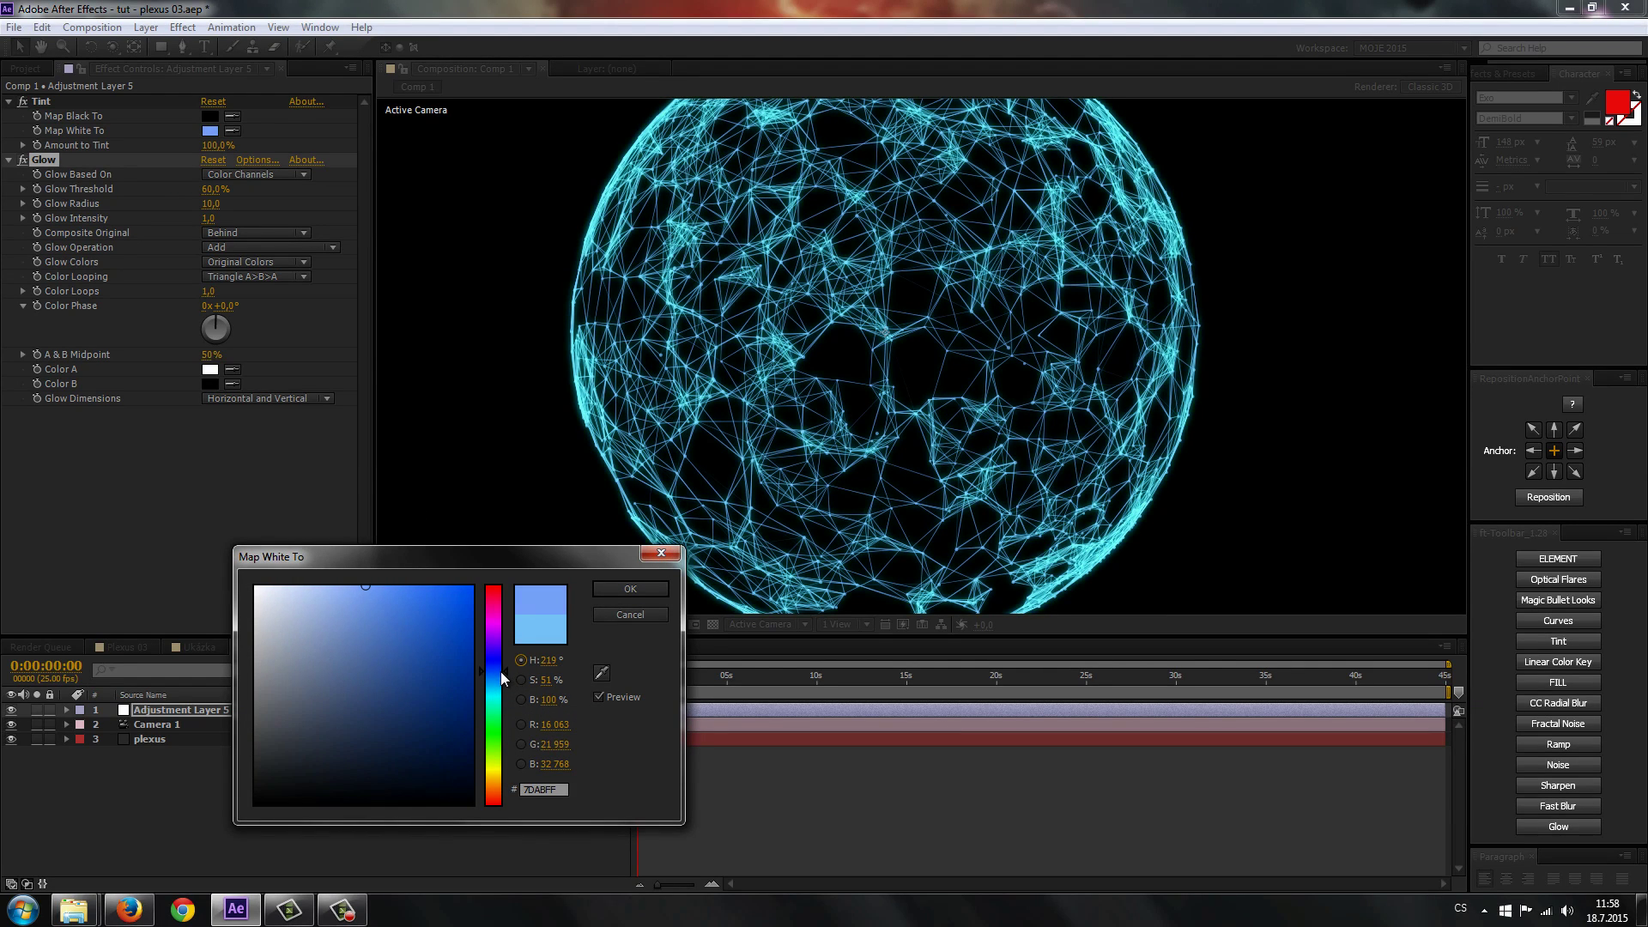
{"action": "left_click", "coordinate": [428, 596]}
{"action": "left_click_drag", "start_coordinate": [429, 596], "coordinate": [410, 586]}
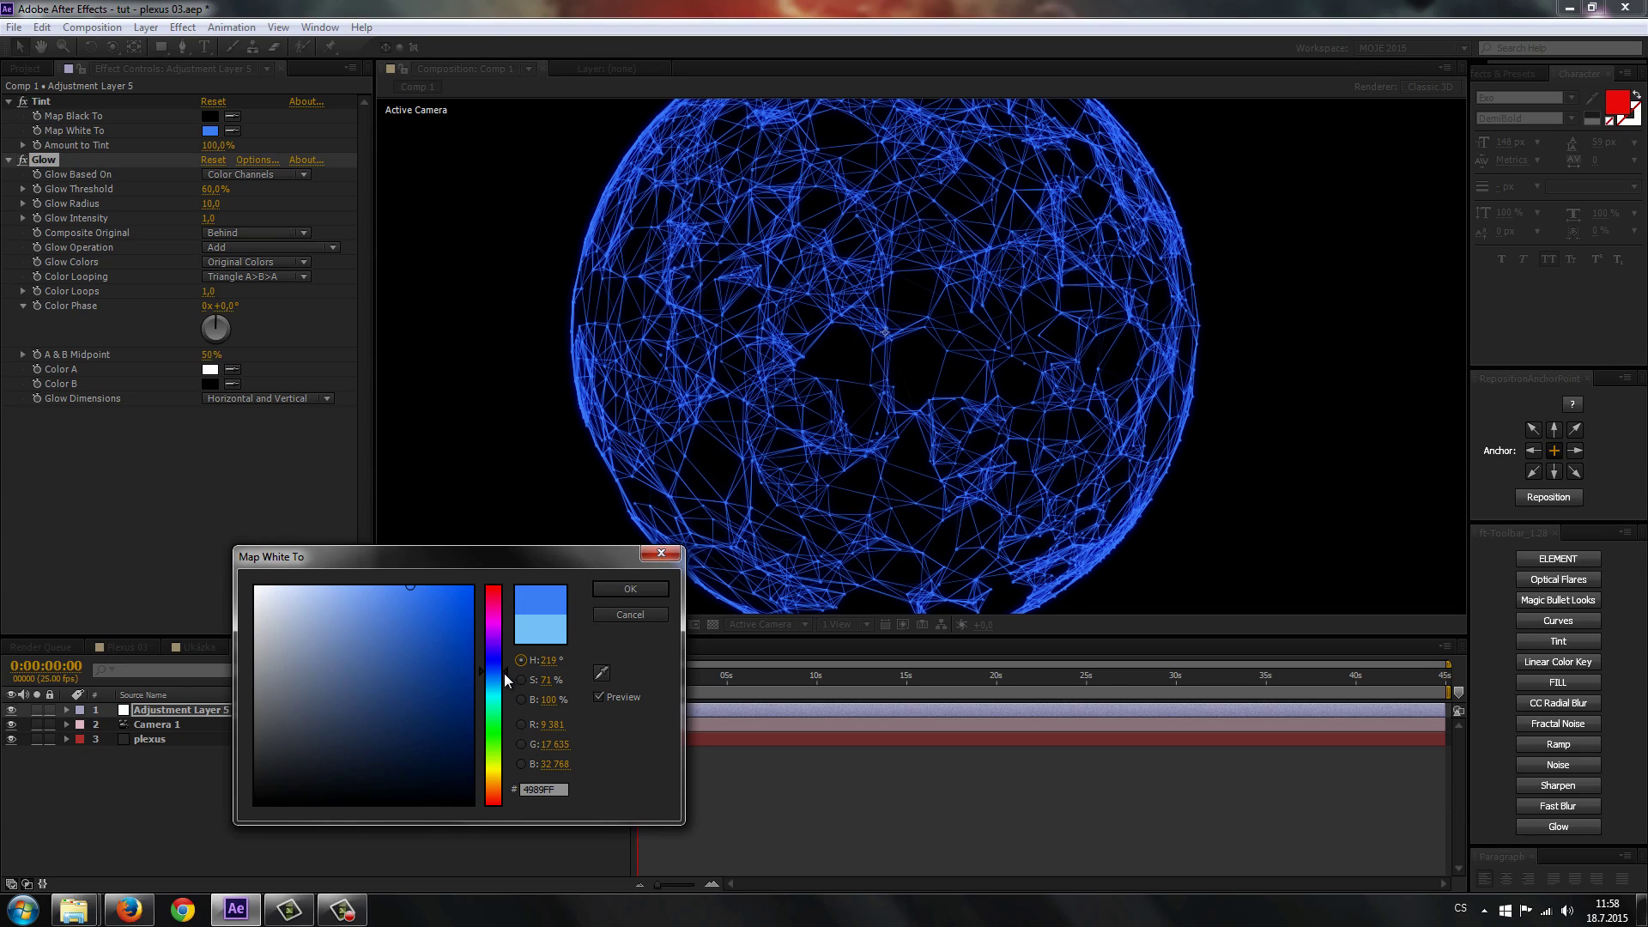
{"action": "left_click_drag", "start_coordinate": [504, 674], "coordinate": [506, 677]}
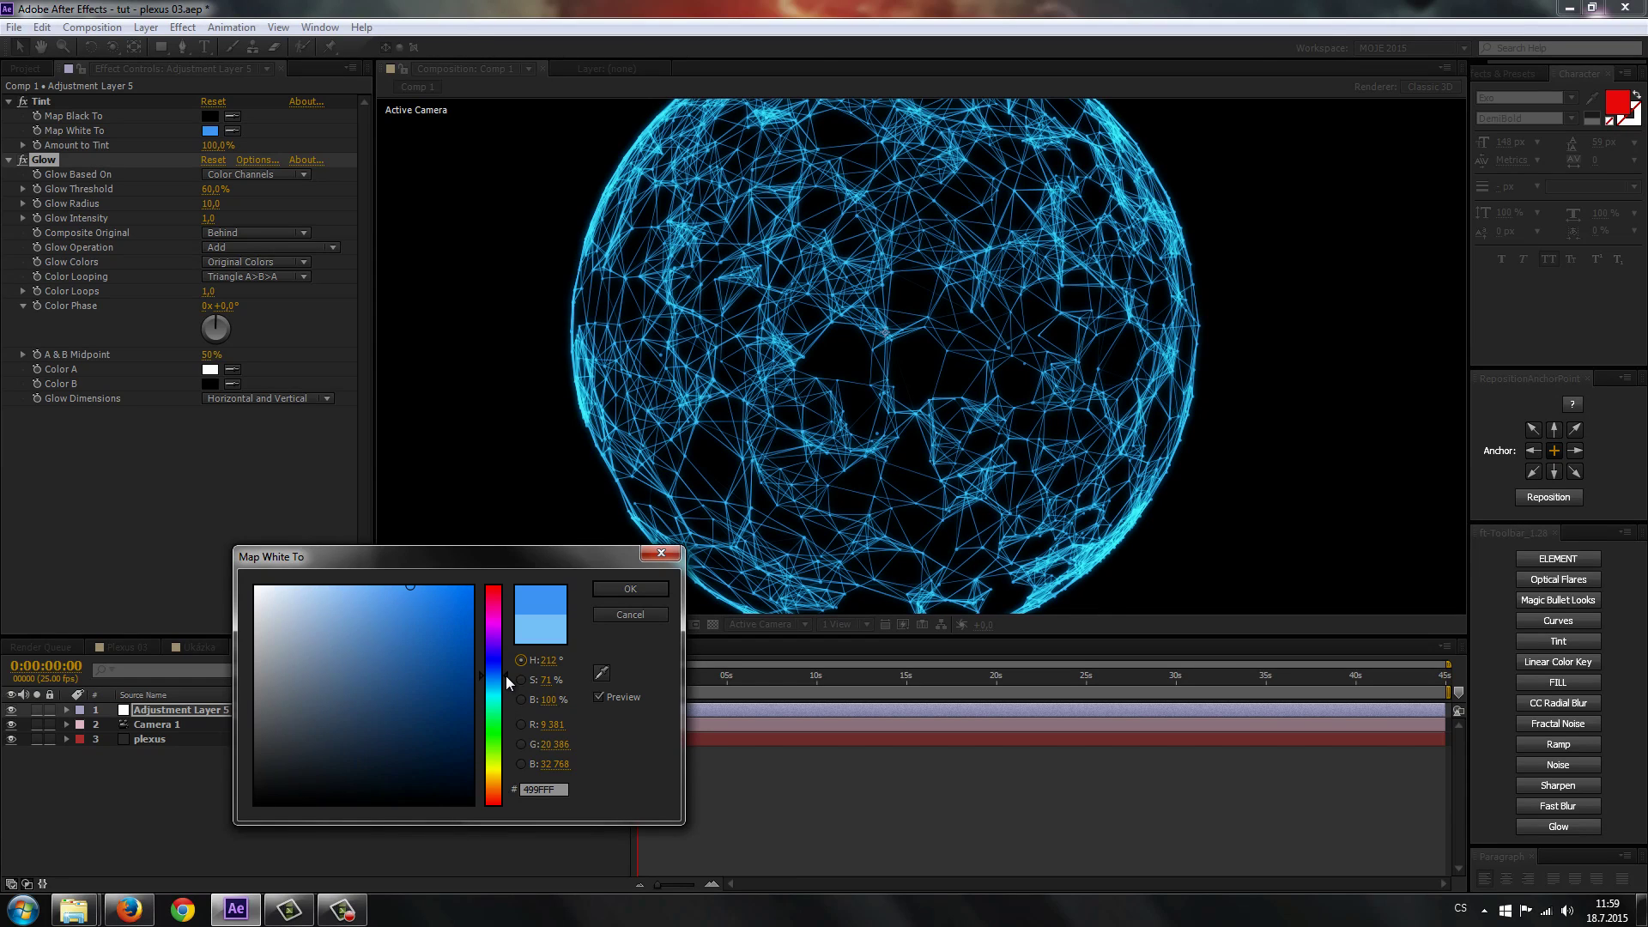
{"action": "left_click", "coordinate": [629, 589]}
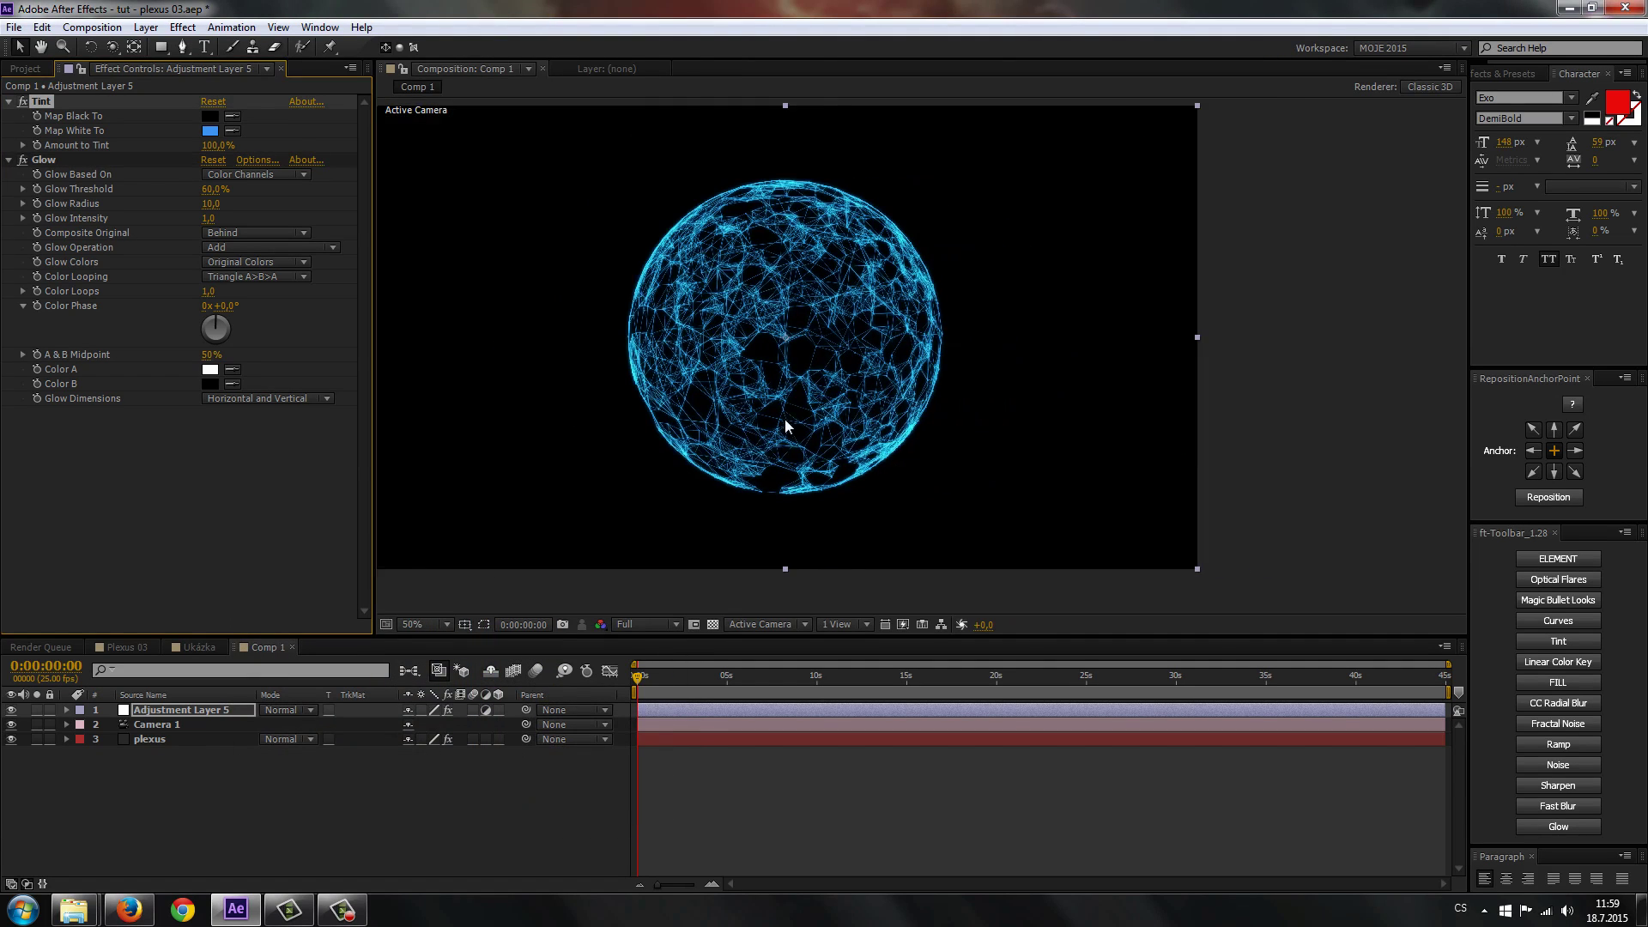
Turn on Depth of Field in Camera 1's Camera Options.
{"action": "key", "text": "slash"}
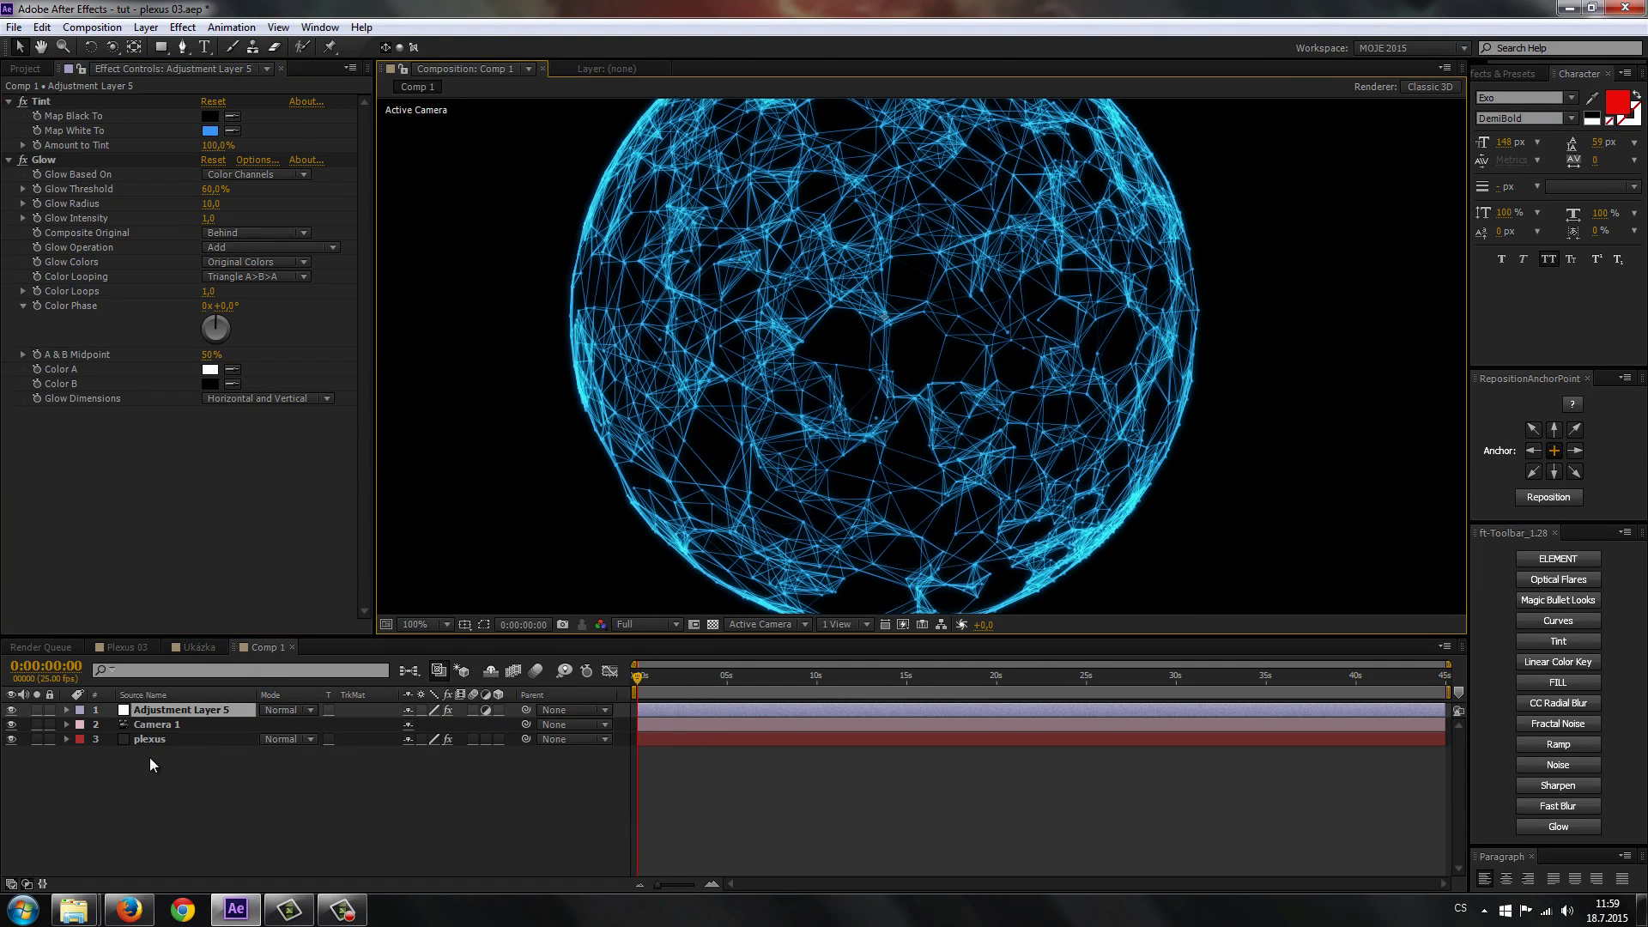
{"action": "left_click", "coordinate": [150, 758]}
{"action": "left_click", "coordinate": [143, 724]}
{"action": "left_click", "coordinate": [67, 724]}
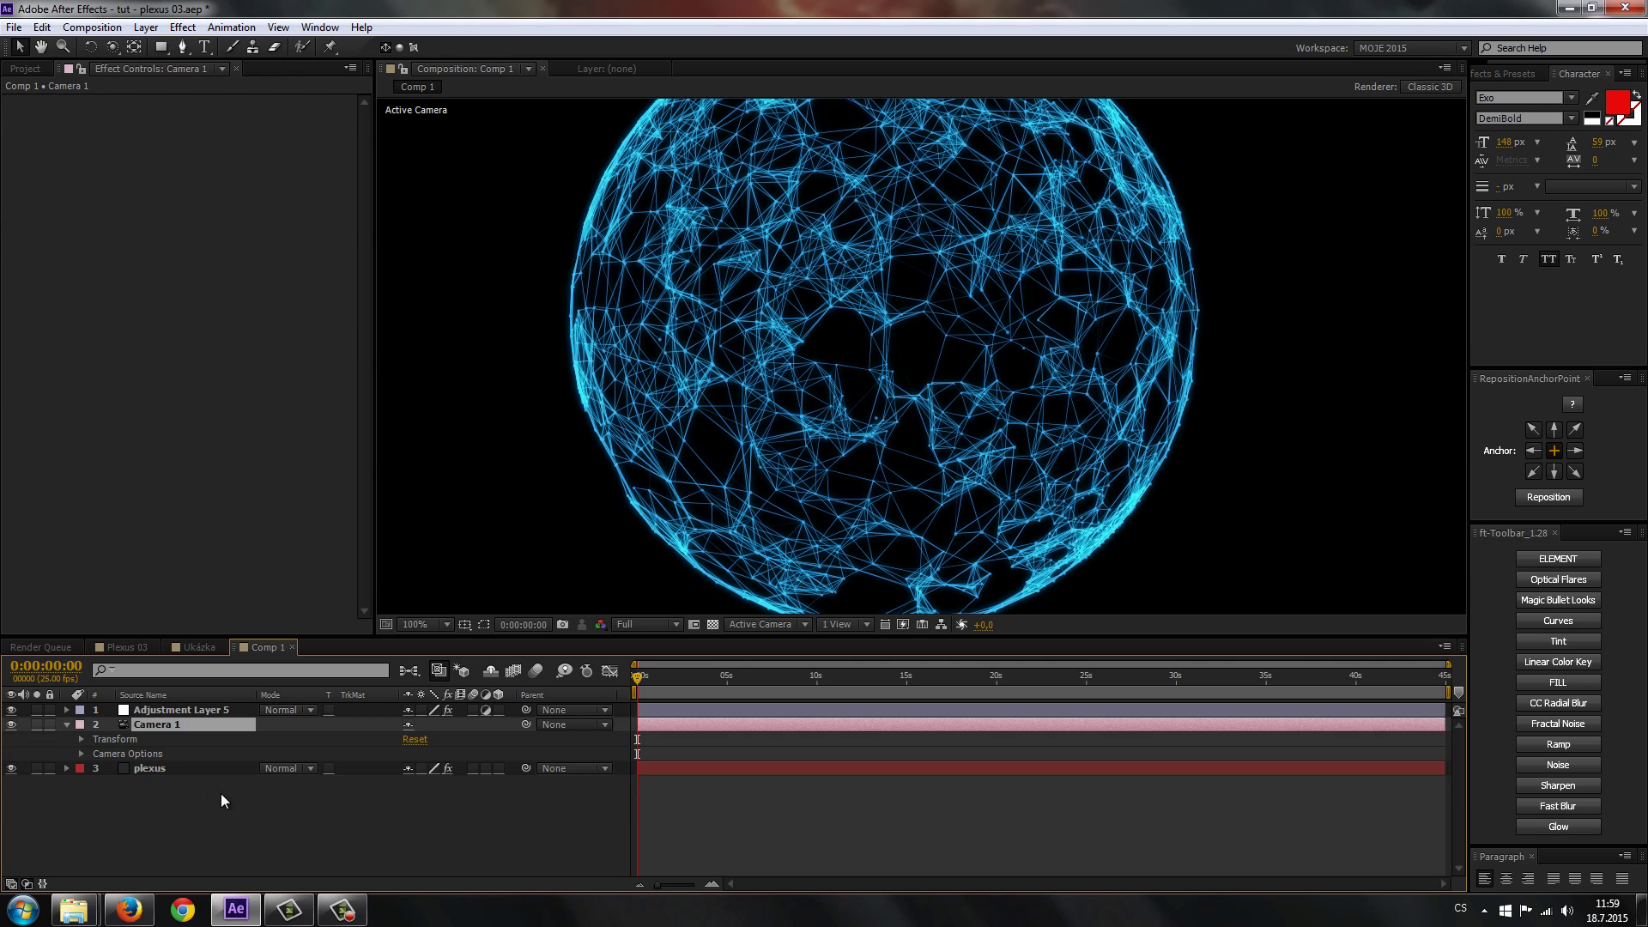
{"action": "left_click", "coordinate": [81, 738]}
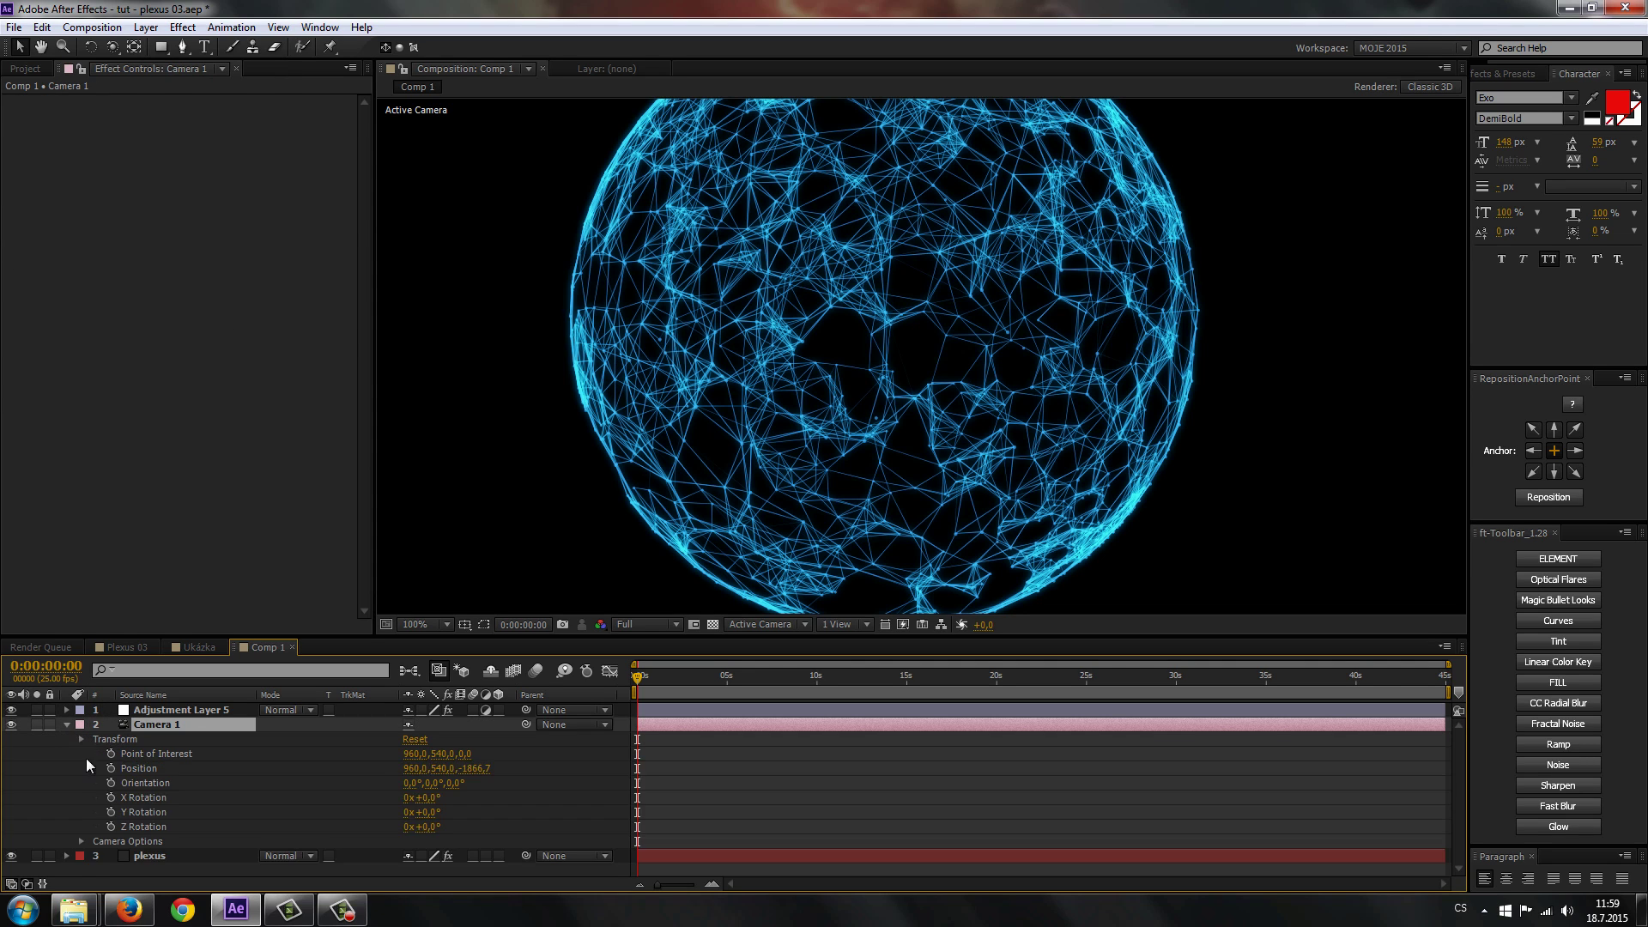
{"action": "left_click", "coordinate": [80, 737]}
{"action": "left_click", "coordinate": [81, 754]}
{"action": "scroll", "coordinate": [384, 825], "scroll_direction": "down", "scroll_amount": 2}
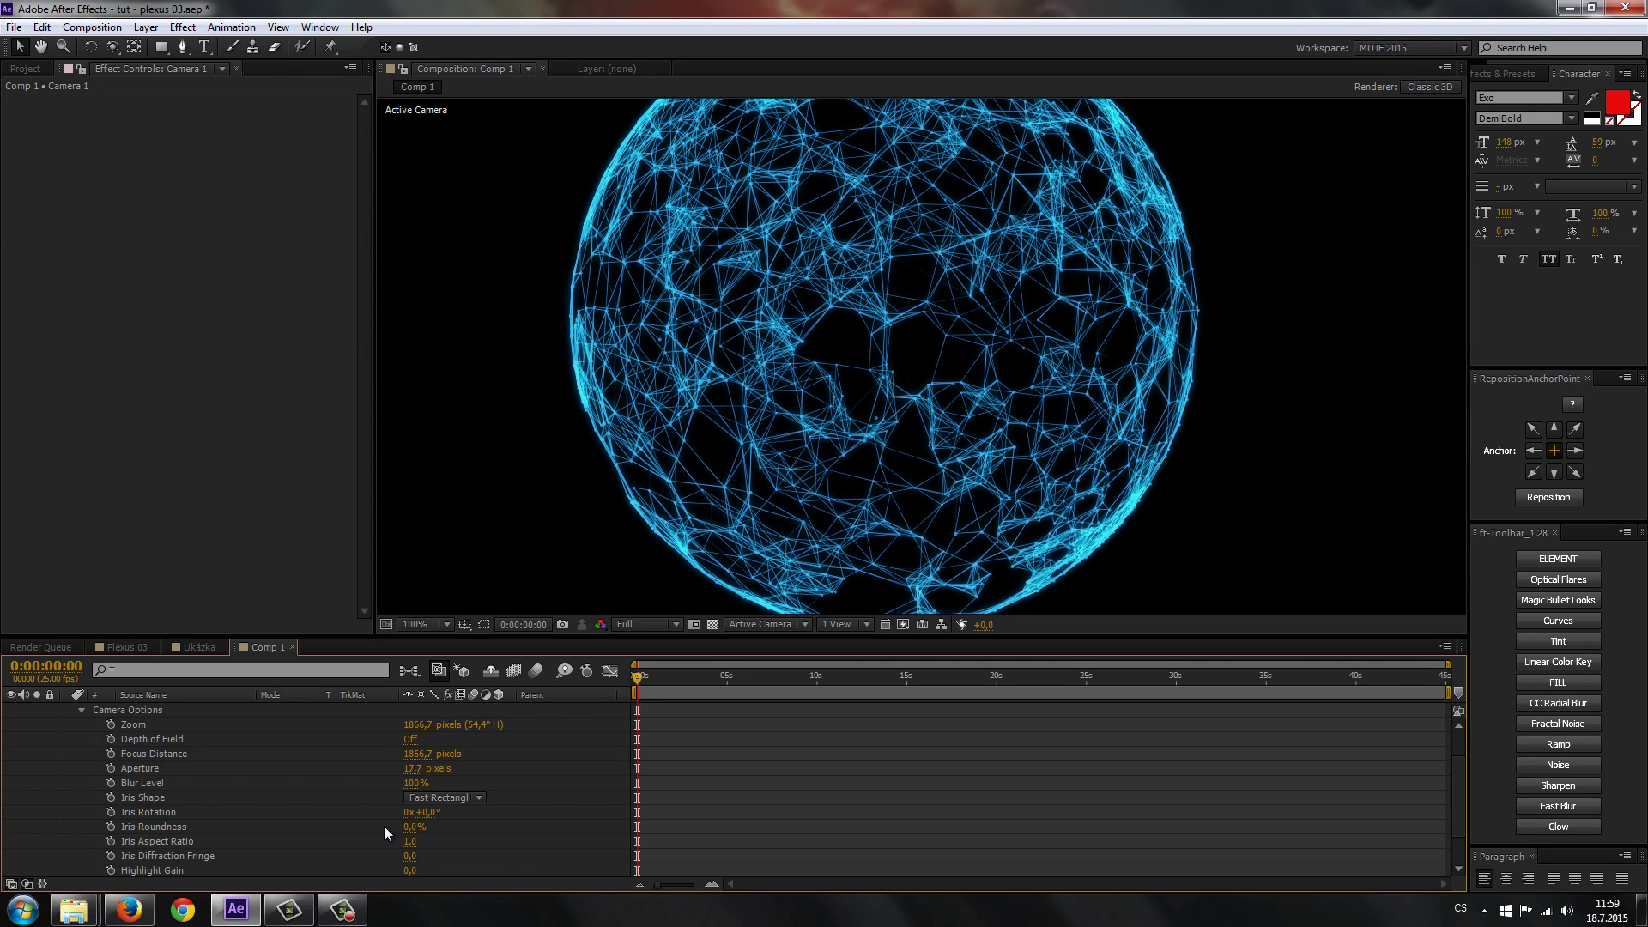
{"action": "left_click", "coordinate": [410, 739]}
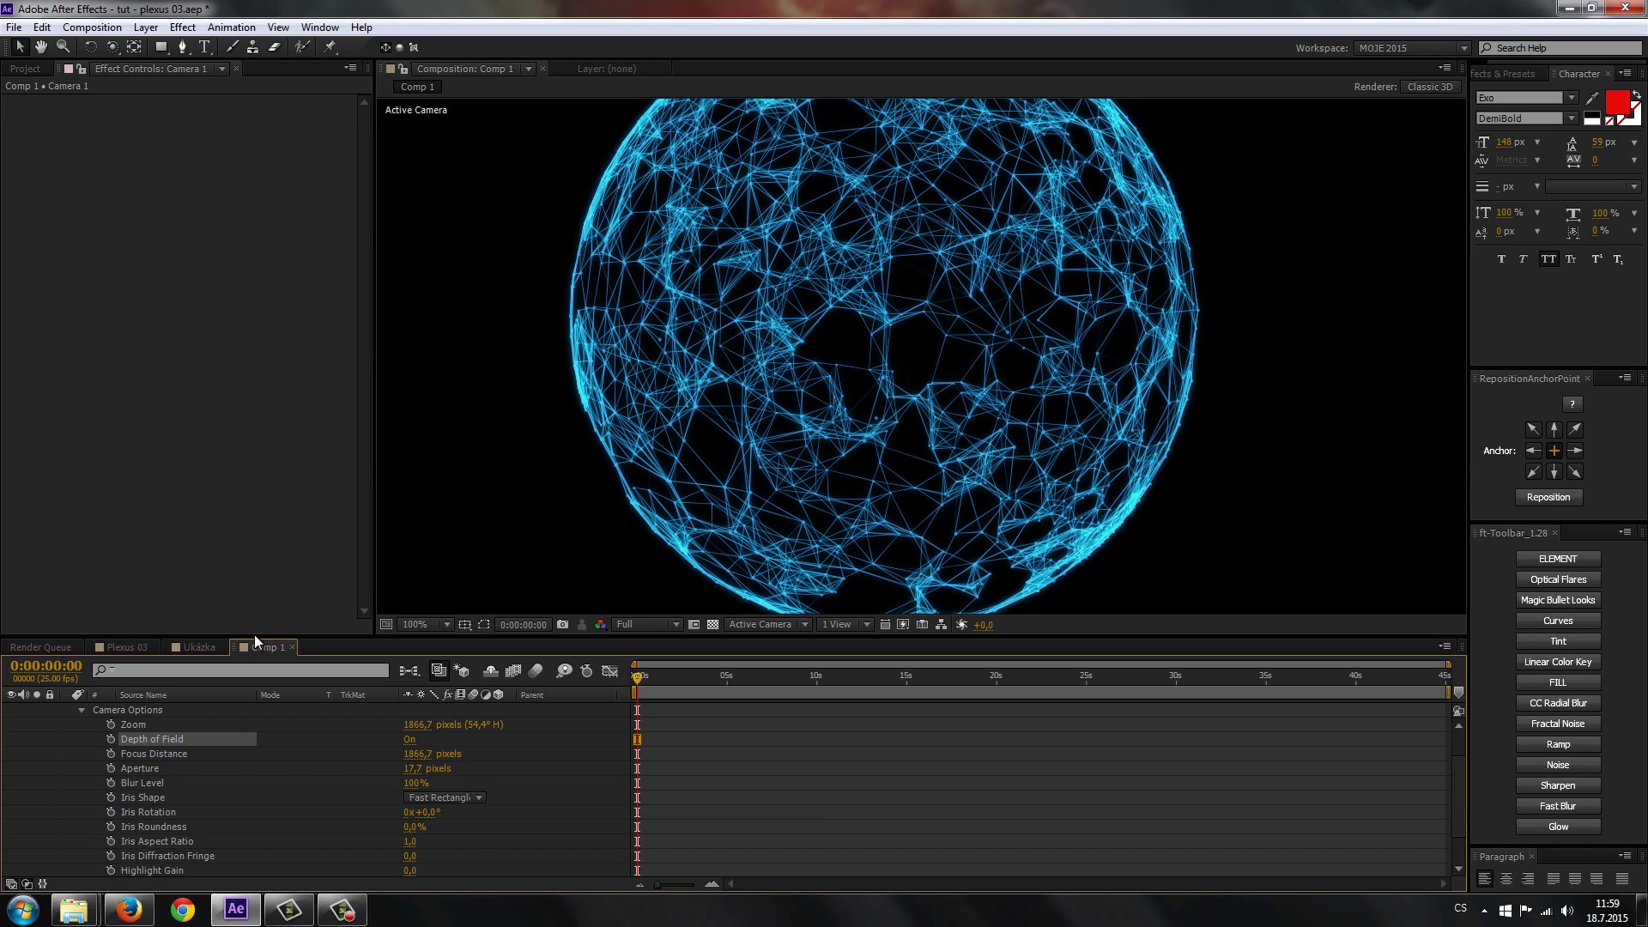
{"action": "scroll", "coordinate": [115, 712], "scroll_direction": "up", "scroll_amount": 2}
{"action": "left_click", "coordinate": [65, 723]}
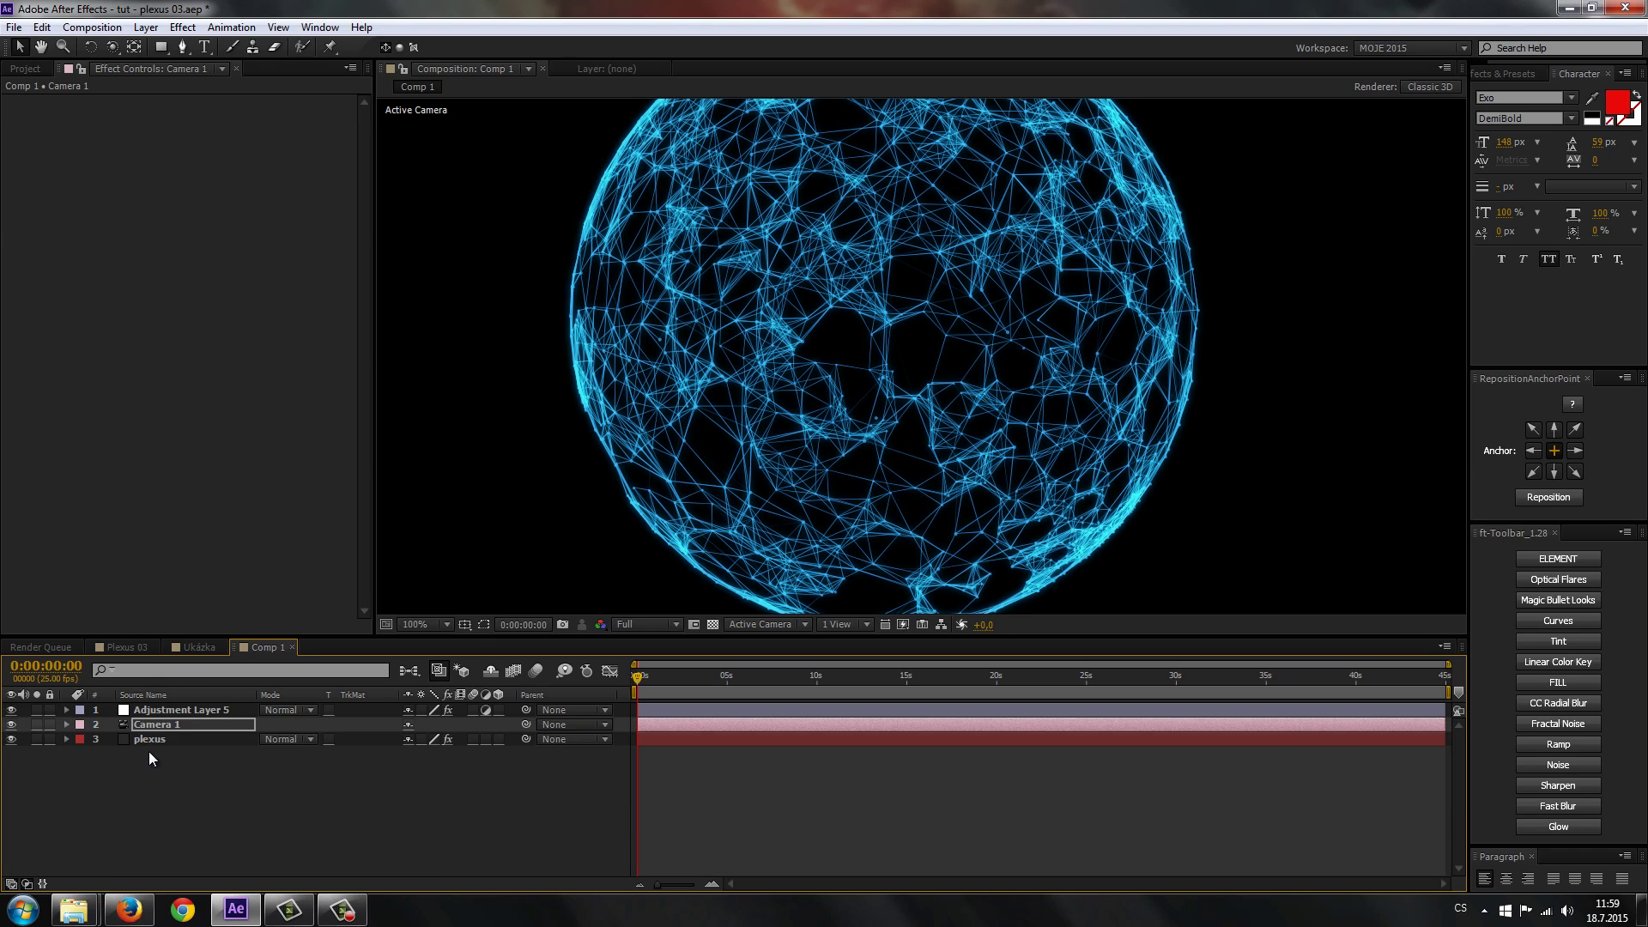
Set the Plexus effect's Depth of Field to Camera Settings, then collapse the plexus layer.
{"action": "left_click", "coordinate": [197, 739]}
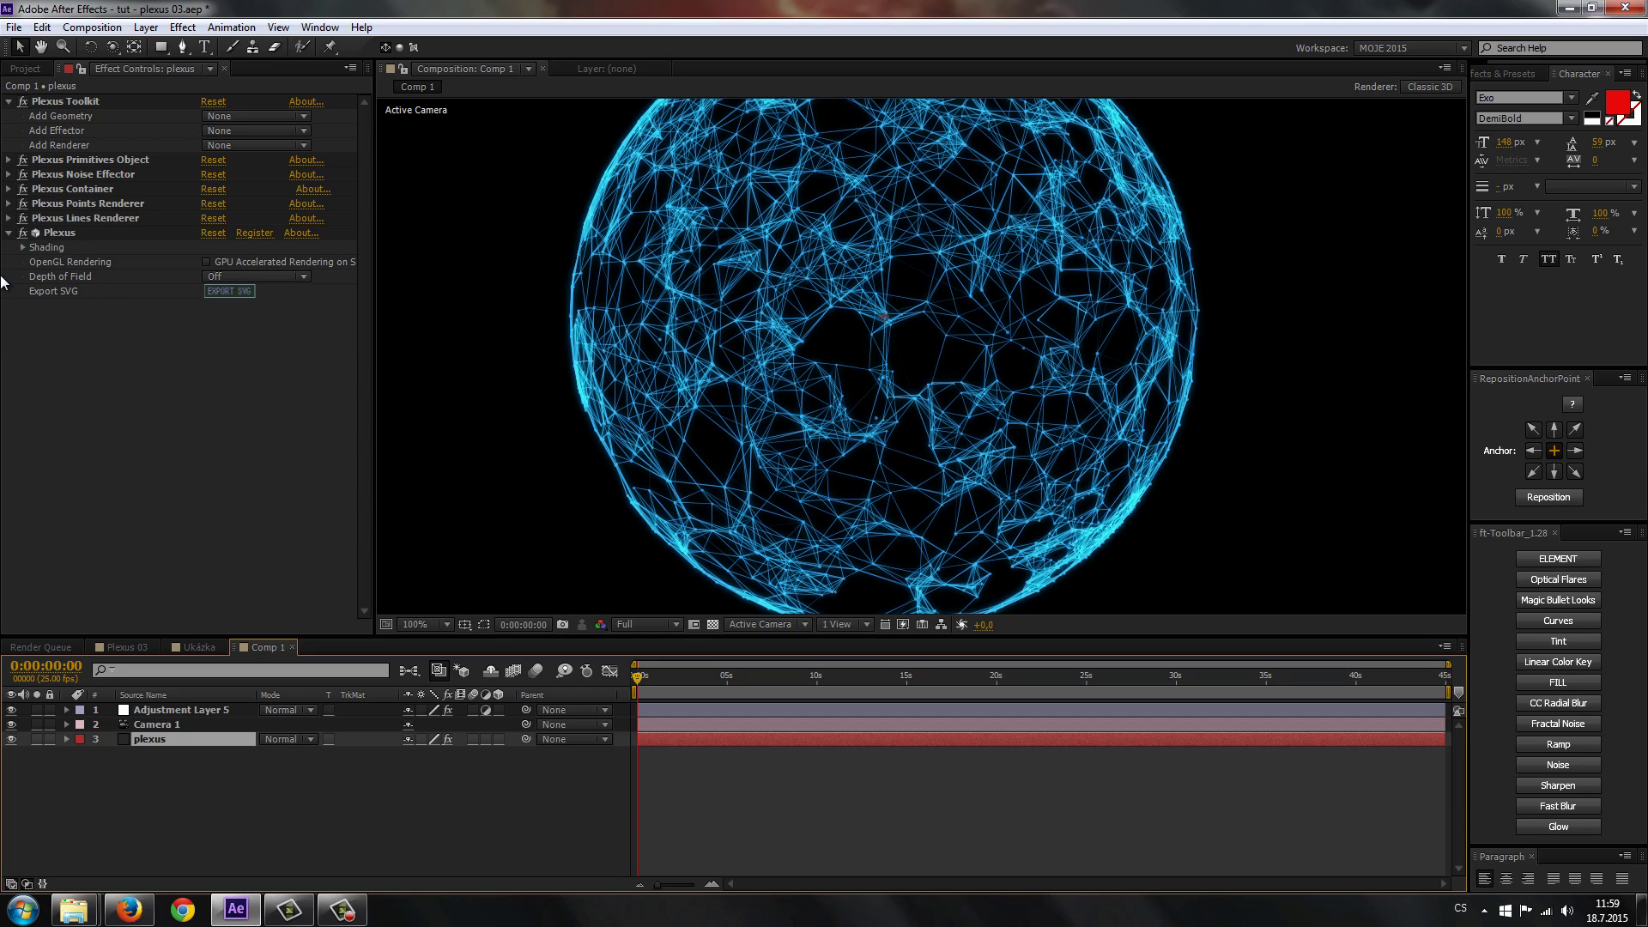
{"action": "left_click", "coordinate": [62, 232]}
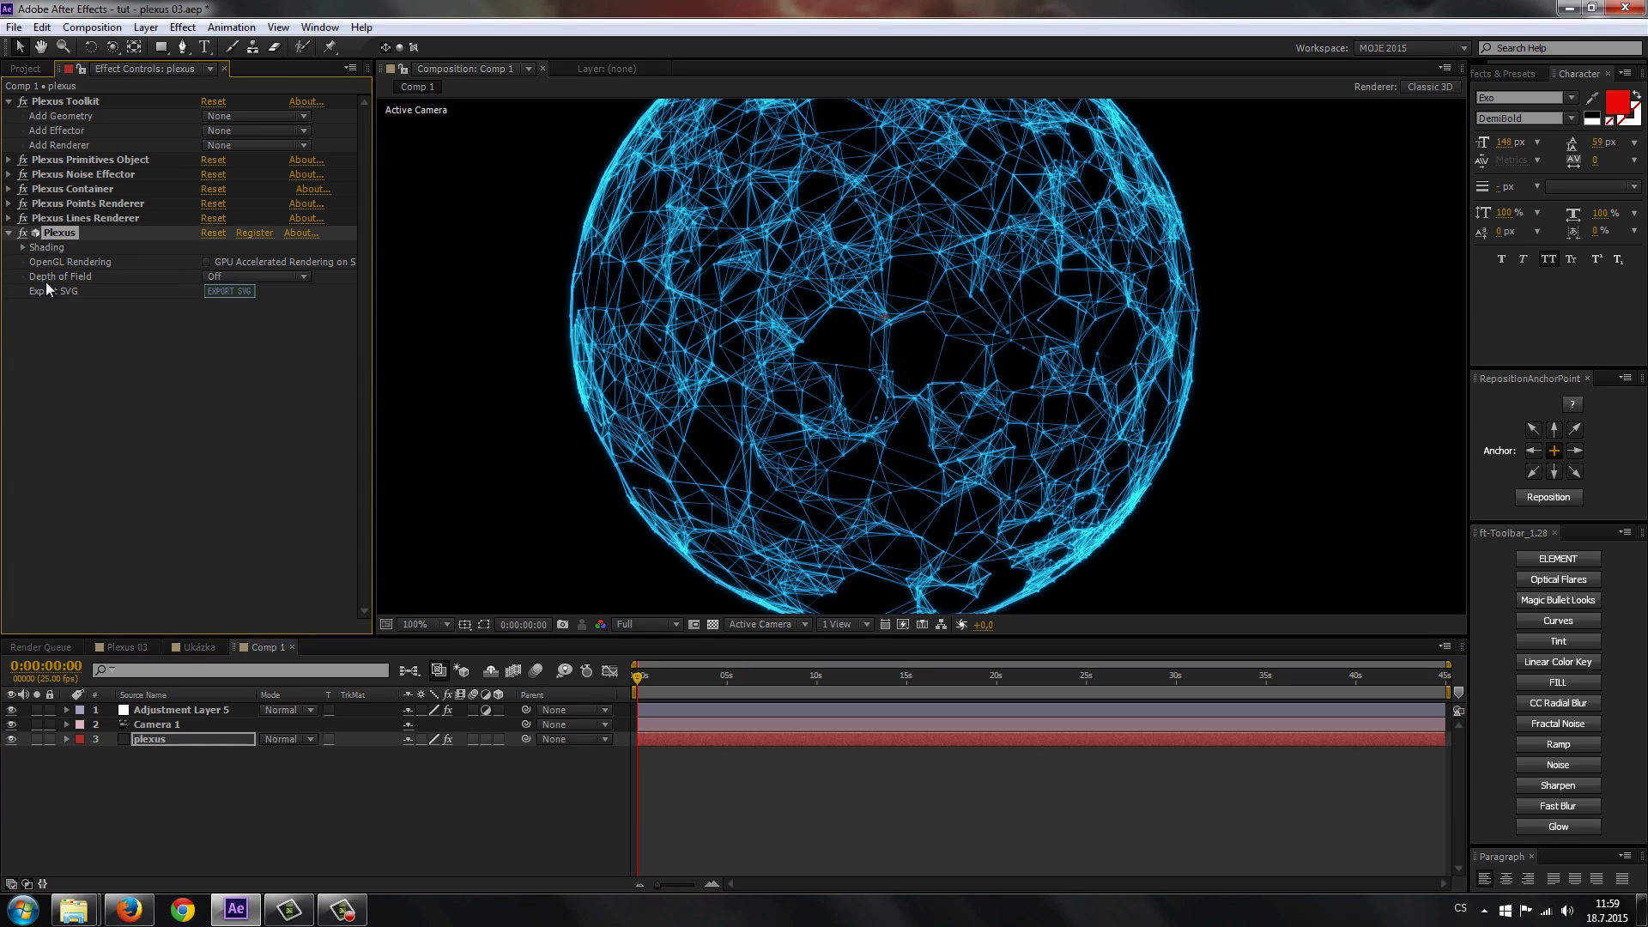
{"action": "left_click", "coordinate": [227, 277]}
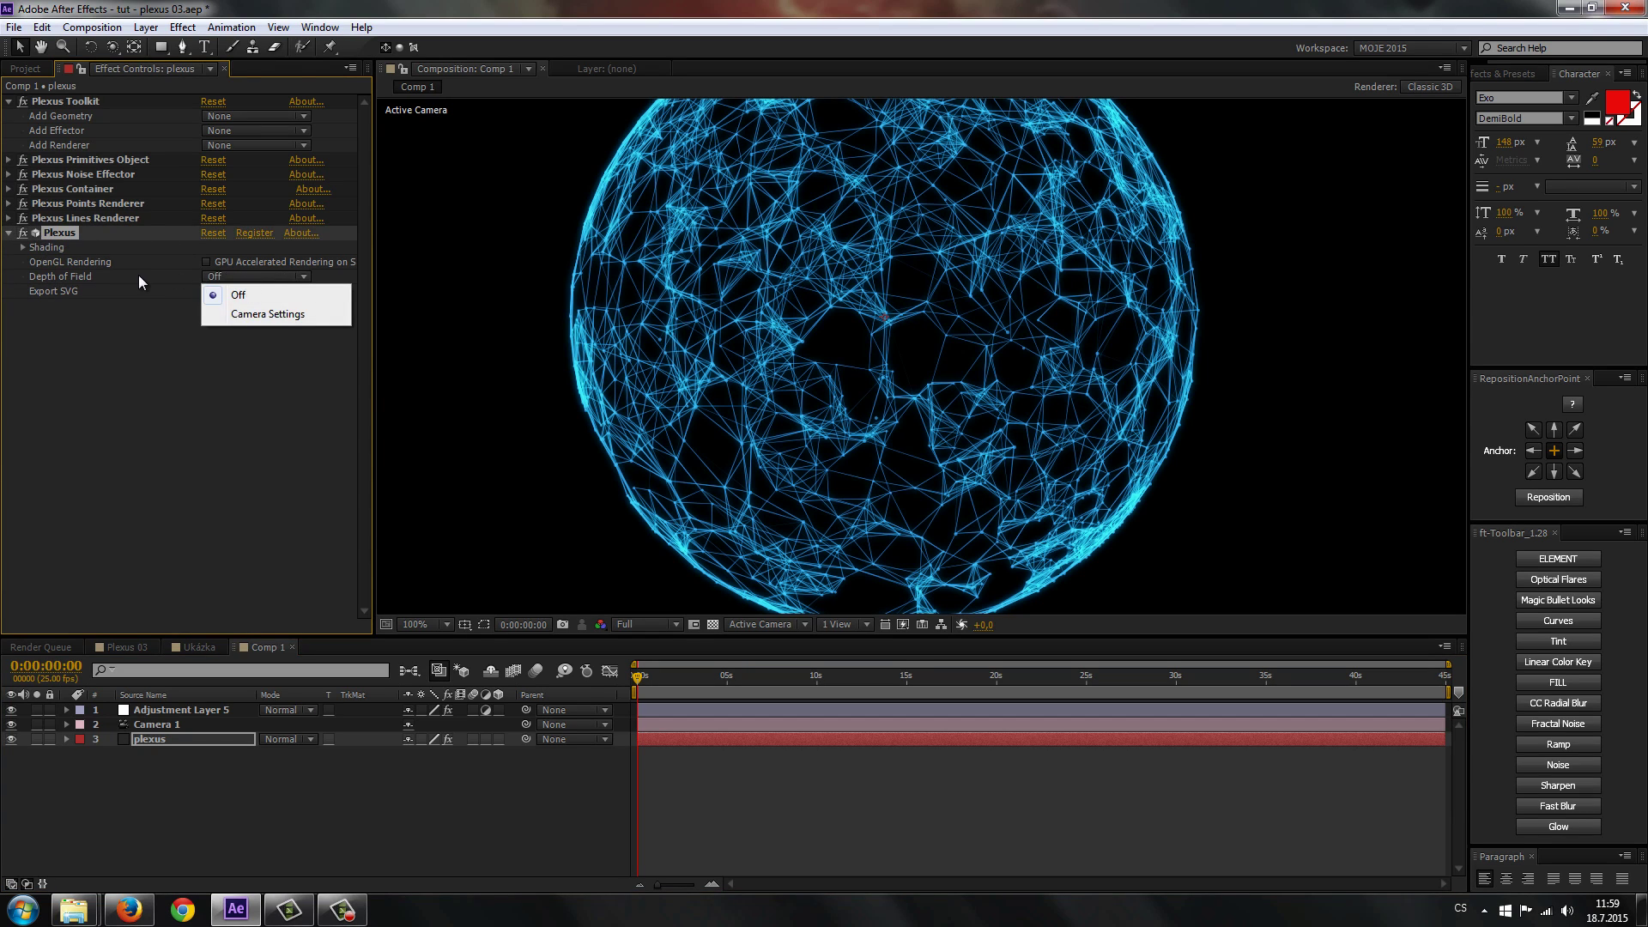
{"action": "left_click", "coordinate": [240, 311]}
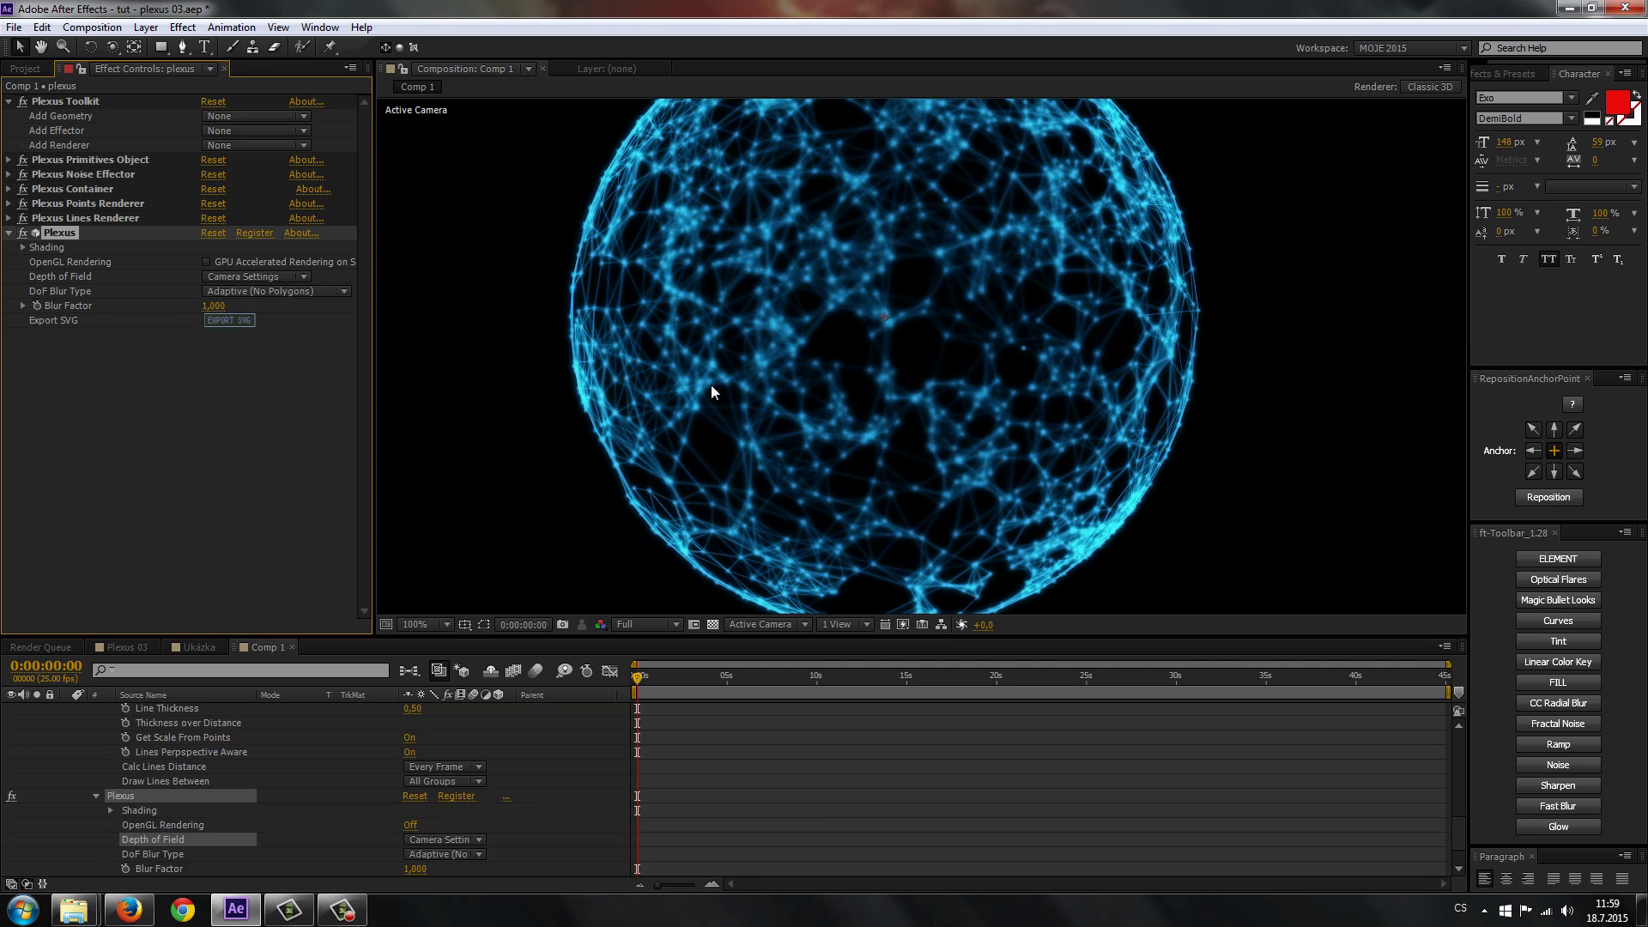
{"action": "left_click", "coordinate": [9, 232]}
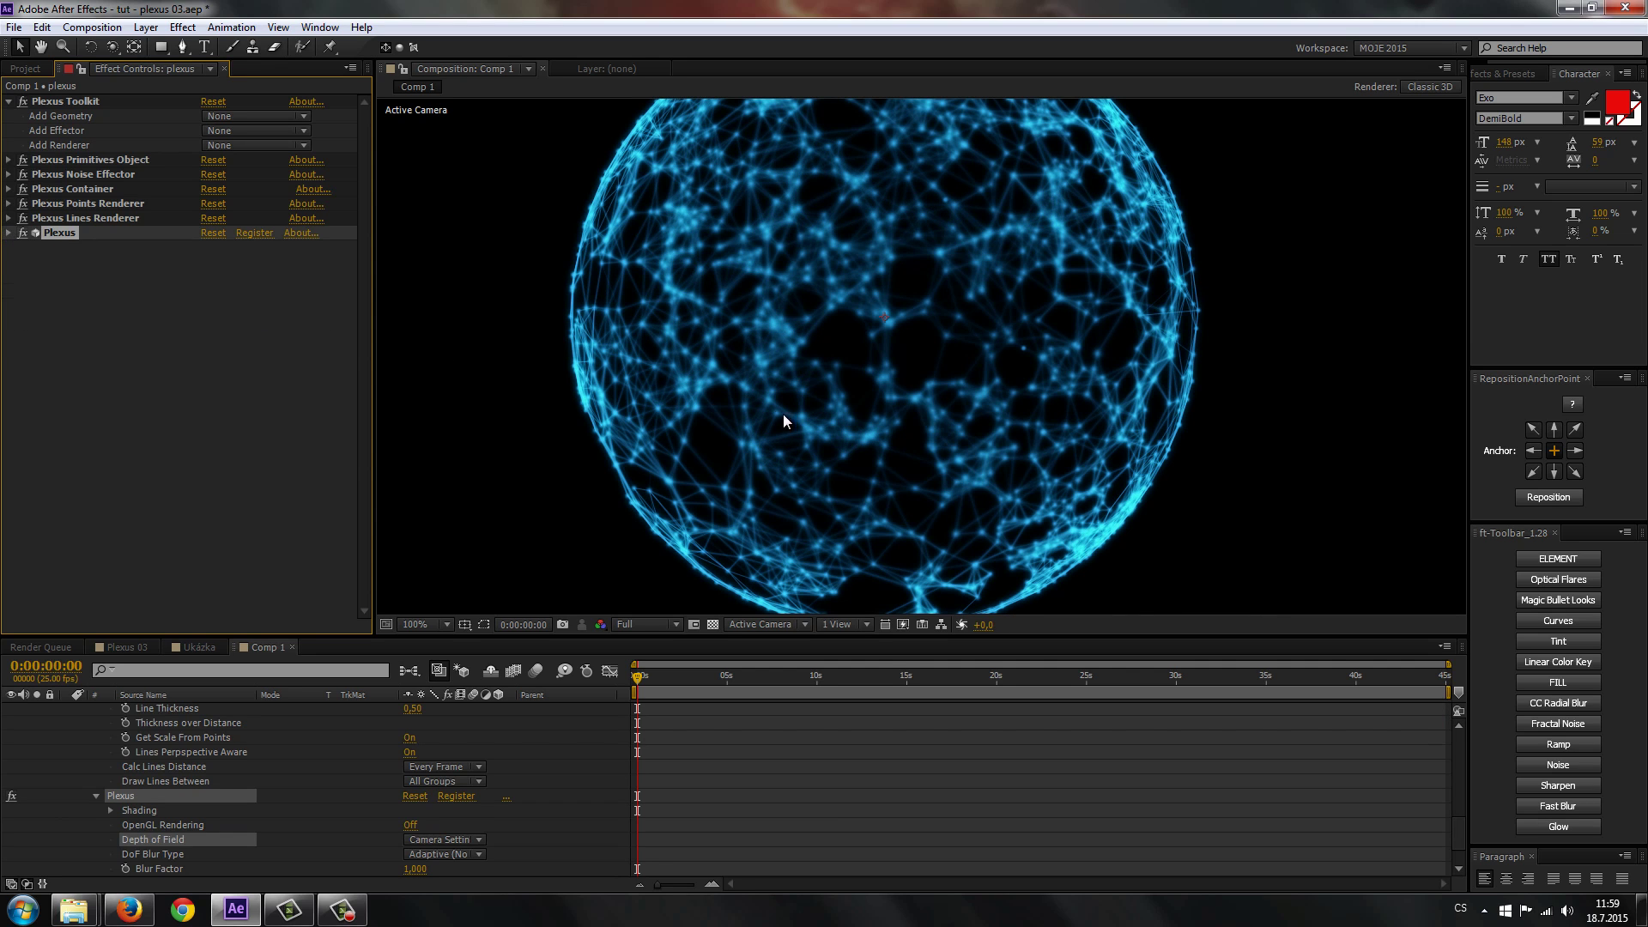
{"action": "scroll", "coordinate": [829, 410], "scroll_direction": "down", "scroll_amount": 2}
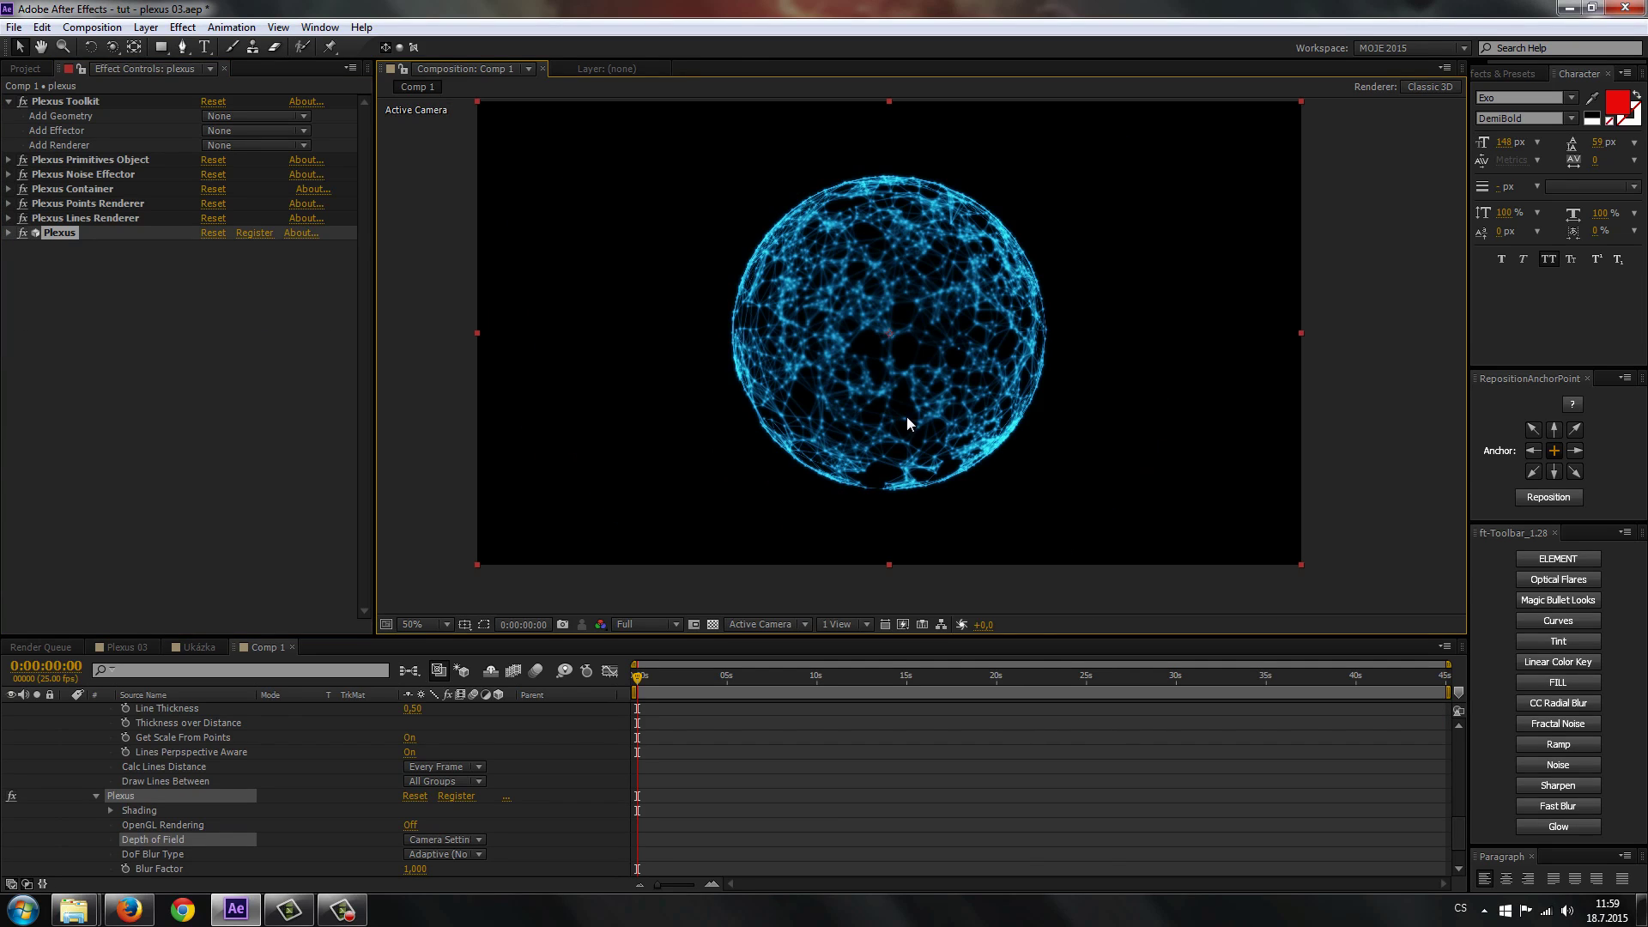
{"action": "scroll", "coordinate": [878, 410], "scroll_direction": "up", "scroll_amount": 2}
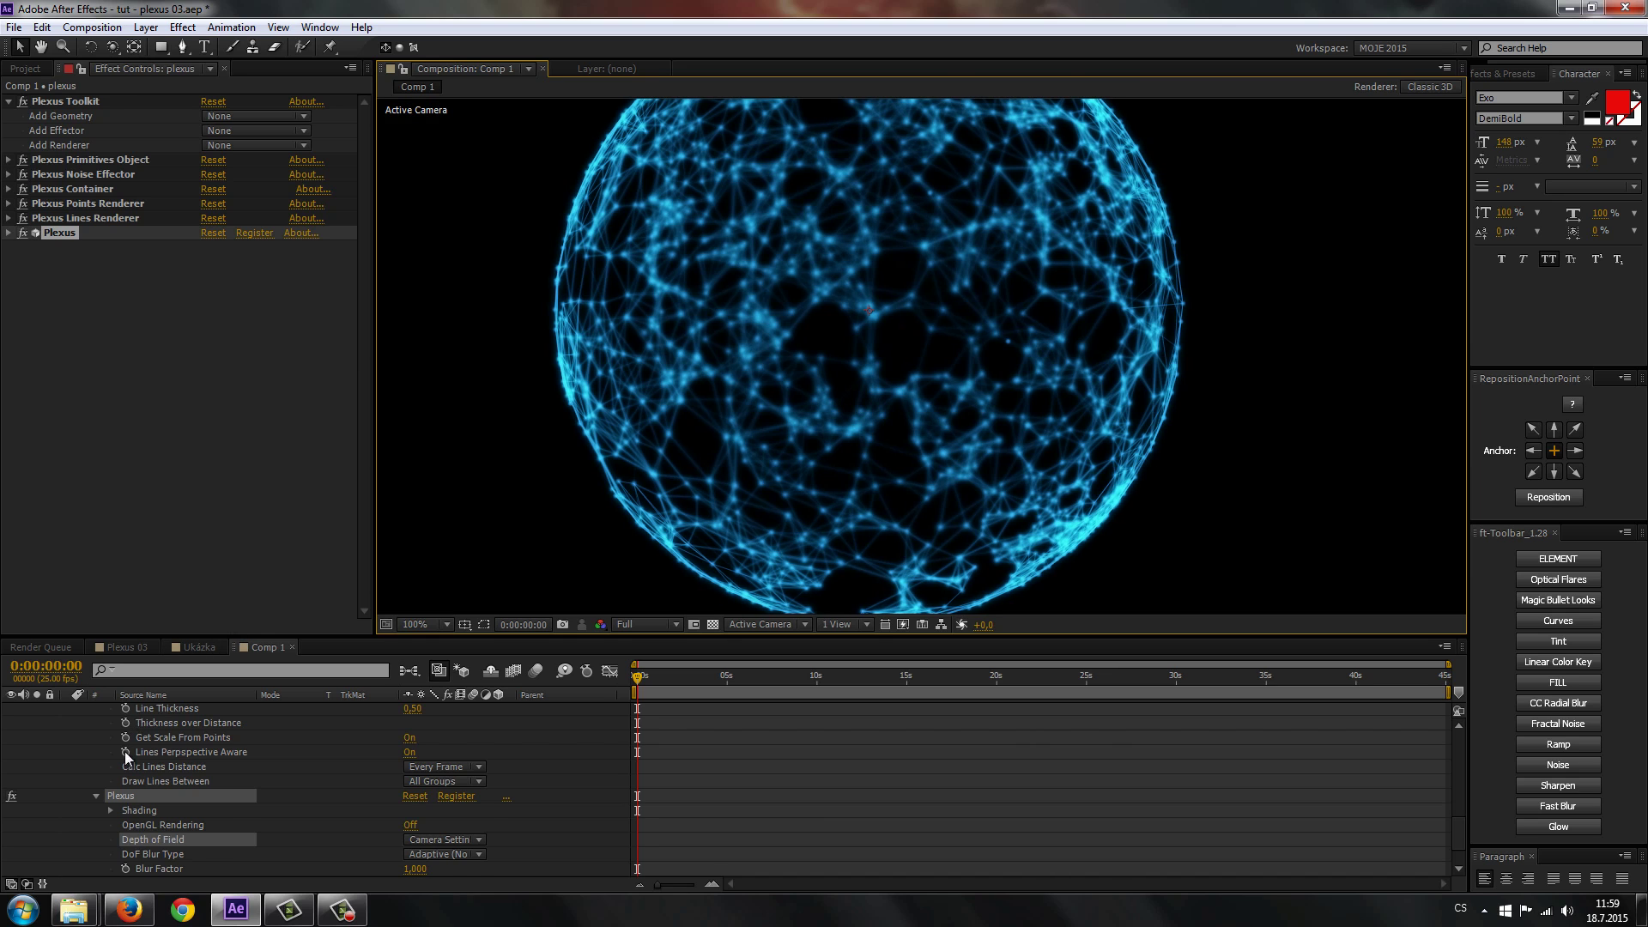
{"action": "scroll", "coordinate": [126, 750], "scroll_direction": "up", "scroll_amount": 5}
{"action": "scroll", "coordinate": [170, 735], "scroll_direction": "up", "scroll_amount": 5}
{"action": "scroll", "coordinate": [100, 734], "scroll_direction": "up", "scroll_amount": 5}
{"action": "scroll", "coordinate": [92, 729], "scroll_direction": "up", "scroll_amount": 5}
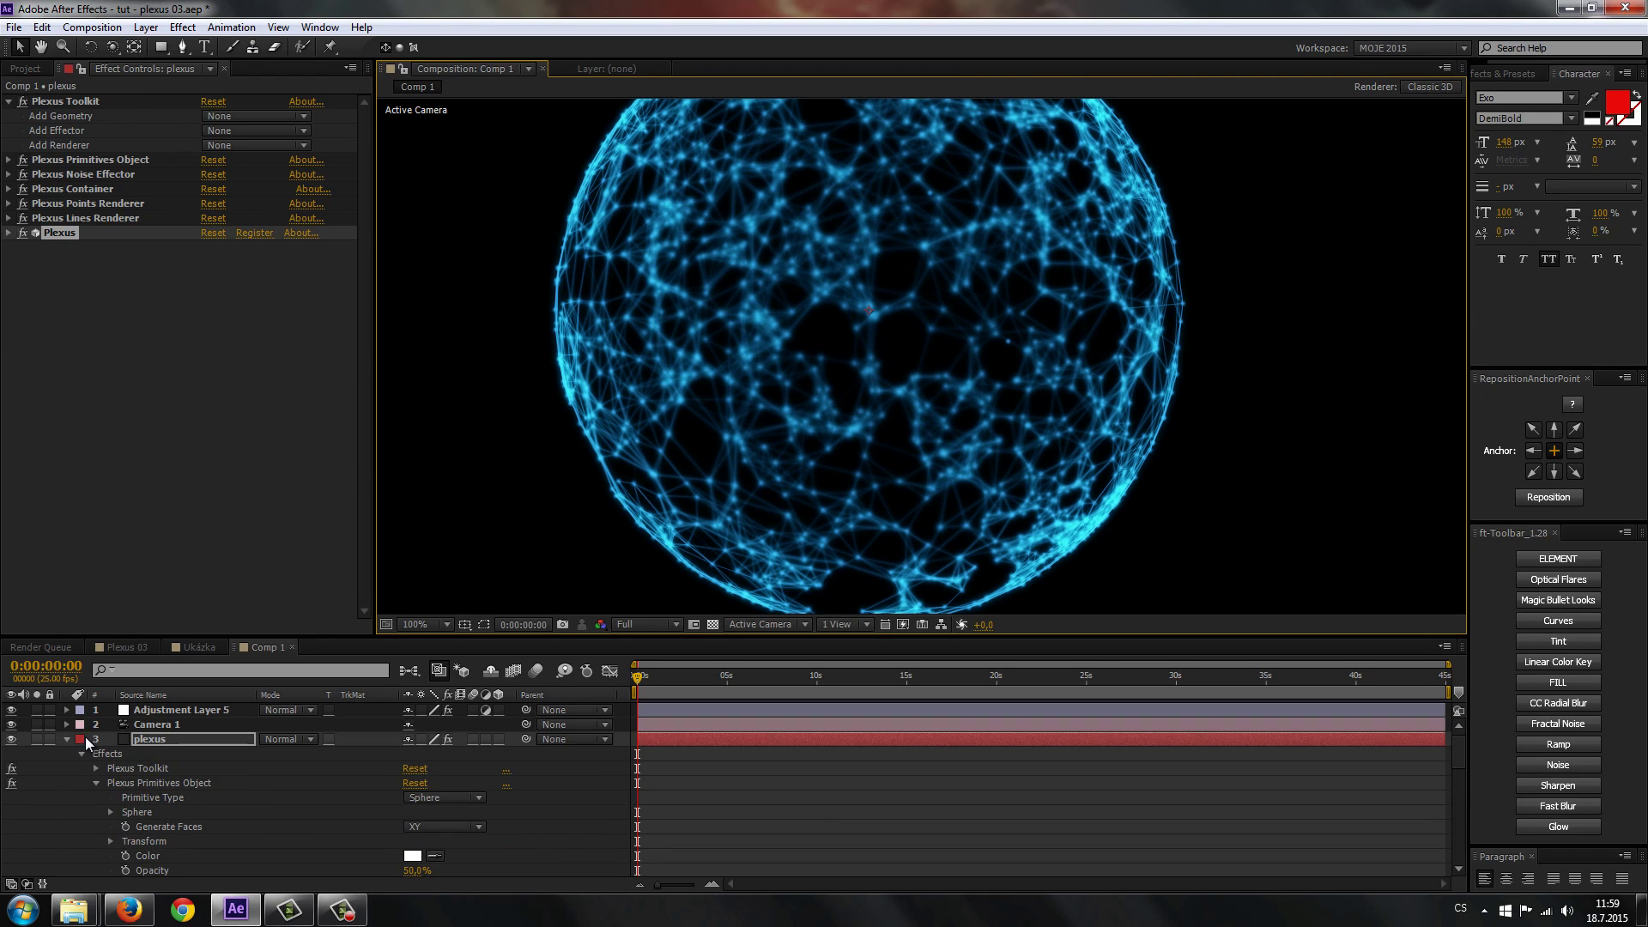
{"action": "left_click", "coordinate": [67, 737]}
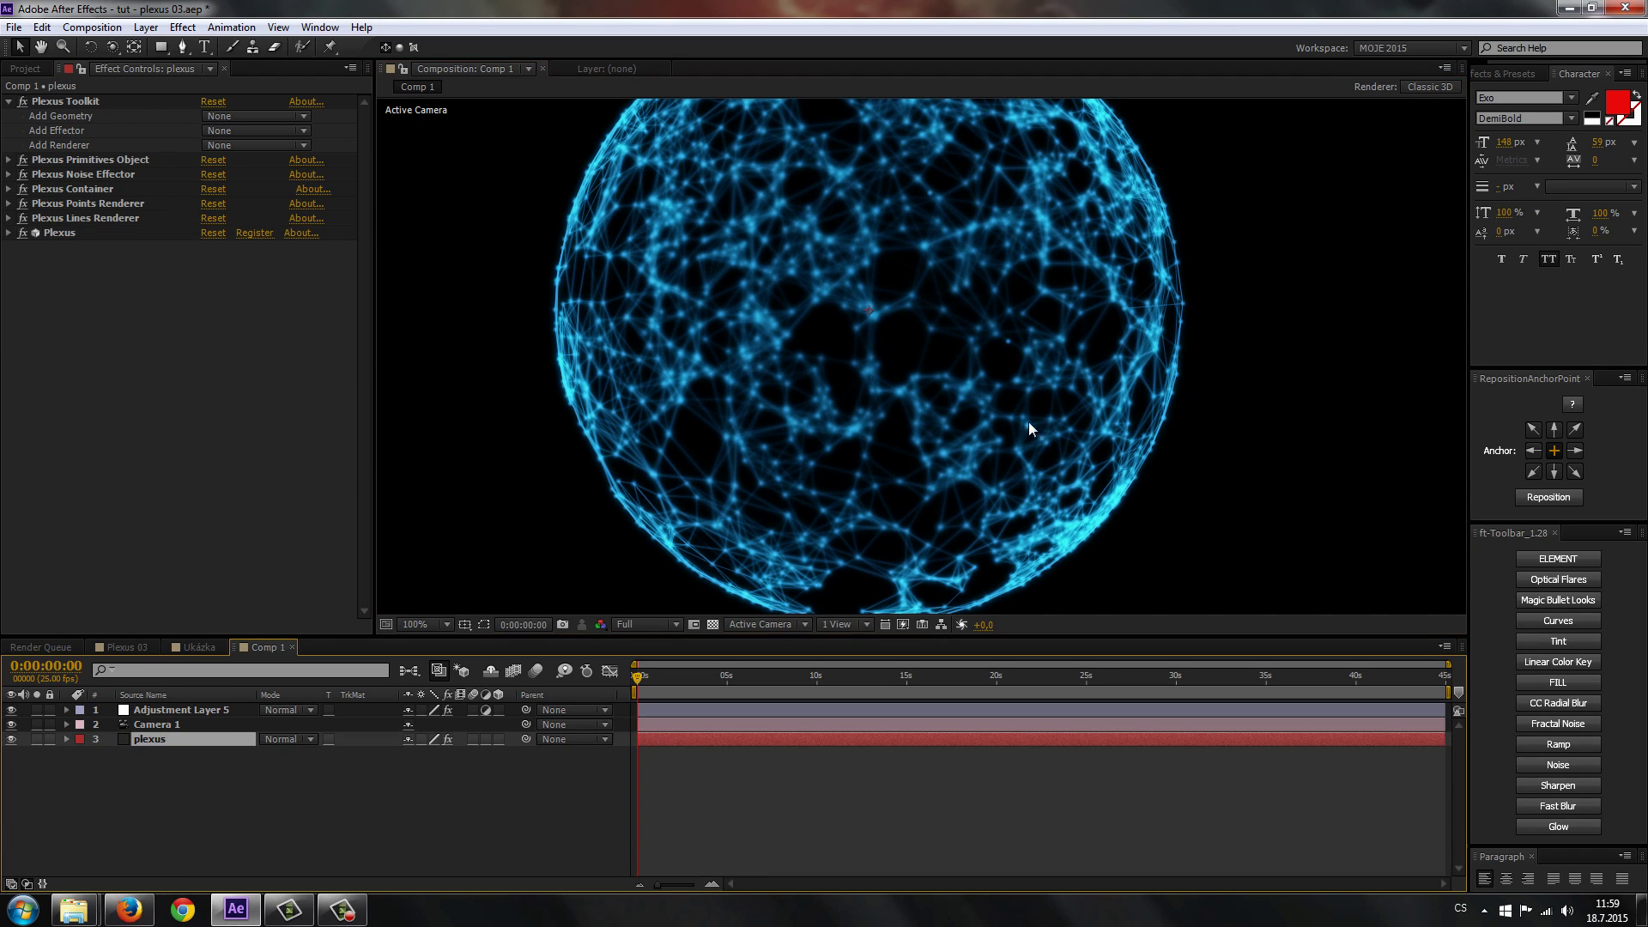
{"action": "scroll", "coordinate": [847, 432], "scroll_direction": "down", "scroll_amount": 2}
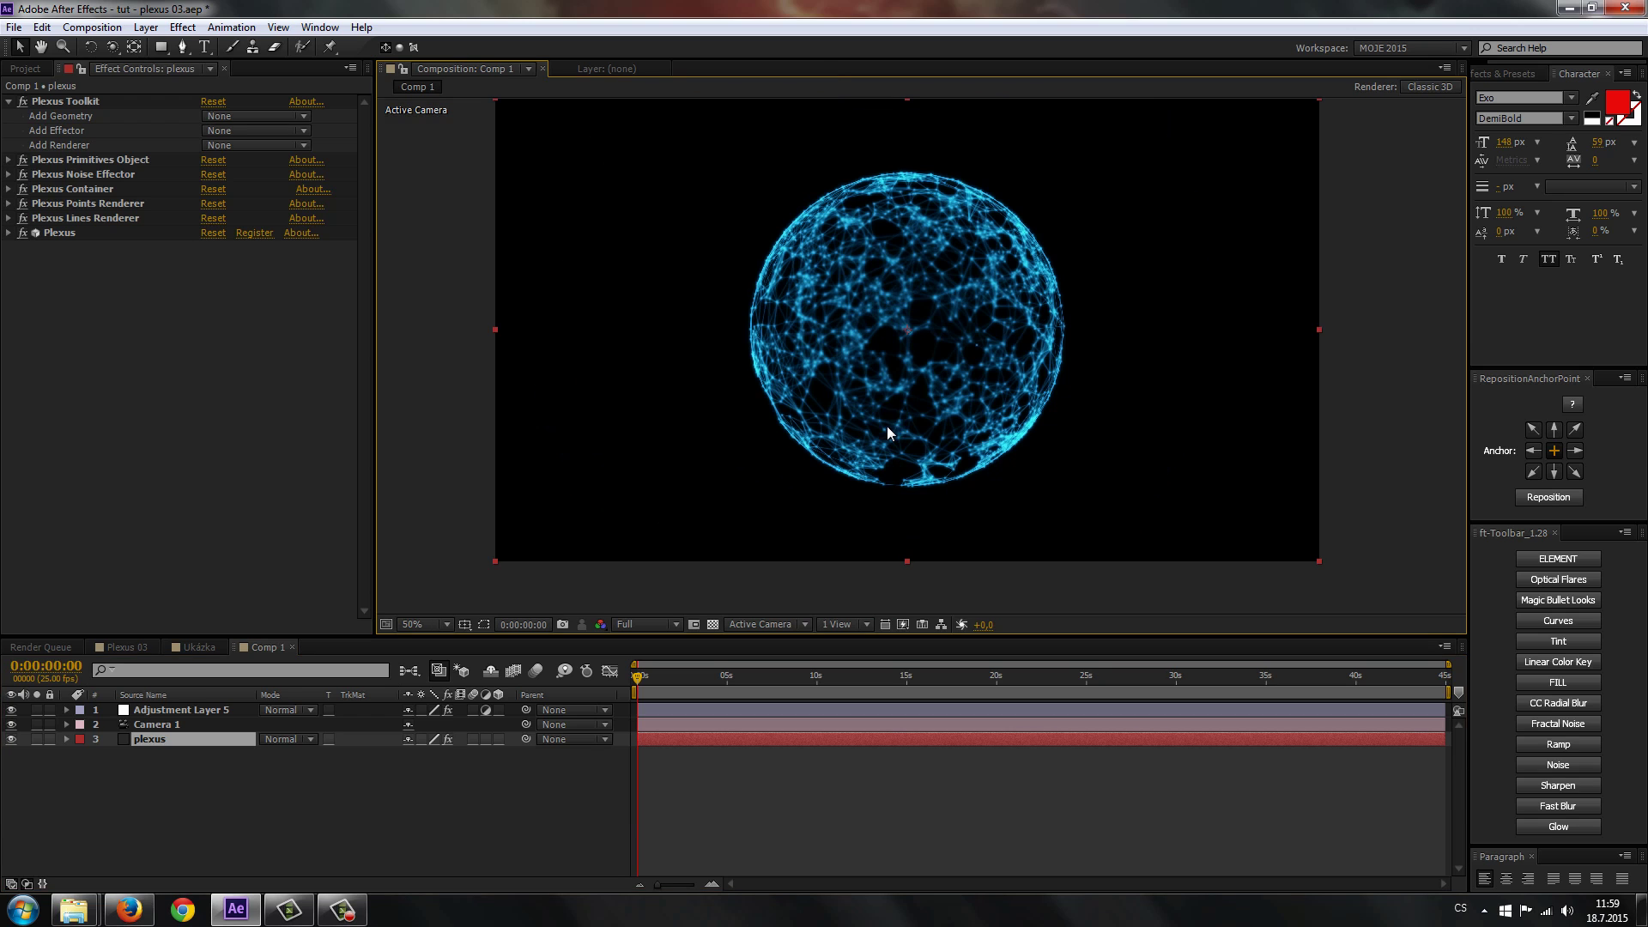
{"action": "scroll", "coordinate": [822, 460], "scroll_direction": "up", "scroll_amount": 2}
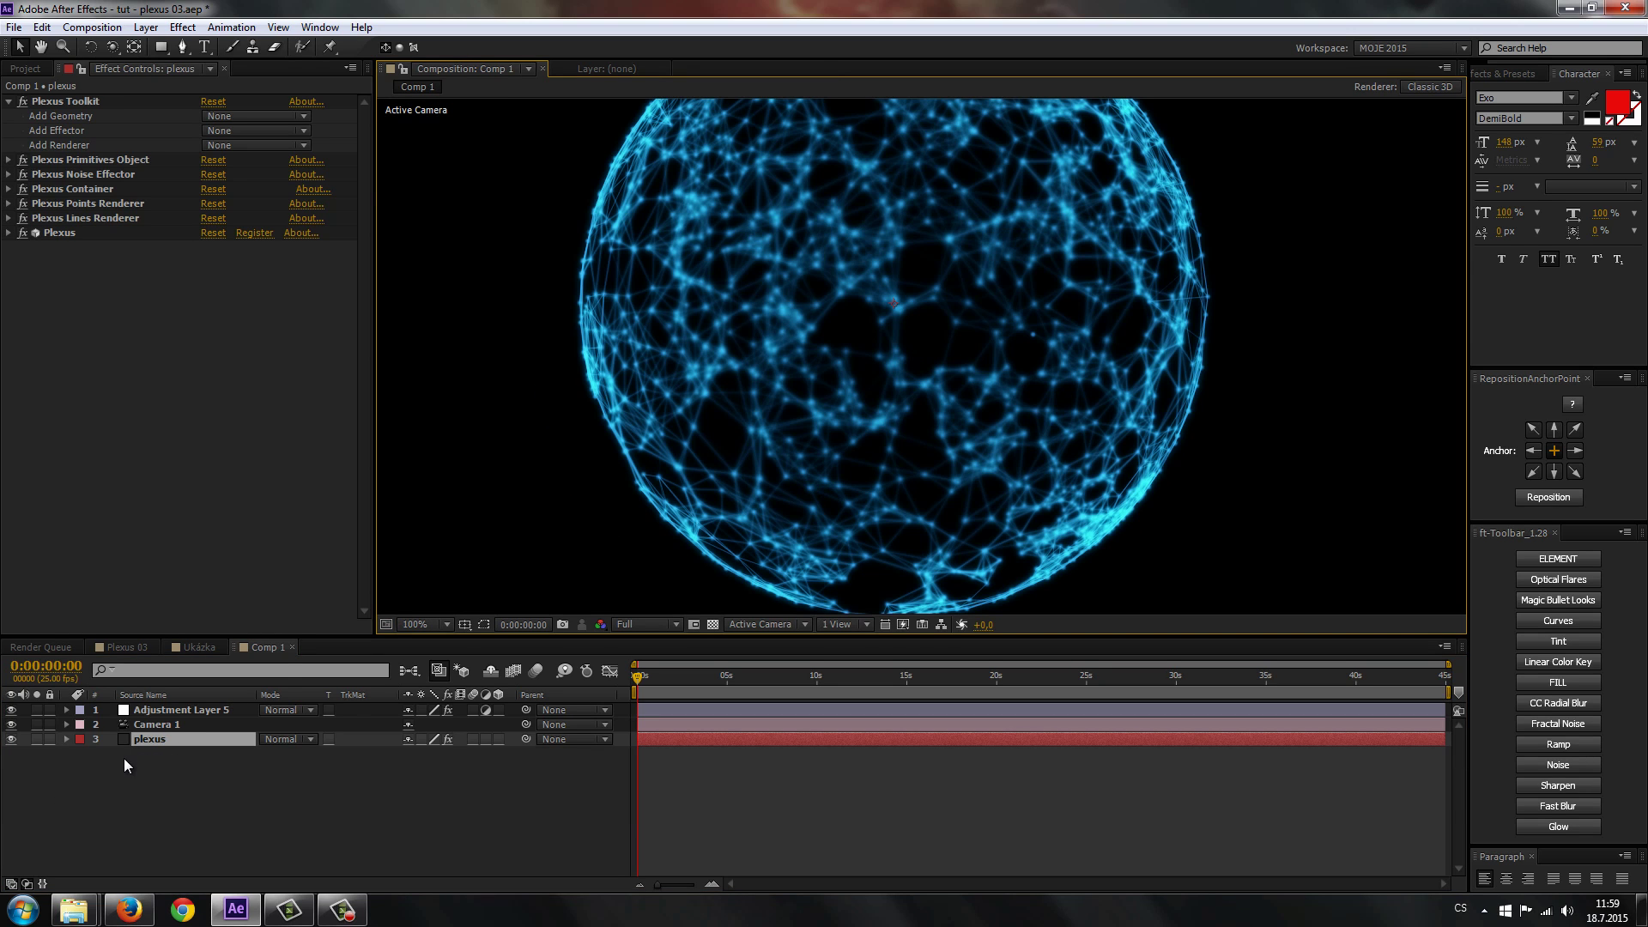
Set Camera 1's Blur Level to 15% and Aperture to 50 pixels.
{"action": "left_click", "coordinate": [126, 724]}
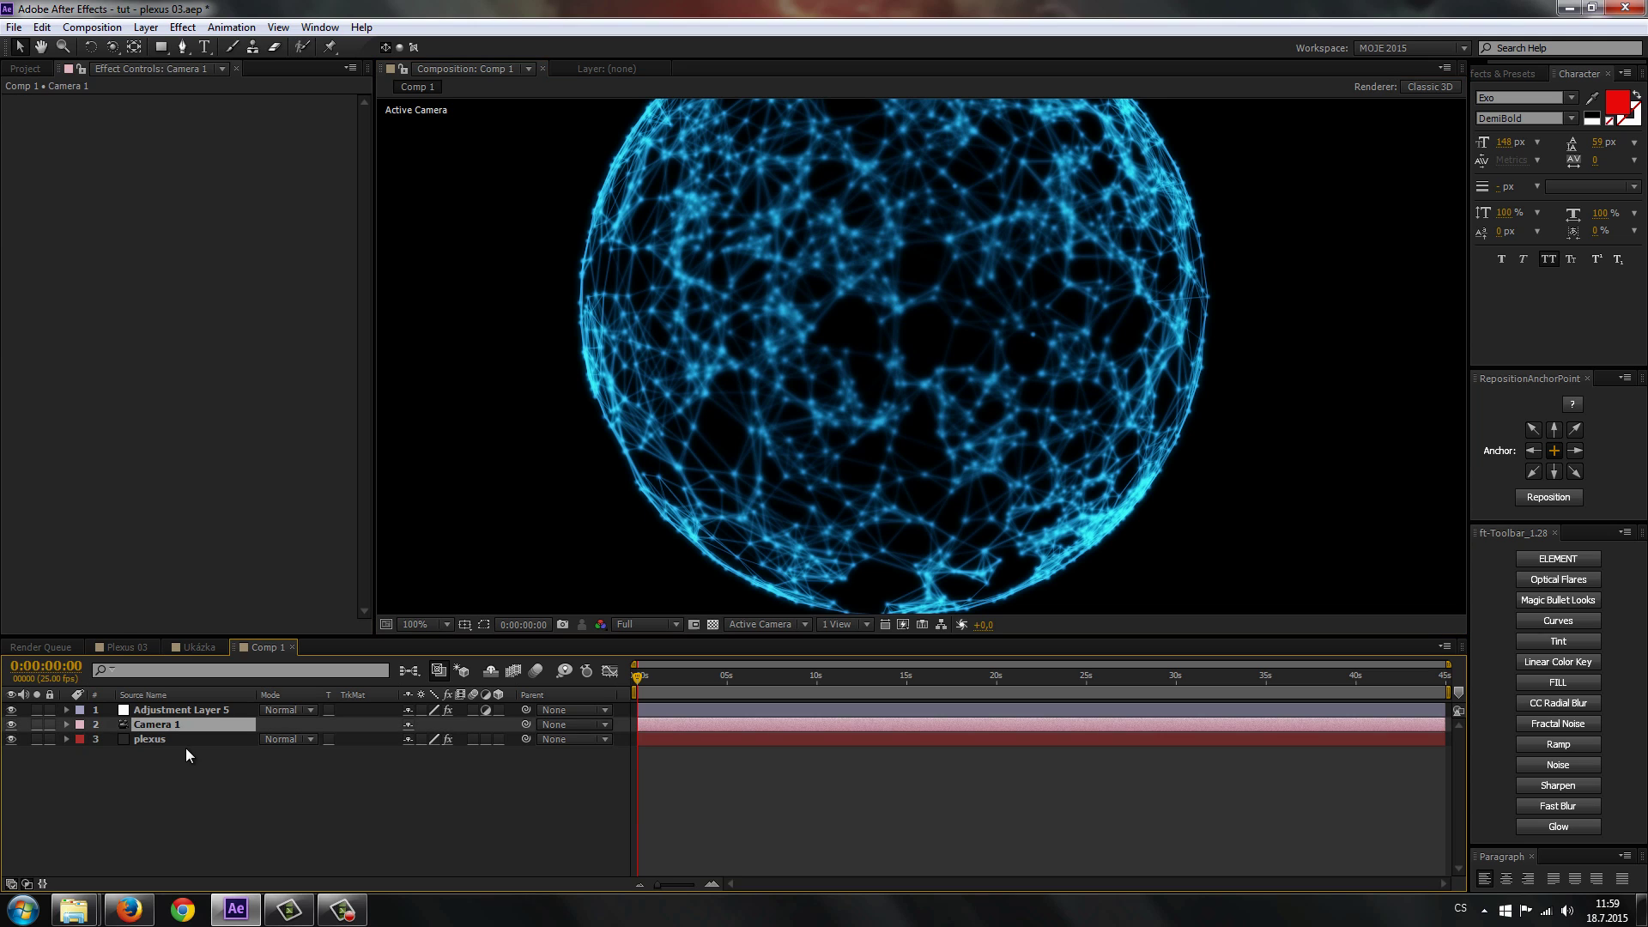
{"action": "left_click", "coordinate": [65, 723]}
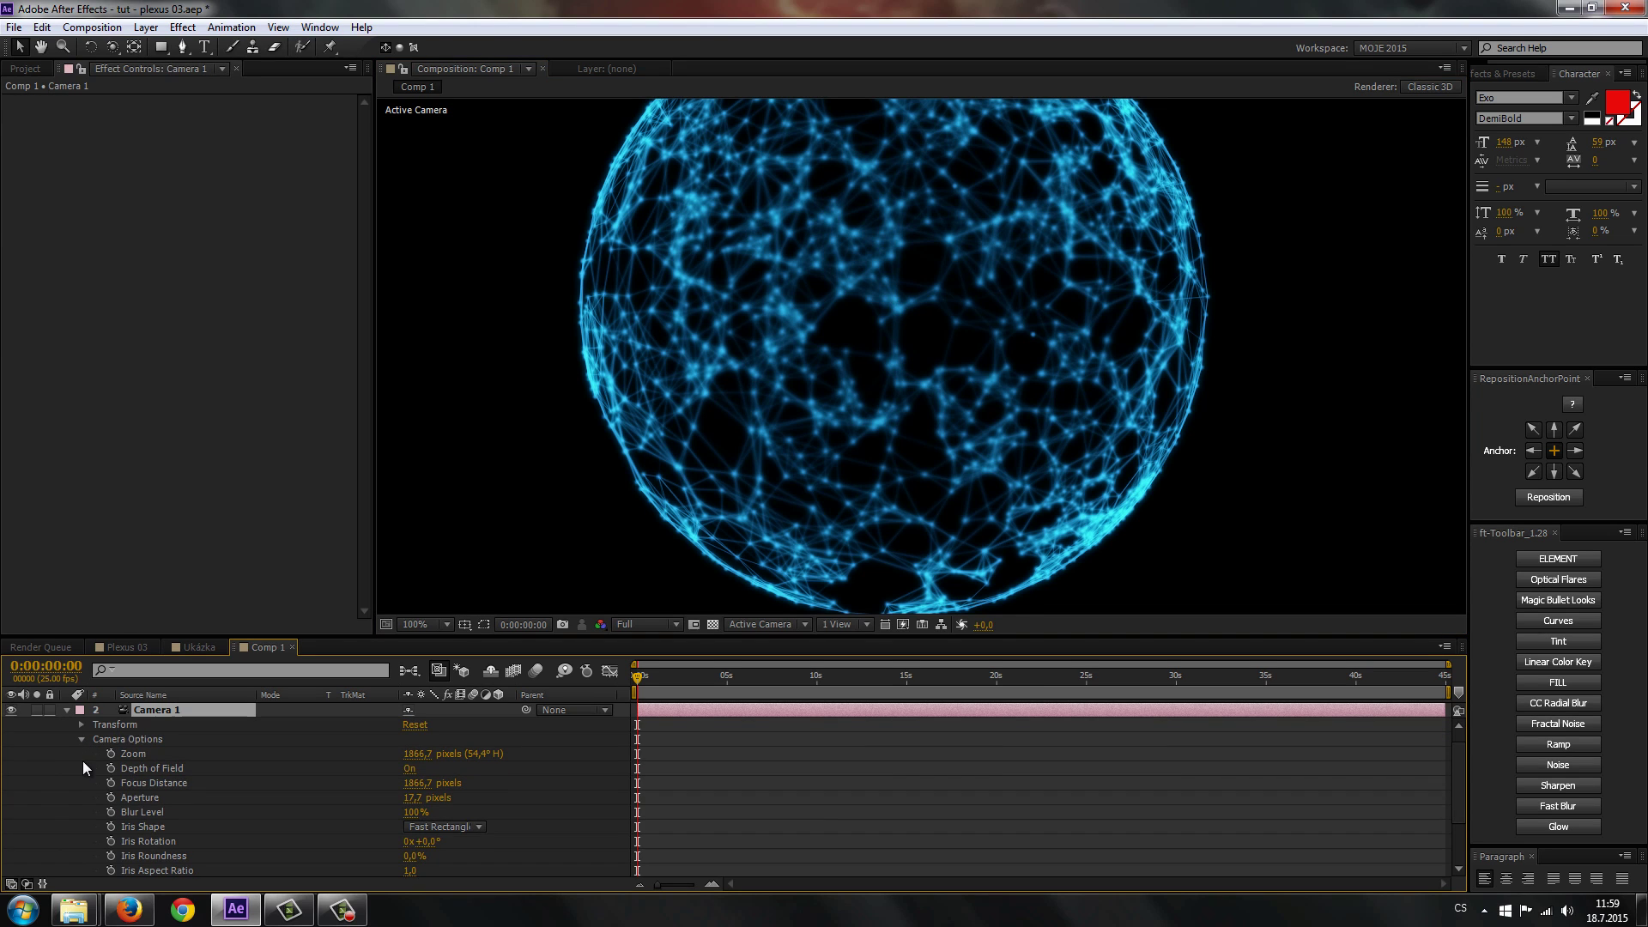
{"action": "left_click", "coordinate": [420, 811]}
{"action": "type", "text": "15"}
{"action": "left_click", "coordinate": [491, 809]}
{"action": "left_click", "coordinate": [433, 799]}
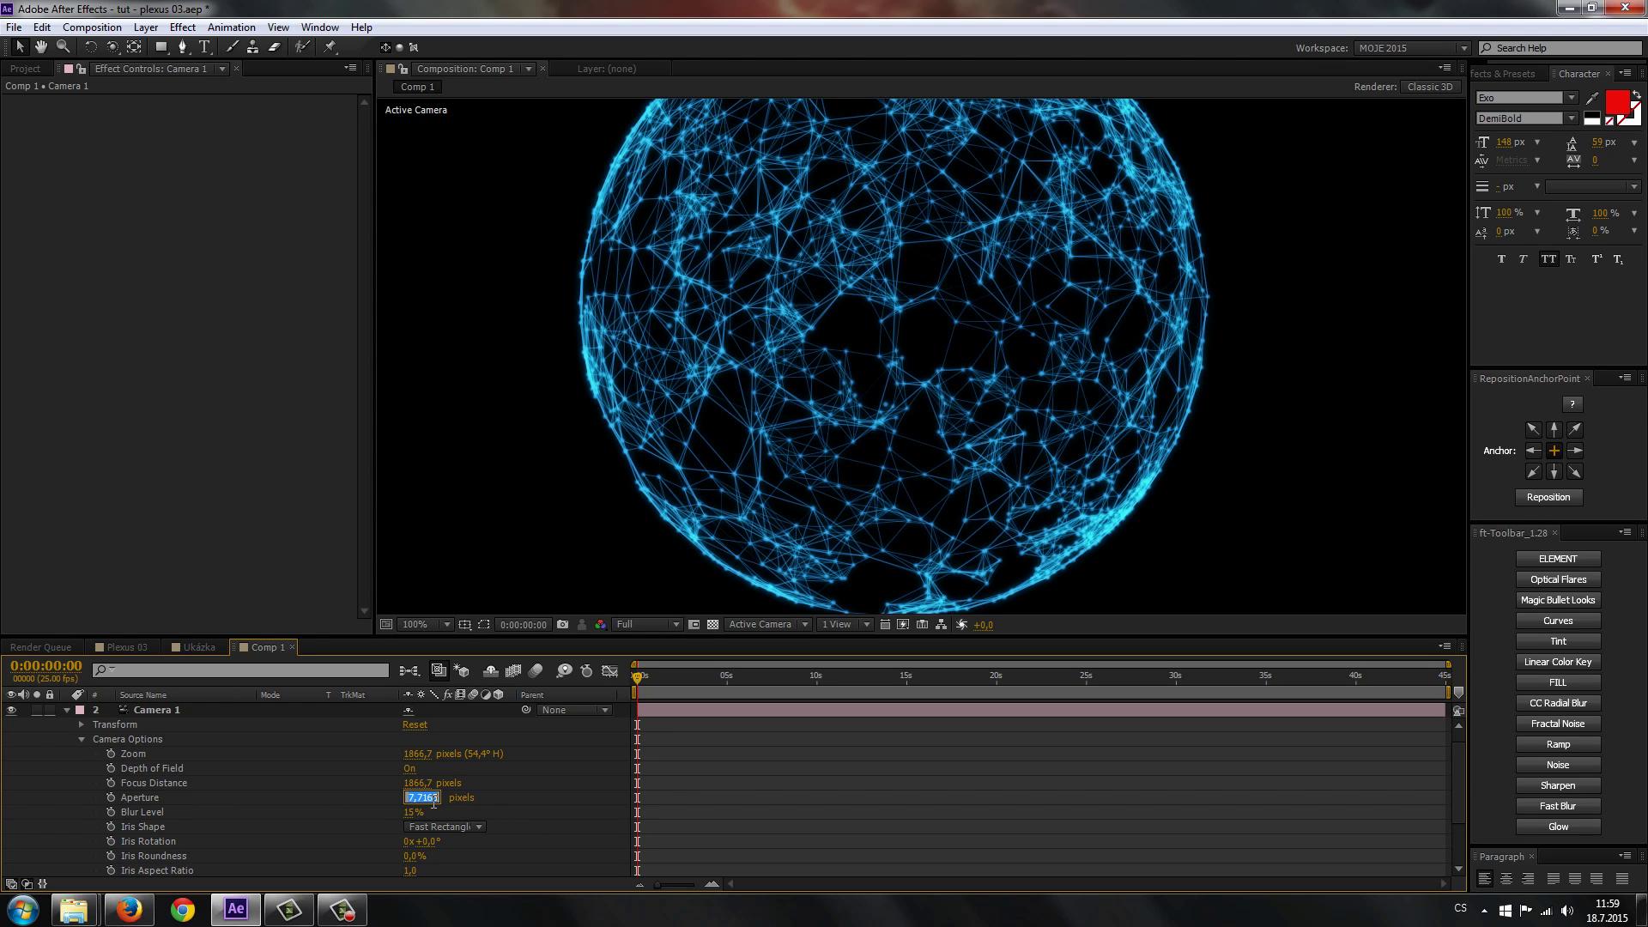
{"action": "type", "text": "0"}
{"action": "key", "text": "Return"}
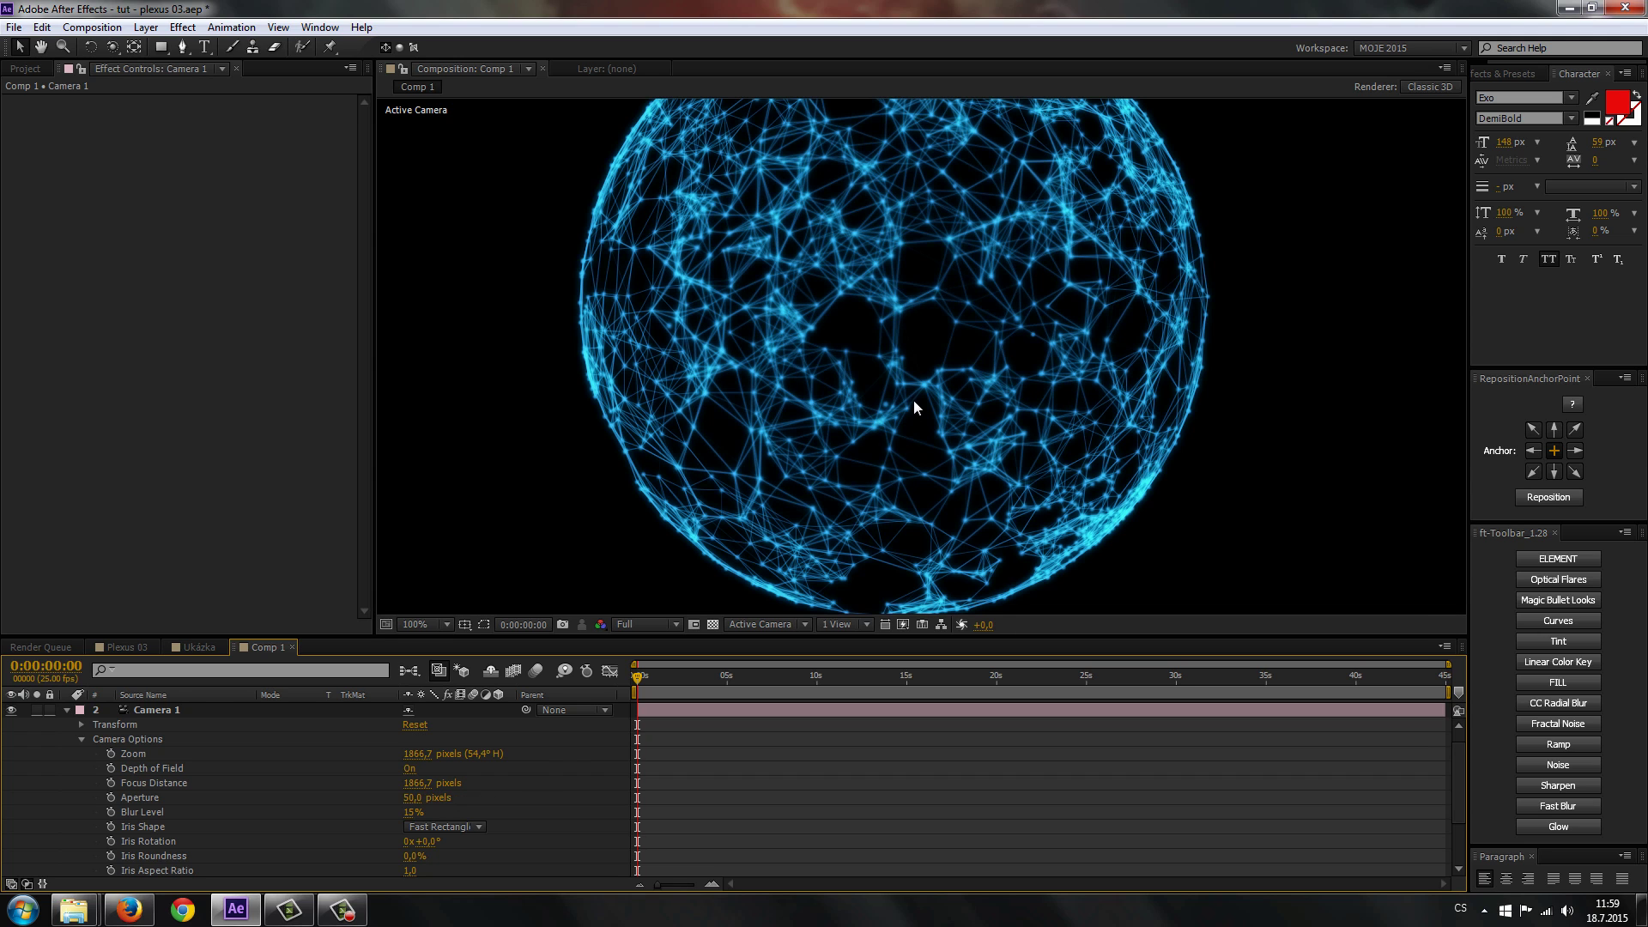
Toggle the camera's depth of field off and back on to compare the blur.
{"action": "scroll", "coordinate": [896, 402], "scroll_direction": "down", "scroll_amount": 2}
{"action": "scroll", "coordinate": [896, 401], "scroll_direction": "up", "scroll_amount": 2}
{"action": "scroll", "coordinate": [883, 377], "scroll_direction": "down", "scroll_amount": 2}
{"action": "scroll", "coordinate": [889, 394], "scroll_direction": "up", "scroll_amount": 2}
{"action": "left_click_drag", "start_coordinate": [890, 398], "coordinate": [888, 408]}
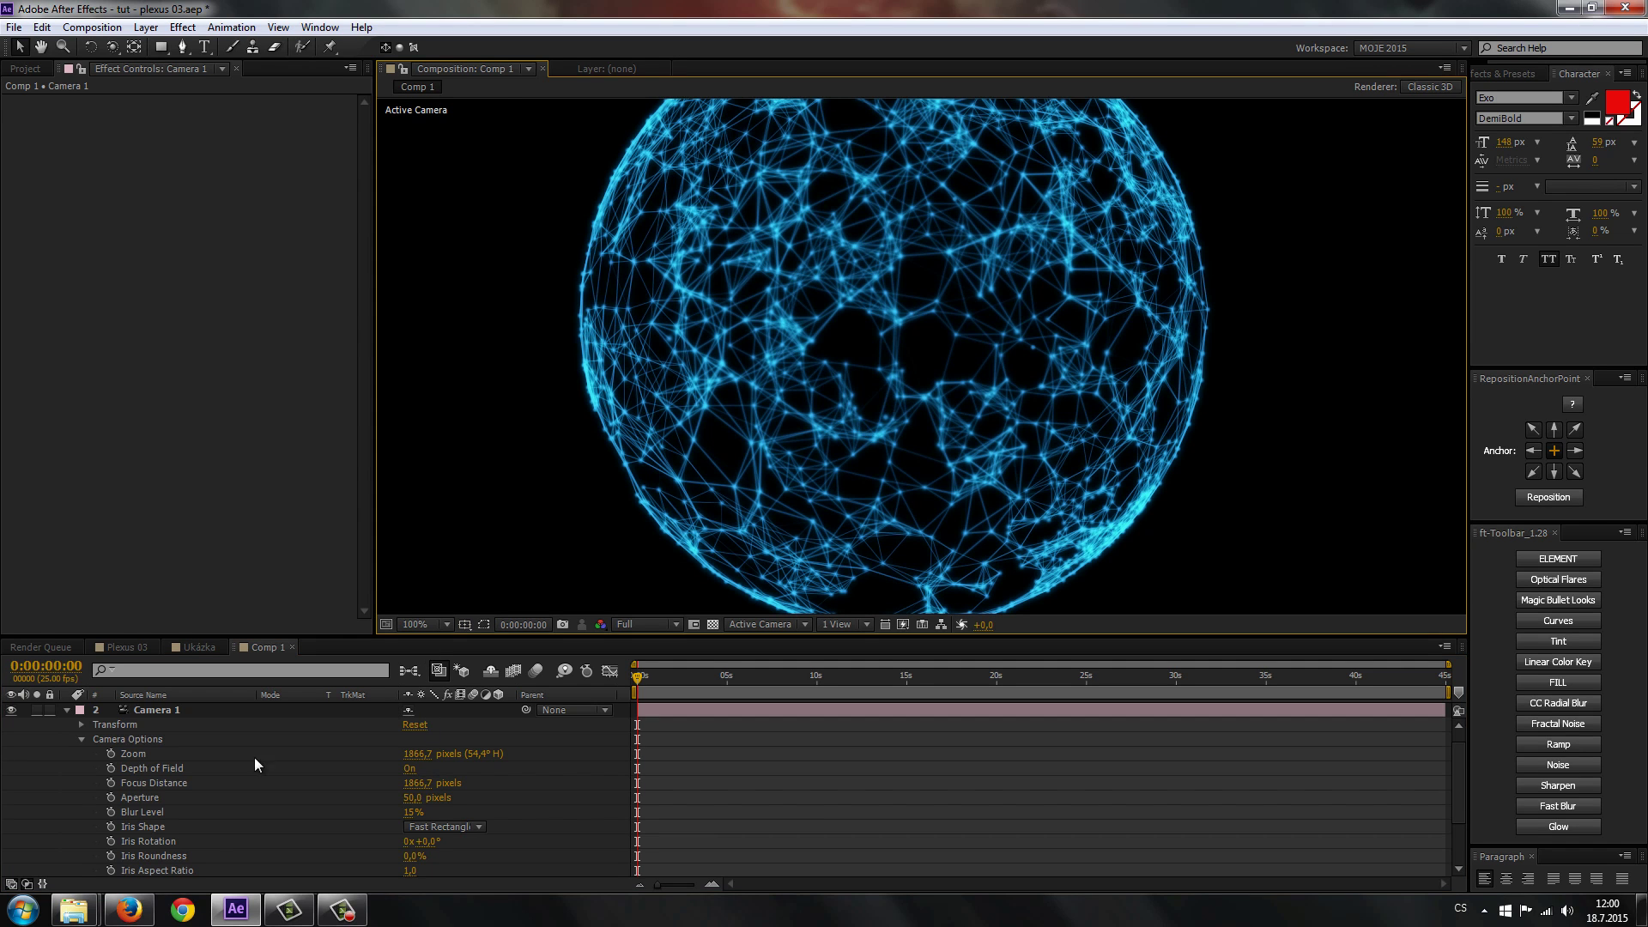
{"action": "left_click", "coordinate": [411, 769]}
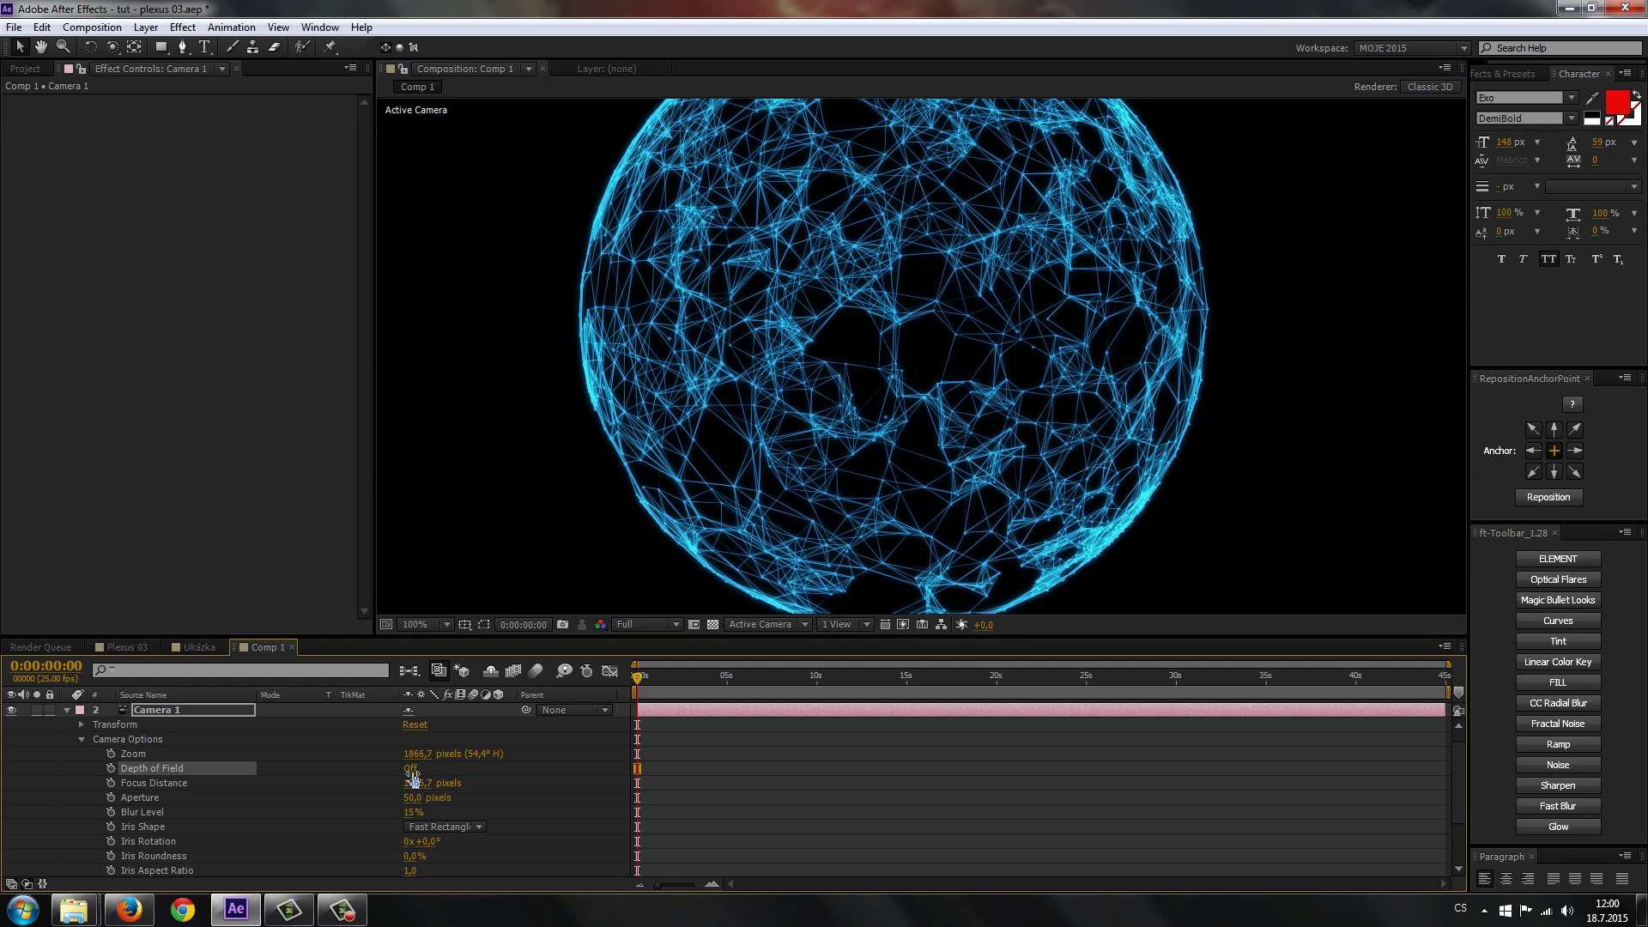
{"action": "left_click", "coordinate": [413, 777]}
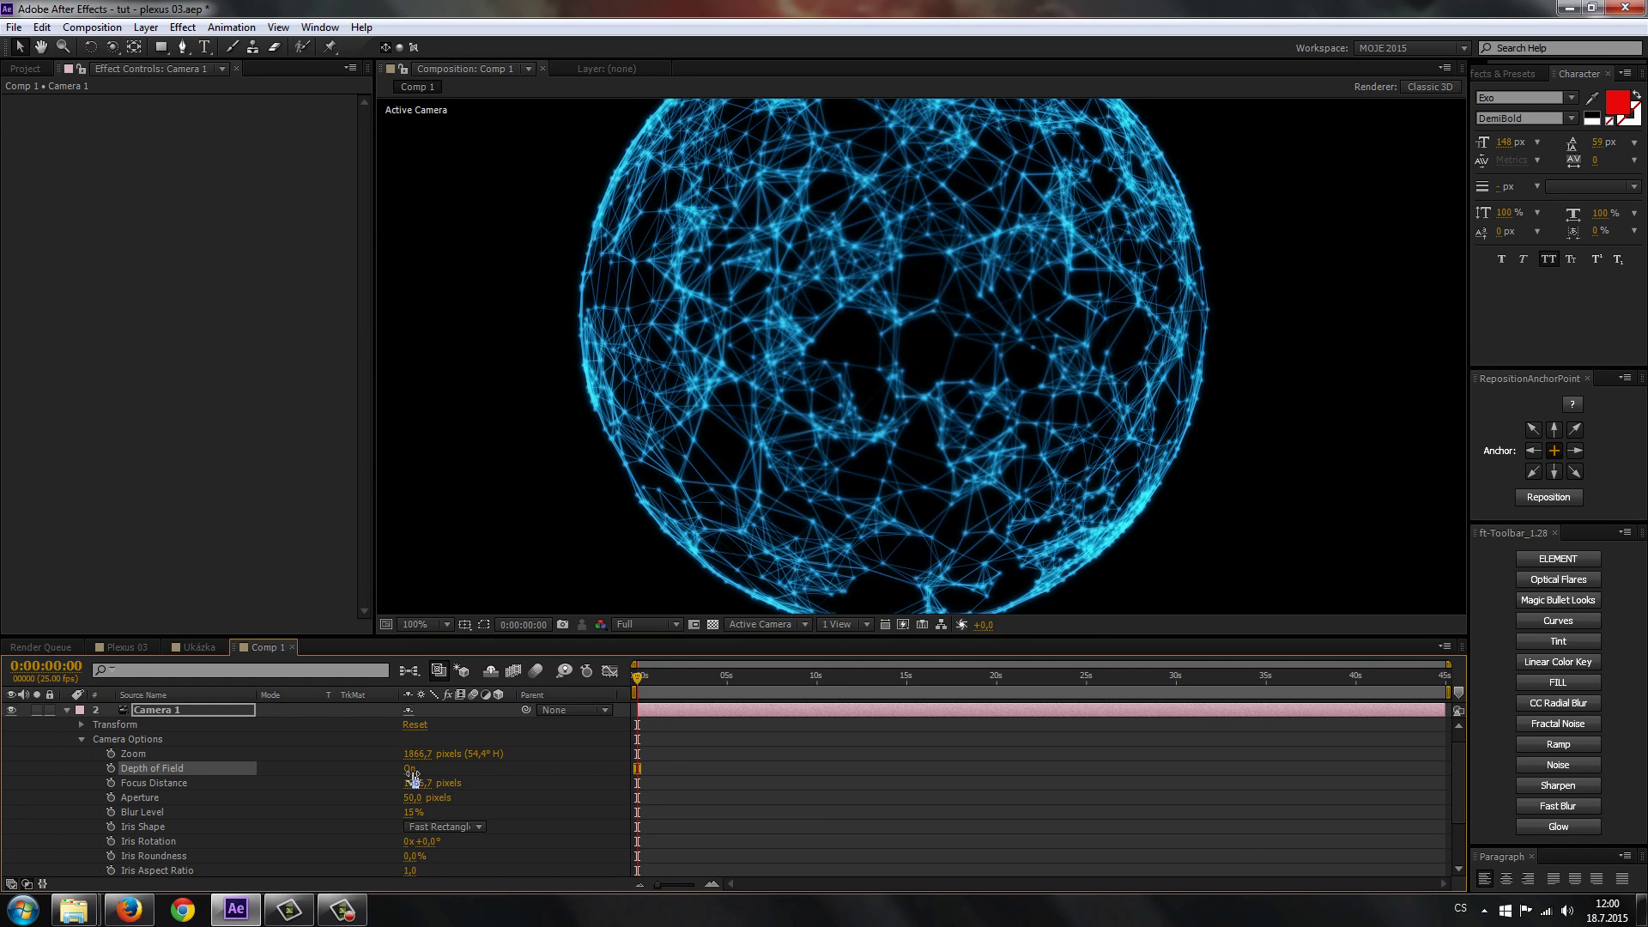
Set the camera's Focus Distance to 1500 pixels.
{"action": "scroll", "coordinate": [815, 481], "scroll_direction": "down", "scroll_amount": 2}
{"action": "scroll", "coordinate": [816, 481], "scroll_direction": "up", "scroll_amount": 2}
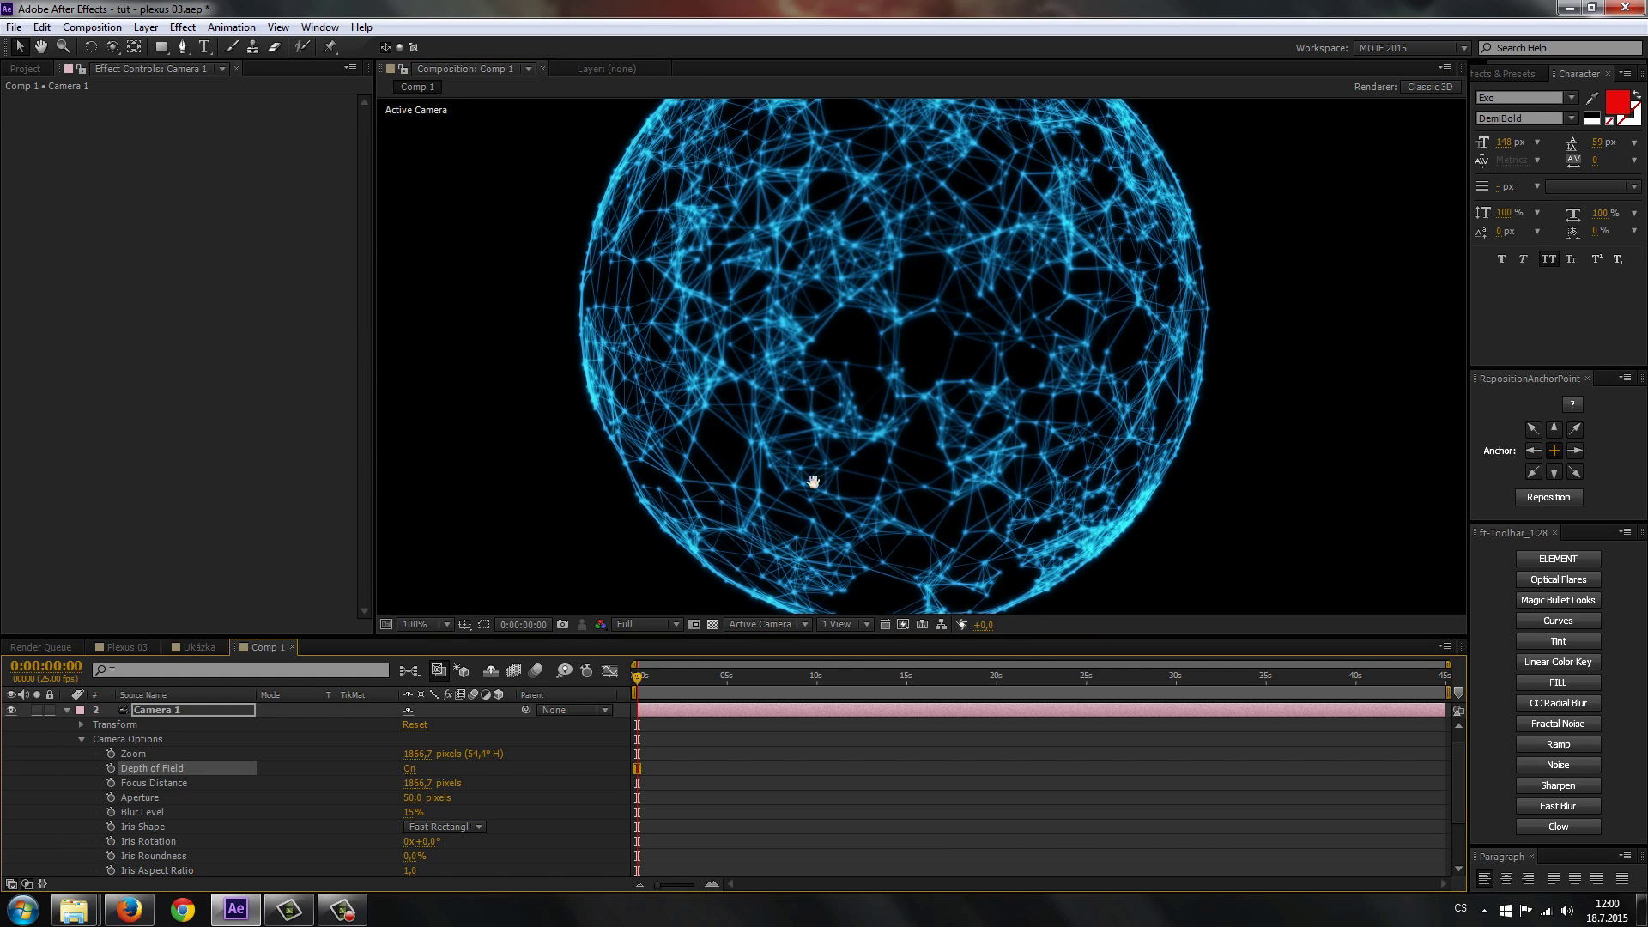
{"action": "mouse_move", "coordinate": [418, 783]}
{"action": "left_mouse_down"}
{"action": "mouse_move", "coordinate": [369, 789]}
{"action": "mouse_move", "coordinate": [352, 812]}
{"action": "left_mouse_up"}
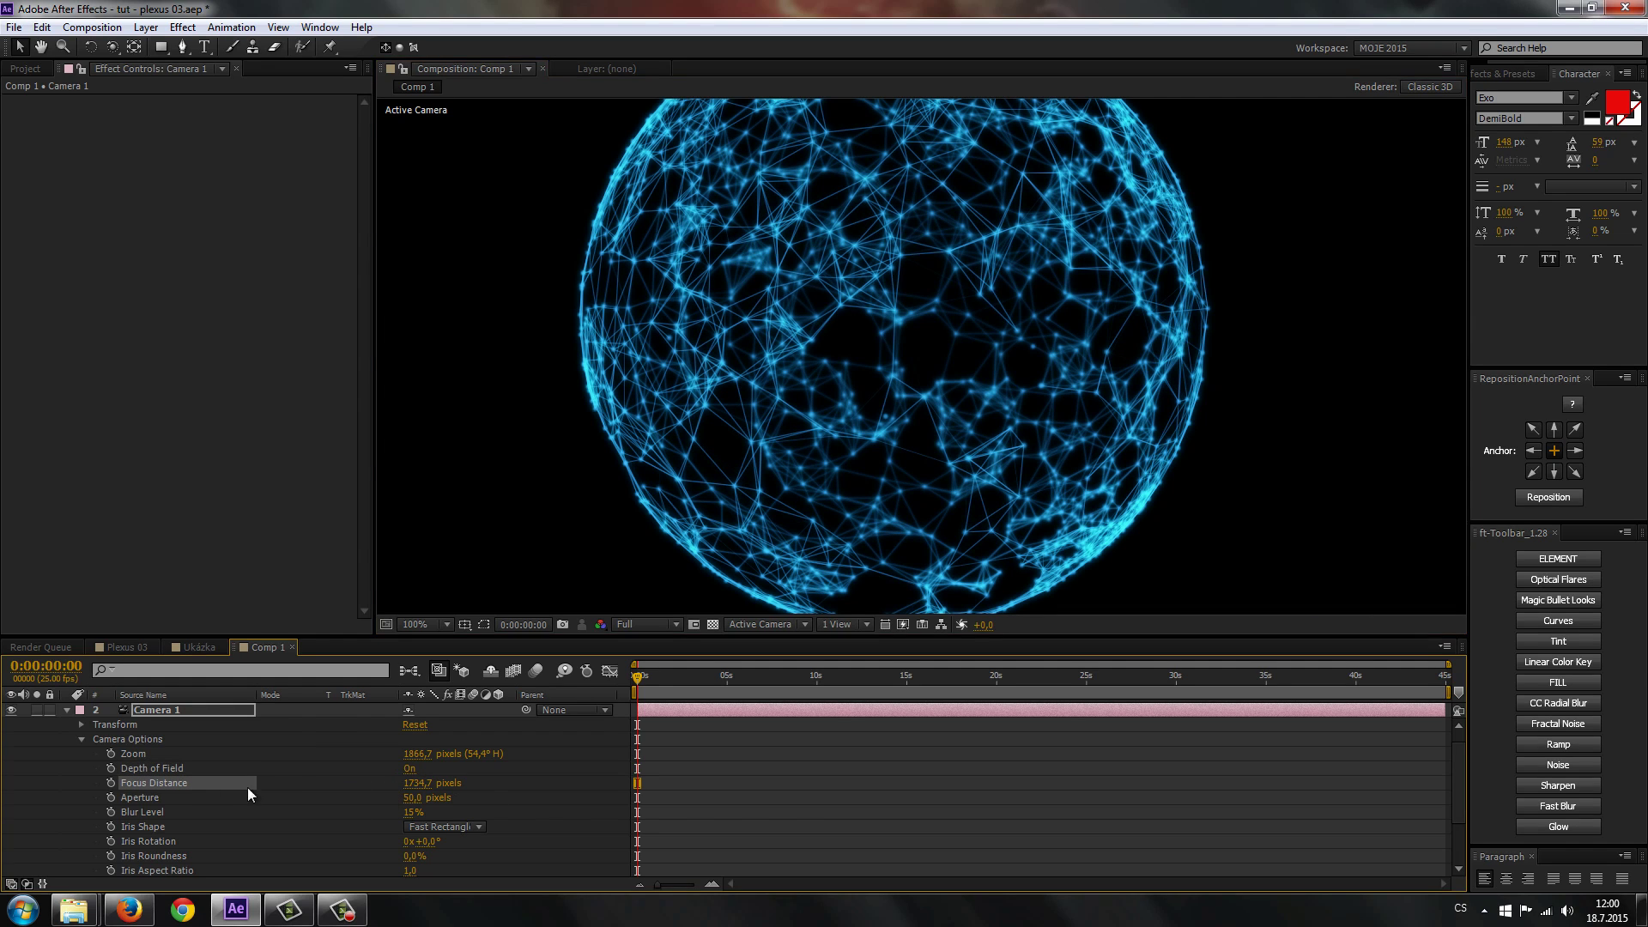
{"action": "left_click", "coordinate": [413, 784]}
{"action": "type", "text": "1500"}
{"action": "key", "text": "Return"}
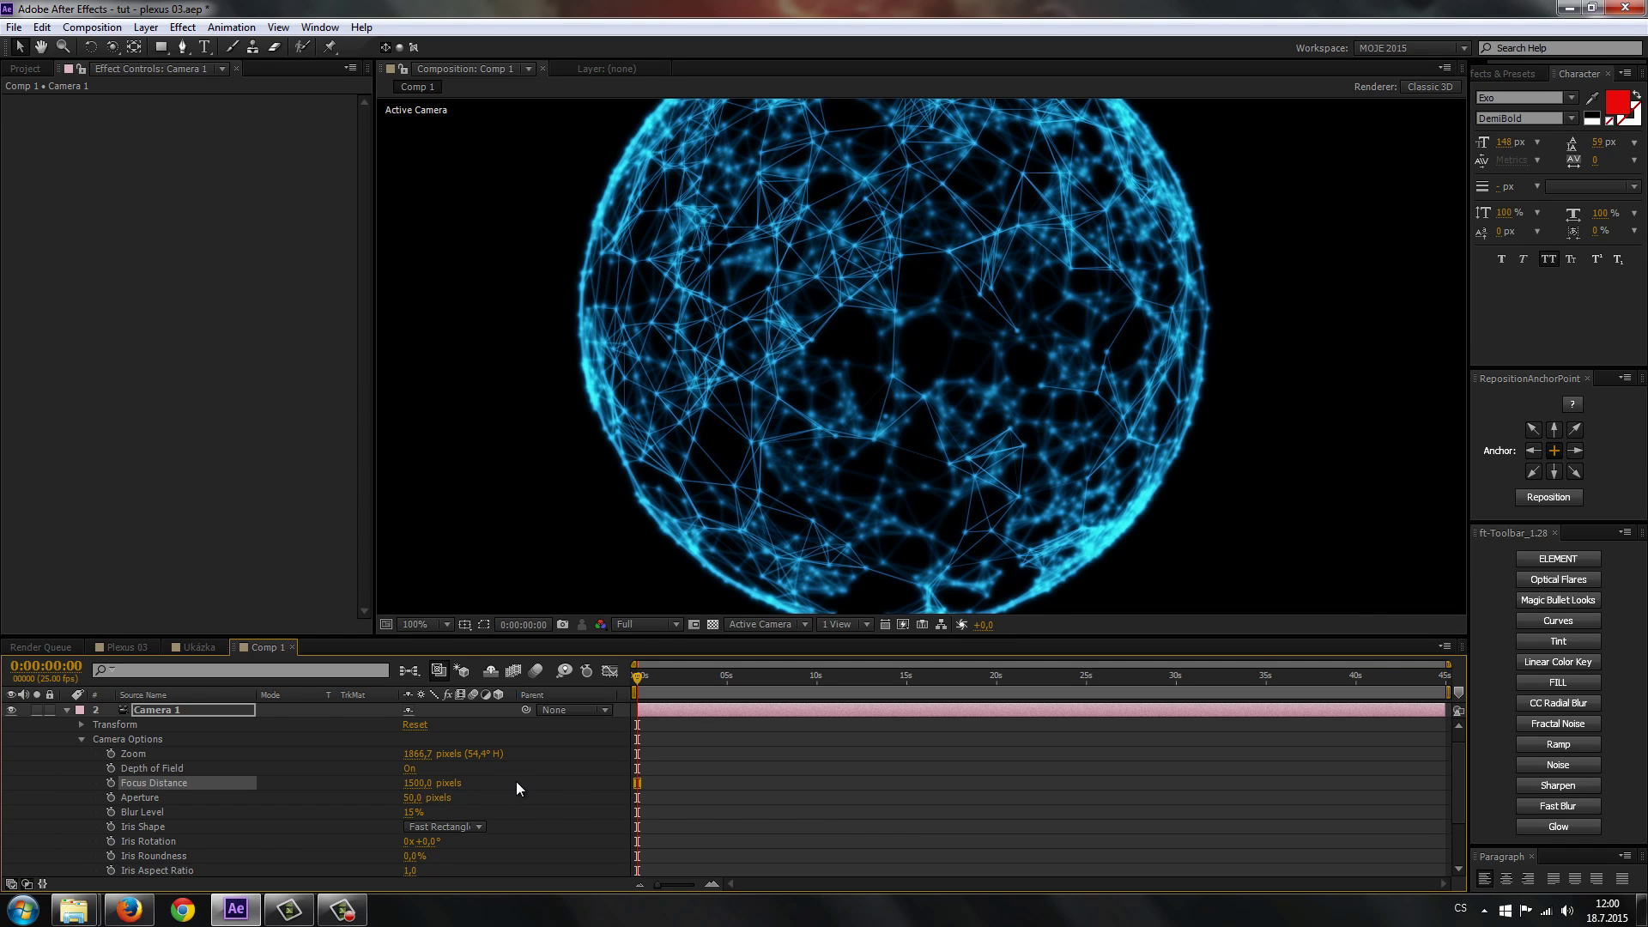
{"action": "scroll", "coordinate": [875, 489], "scroll_direction": "down", "scroll_amount": 1}
{"action": "scroll", "coordinate": [880, 482], "scroll_direction": "up", "scroll_amount": 1}
{"action": "left_click", "coordinate": [648, 624]}
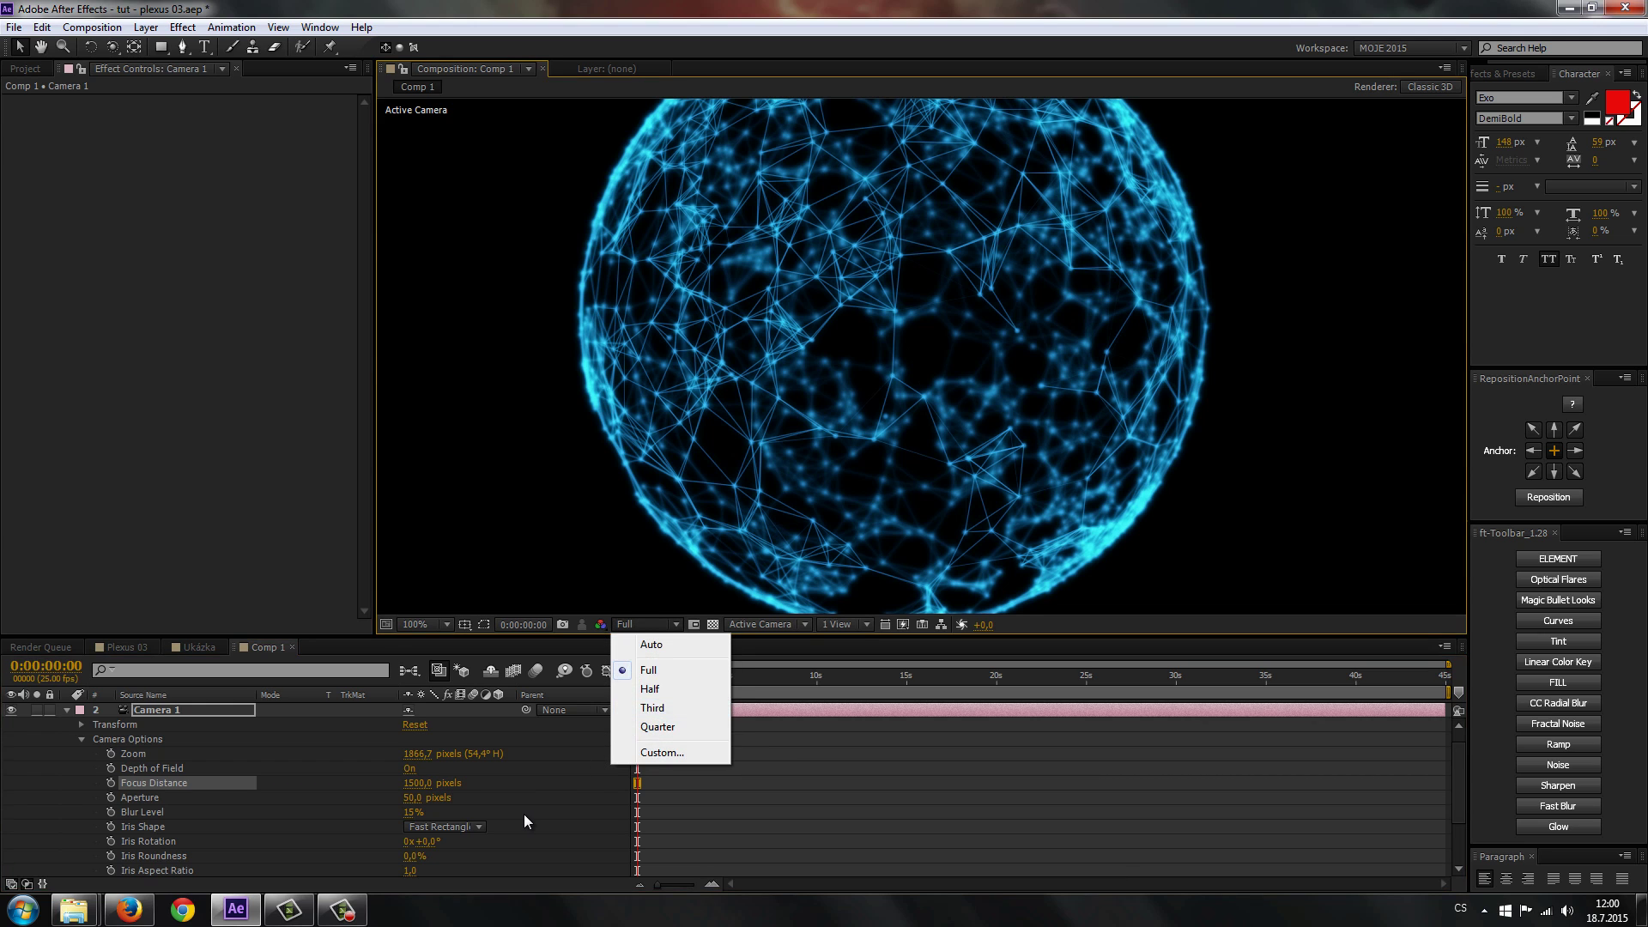
Preview at Third resolution while nudging Focus Distance down, then return to Full resolution.
{"action": "left_click", "coordinate": [652, 707]}
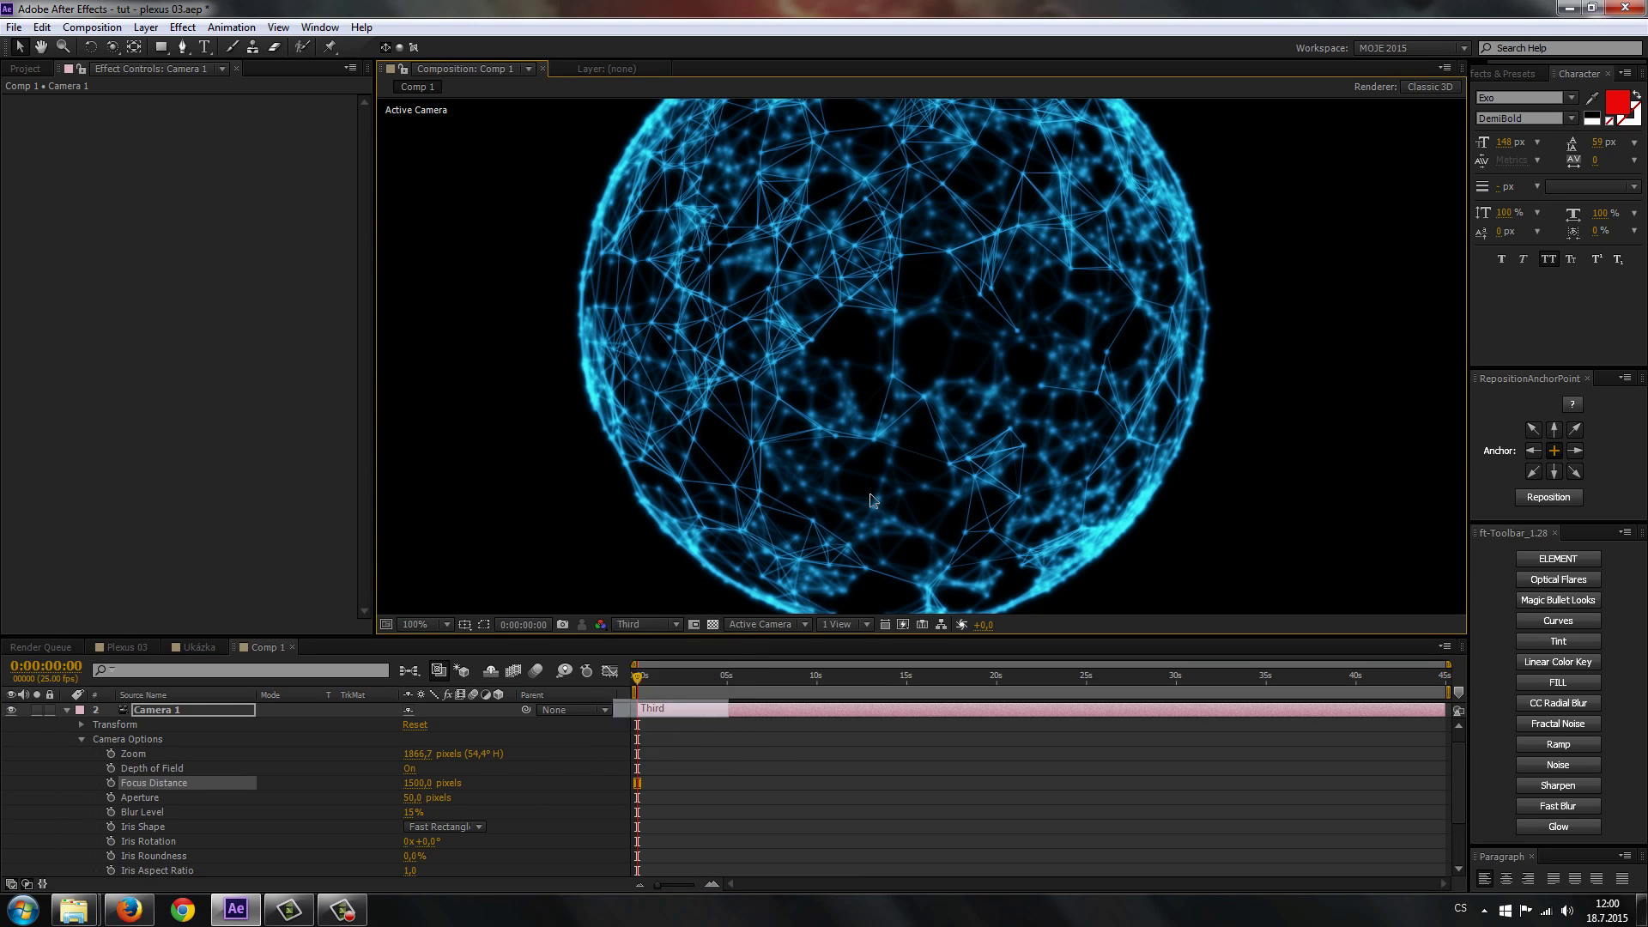
{"action": "mouse_move", "coordinate": [419, 783]}
{"action": "left_mouse_down"}
{"action": "mouse_move", "coordinate": [336, 785]}
{"action": "mouse_move", "coordinate": [413, 768]}
{"action": "left_mouse_up"}
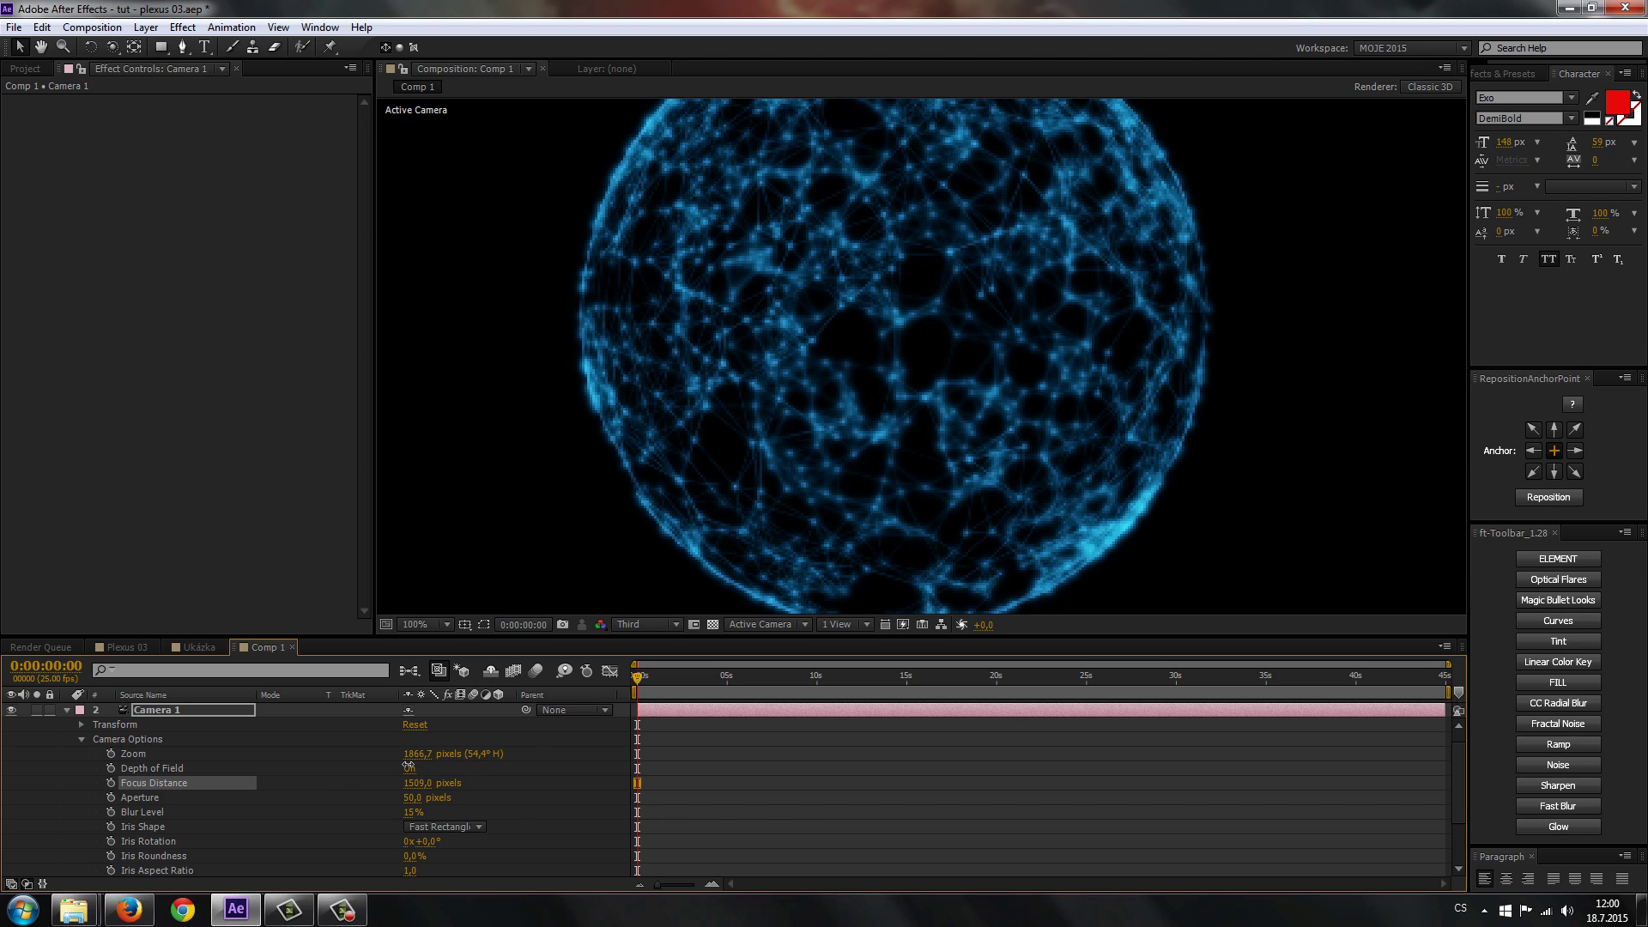
{"action": "left_click", "coordinate": [644, 623]}
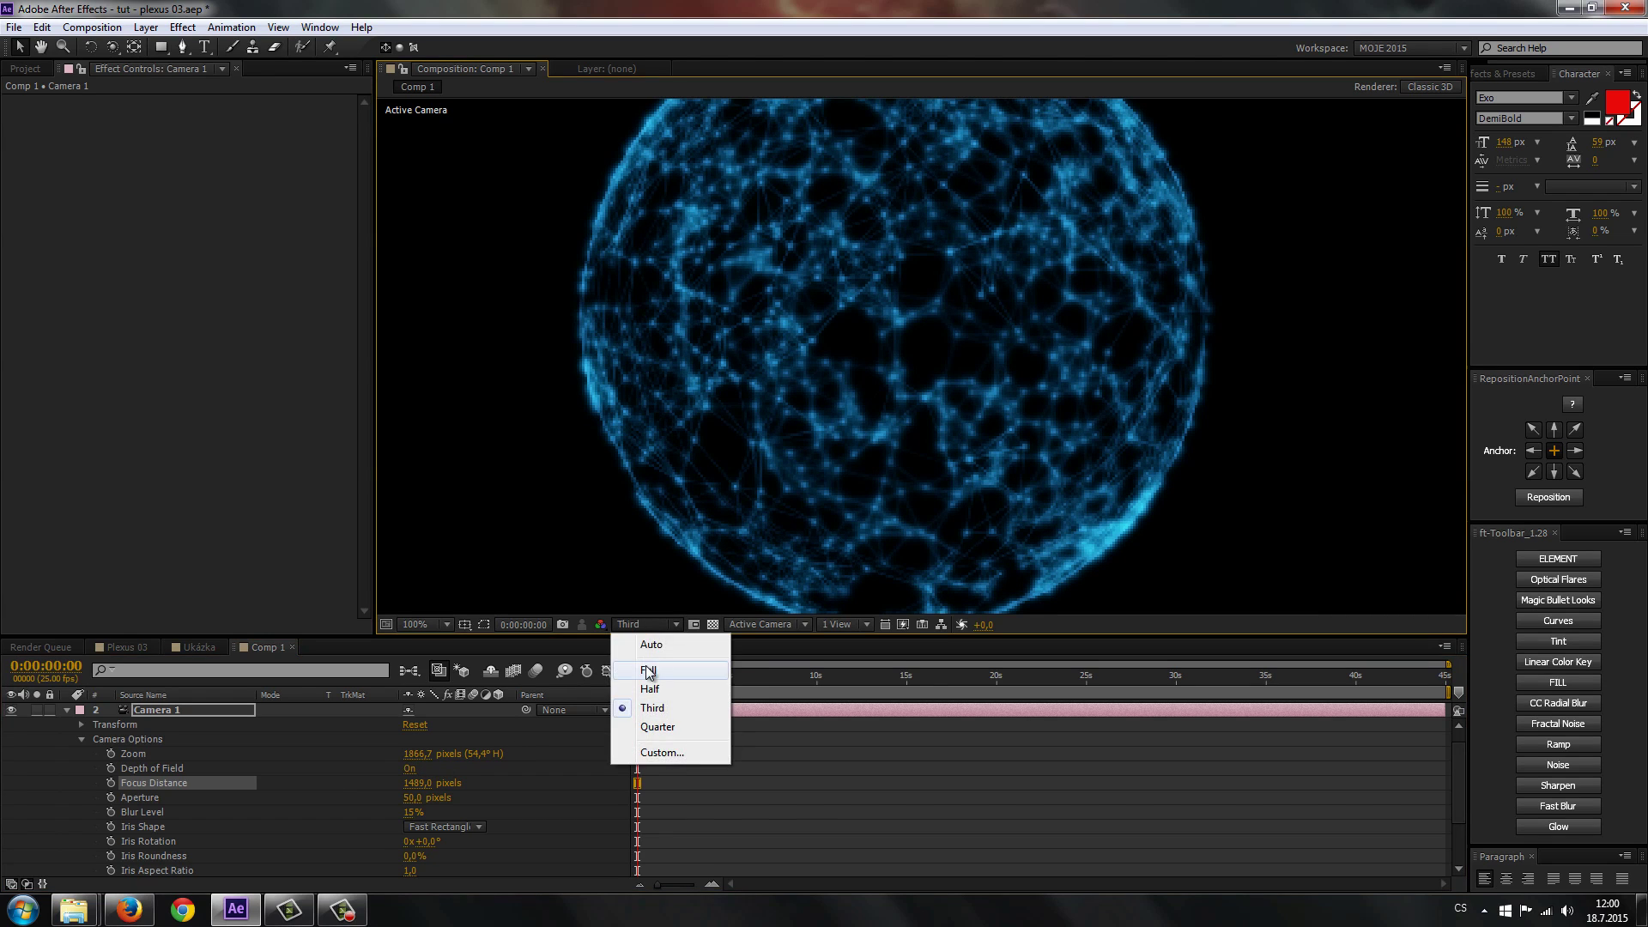
{"action": "left_click", "coordinate": [653, 665]}
{"action": "scroll", "coordinate": [761, 482], "scroll_direction": "down", "scroll_amount": 2}
{"action": "scroll", "coordinate": [849, 487], "scroll_direction": "up", "scroll_amount": 3}
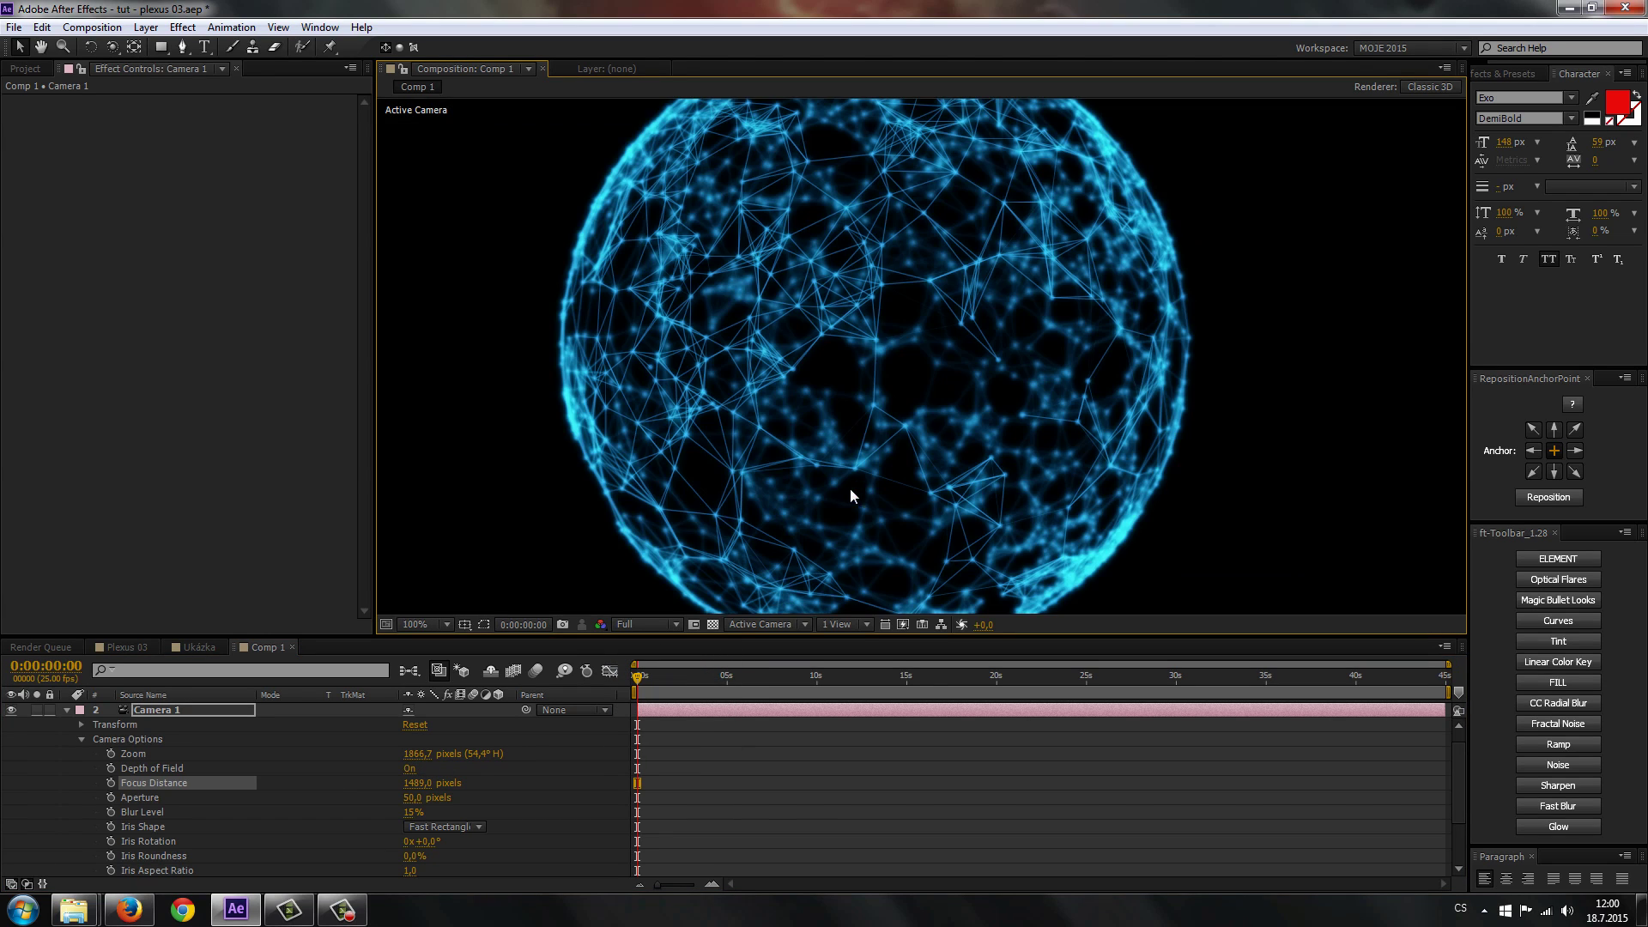
{"action": "scroll", "coordinate": [735, 436], "scroll_direction": "down", "scroll_amount": 1}
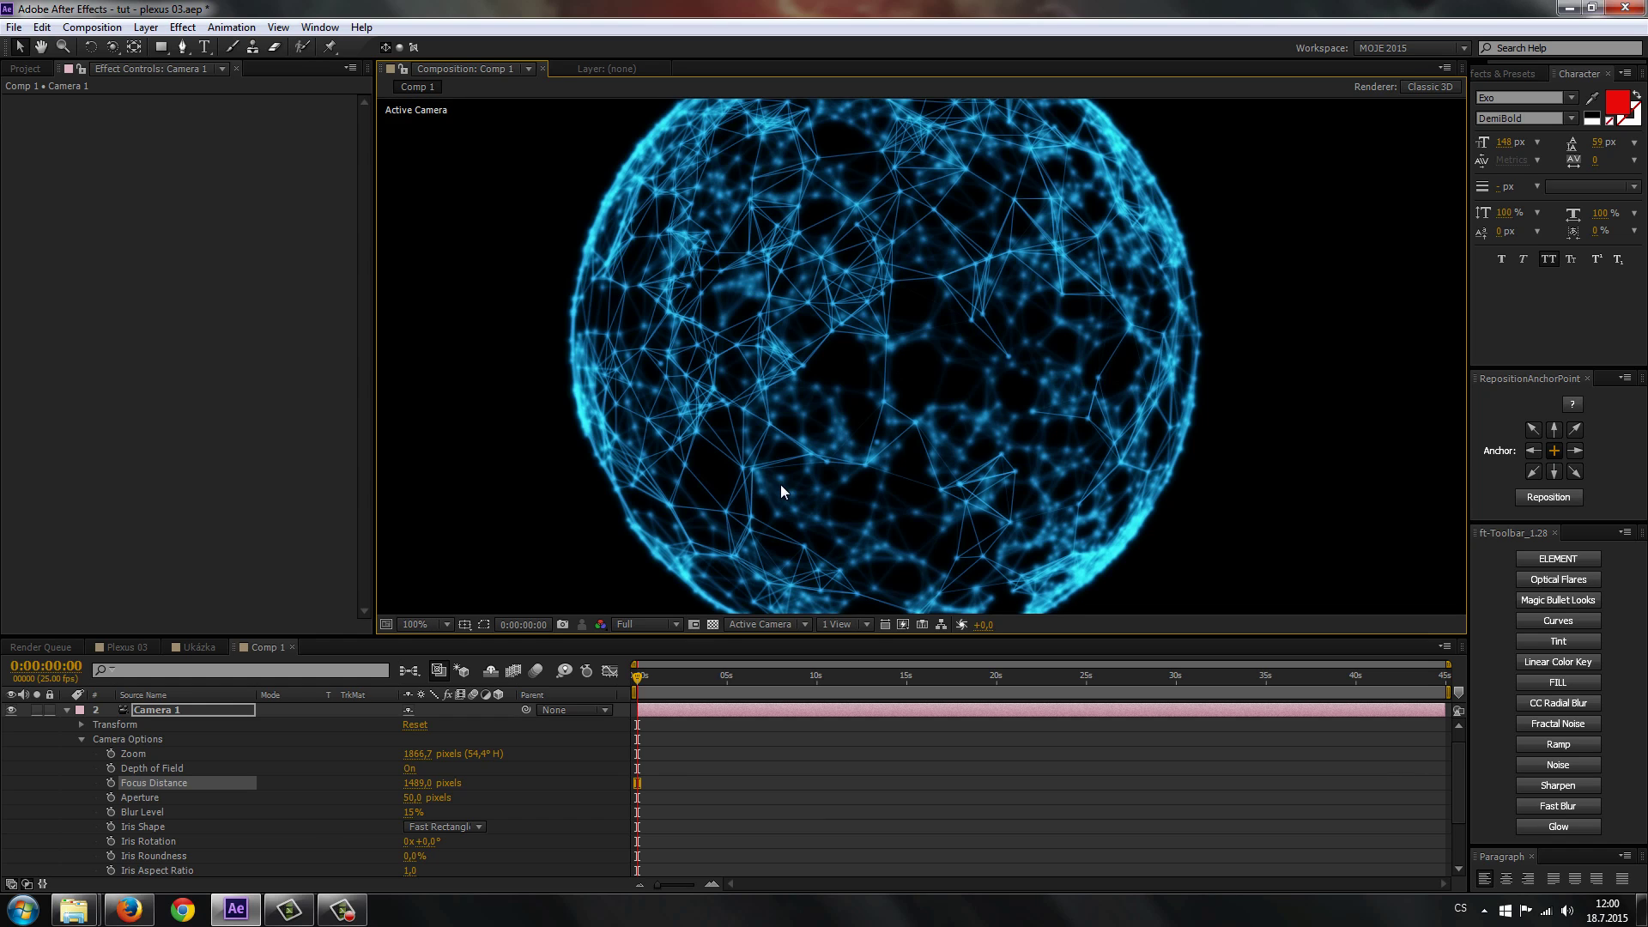
Scrub Focus Distance between roughly 1448 and 1550 pixels, settling at 1673 pixels.
{"action": "left_click_drag", "start_coordinate": [433, 781], "coordinate": [370, 777]}
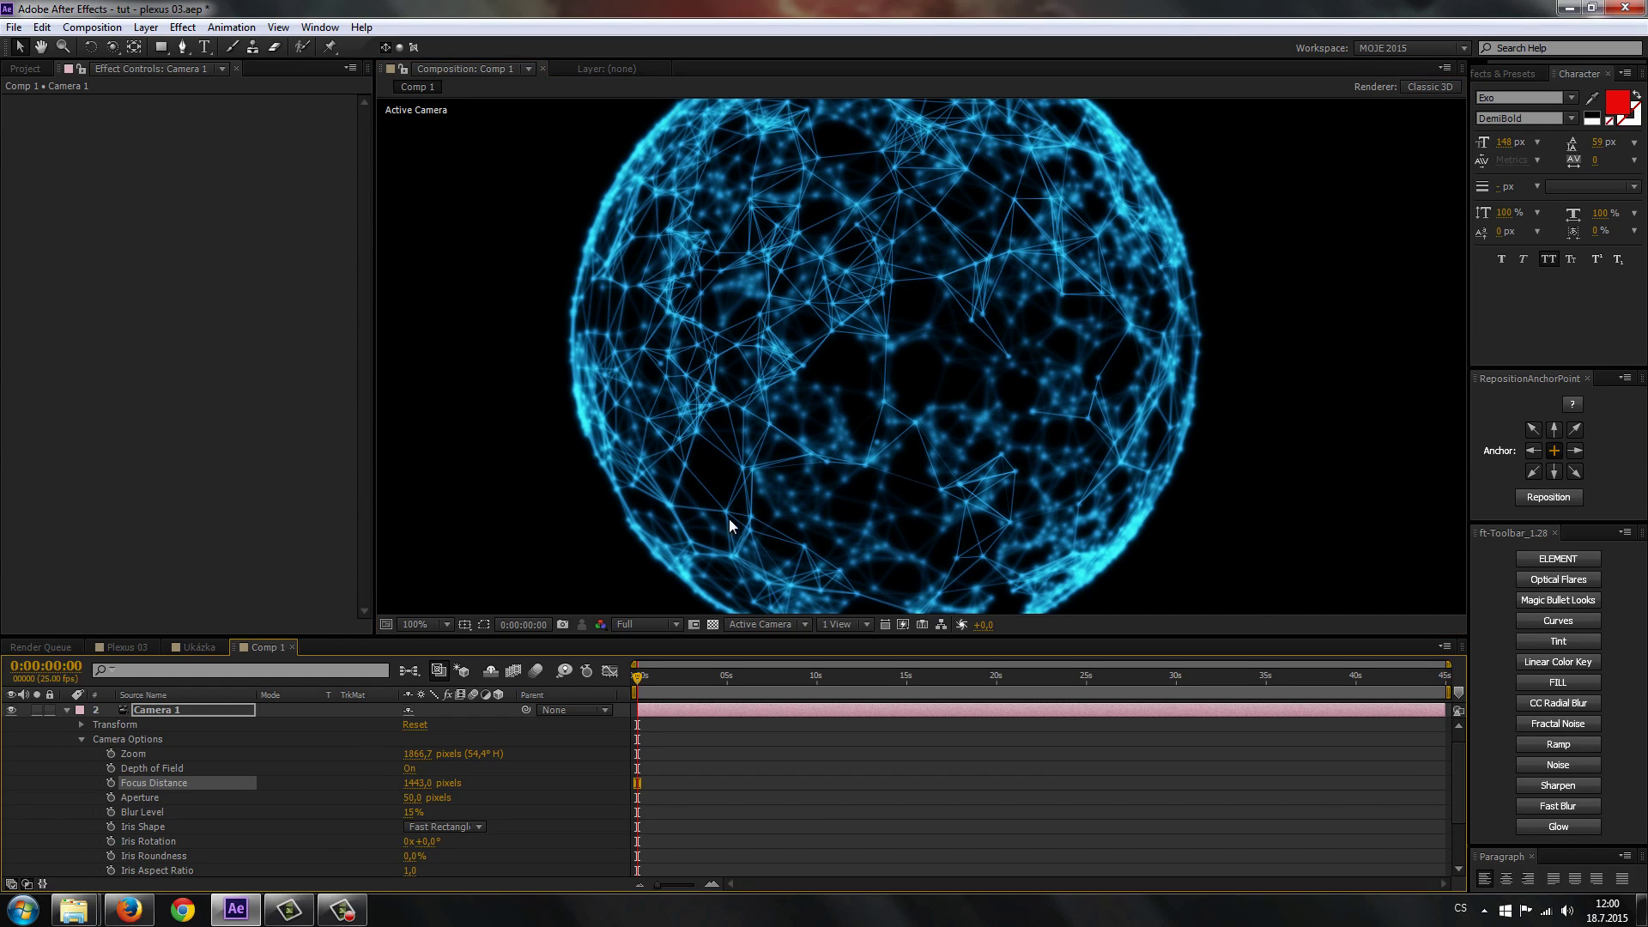
{"action": "scroll", "coordinate": [901, 388], "scroll_direction": "down", "scroll_amount": 2}
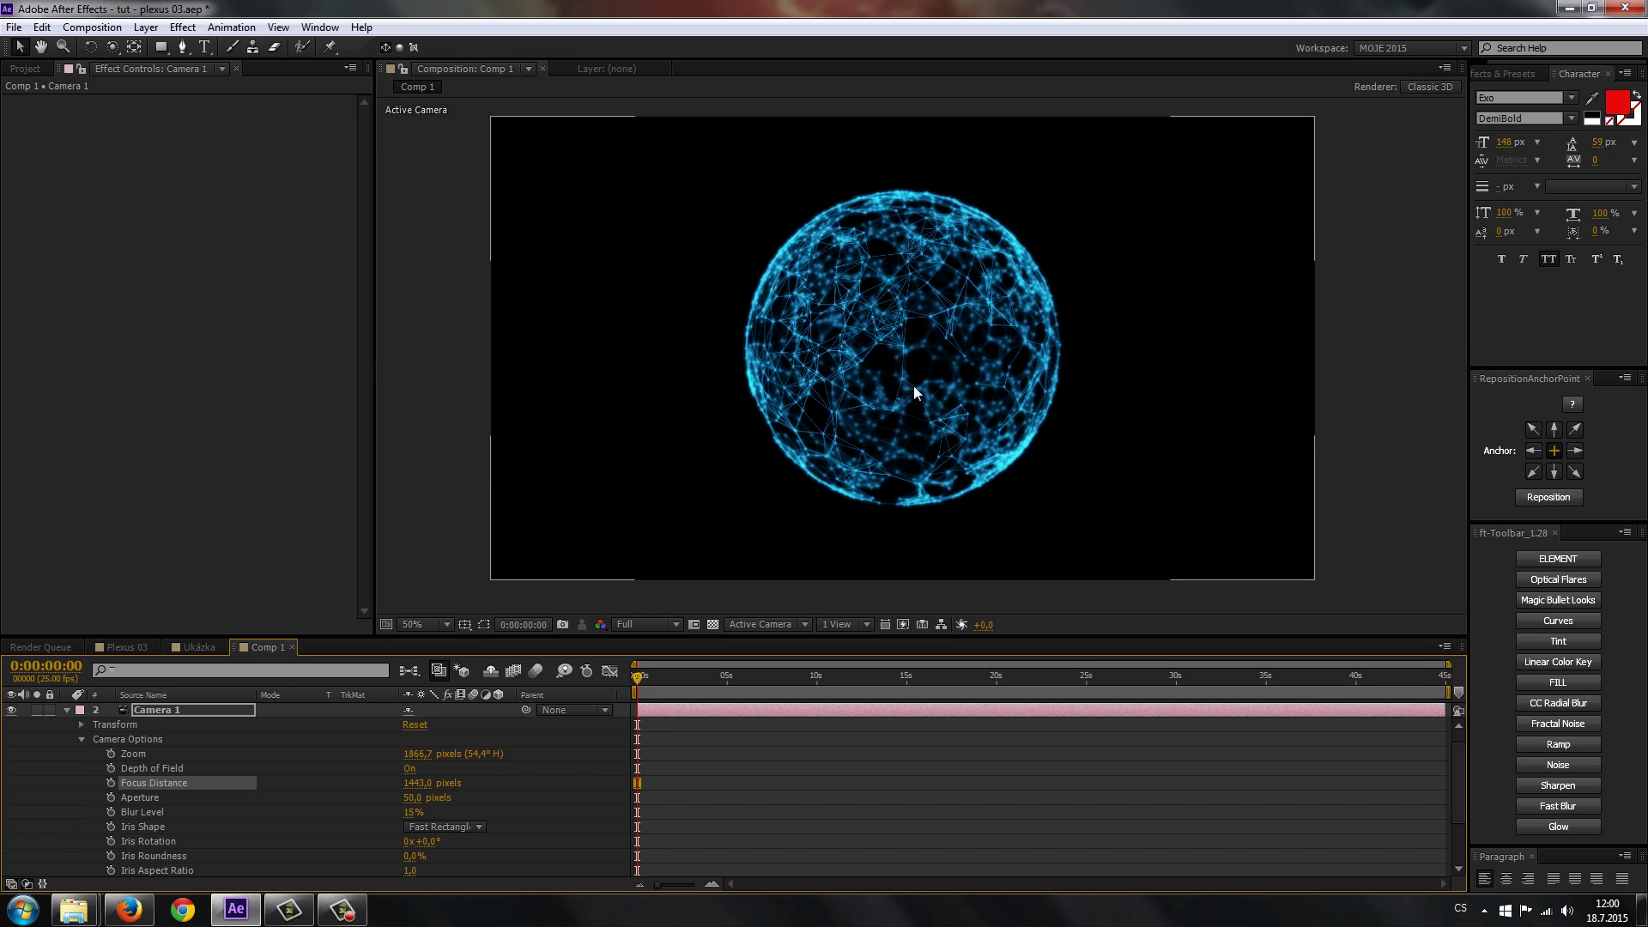
{"action": "scroll", "coordinate": [915, 375], "scroll_direction": "up", "scroll_amount": 2}
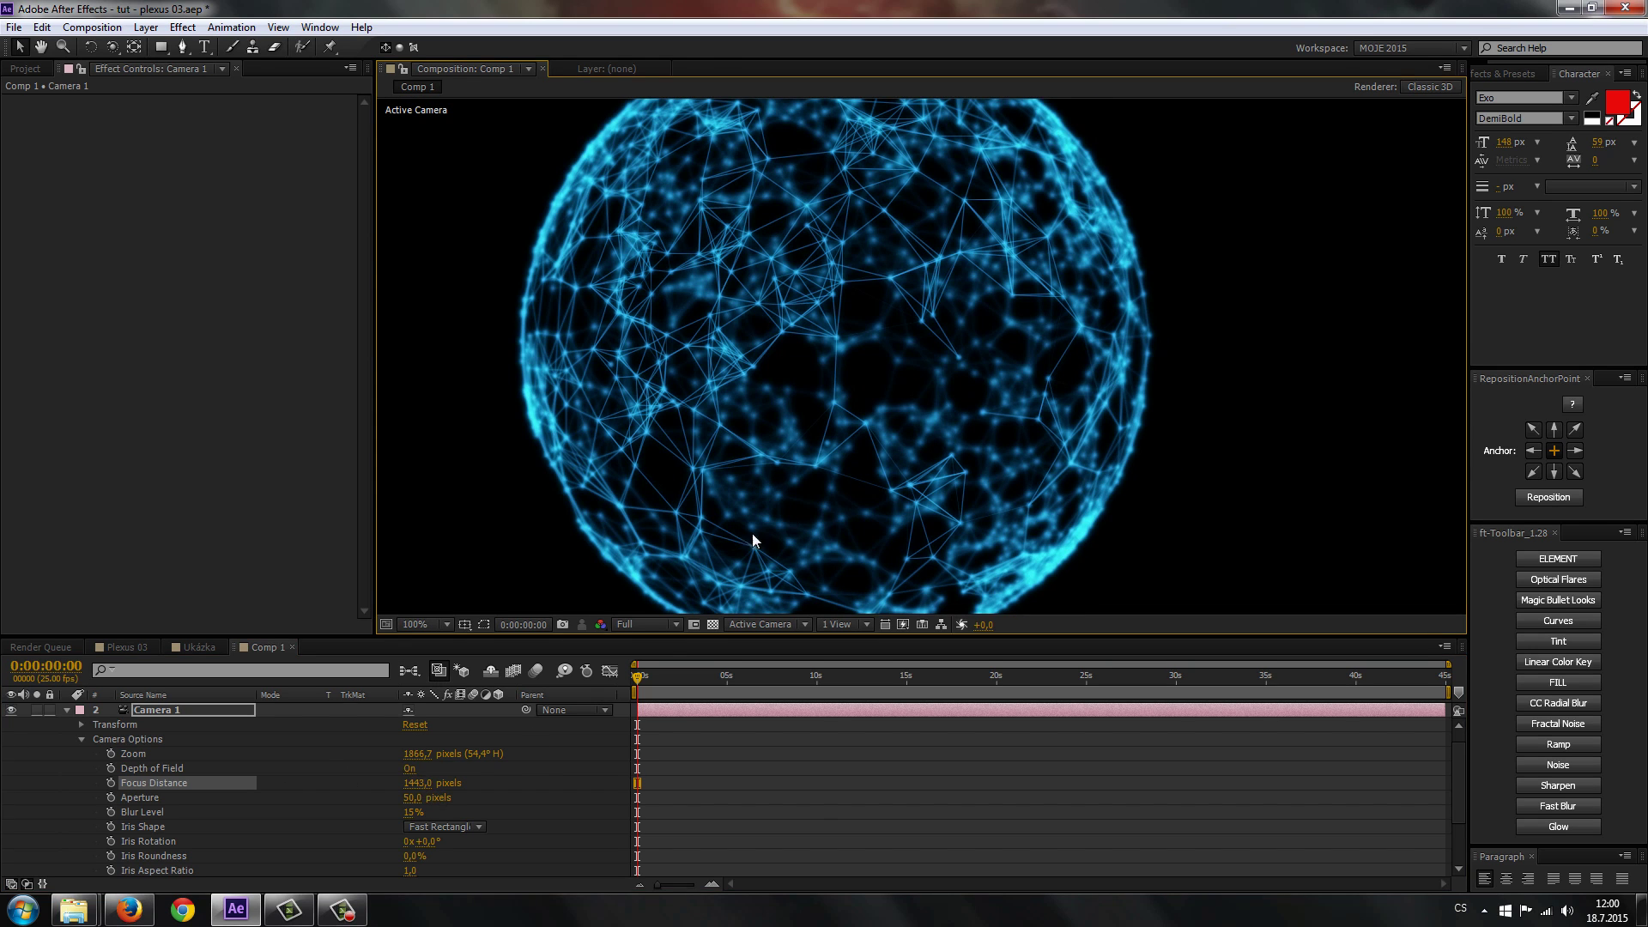
{"action": "left_click_drag", "start_coordinate": [419, 784], "coordinate": [759, 732]}
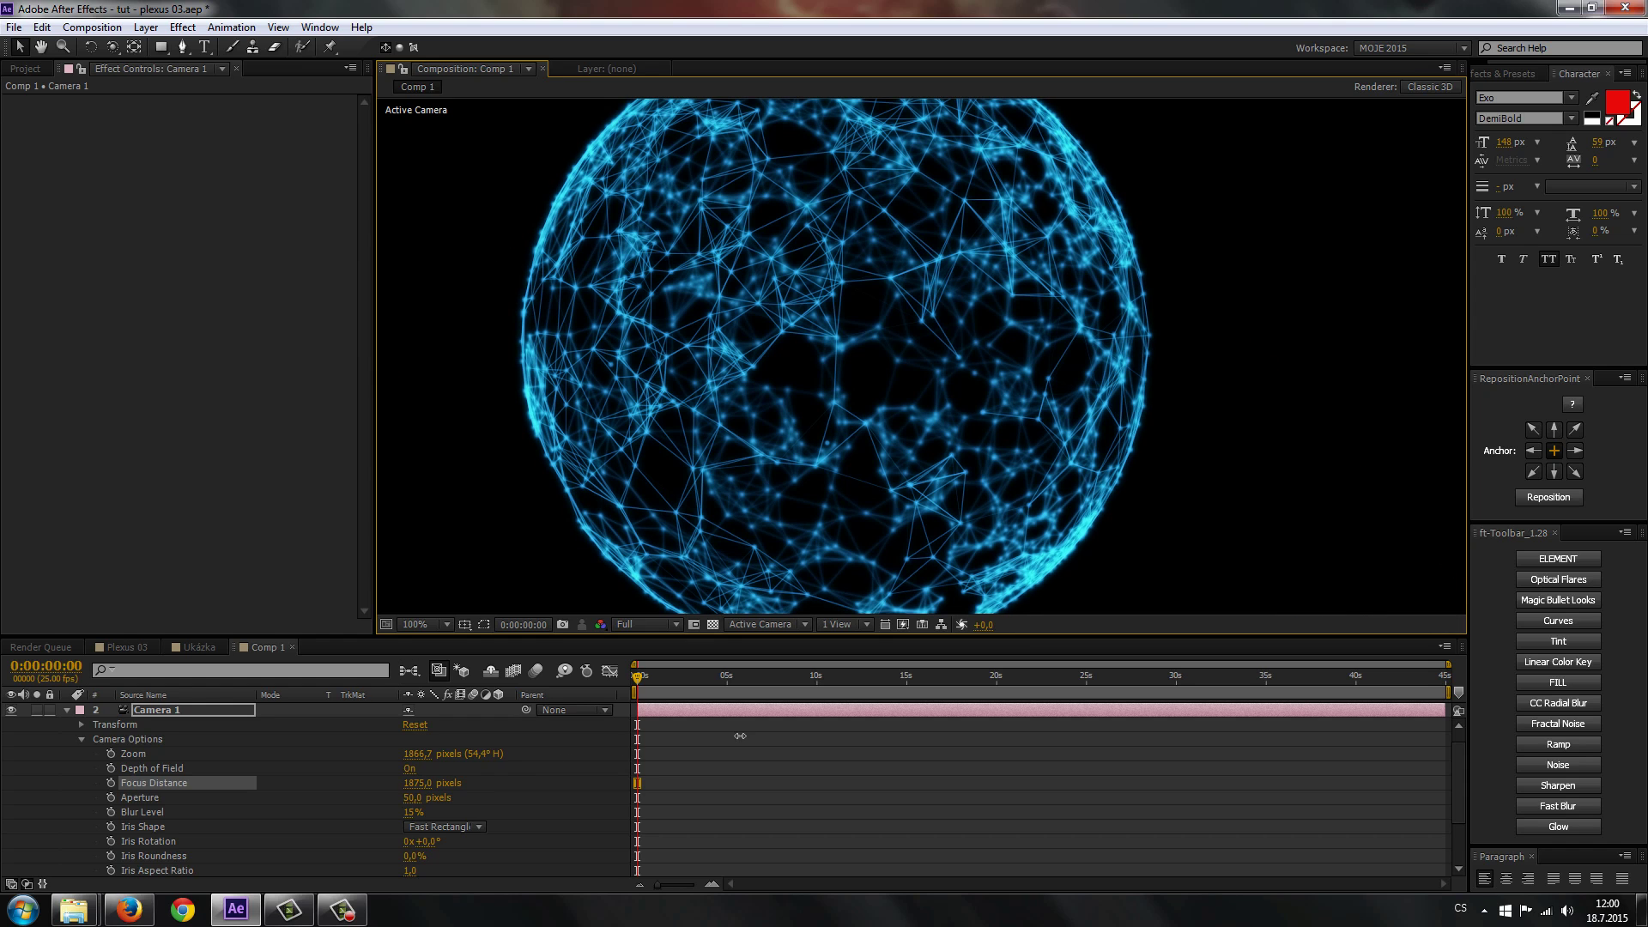
{"action": "mouse_move", "coordinate": [758, 732]}
{"action": "left_mouse_down"}
{"action": "mouse_move", "coordinate": [447, 734]}
{"action": "mouse_move", "coordinate": [246, 767]}
{"action": "left_mouse_up"}
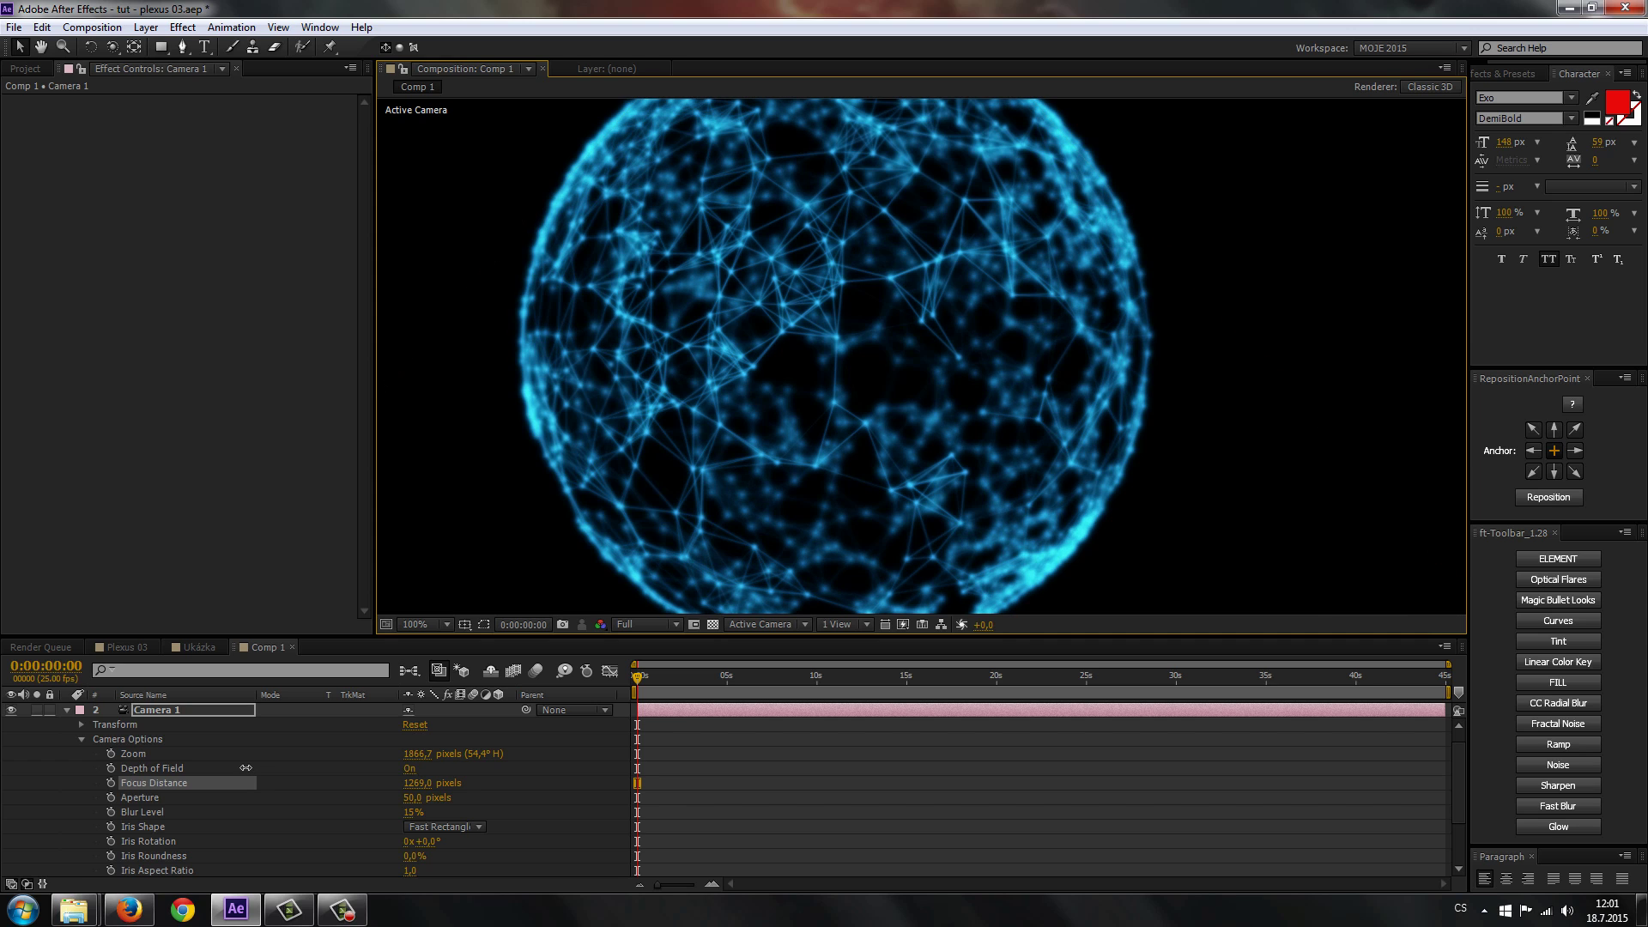
{"action": "left_click_drag", "start_coordinate": [246, 767], "coordinate": [433, 754]}
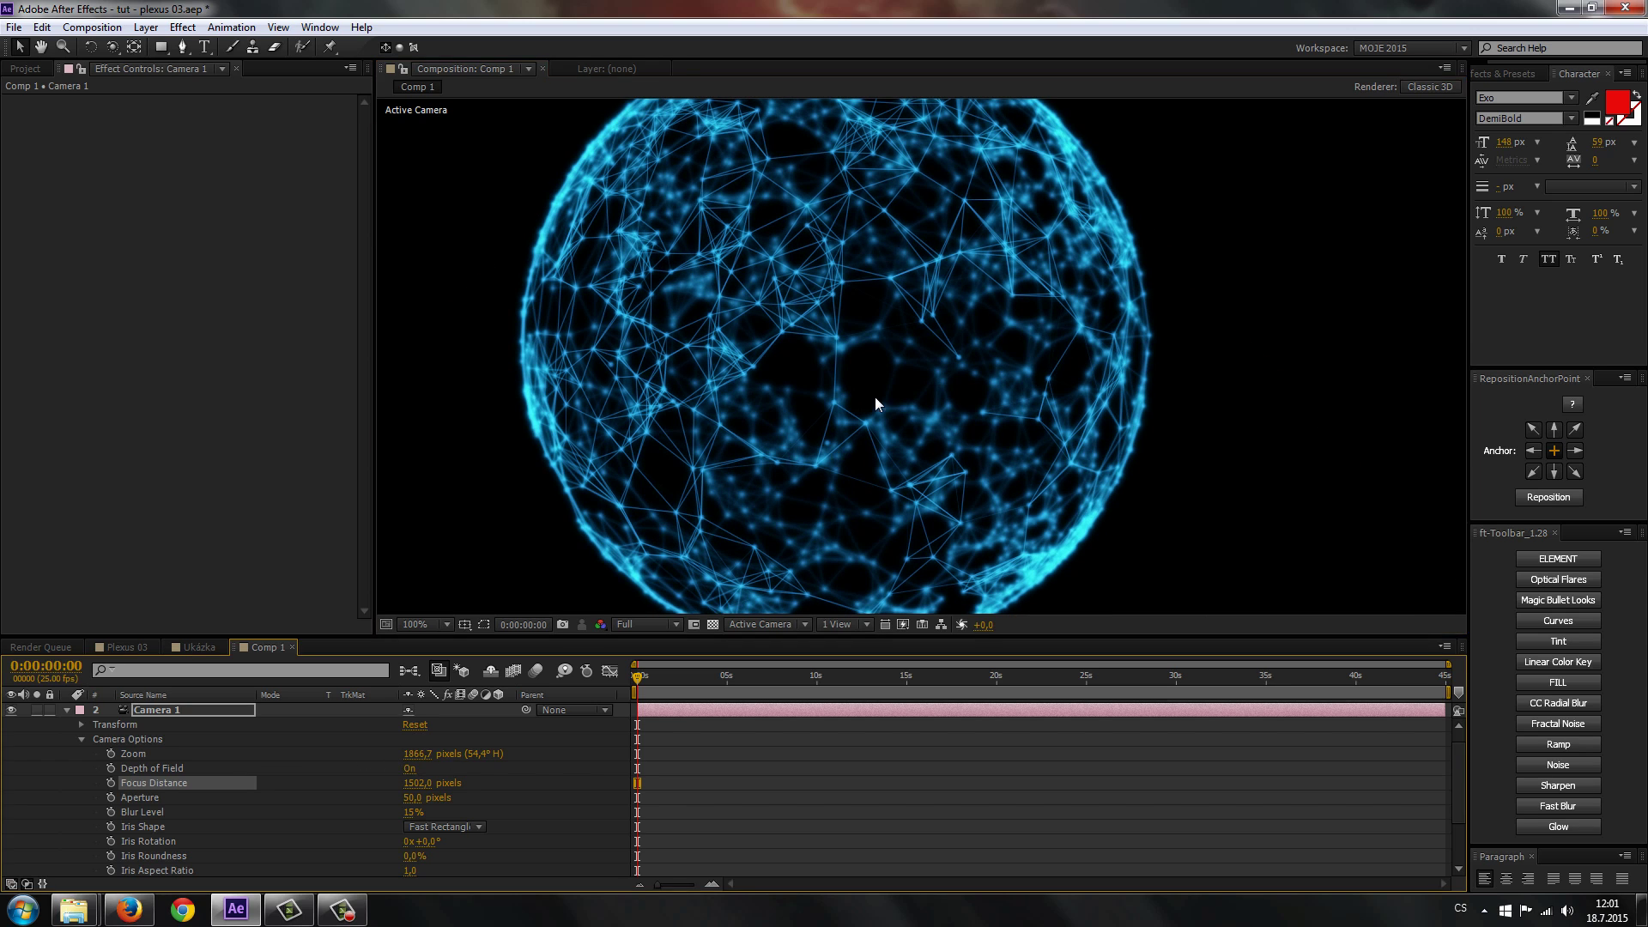
{"action": "scroll", "coordinate": [865, 485], "scroll_direction": "down", "scroll_amount": 2}
{"action": "scroll", "coordinate": [878, 496], "scroll_direction": "up", "scroll_amount": 2}
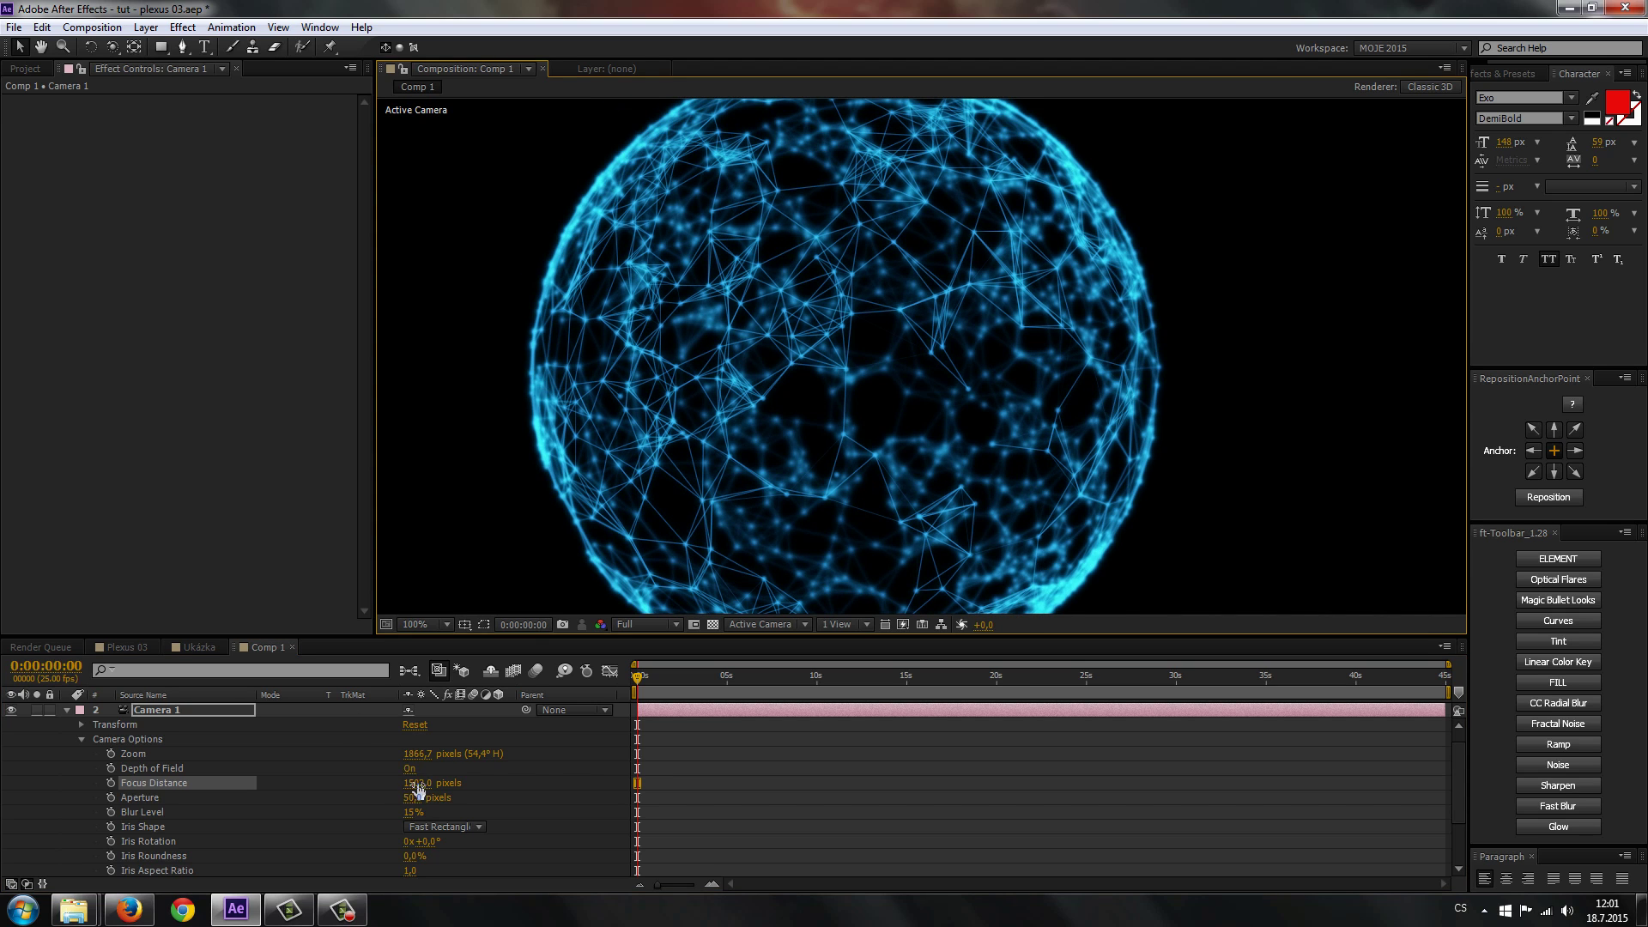
{"action": "left_click_drag", "start_coordinate": [419, 783], "coordinate": [541, 760]}
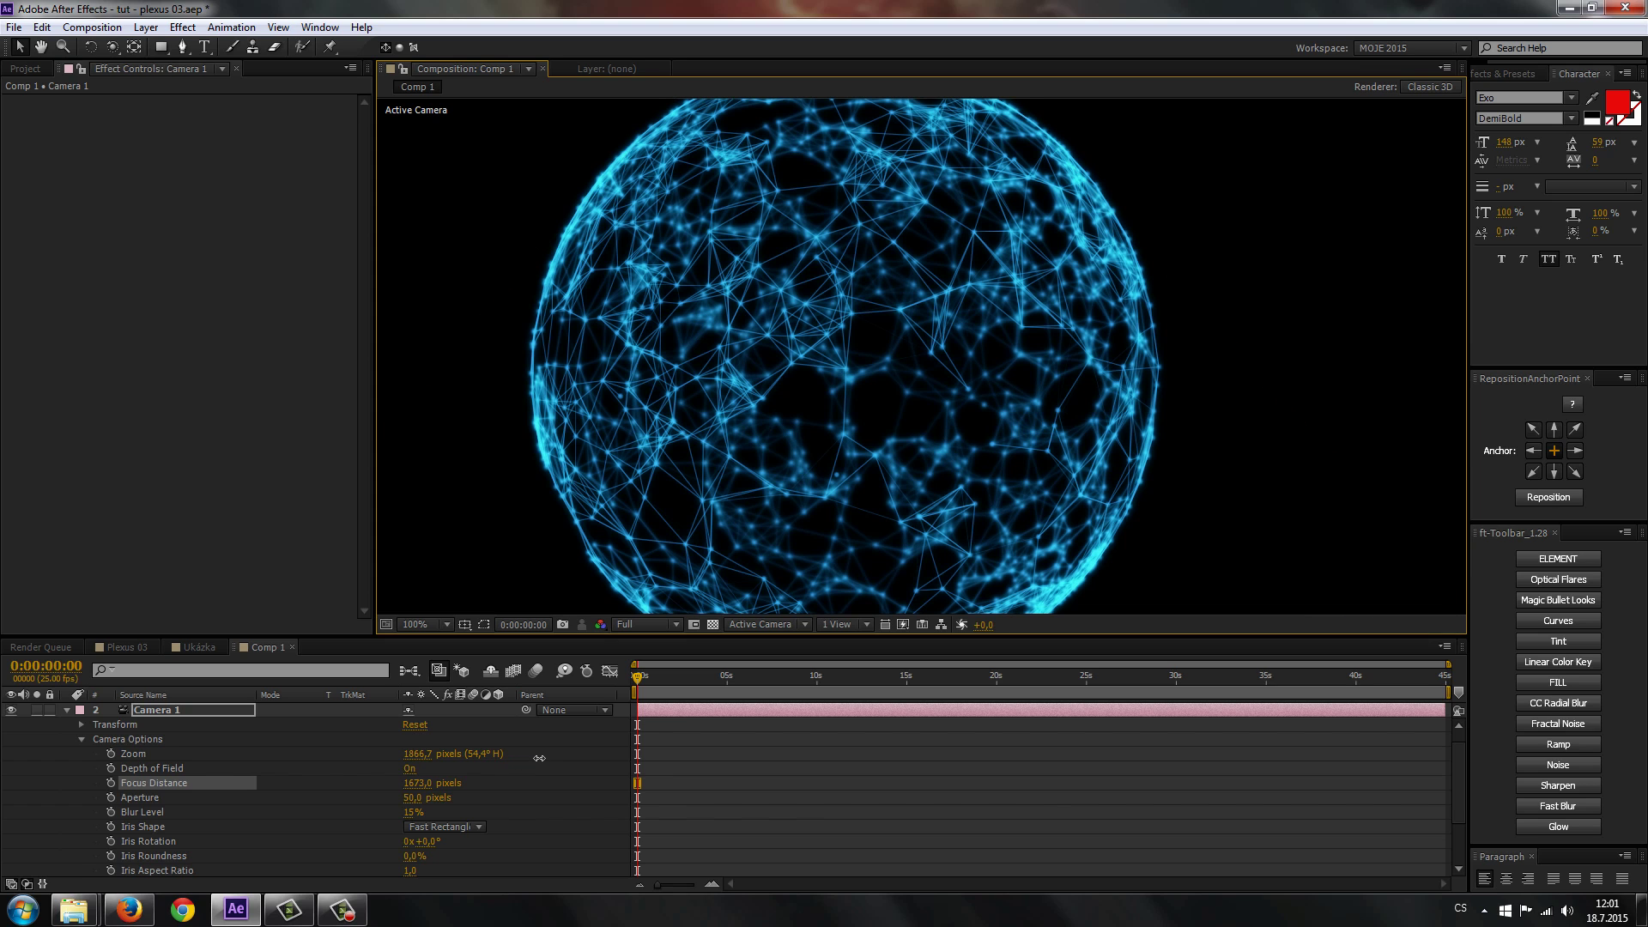
{"action": "scroll", "coordinate": [834, 403], "scroll_direction": "down", "scroll_amount": 2}
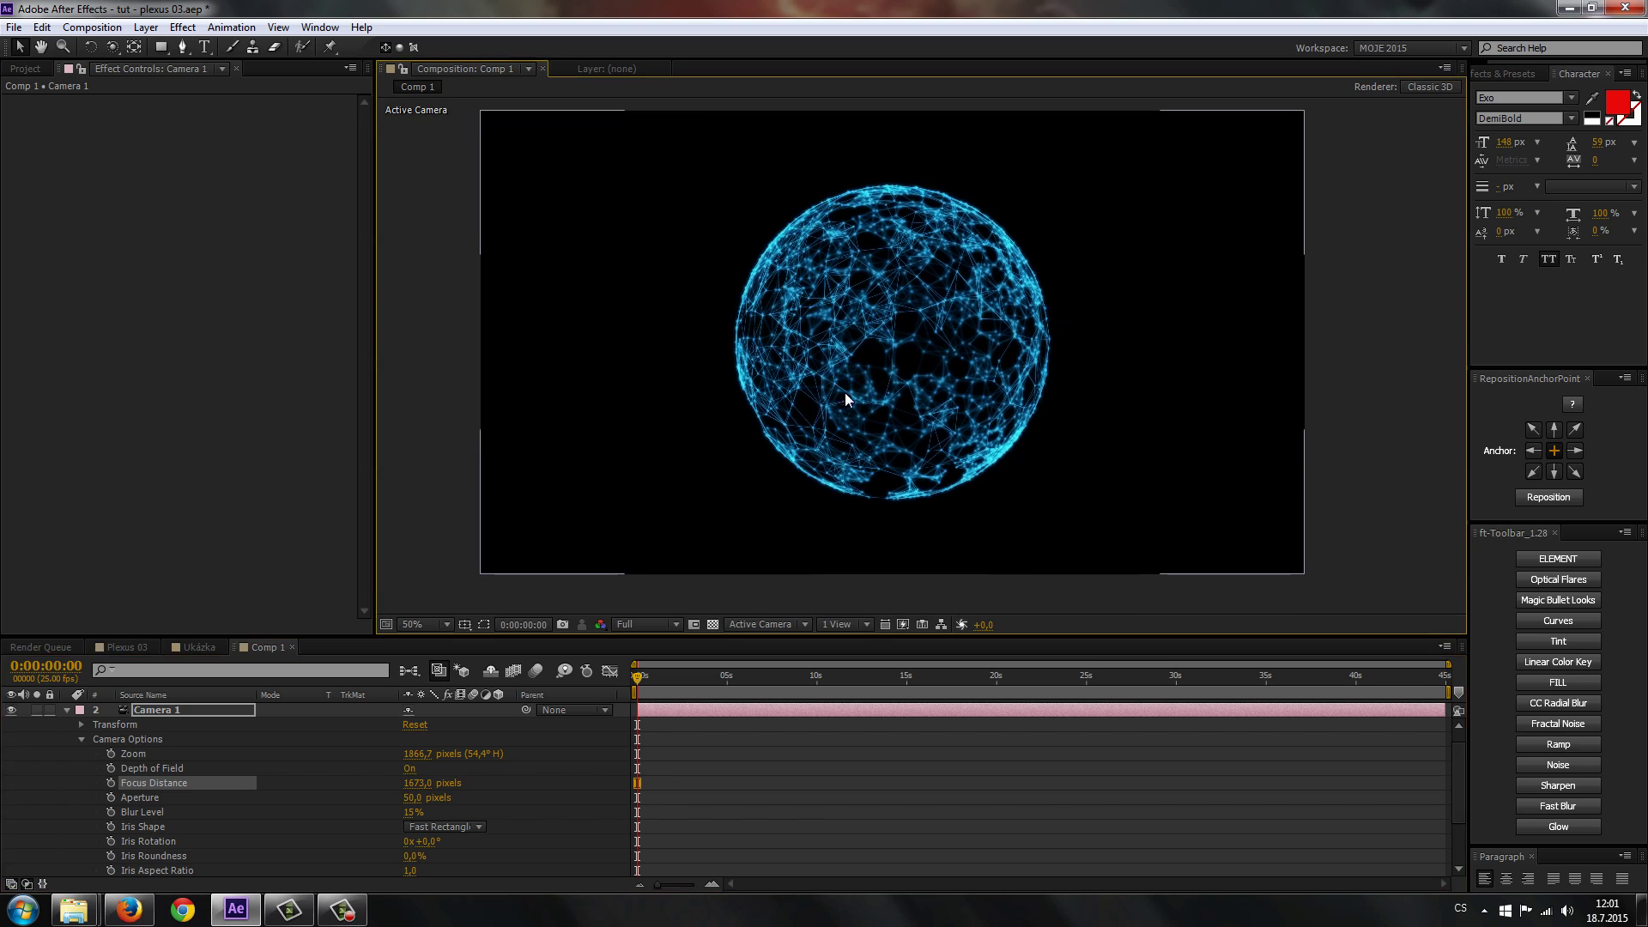
{"action": "scroll", "coordinate": [844, 393], "scroll_direction": "up", "scroll_amount": 2}
{"action": "scroll", "coordinate": [872, 379], "scroll_direction": "down", "scroll_amount": 2}
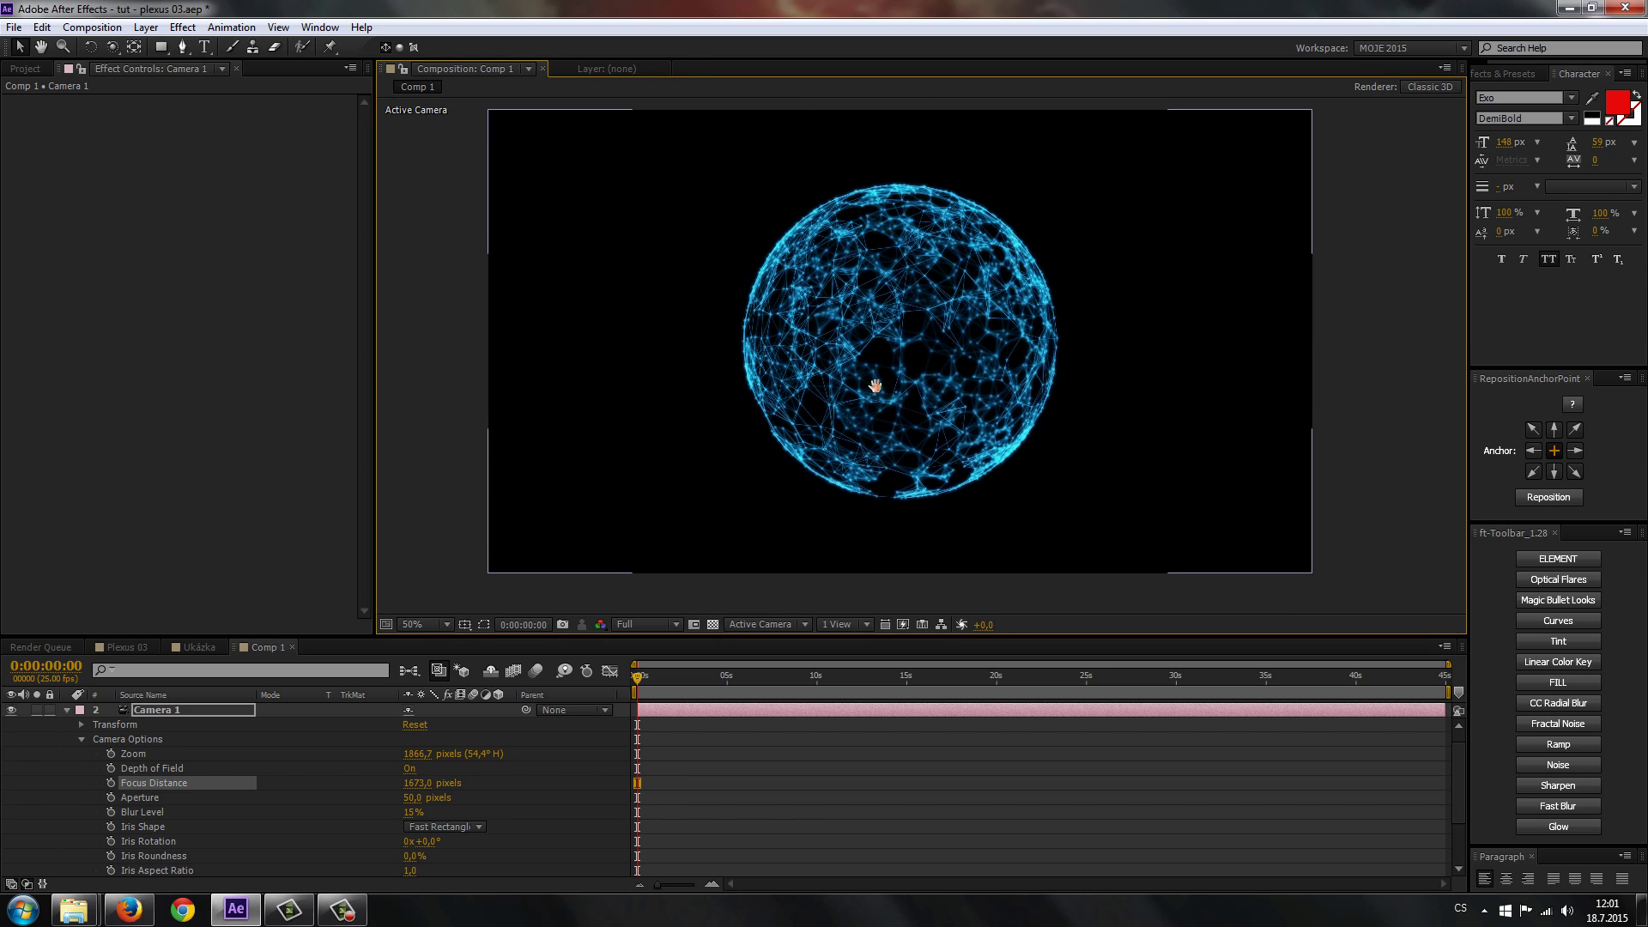
{"action": "scroll", "coordinate": [849, 398], "scroll_direction": "up", "scroll_amount": 2}
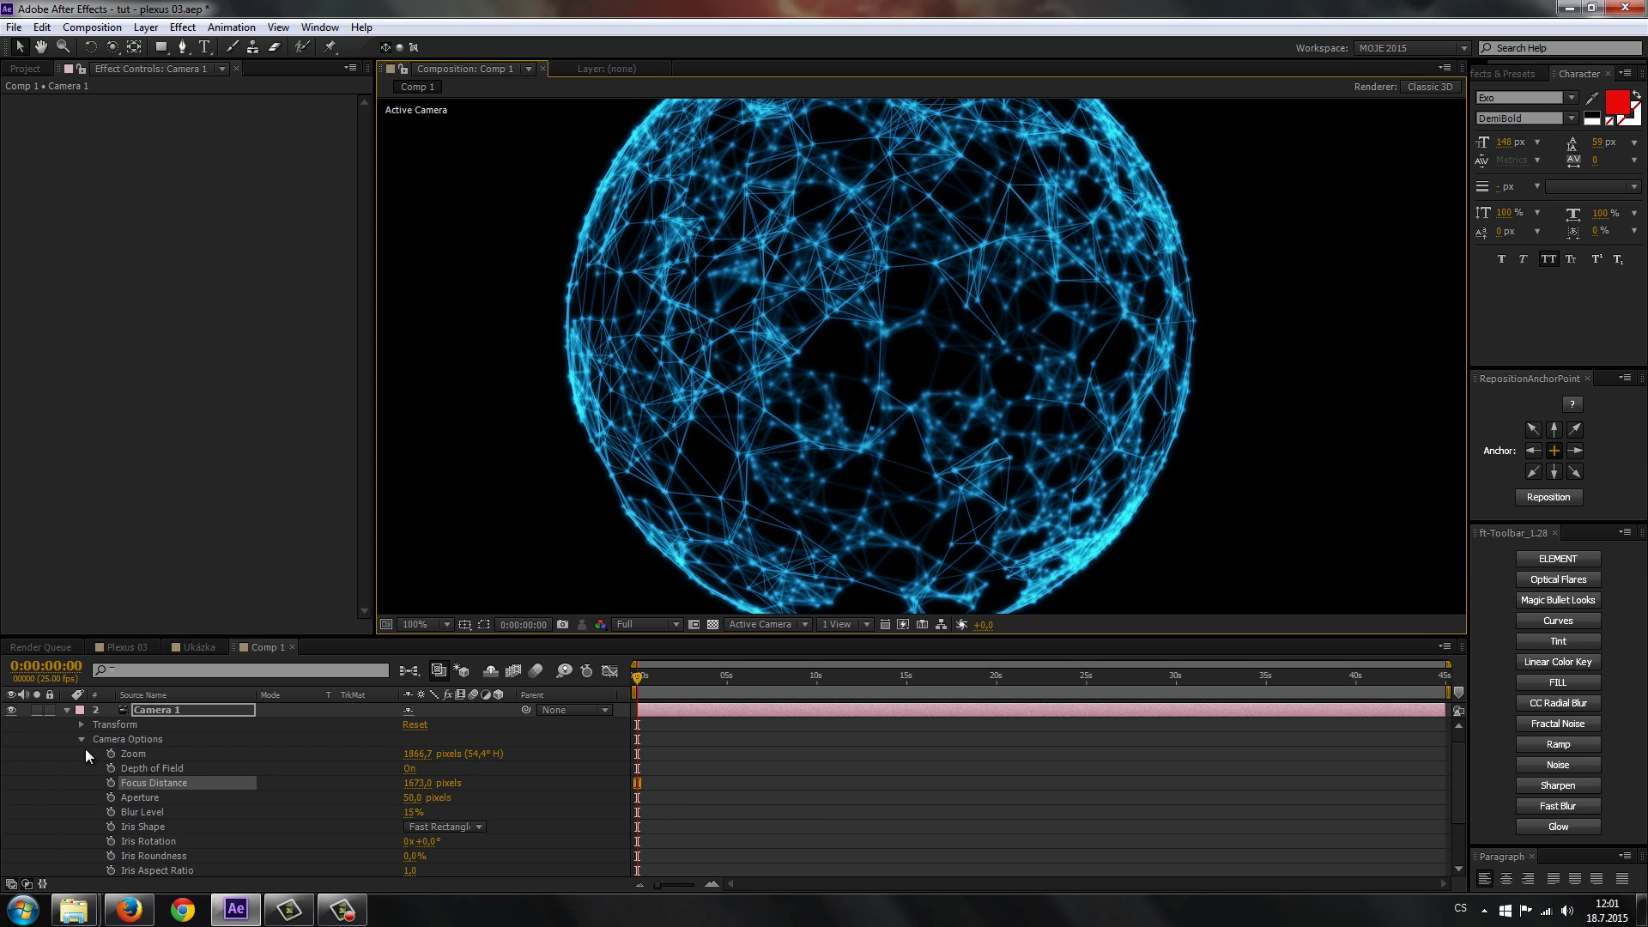
Select the plexus layer and add a Transform effector from Plexus's Add Effector list.
{"action": "left_click", "coordinate": [66, 711]}
{"action": "left_click", "coordinate": [141, 739]}
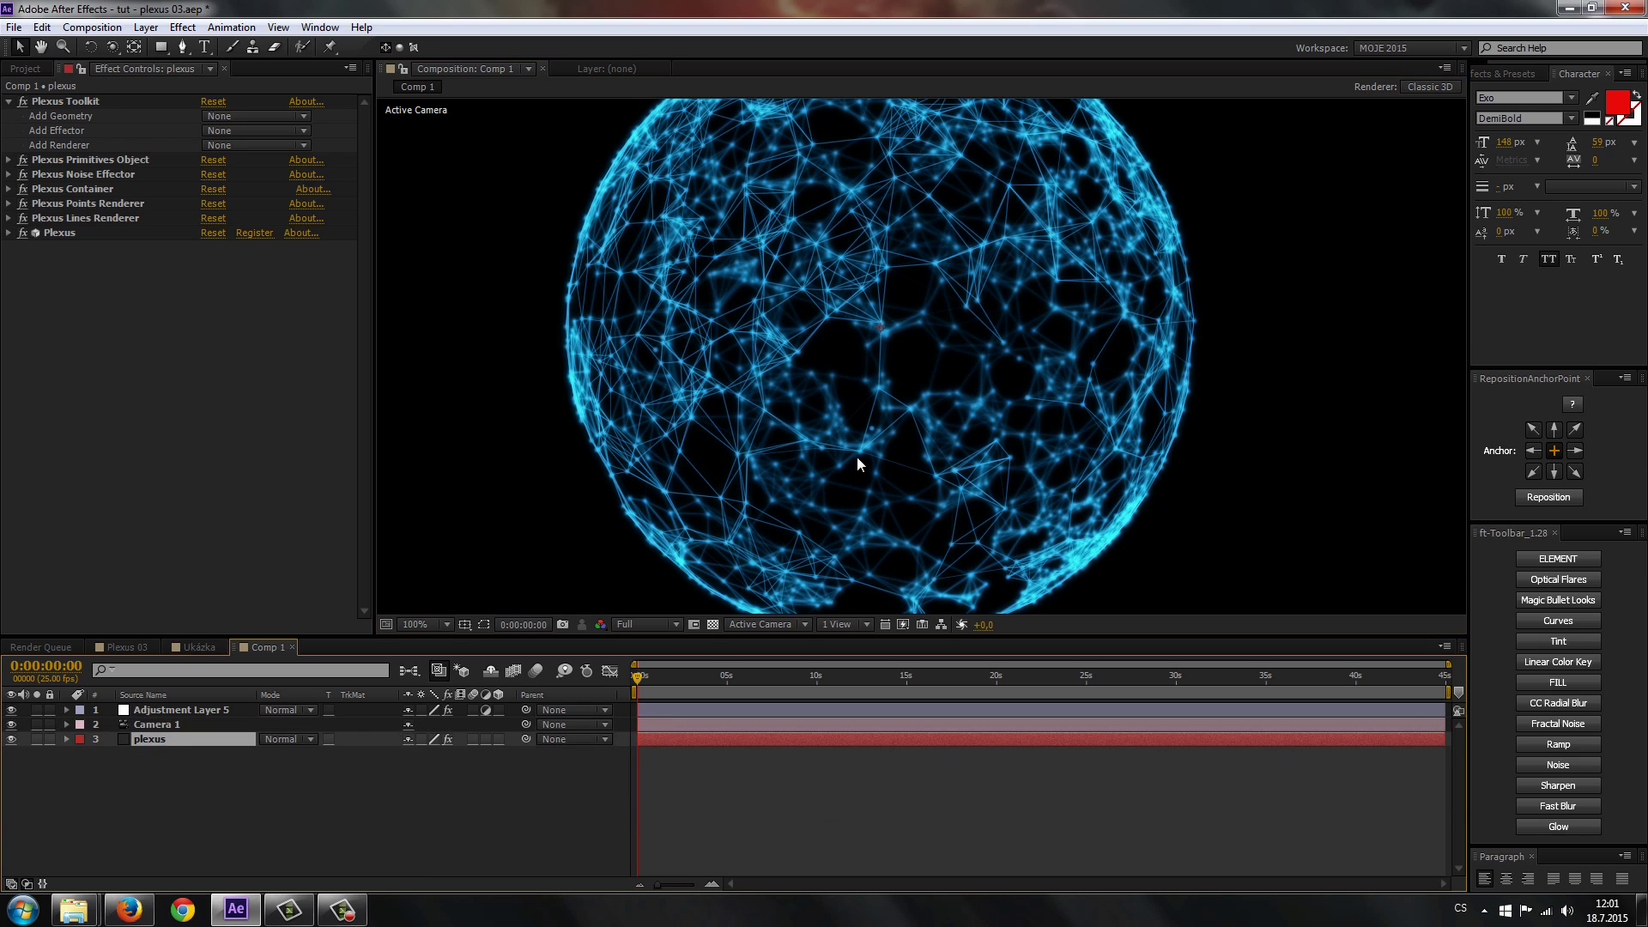
{"action": "left_click", "coordinate": [172, 772]}
{"action": "left_click", "coordinate": [161, 742]}
{"action": "key", "text": "comma"}
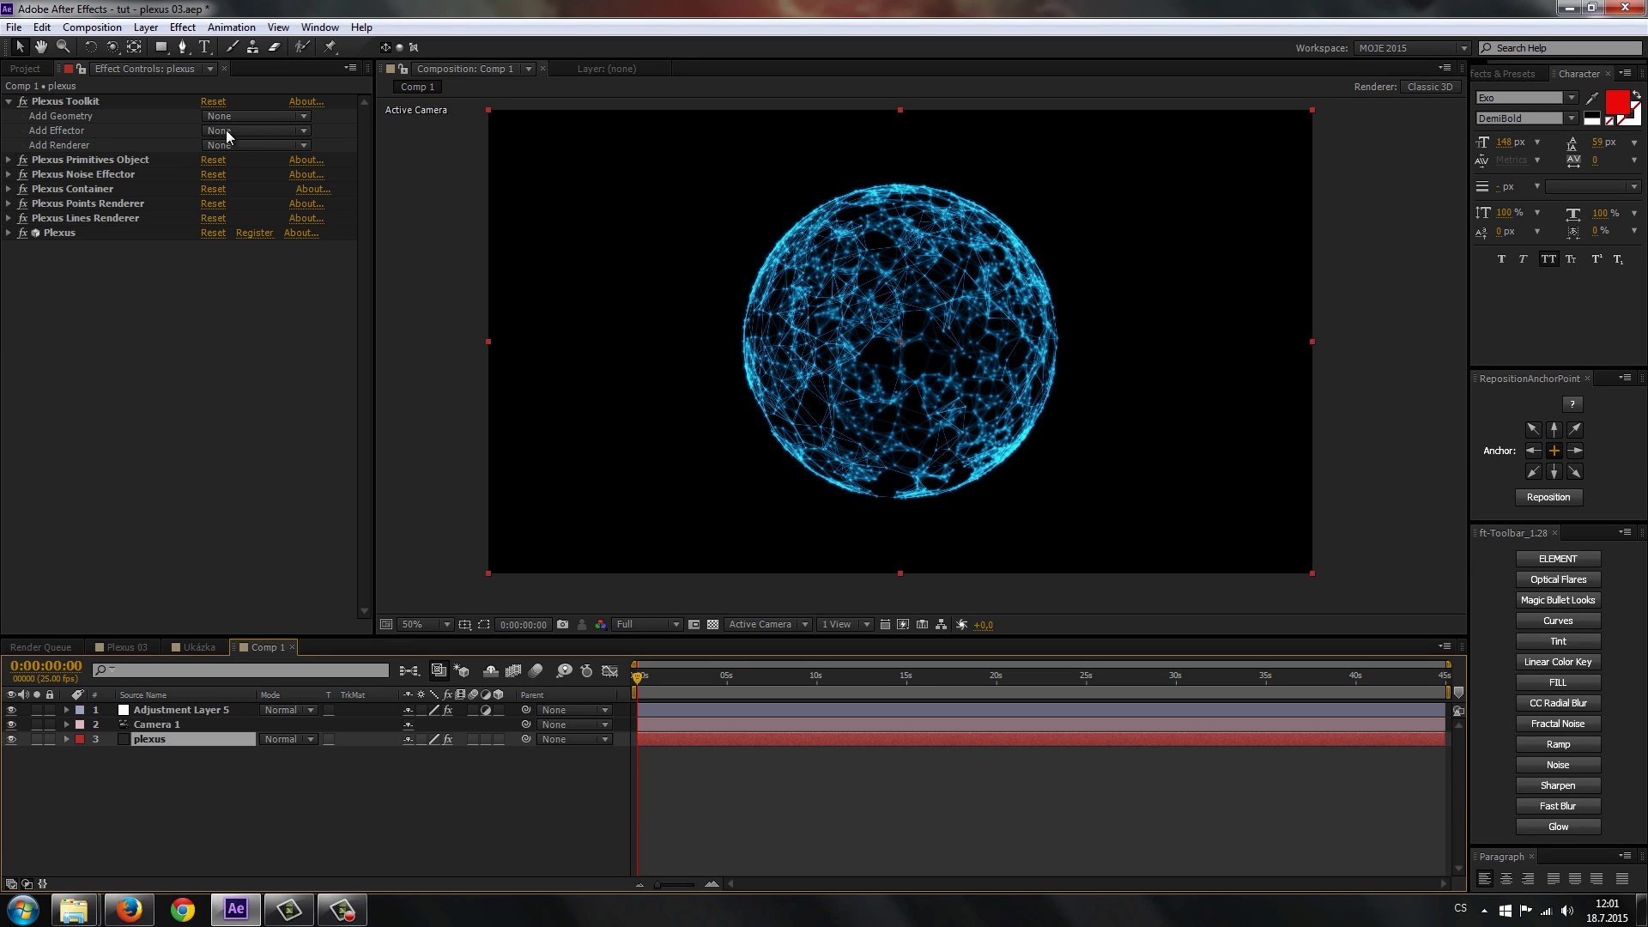
{"action": "left_click", "coordinate": [225, 131]}
{"action": "left_click", "coordinate": [253, 221]}
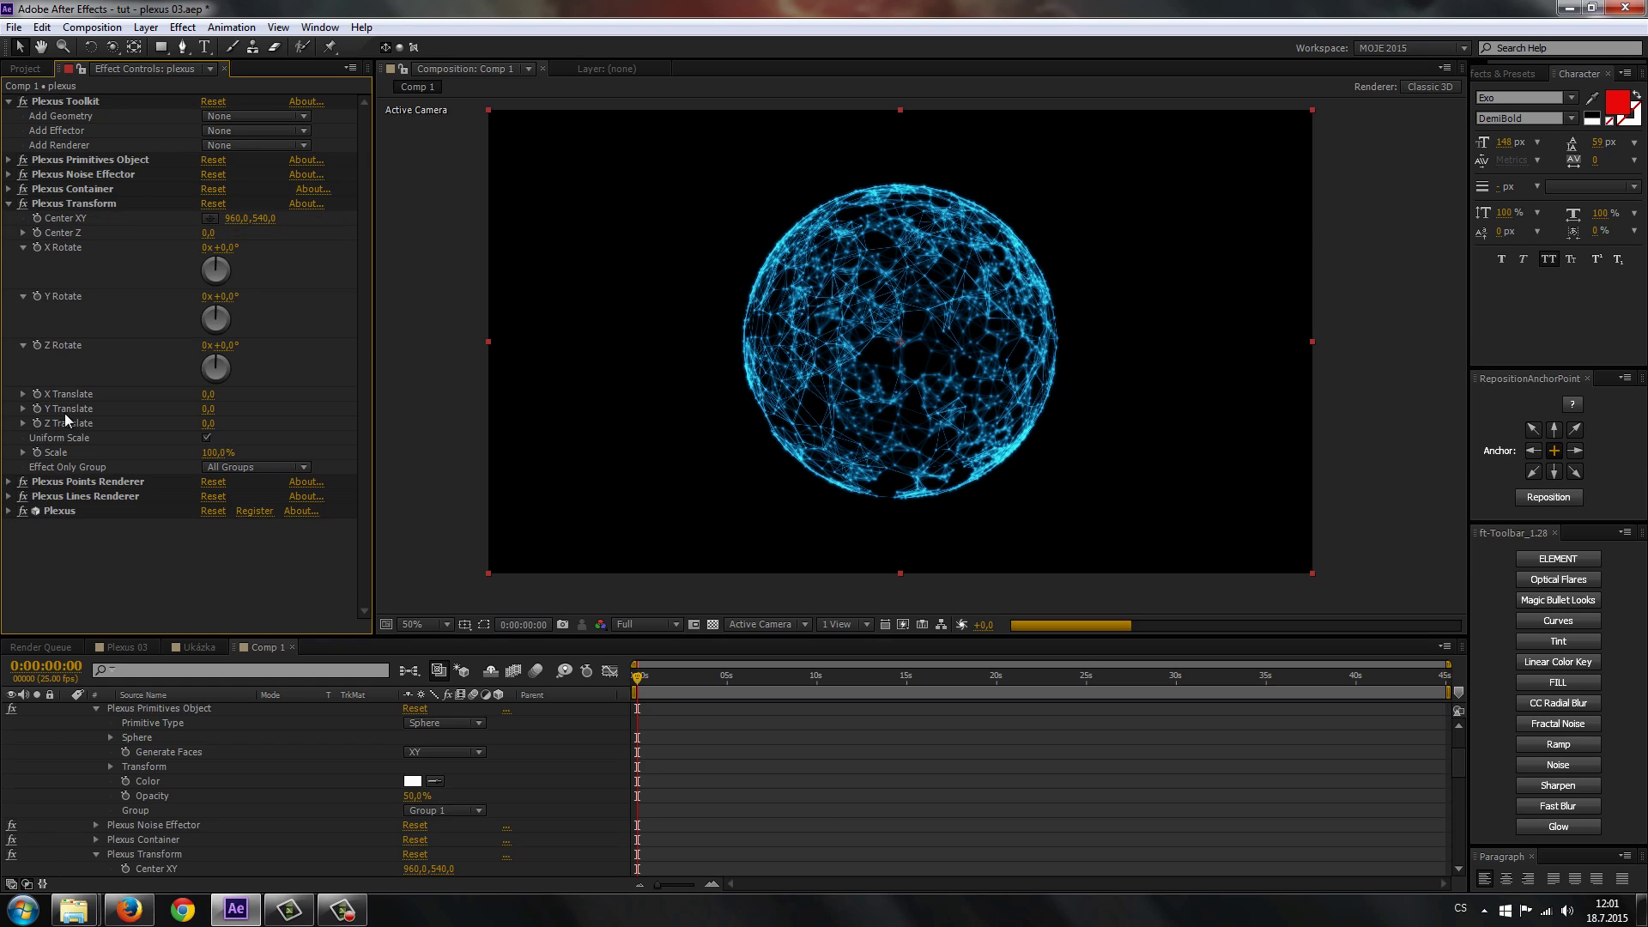
{"action": "left_click", "coordinate": [90, 206]}
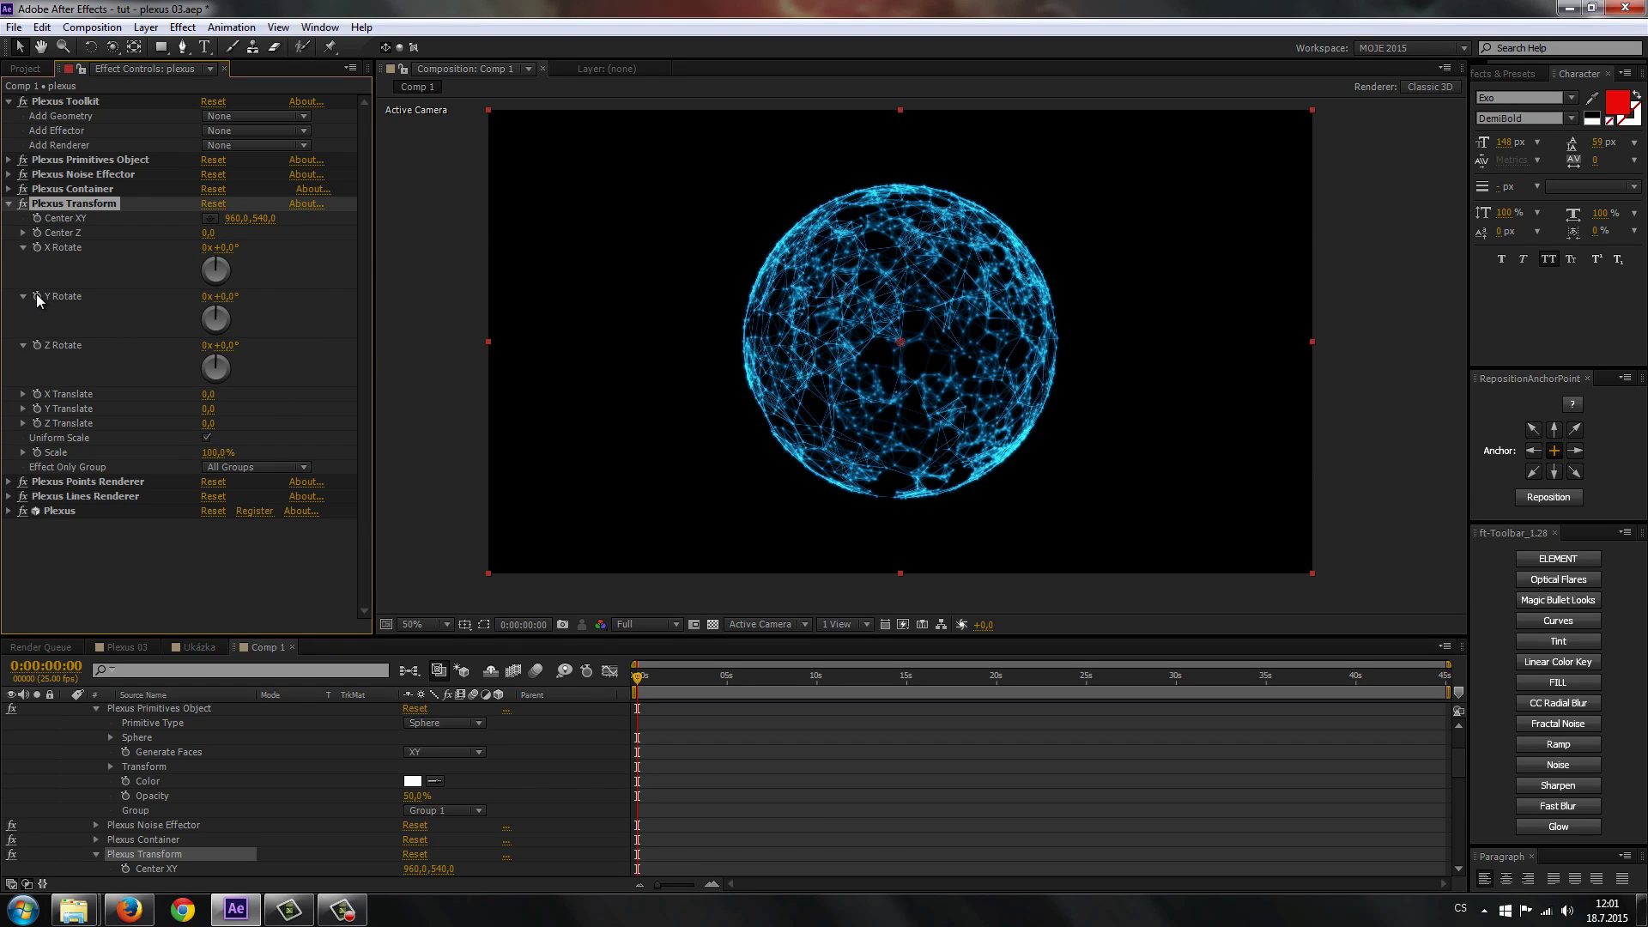
{"action": "scroll", "coordinate": [712, 369], "scroll_direction": "up", "scroll_amount": 2}
{"action": "scroll", "coordinate": [786, 373], "scroll_direction": "down", "scroll_amount": 2}
Give Plexus Transform's Y Rotate the expression time*-5 and preview the spin.
{"action": "left_click", "coordinate": [38, 295], "text": "alt"}
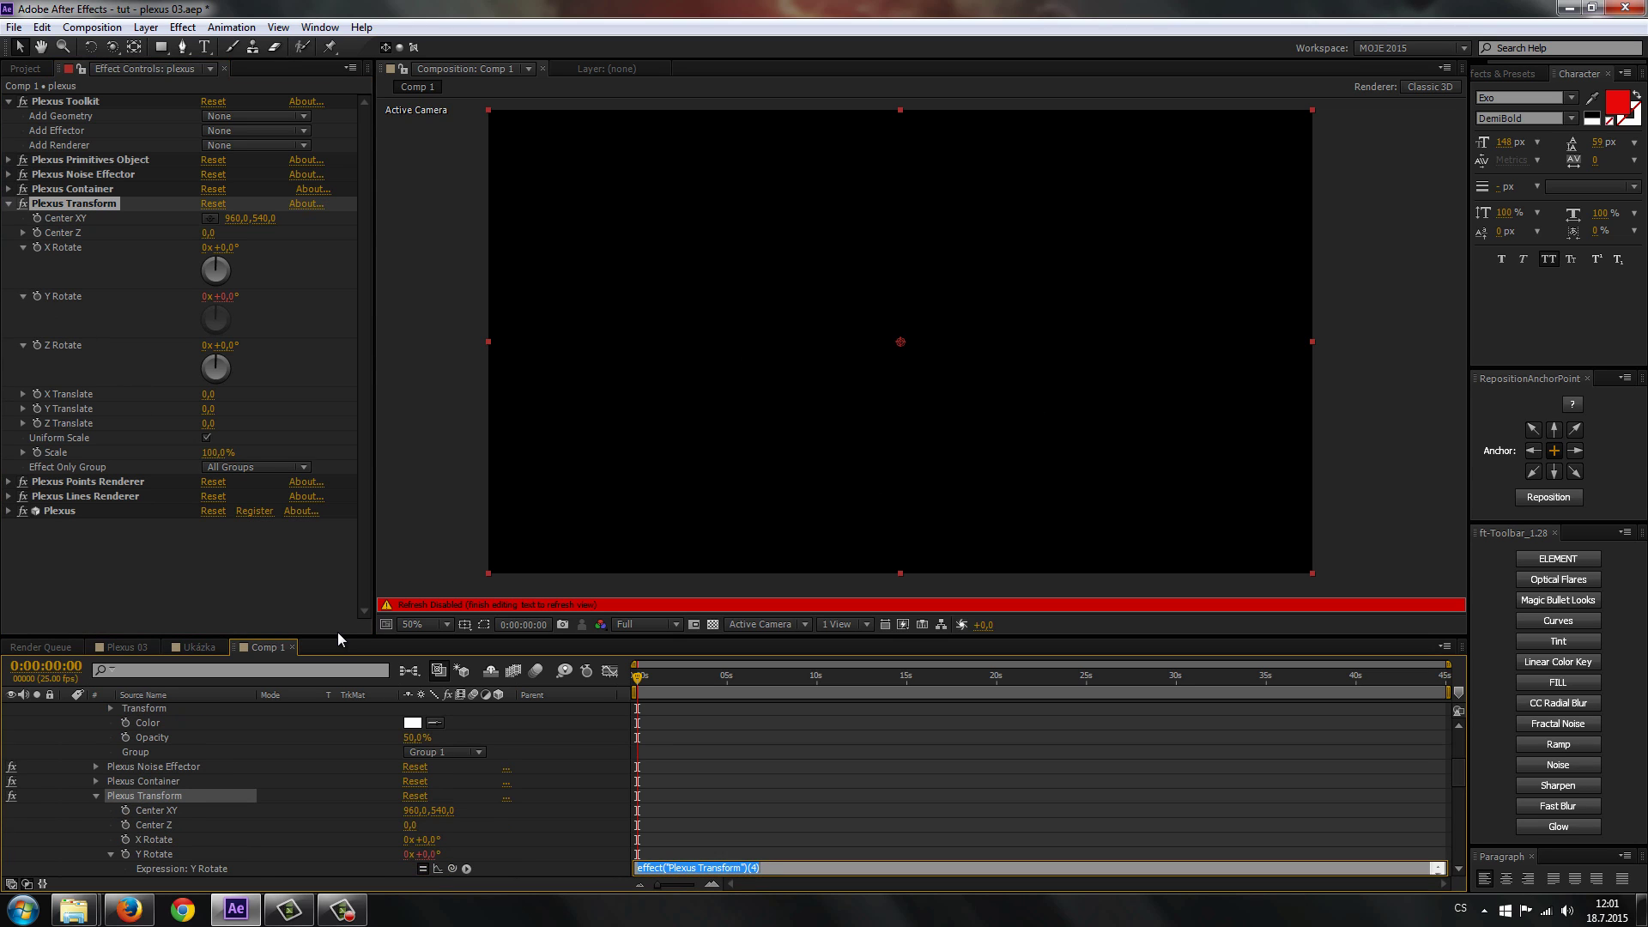
{"action": "type", "text": "time*-5"}
{"action": "left_click", "coordinate": [687, 792]}
{"action": "scroll", "coordinate": [884, 503], "scroll_direction": "up", "scroll_amount": 2}
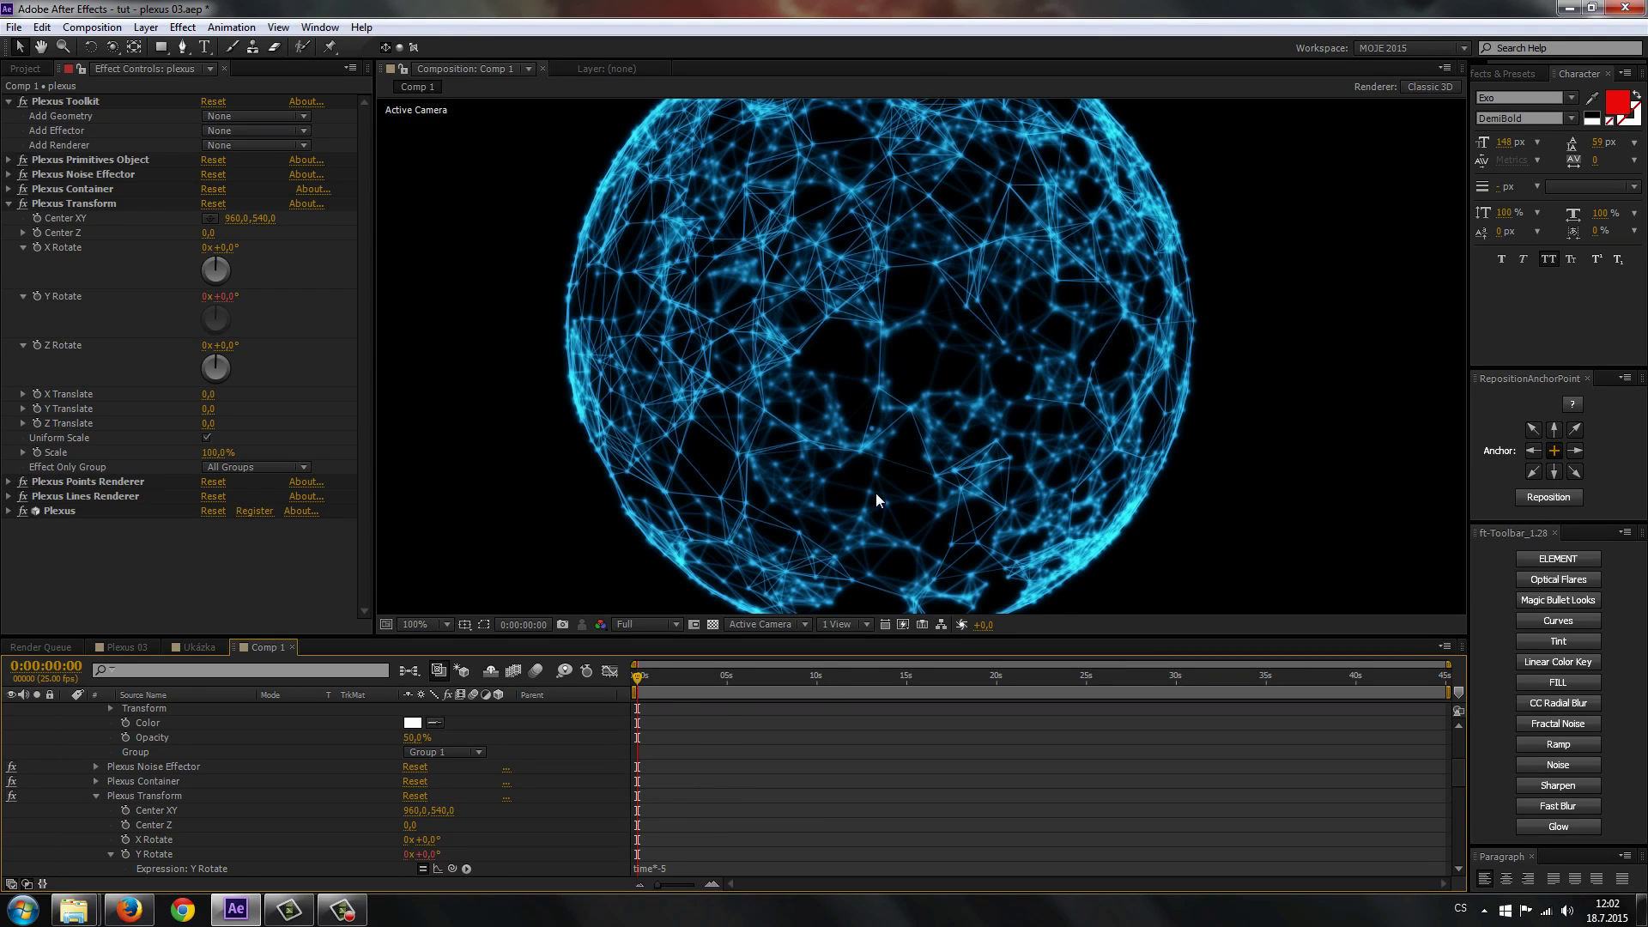
{"action": "key", "text": "space"}
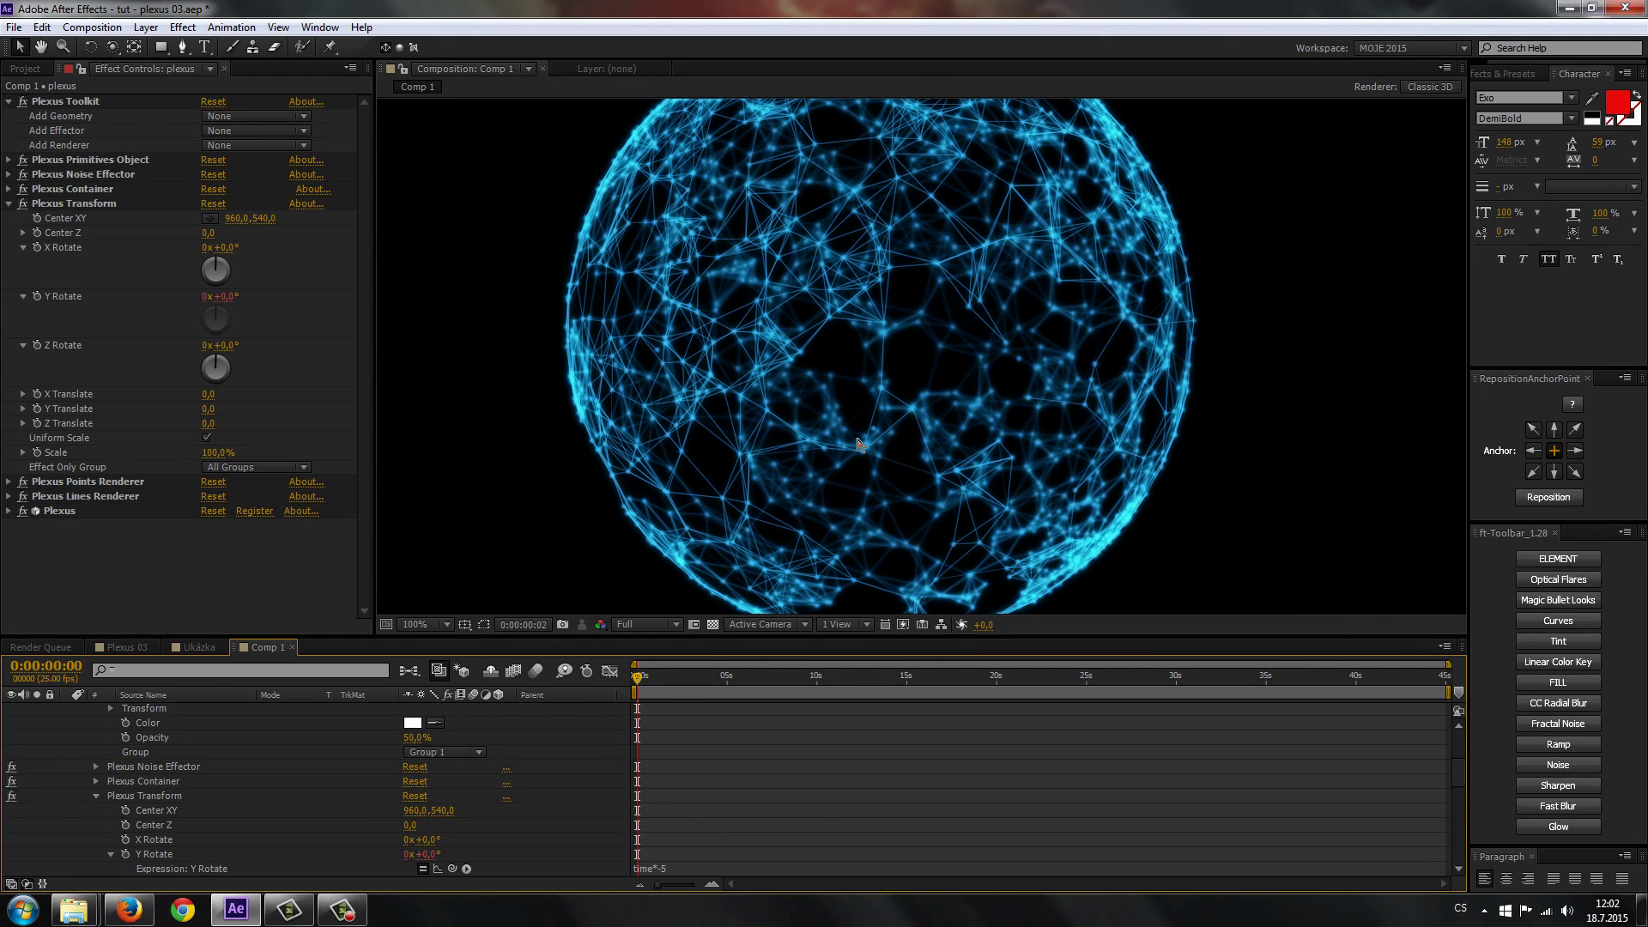
{"action": "key", "text": "space"}
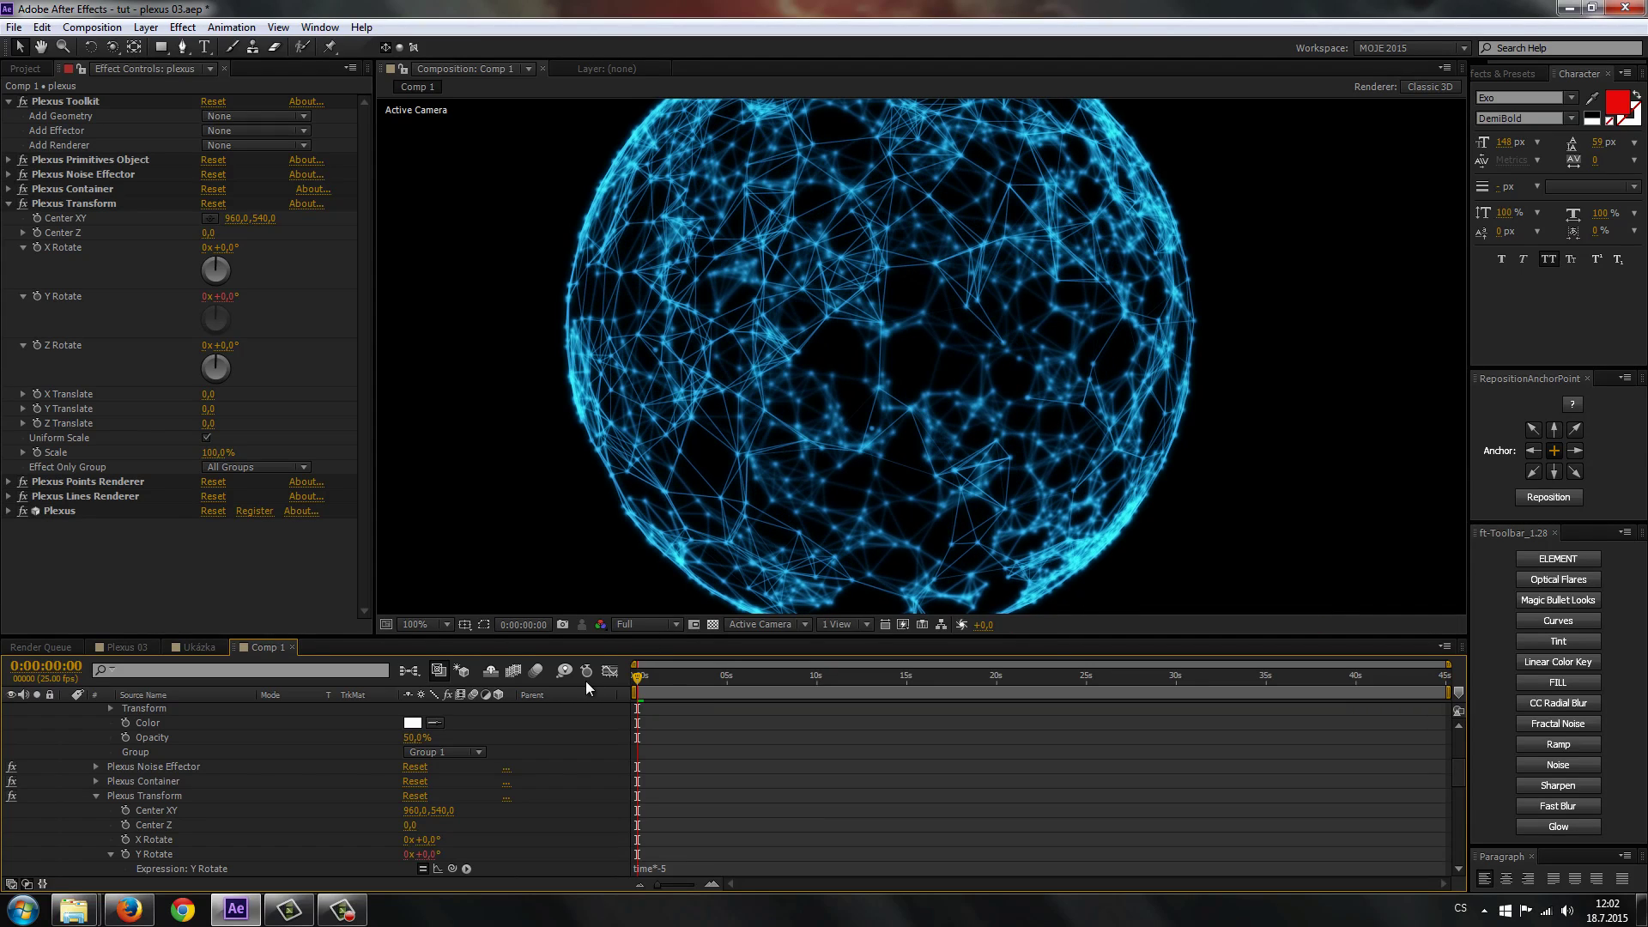
Preview the rotation at Third resolution, then restore the viewer to Full resolution.
{"action": "left_click", "coordinate": [640, 624]}
{"action": "left_click", "coordinate": [631, 707]}
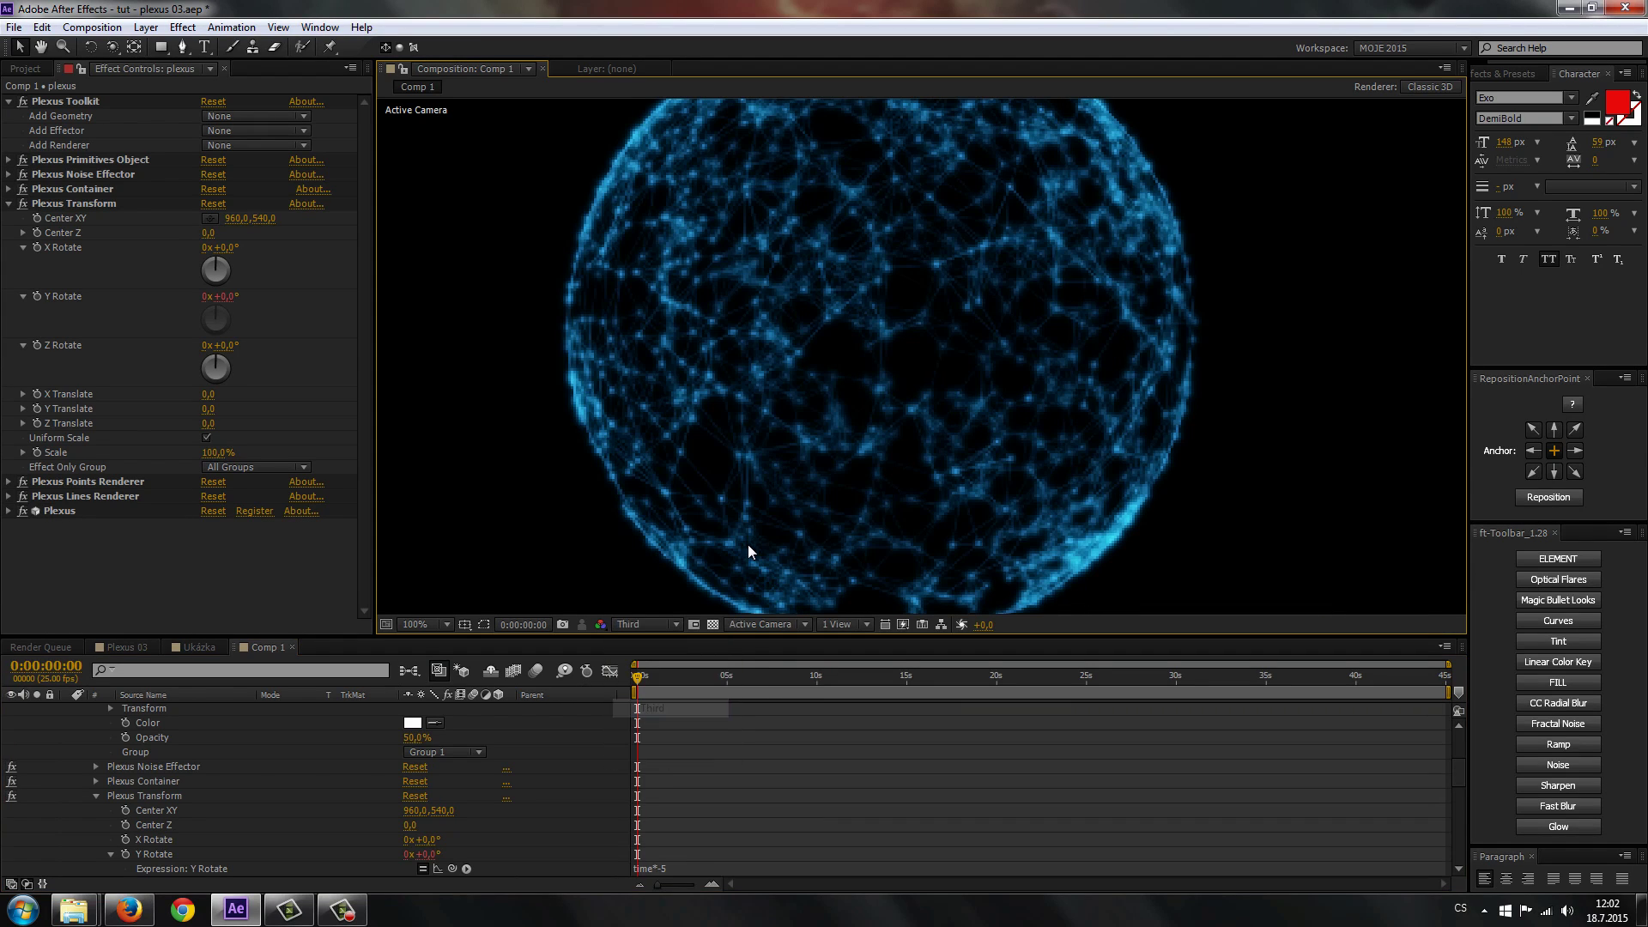
{"action": "key", "text": "space"}
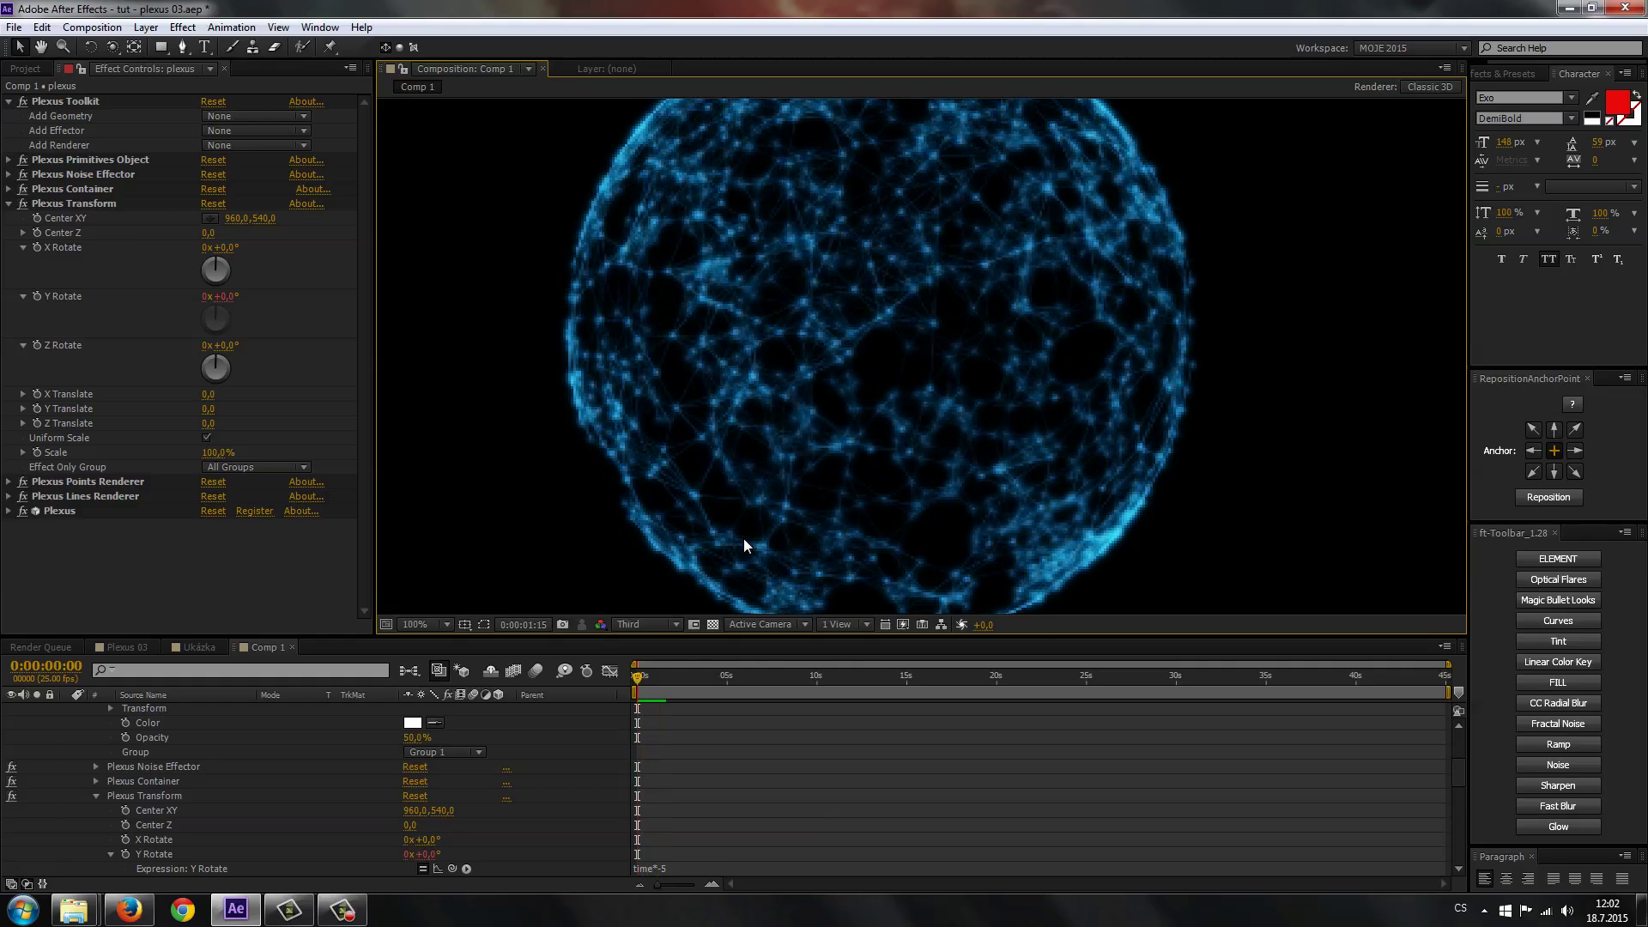
{"action": "key", "text": "space"}
{"action": "left_click", "coordinate": [640, 624]}
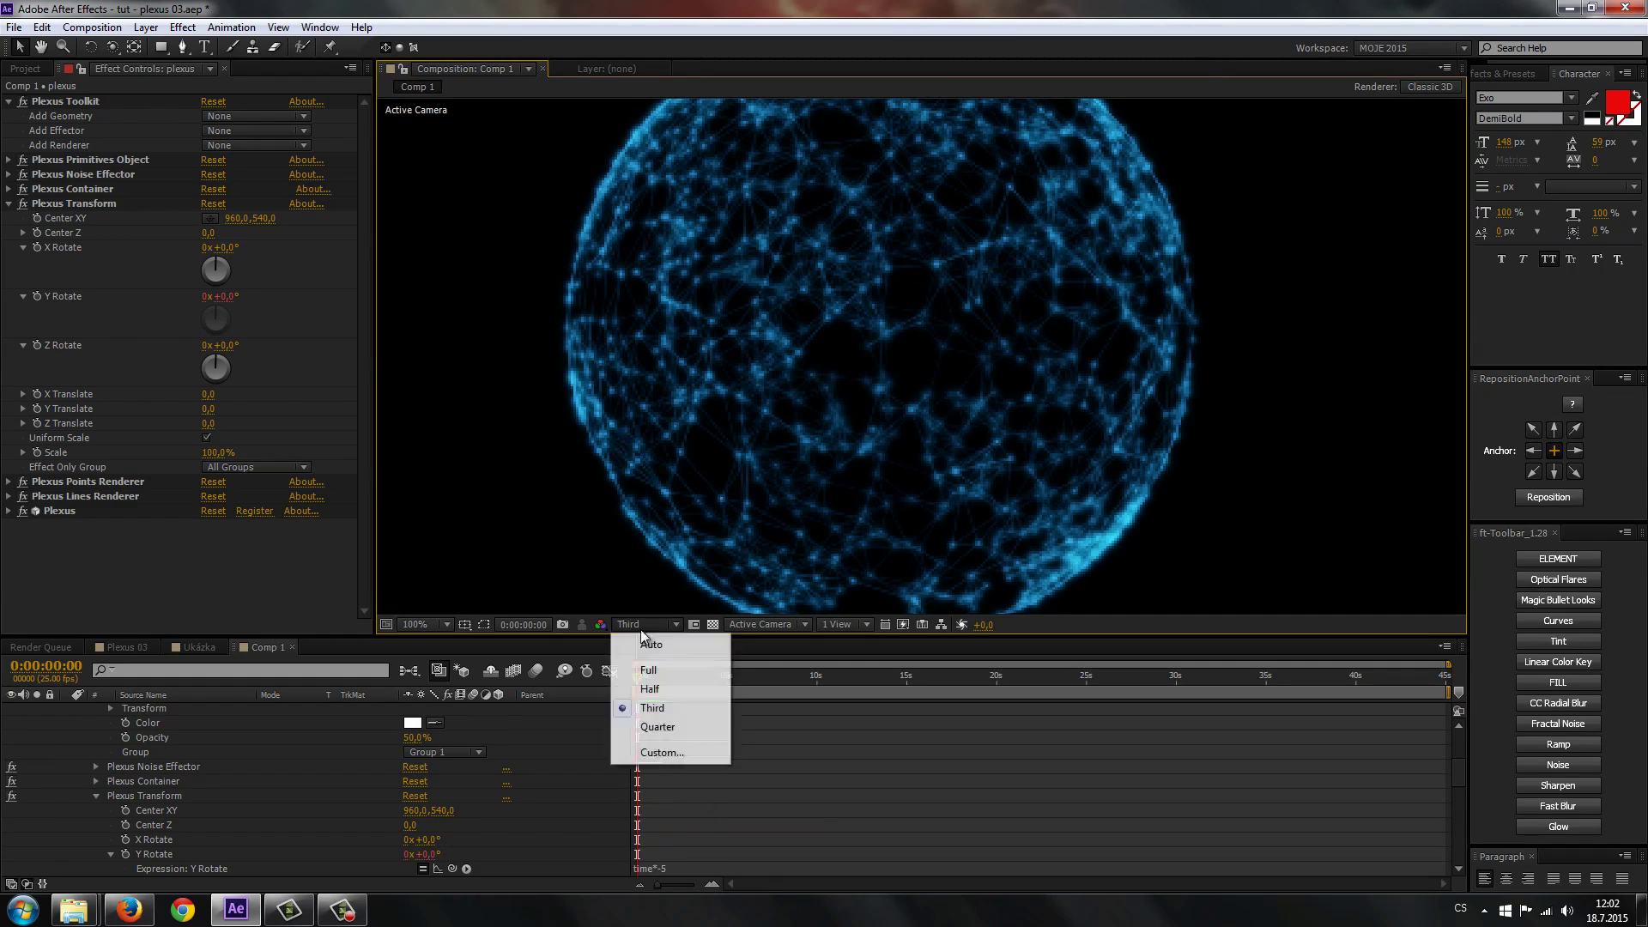
{"action": "left_click", "coordinate": [652, 669]}
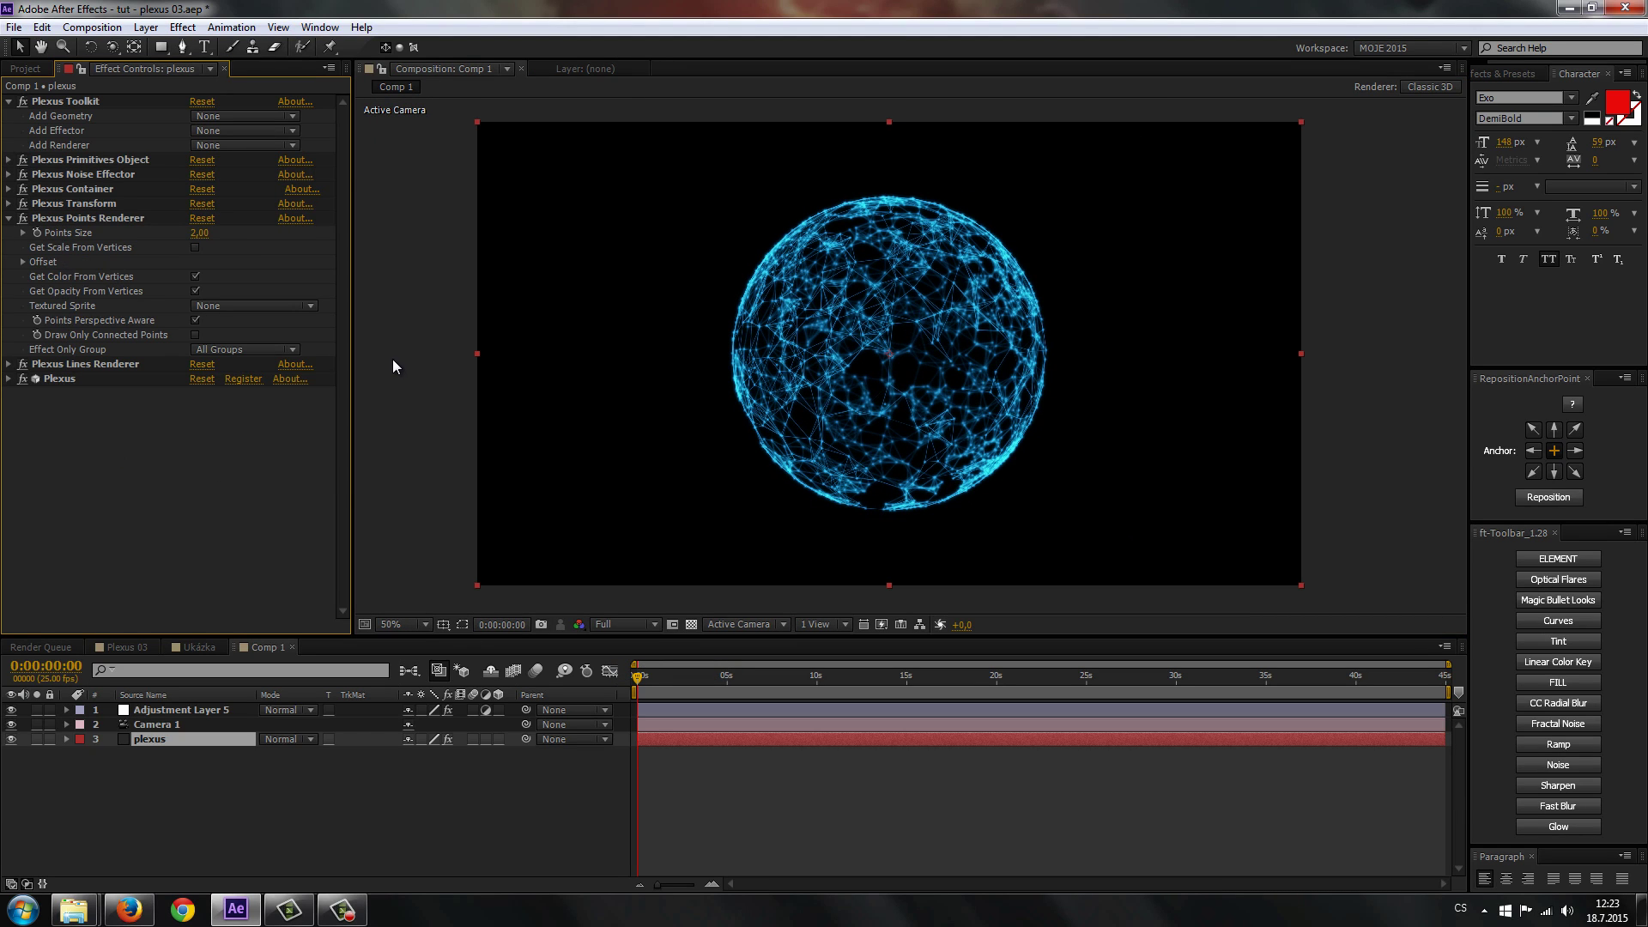
Set Plexus Points Size to 1,5 and enable Get Scale From Vertices.
{"action": "key", "text": "period"}
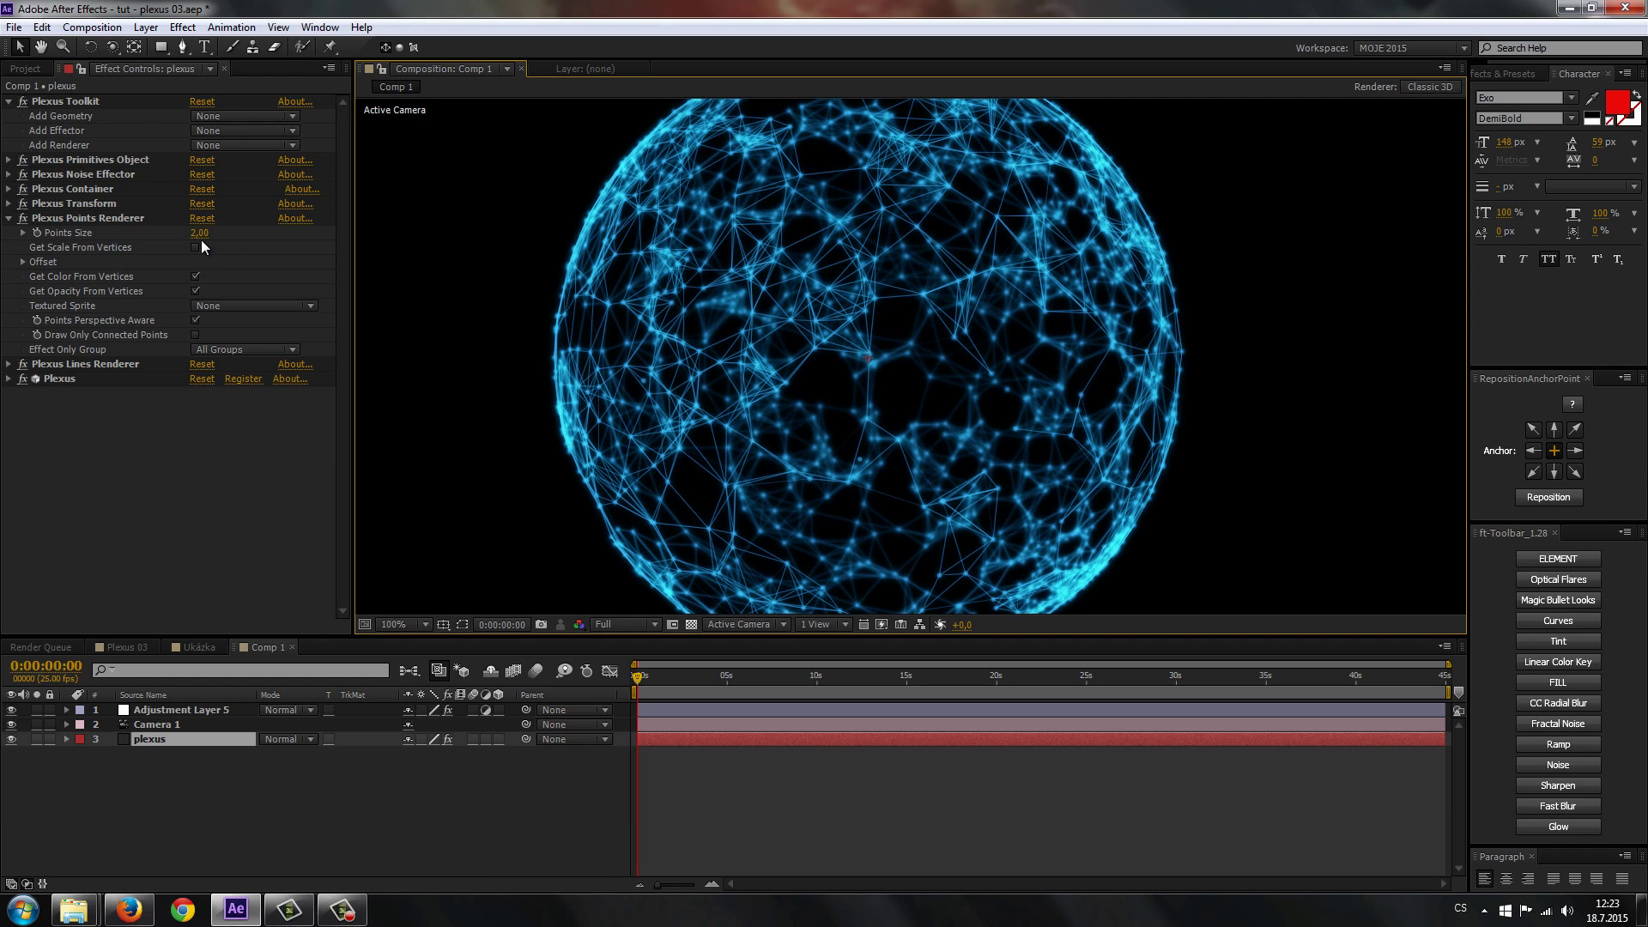
{"action": "left_click", "coordinate": [200, 233]}
{"action": "type", "text": "1"}
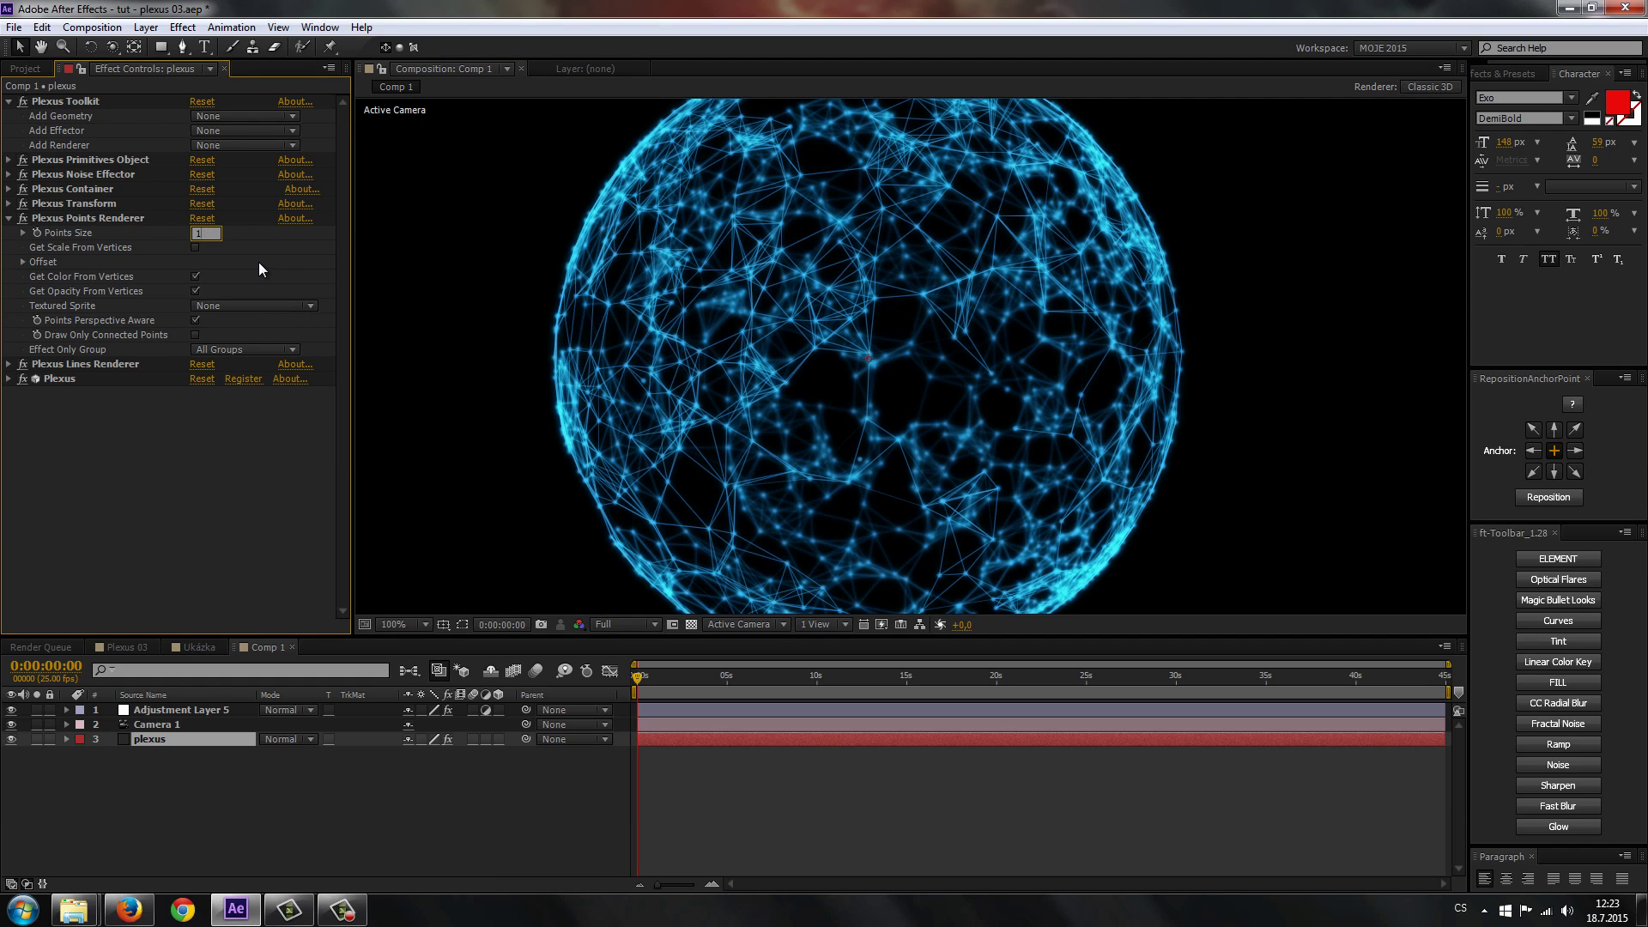
{"action": "type", "text": "0,5"}
{"action": "key", "text": "Return"}
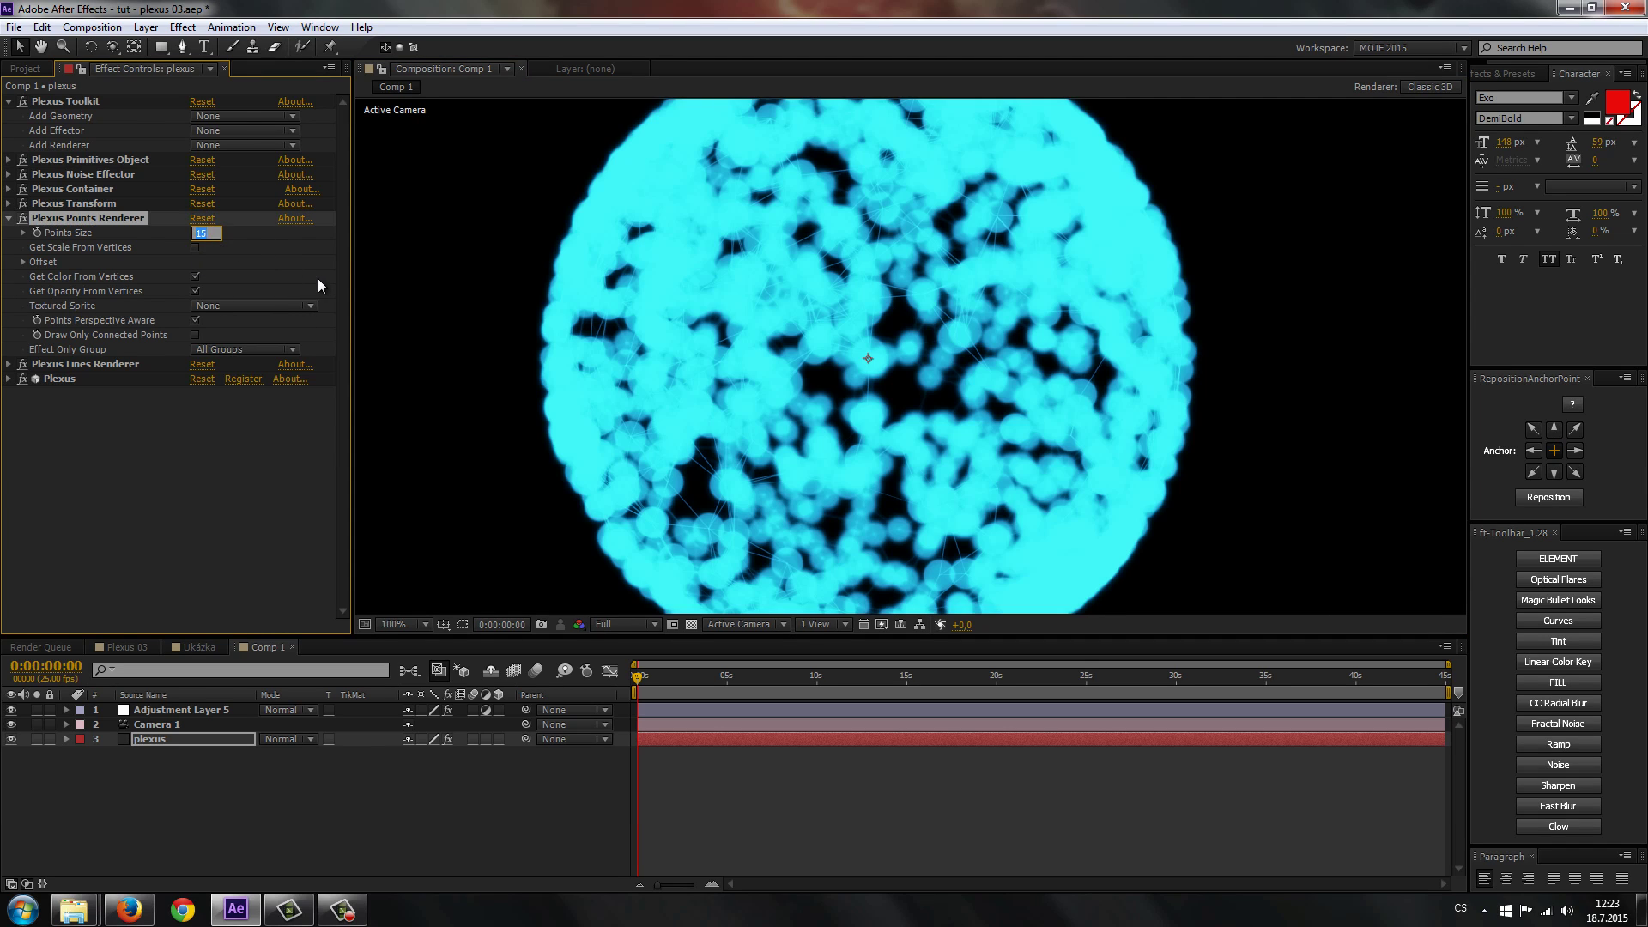
{"action": "type", "text": "1,5"}
{"action": "left_click", "coordinate": [195, 247]}
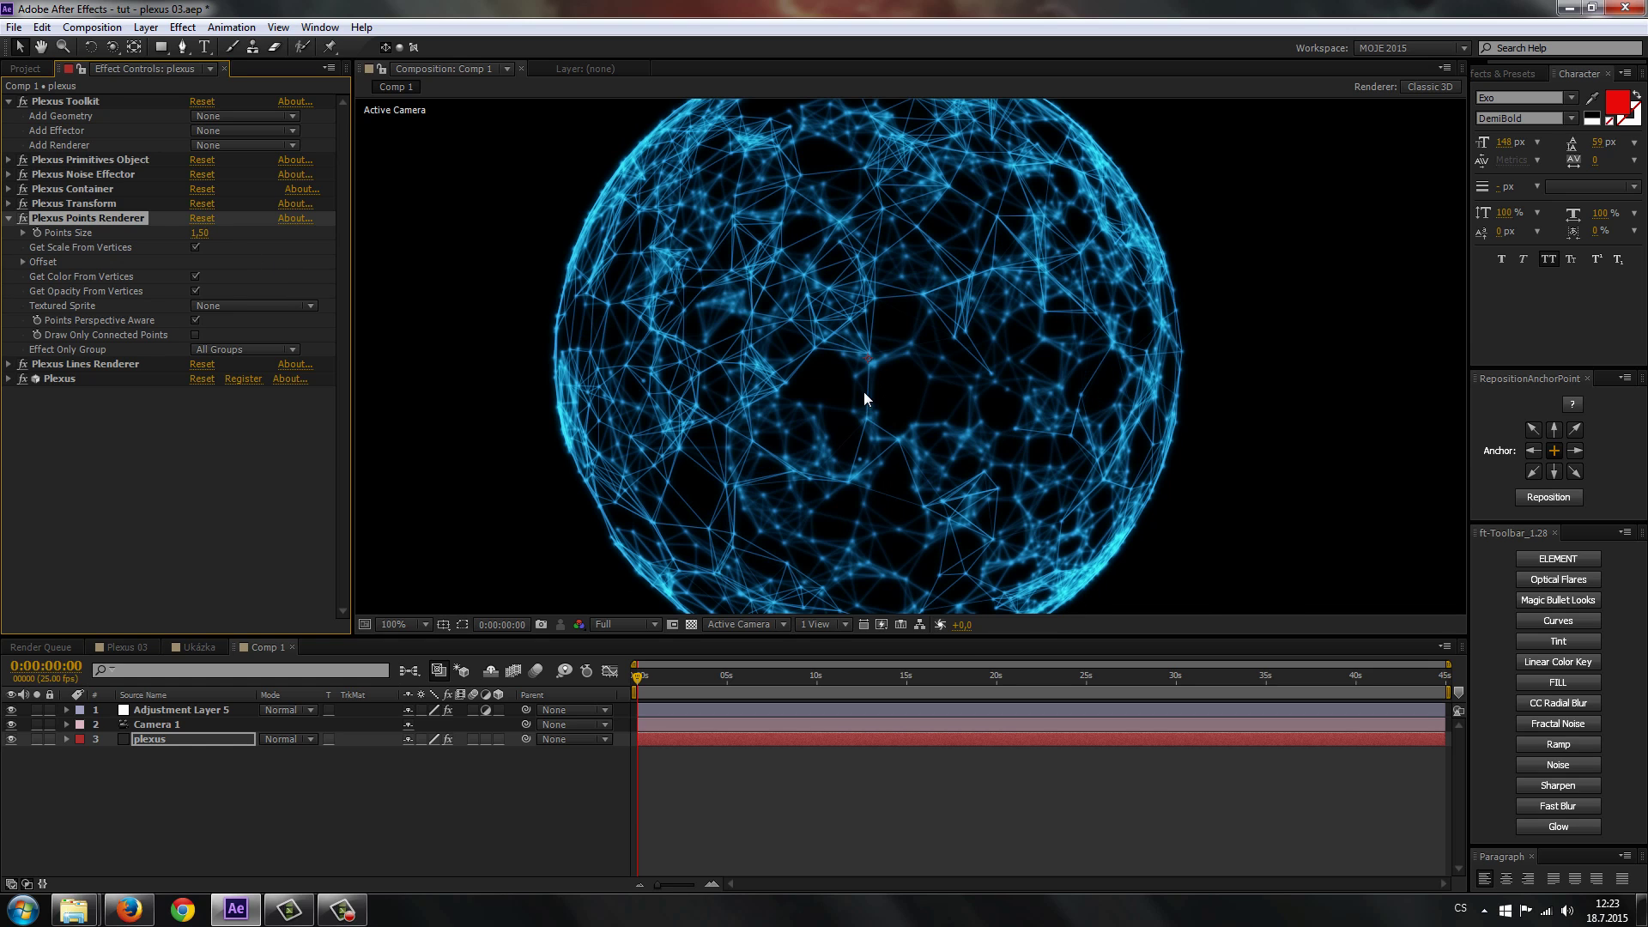
{"action": "left_click", "coordinate": [8, 218]}
{"action": "left_click", "coordinate": [8, 233]}
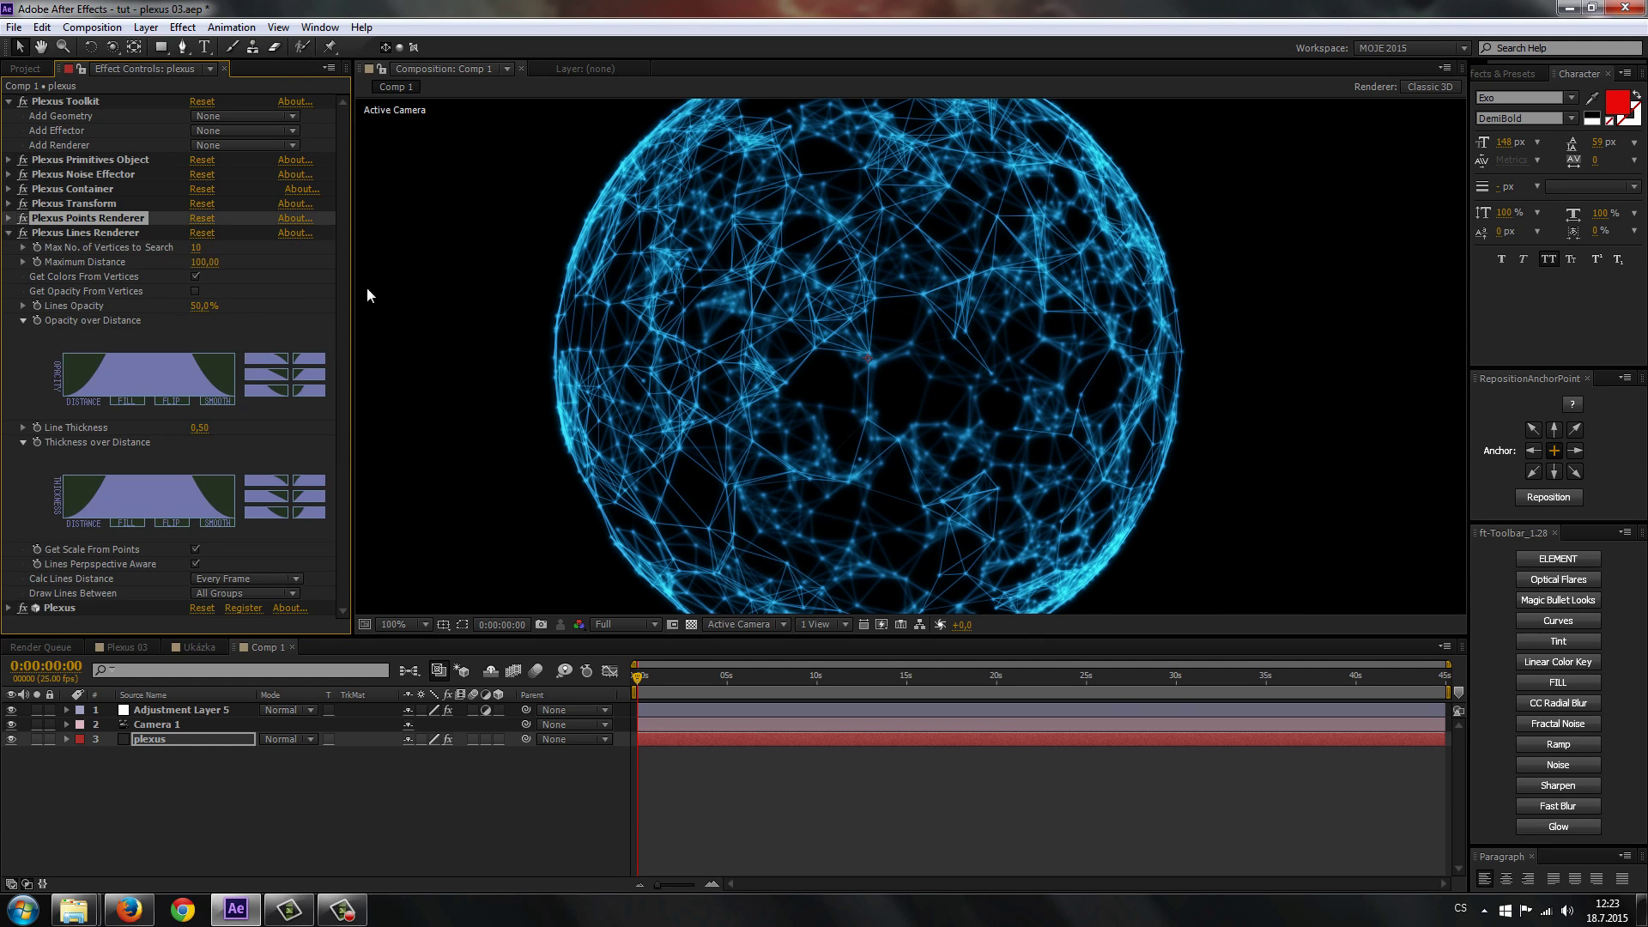
Trial the Plexus lines with 39 vertices searched, 0,20 Line Thickness and a larger Maximum Distance.
{"action": "left_click_drag", "start_coordinate": [197, 247], "coordinate": [217, 248]}
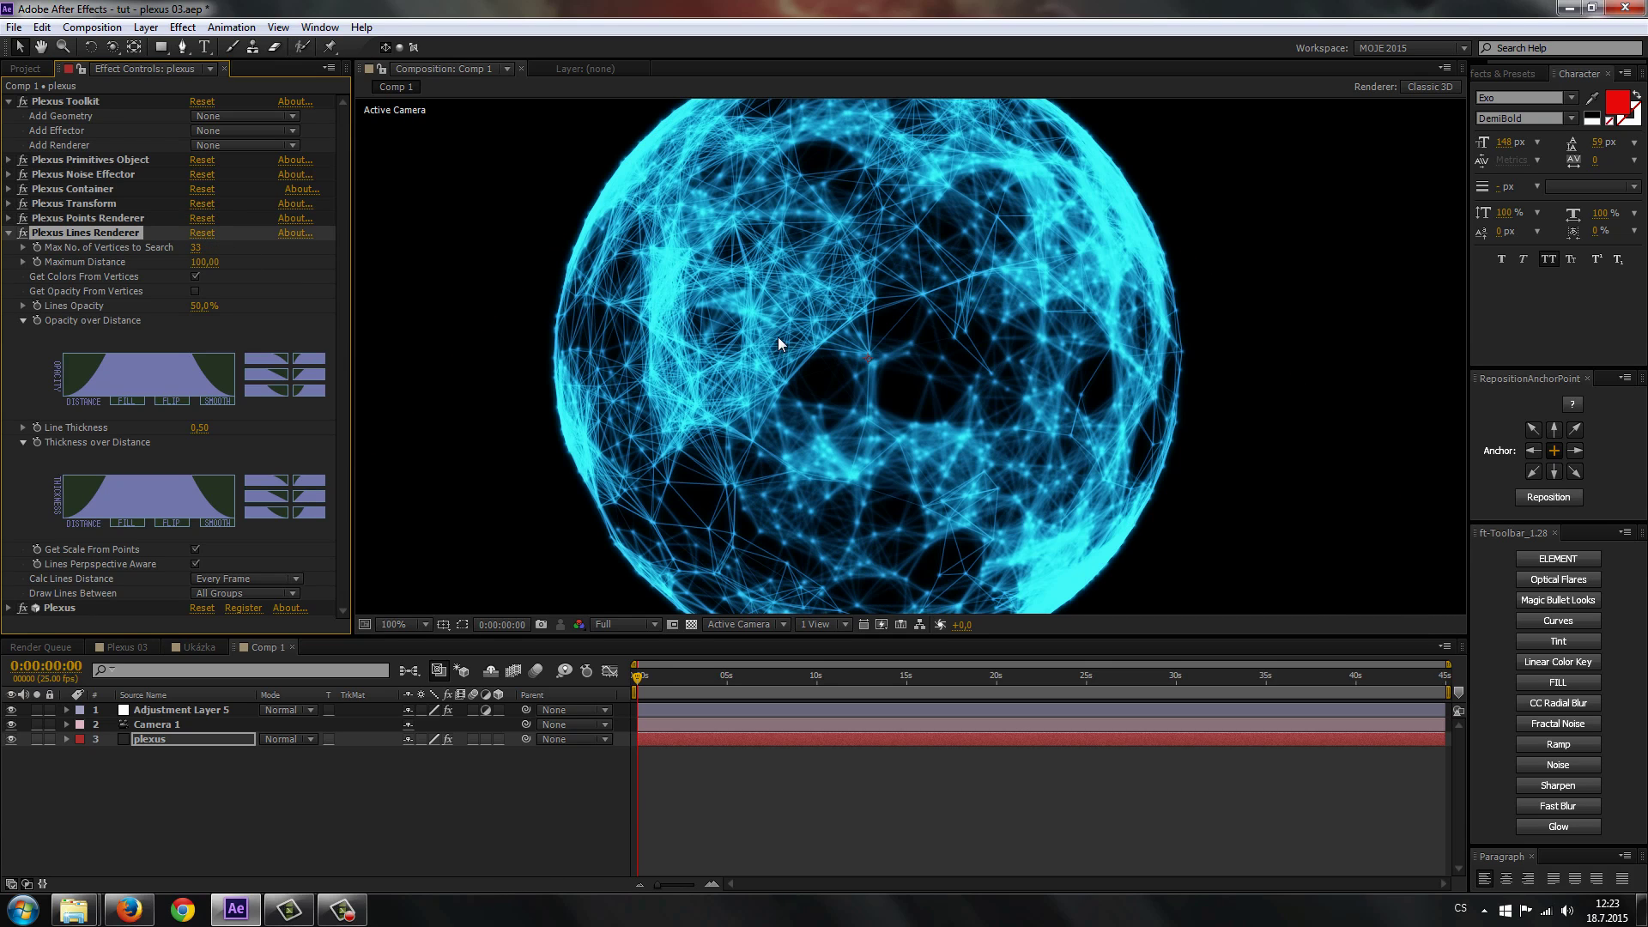
{"action": "left_click_drag", "start_coordinate": [197, 248], "coordinate": [262, 267]}
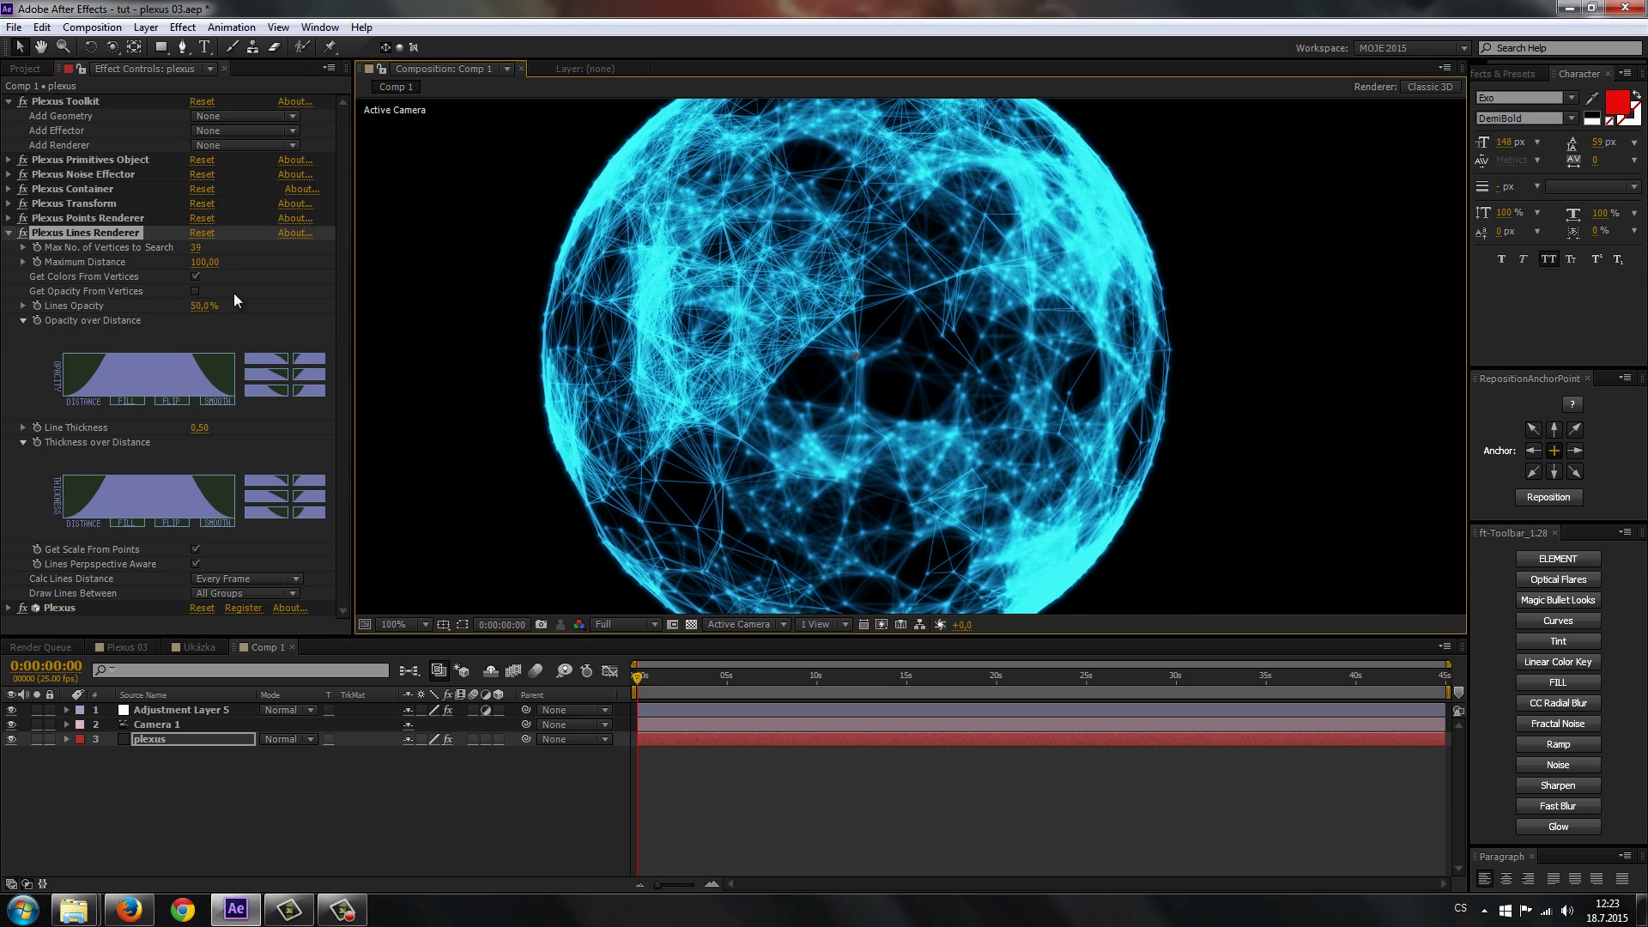
{"action": "left_click", "coordinate": [199, 427]}
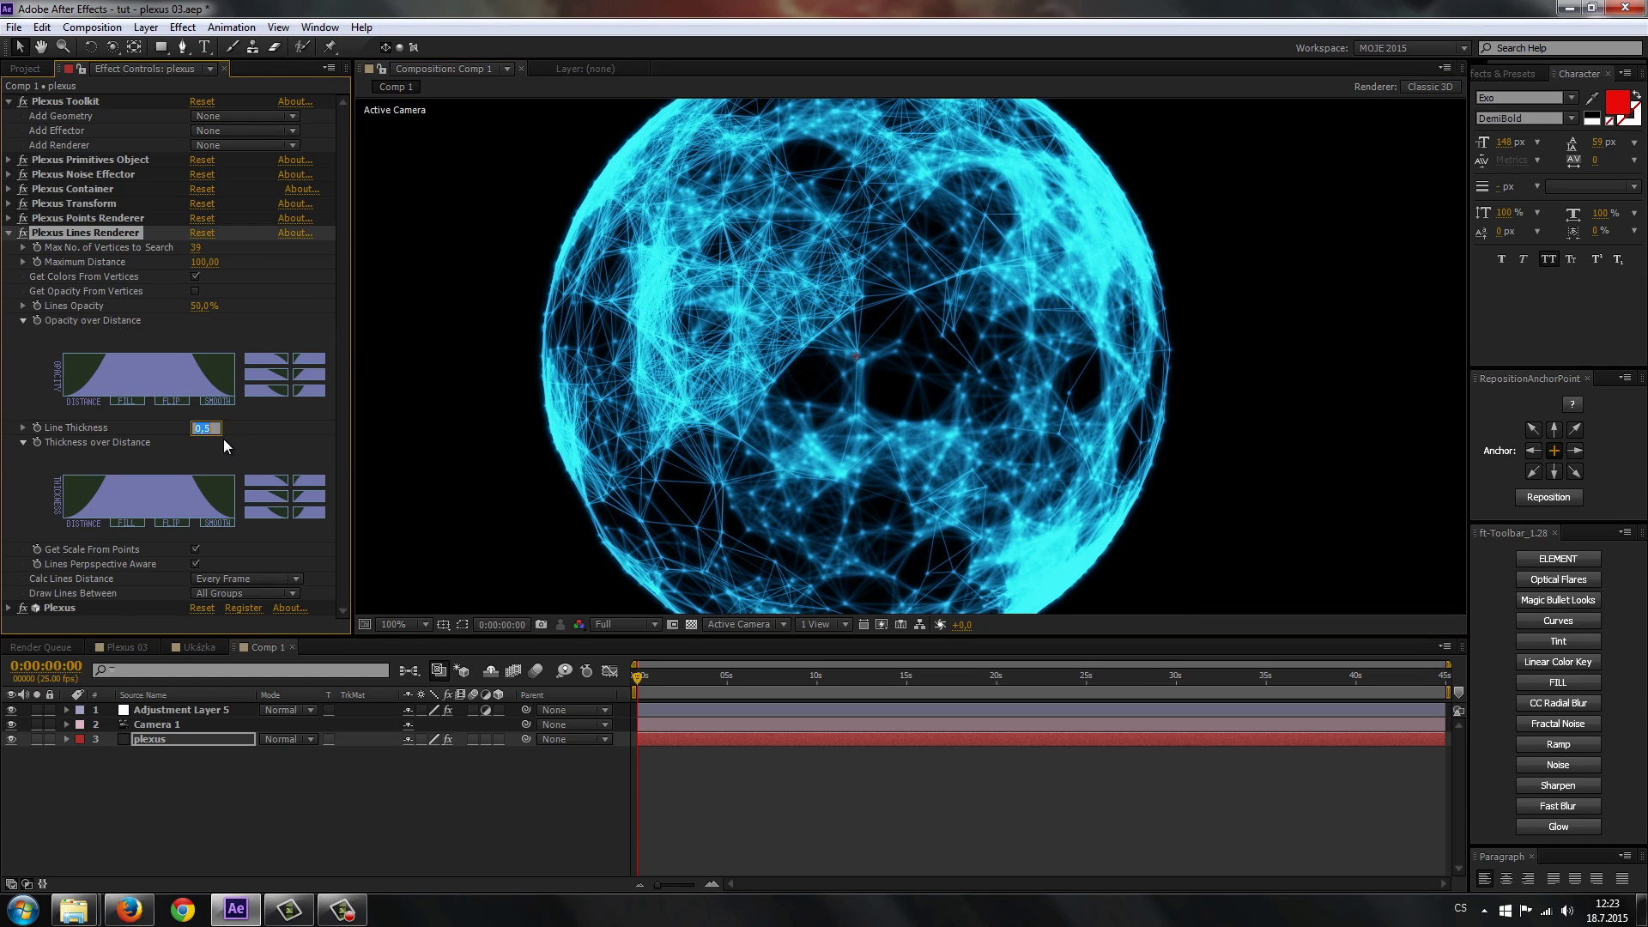
{"action": "type", "text": "0,2"}
{"action": "key", "text": "Return"}
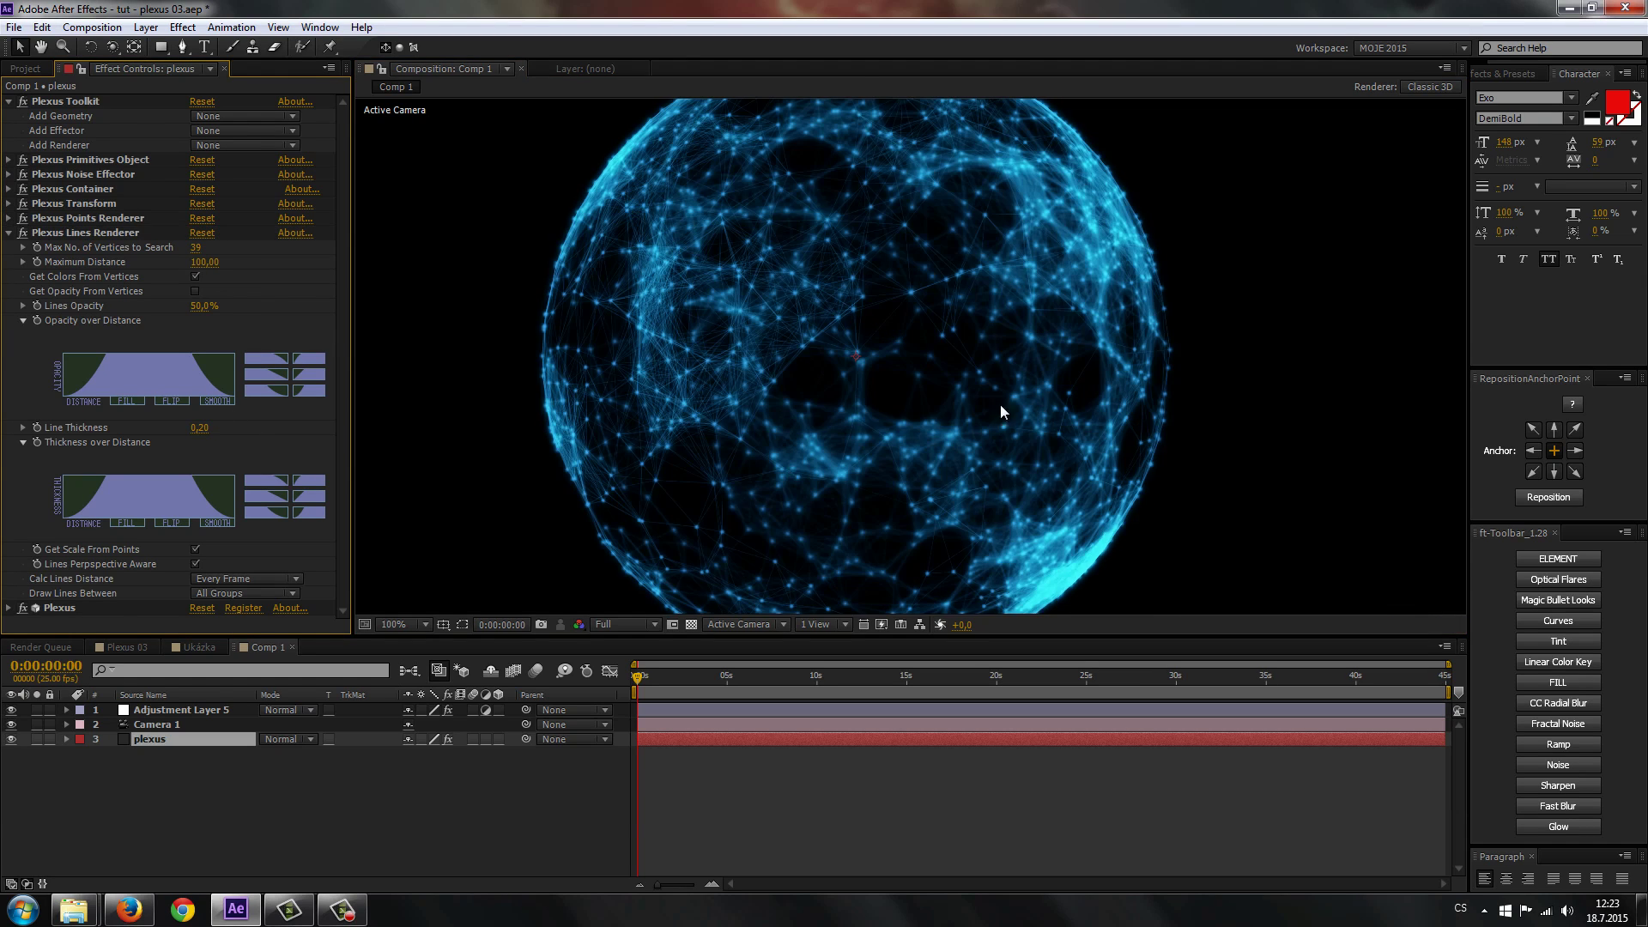
{"action": "scroll", "coordinate": [869, 404], "scroll_direction": "down", "scroll_amount": 2}
{"action": "scroll", "coordinate": [869, 410], "scroll_direction": "up", "scroll_amount": 2}
{"action": "left_click_drag", "start_coordinate": [205, 263], "coordinate": [800, 259]}
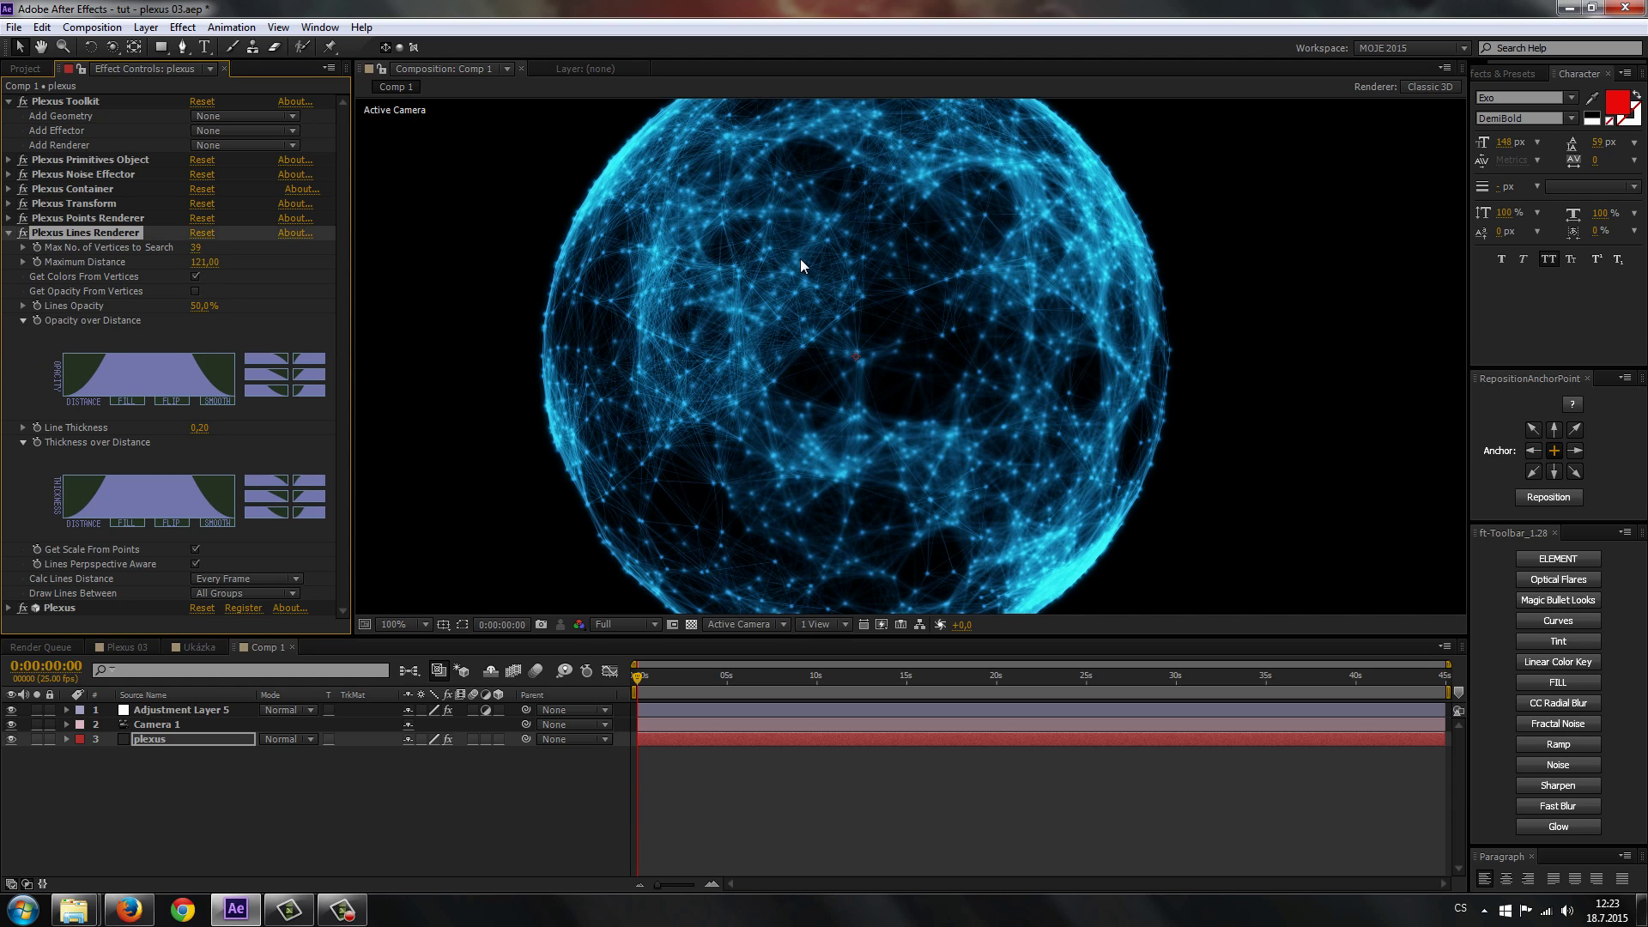
Undo the distance change, uncheck Get Colors From Vertices, and restore 0,50 thickness and 10 vertices.
{"action": "key", "text": "ctrl+z"}
{"action": "left_click", "coordinate": [196, 276]}
{"action": "key", "text": "u"}
{"action": "key", "text": "u"}
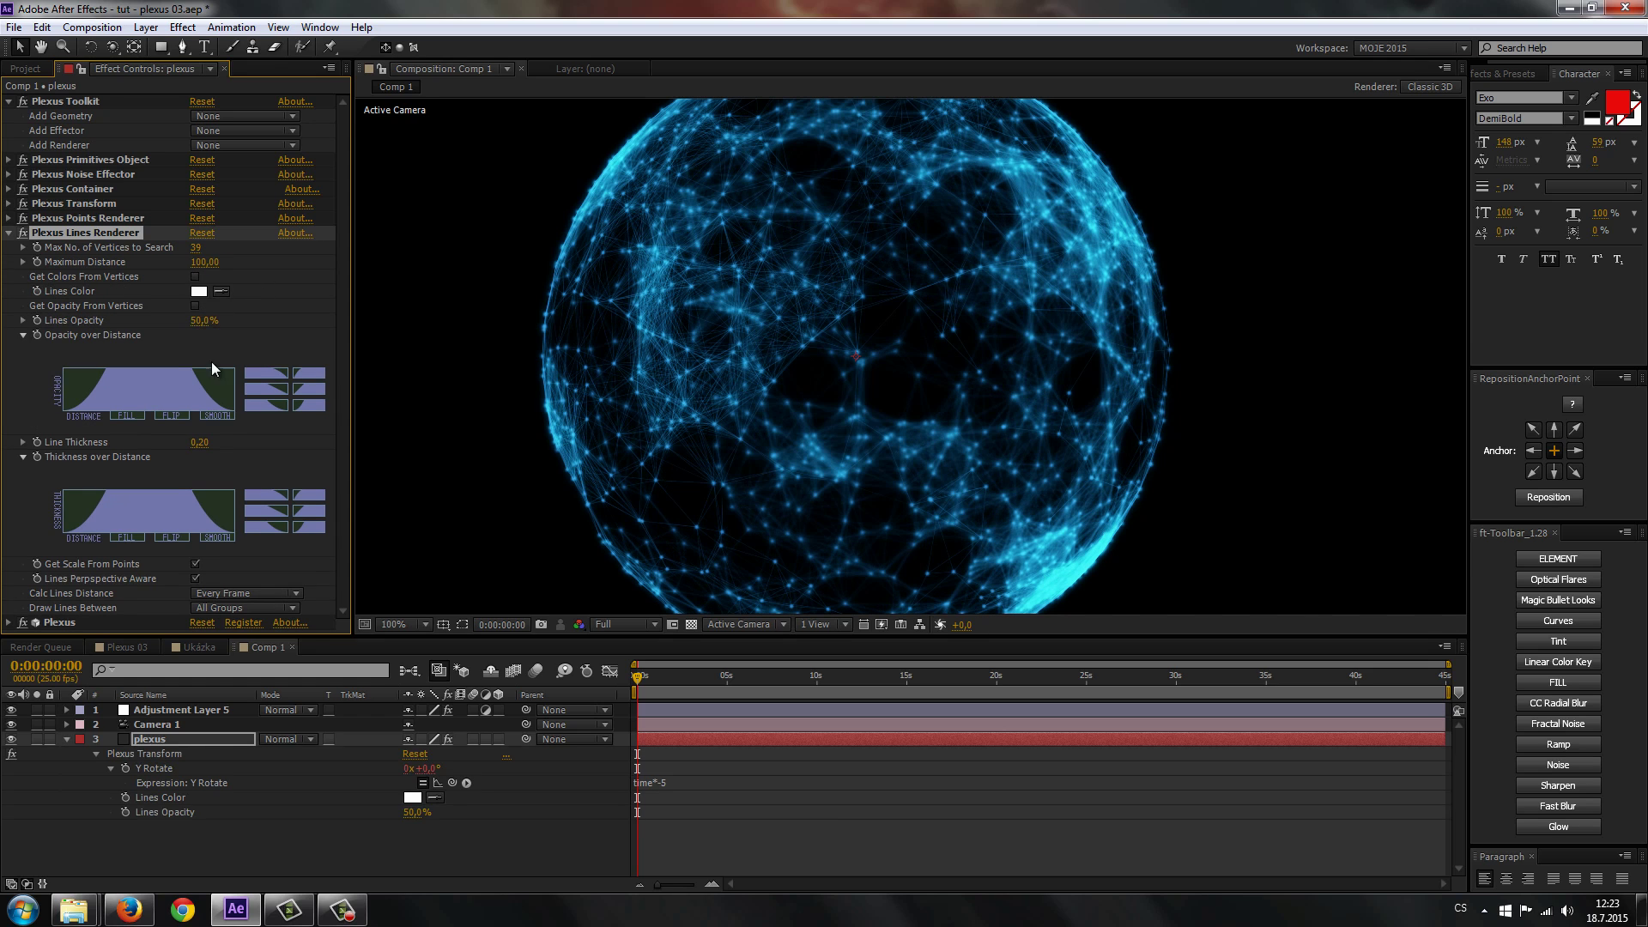
{"action": "left_click", "coordinate": [205, 442]}
{"action": "type", "text": "0,5"}
{"action": "key", "text": "Return"}
{"action": "left_click_drag", "start_coordinate": [202, 251], "coordinate": [178, 251]}
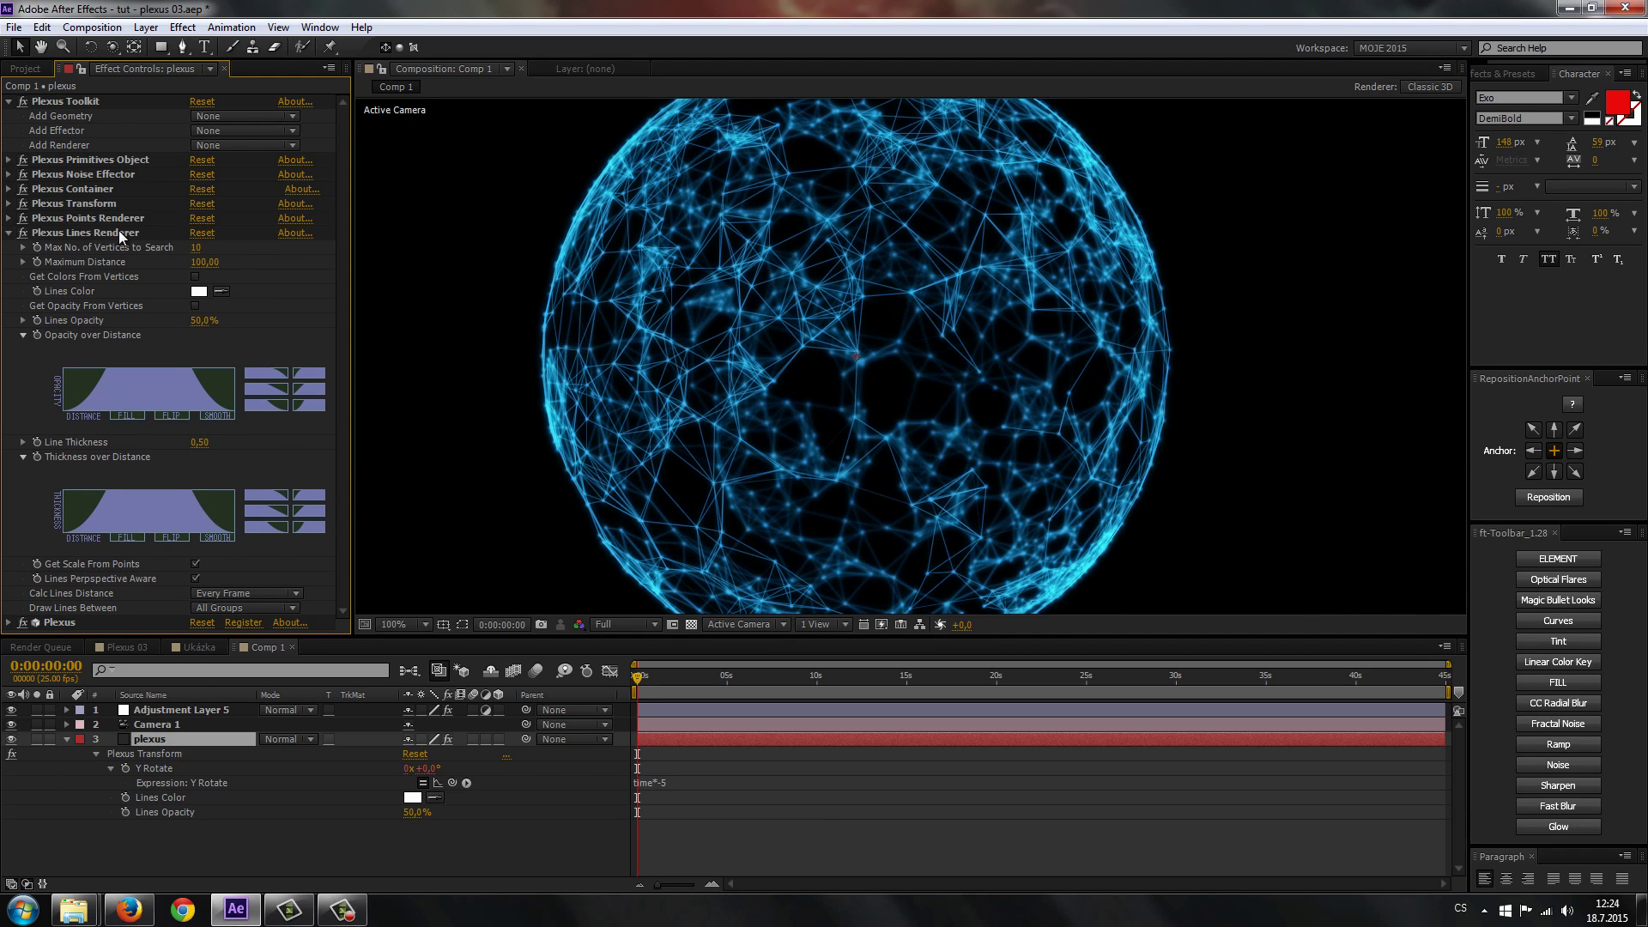
Collapse the Plexus layer's settings, deselect it, and switch to the Ukázka reference composition.
{"action": "left_click", "coordinate": [9, 232]}
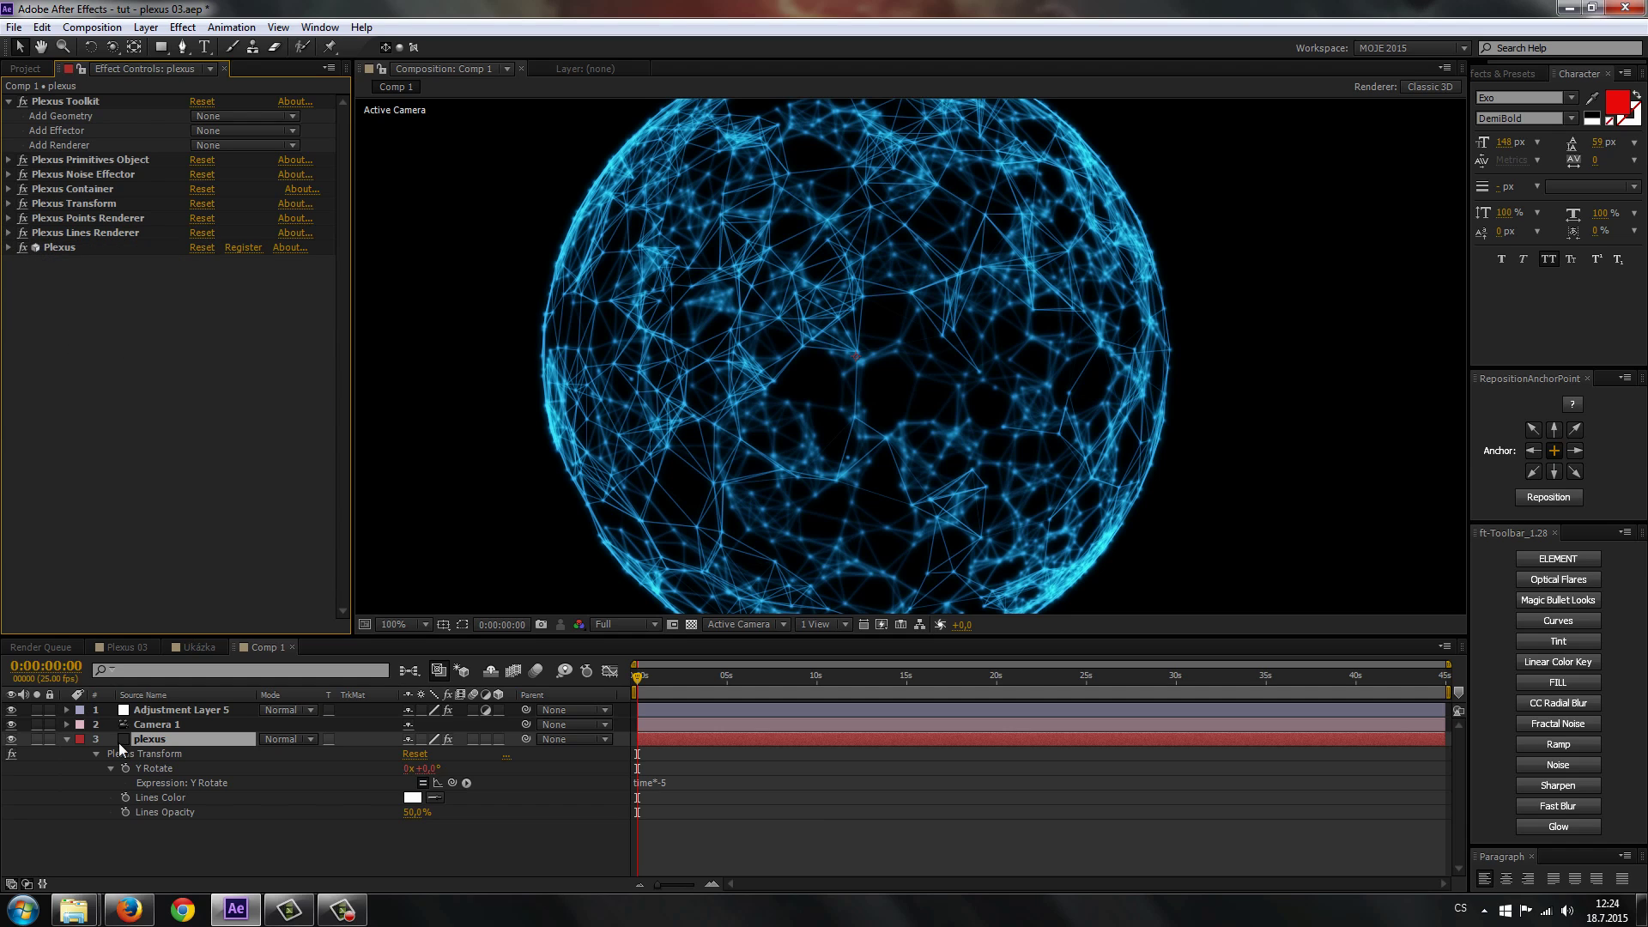
{"action": "left_click", "coordinate": [67, 738]}
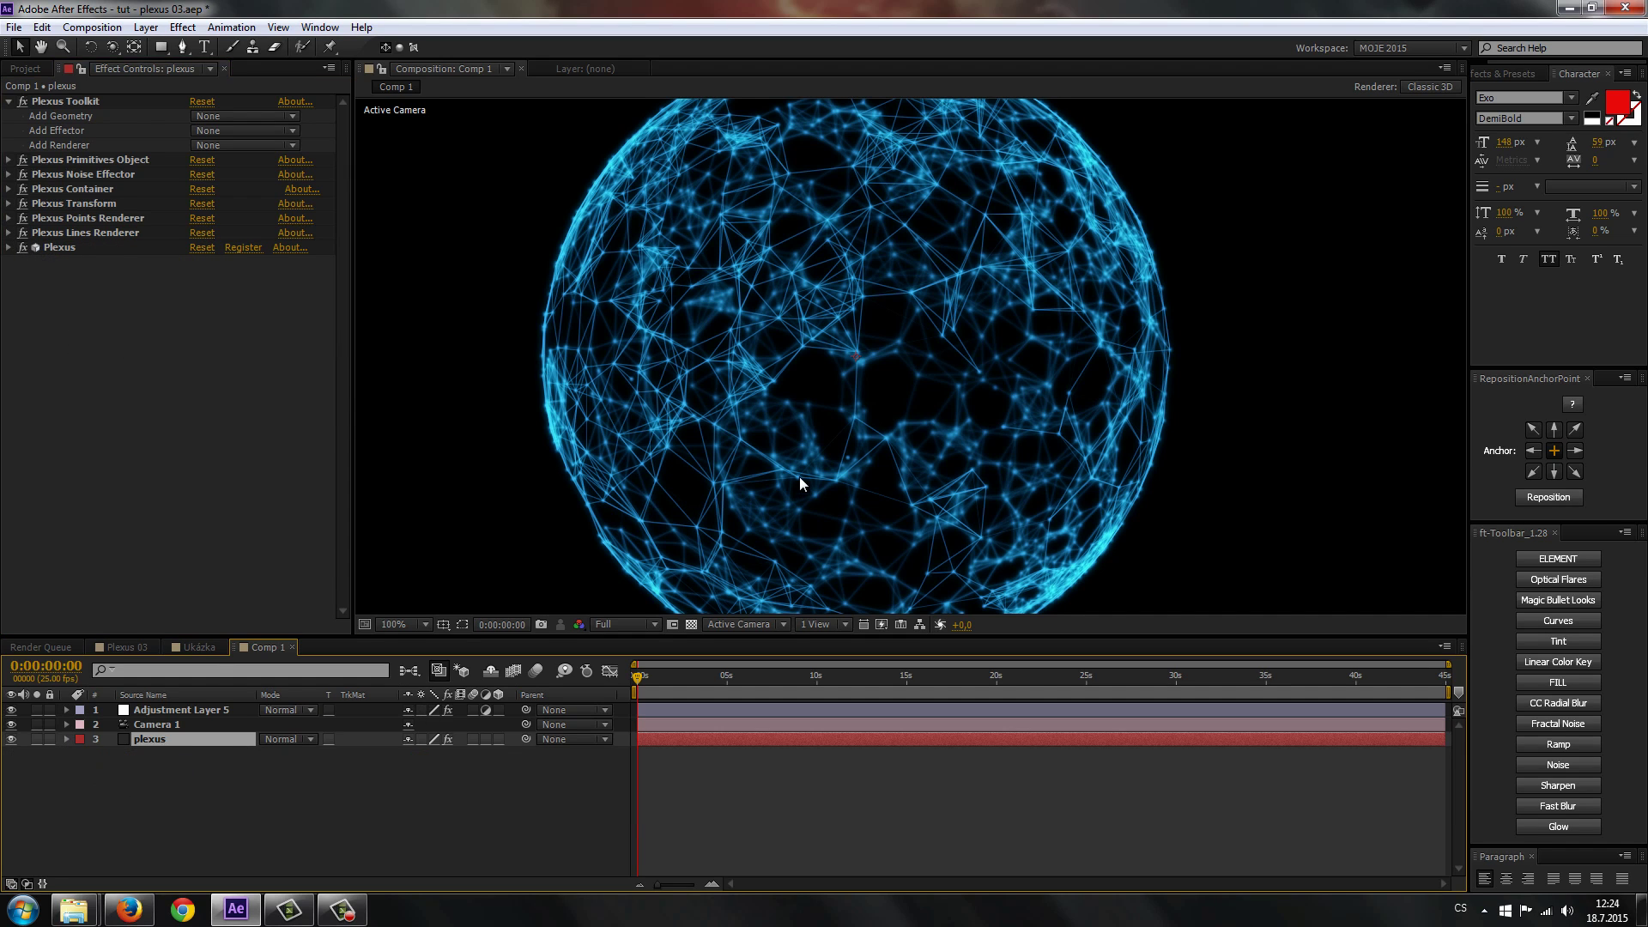
{"action": "left_click", "coordinate": [160, 800]}
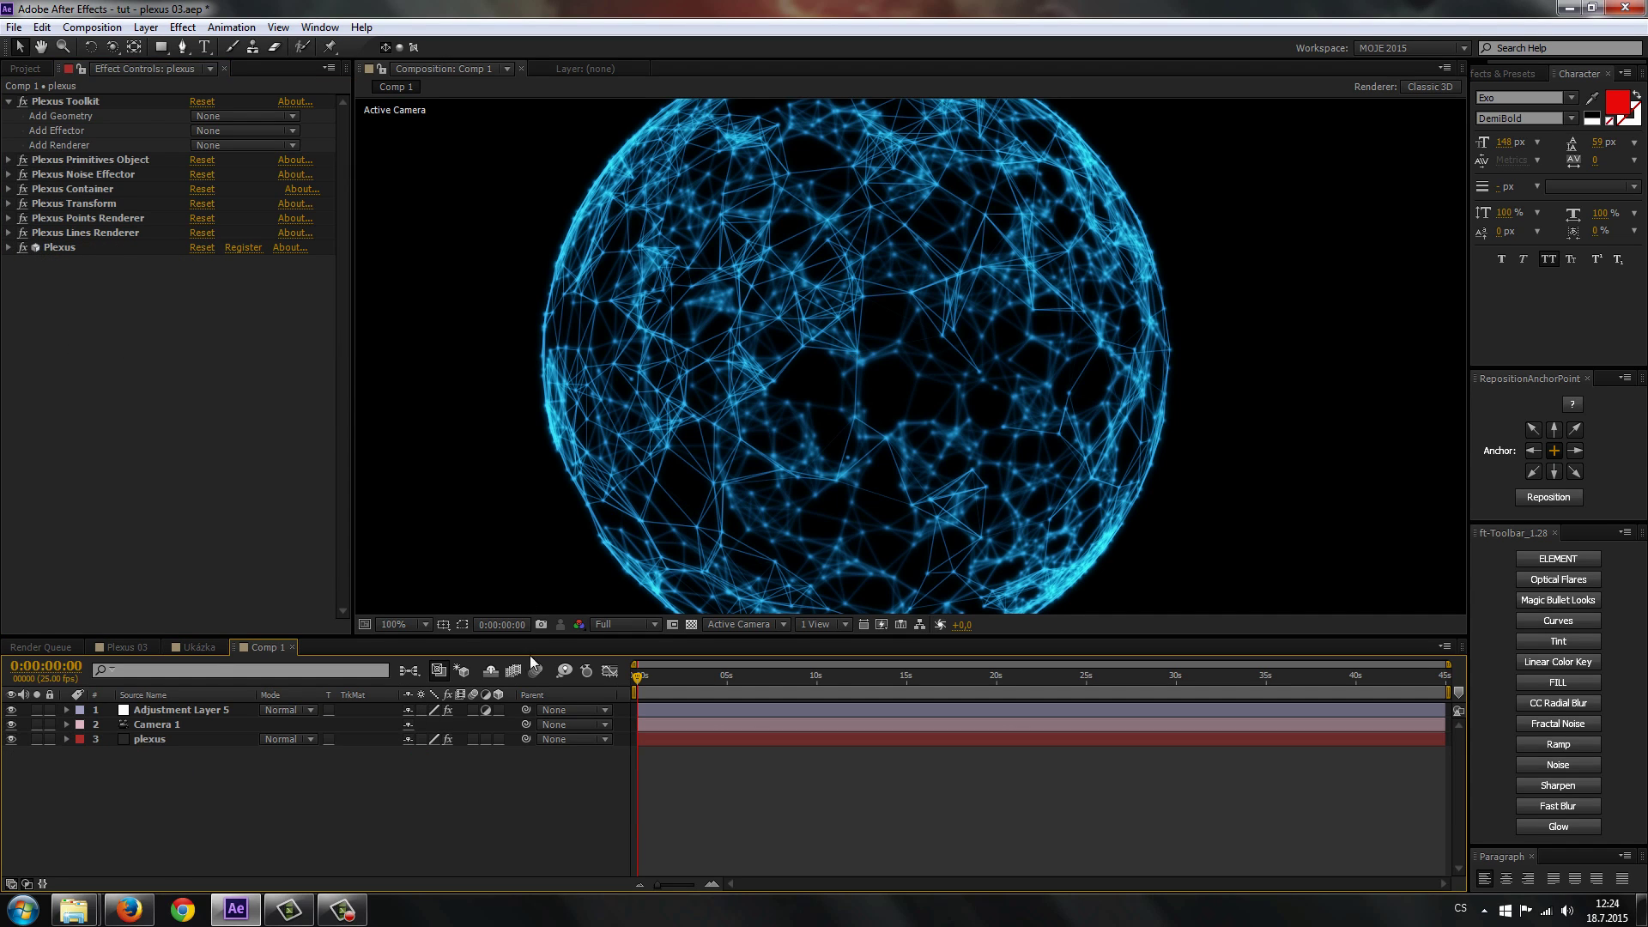
{"action": "left_click", "coordinate": [187, 648]}
{"action": "left_click_drag", "start_coordinate": [724, 431], "coordinate": [709, 455]}
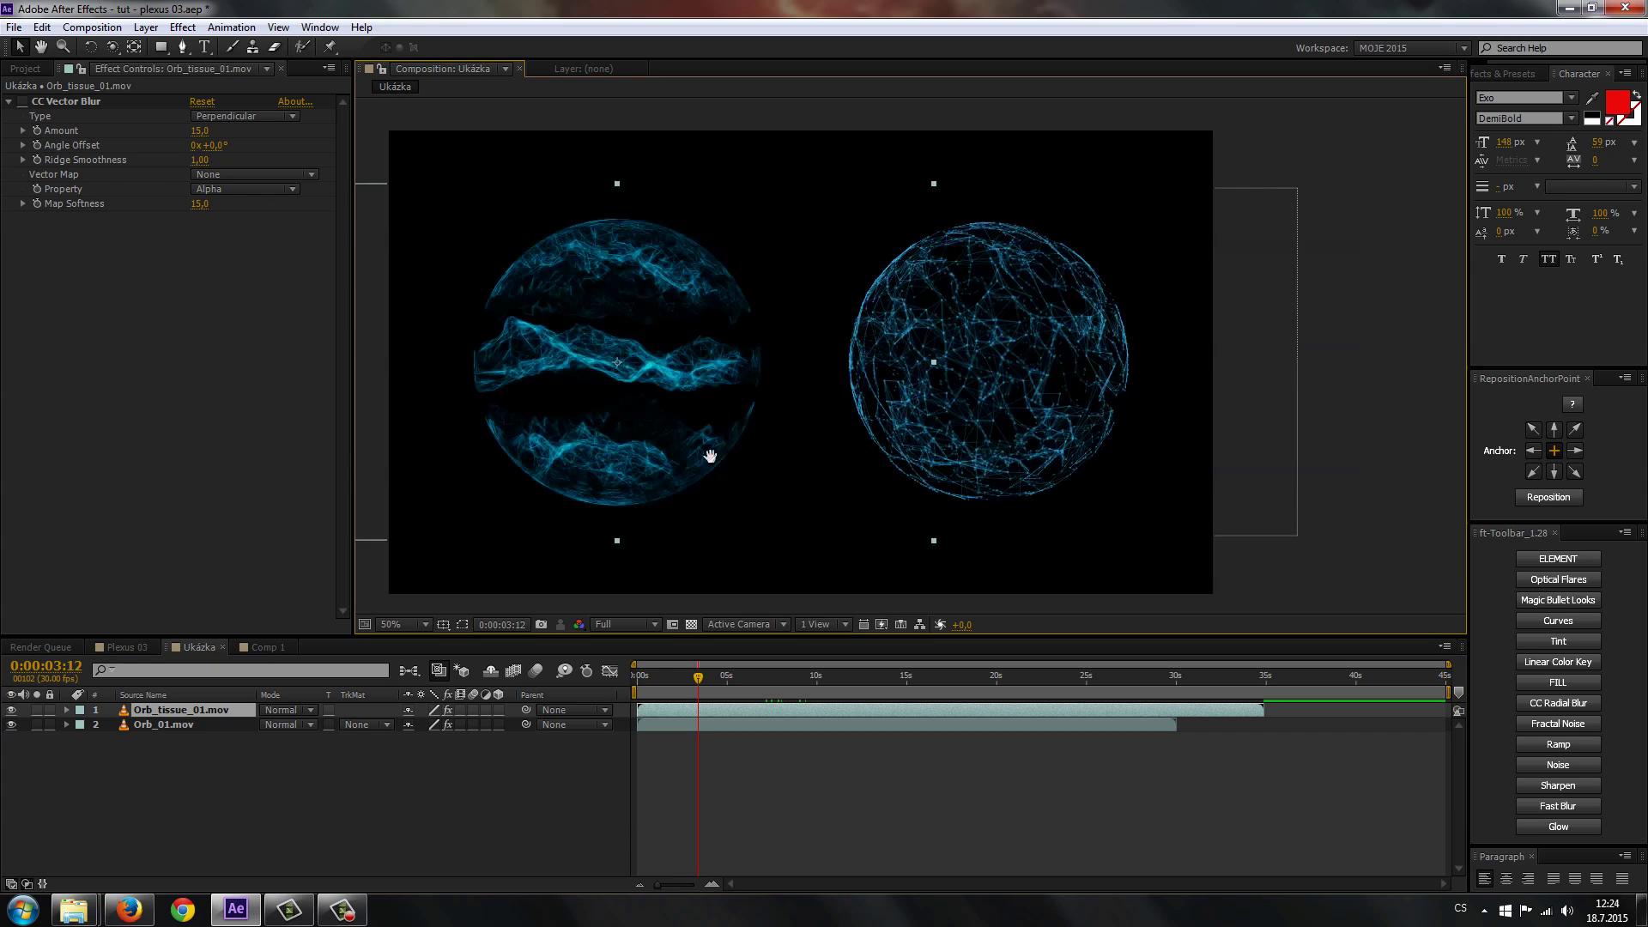
{"action": "scroll", "coordinate": [768, 455], "scroll_direction": "up", "scroll_amount": 2}
{"action": "left_click", "coordinate": [150, 723]}
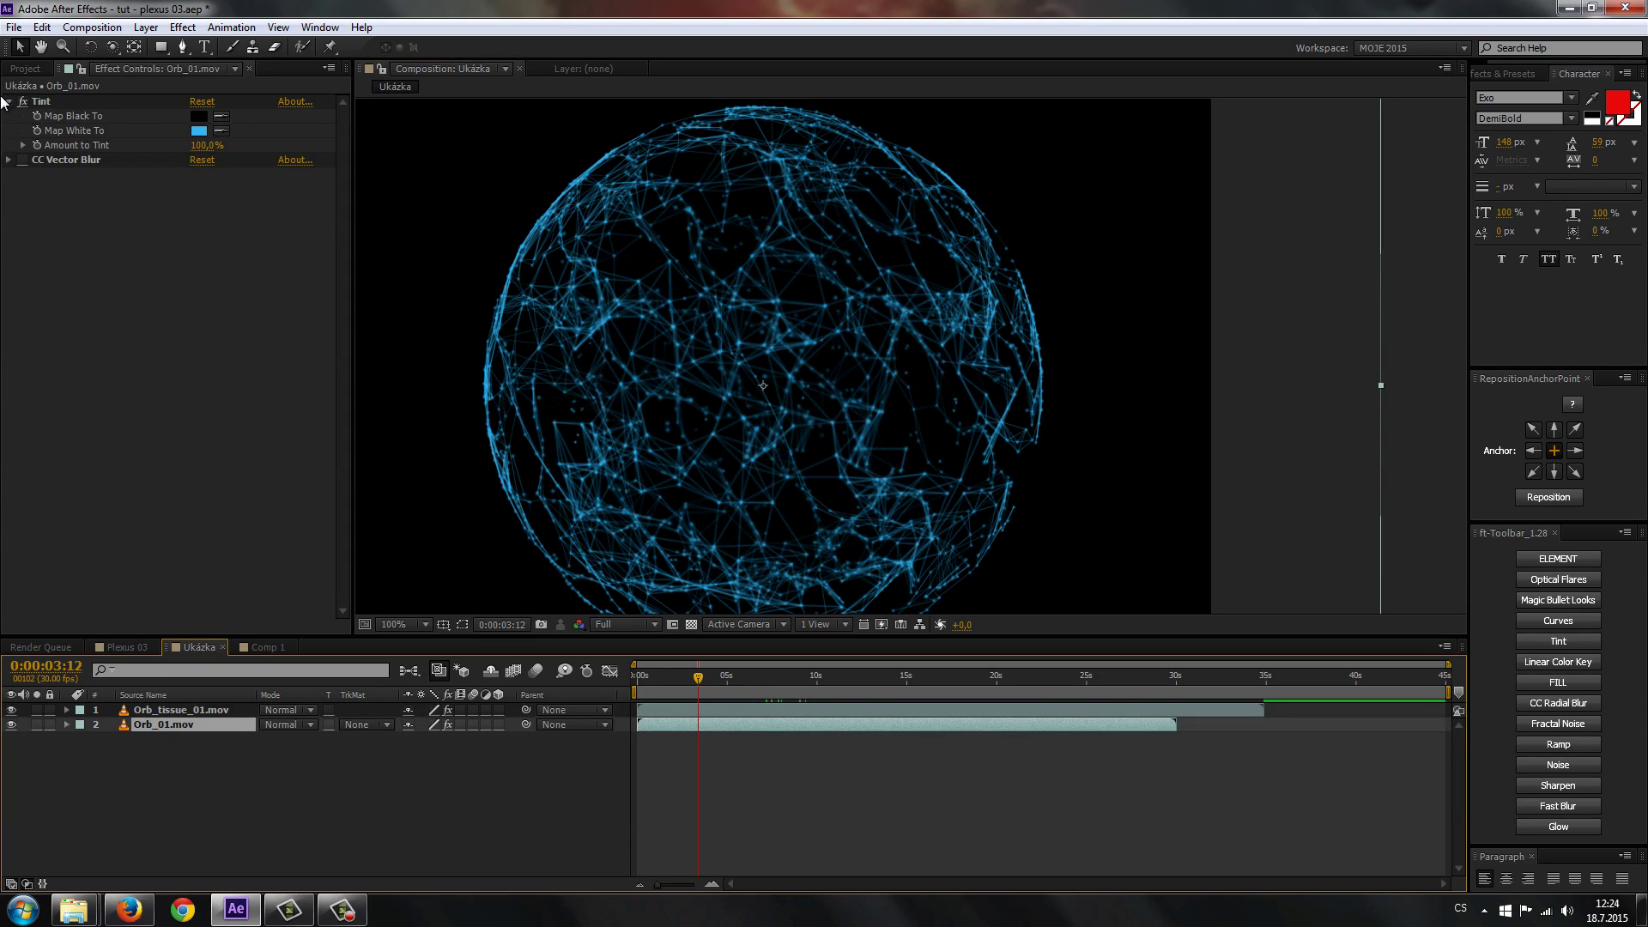
{"action": "left_click", "coordinate": [24, 162]}
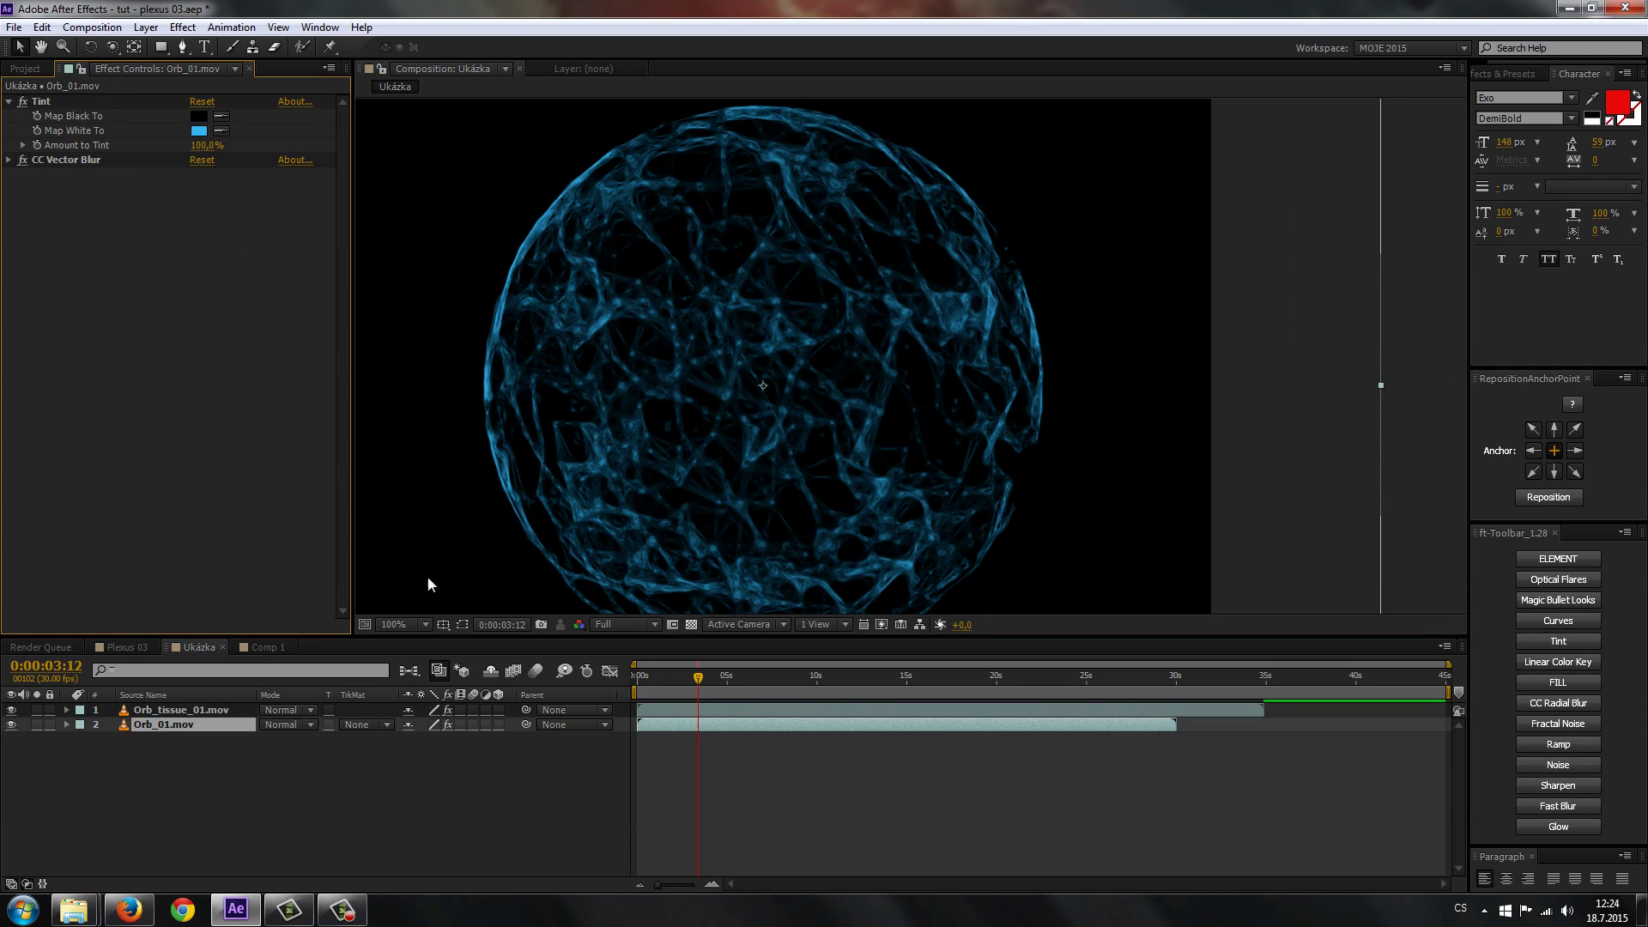
{"action": "left_click", "coordinate": [268, 648]}
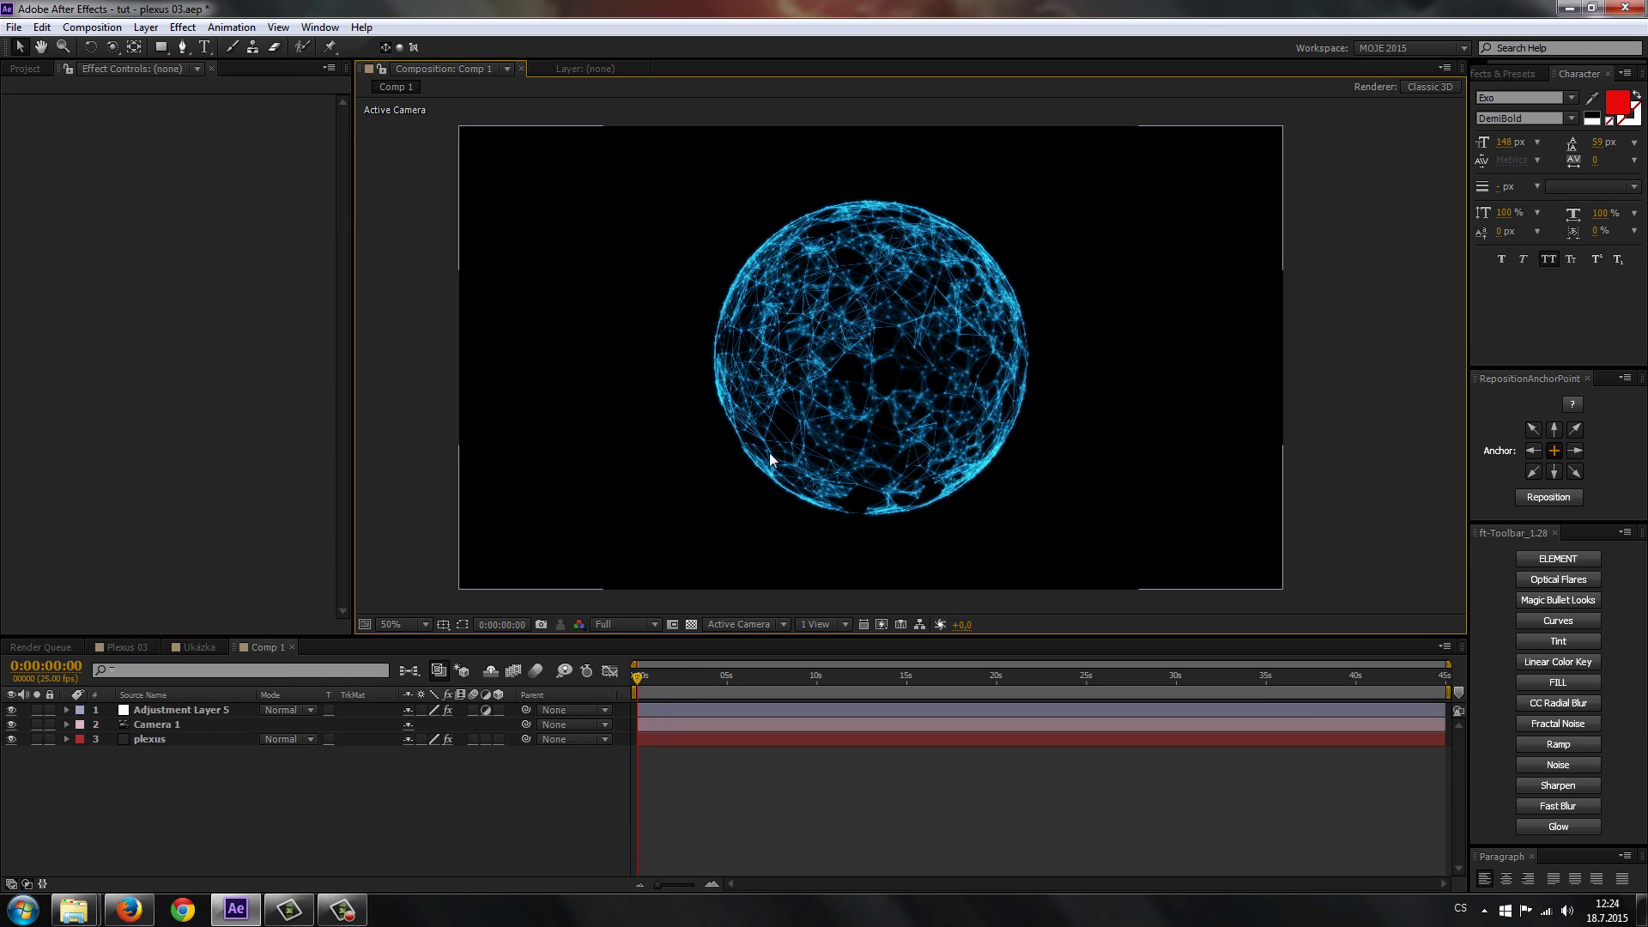
{"action": "scroll", "coordinate": [735, 470], "scroll_direction": "down", "scroll_amount": 2}
Create a new adjustment layer and apply Blur & Sharpen > CC Vector Blur to it.
{"action": "right_click", "coordinate": [136, 764]}
{"action": "mouse_move", "coordinate": [265, 581]}
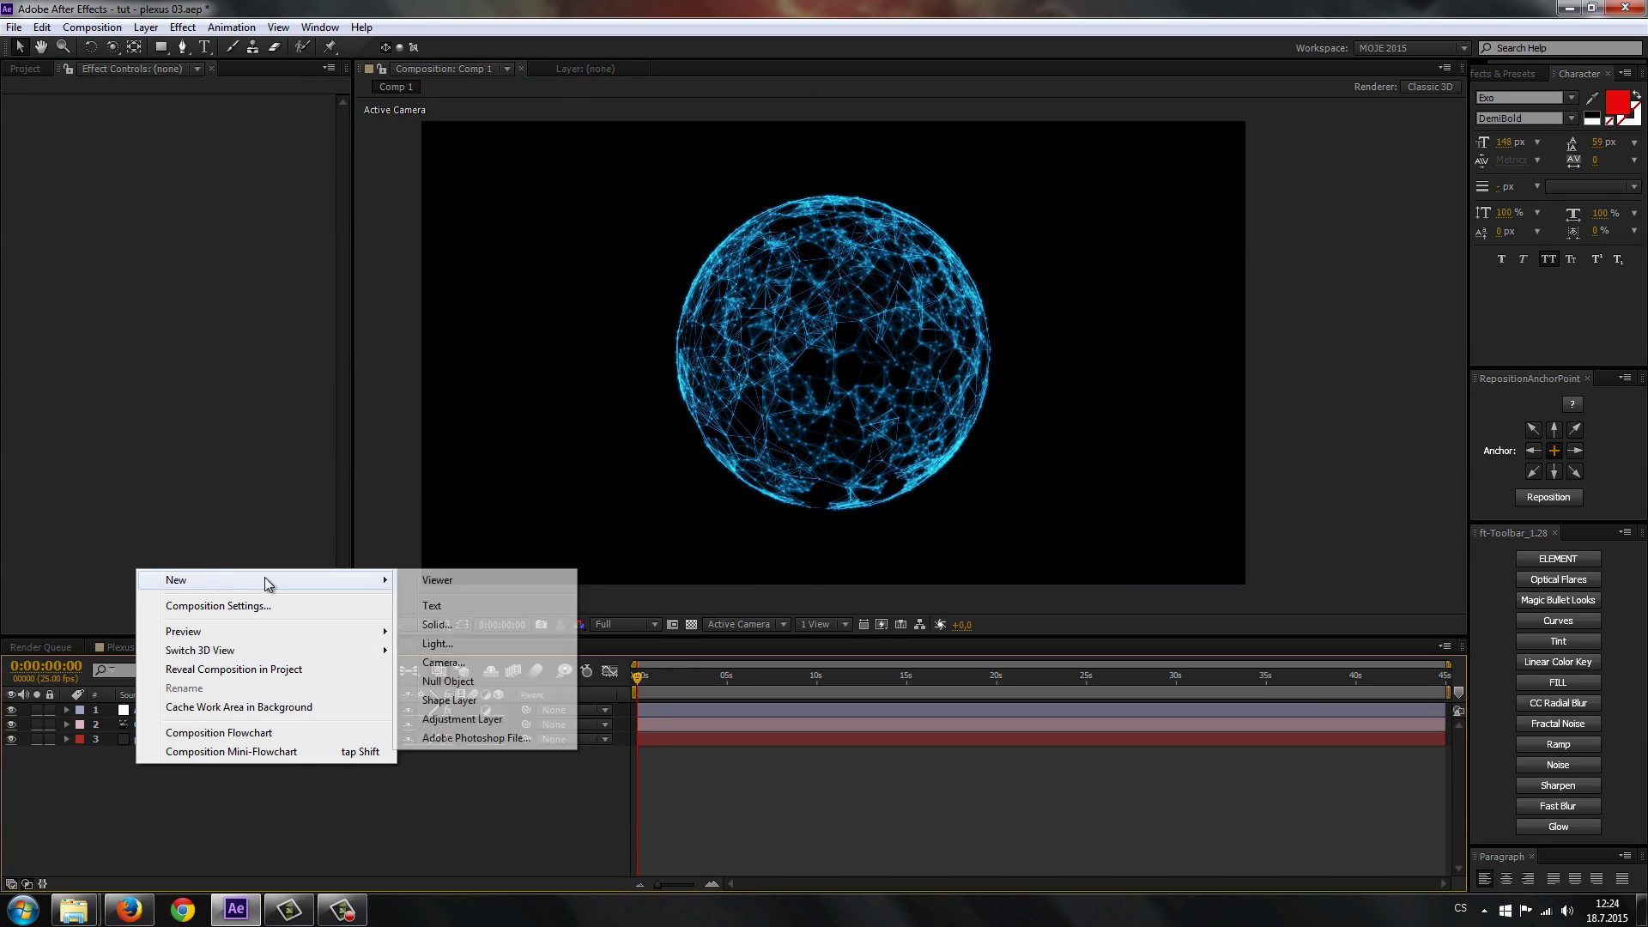
{"action": "left_click", "coordinate": [476, 719]}
{"action": "left_click", "coordinate": [183, 27]}
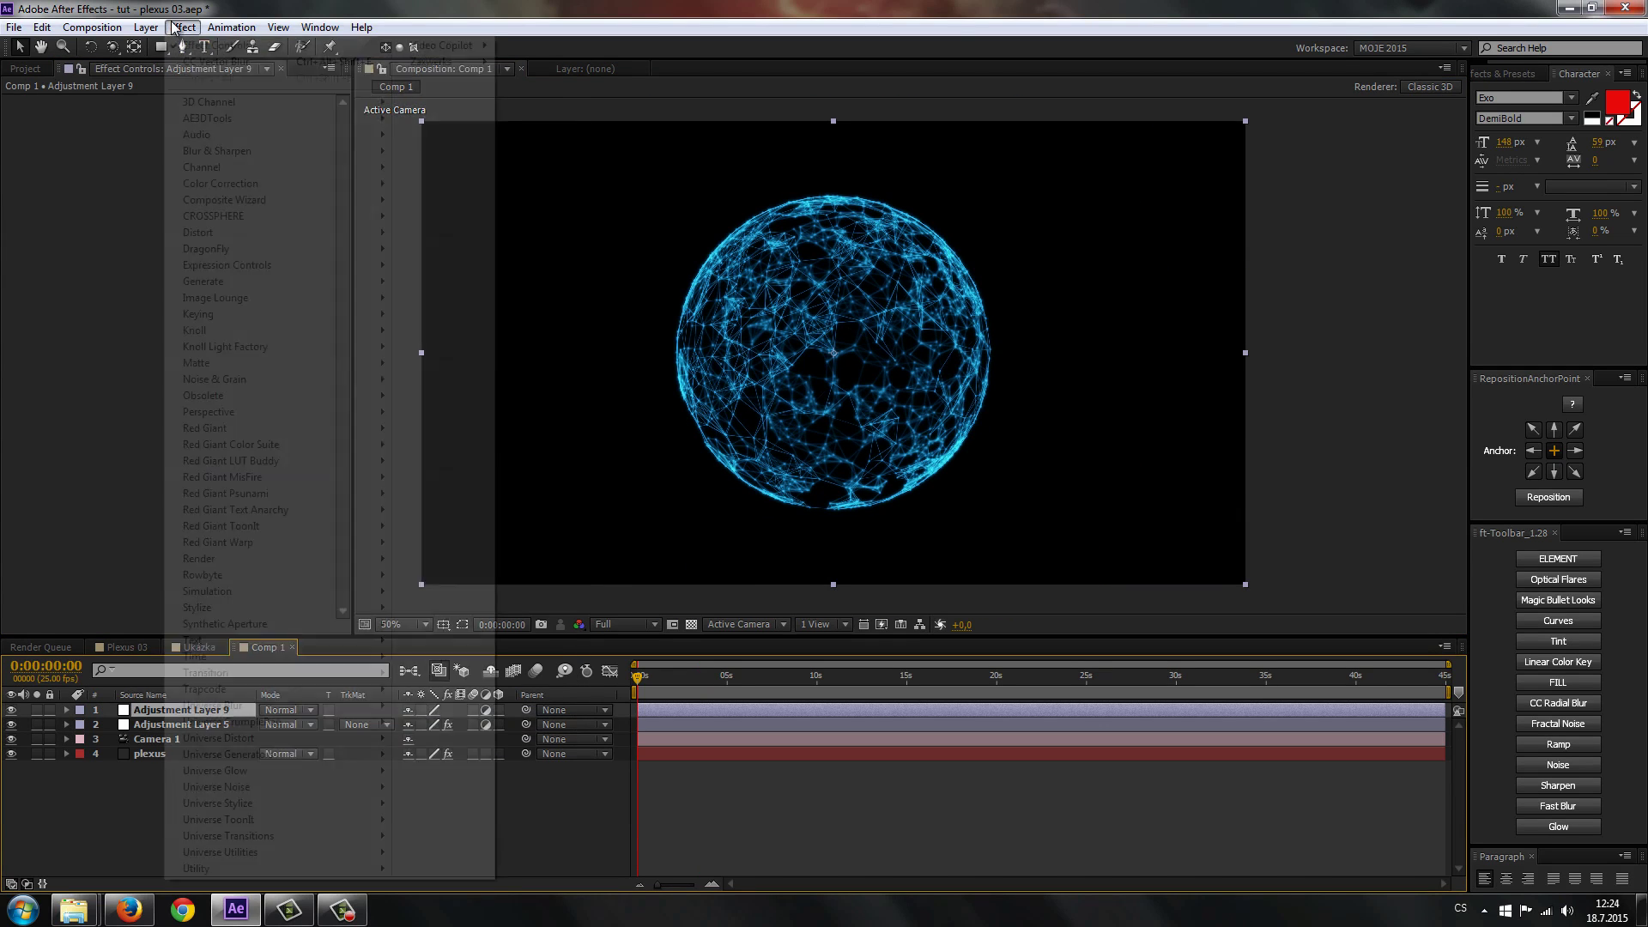
{"action": "mouse_move", "coordinate": [326, 155]}
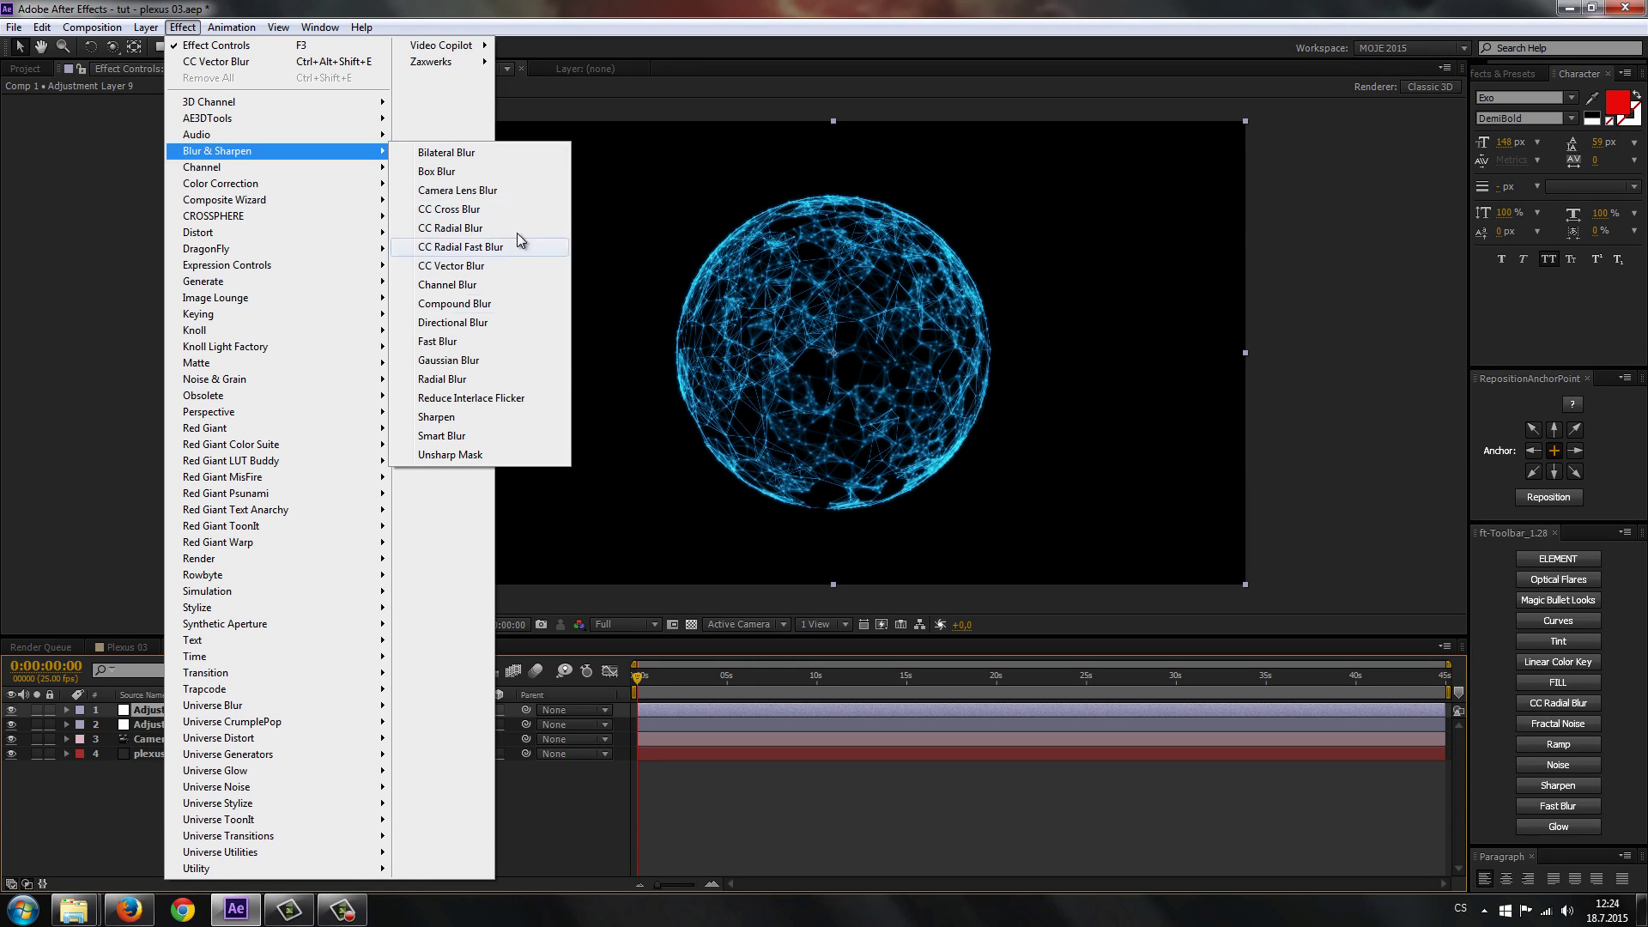
{"action": "left_click", "coordinate": [448, 265]}
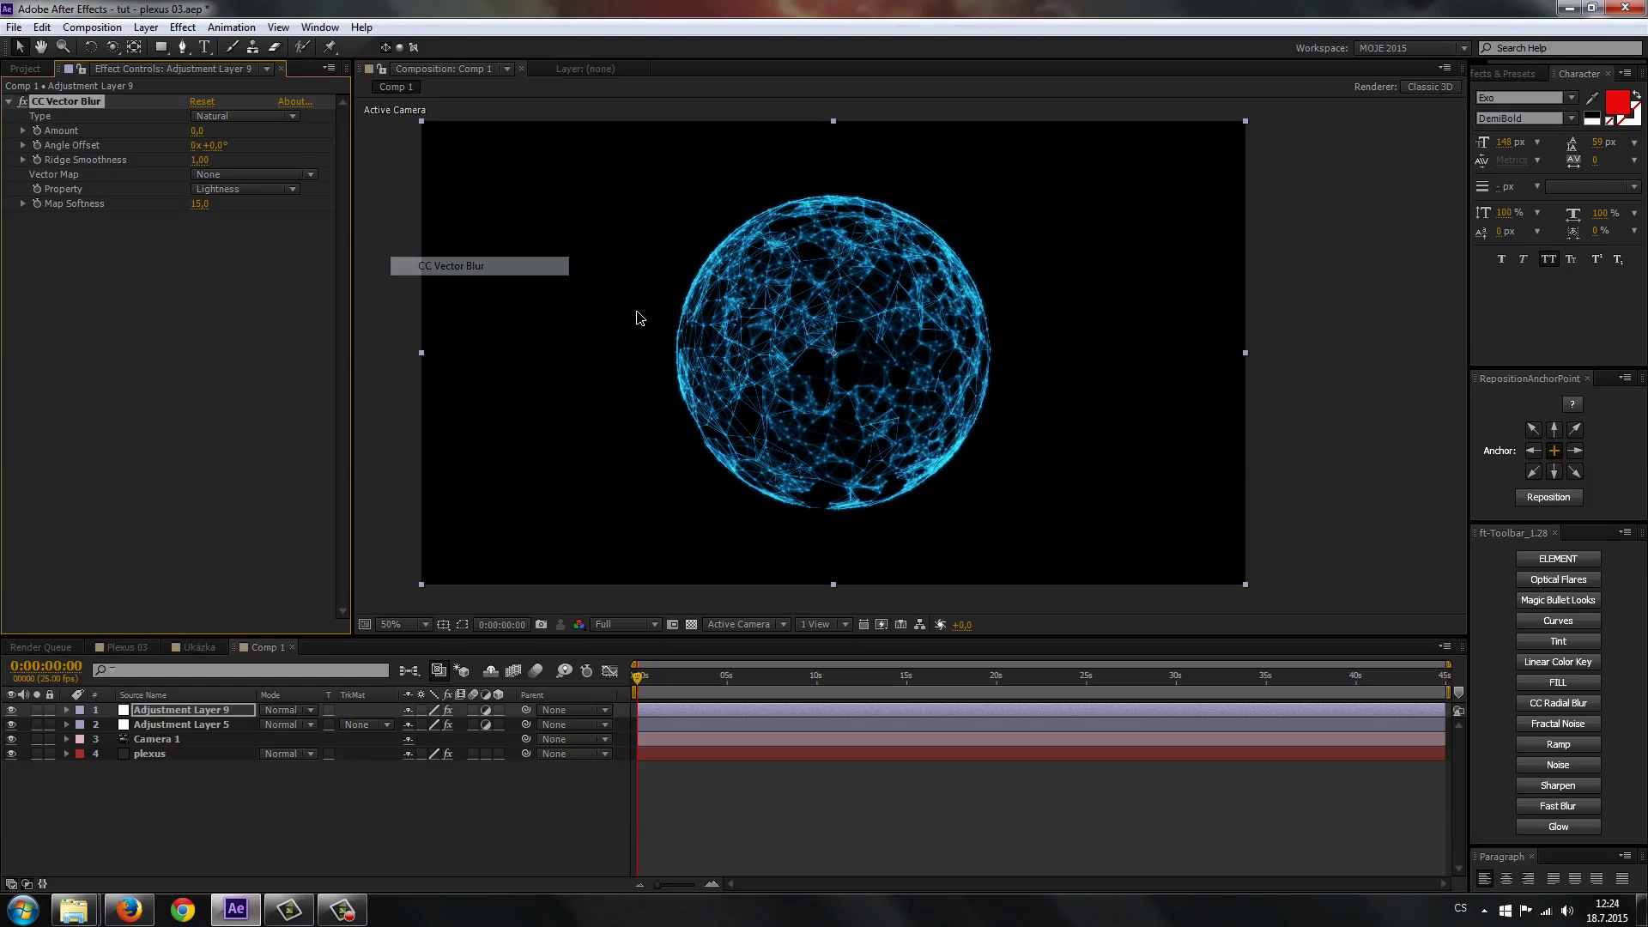
On Adjustment Layer 9, set the CC Vector Blur Amount to 15.
{"action": "left_click", "coordinate": [198, 710]}
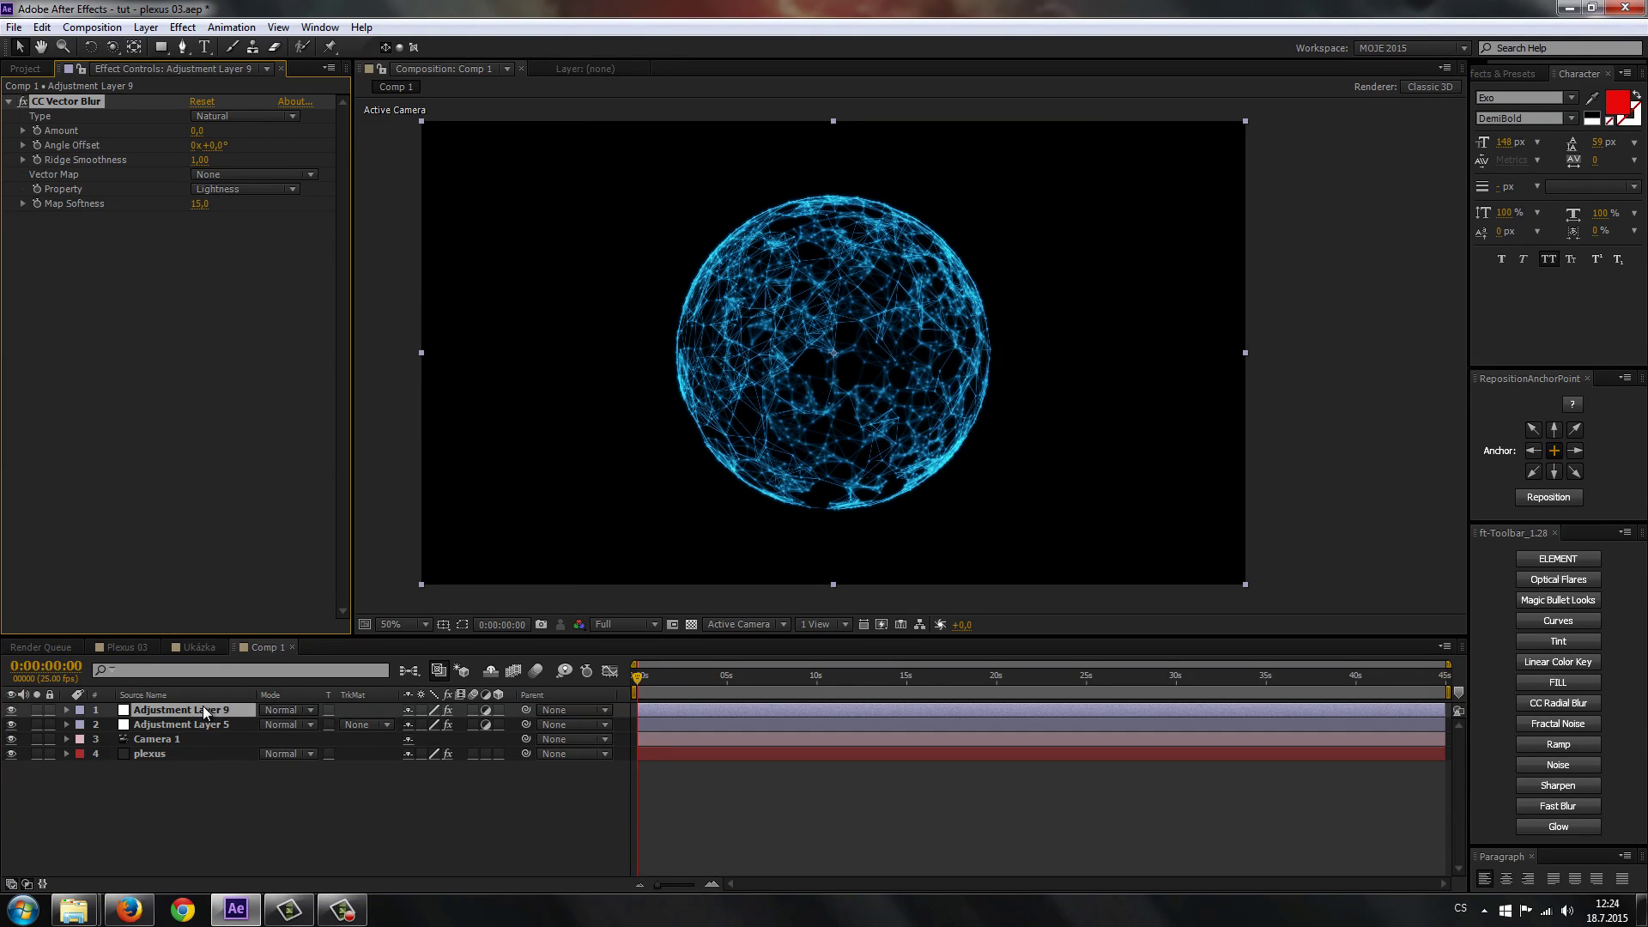
{"action": "left_click", "coordinate": [196, 130]}
{"action": "type", "text": "15"}
{"action": "key", "text": "Return"}
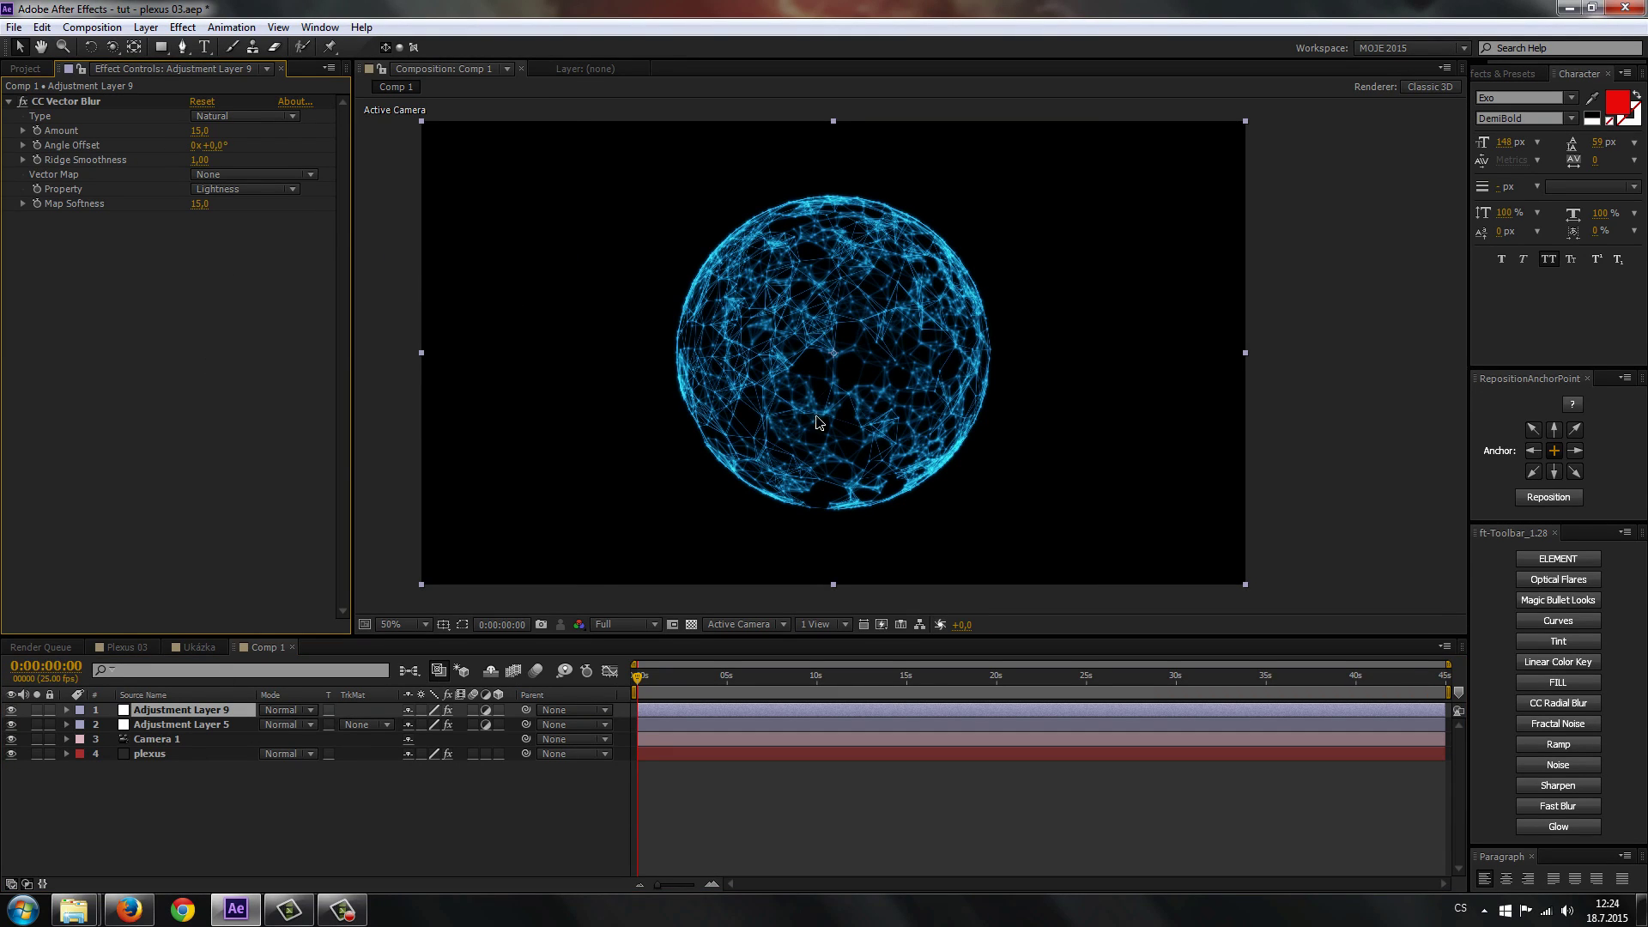
{"action": "scroll", "coordinate": [852, 450], "scroll_direction": "up", "scroll_amount": 2}
{"action": "scroll", "coordinate": [771, 450], "scroll_direction": "down", "scroll_amount": 1}
{"action": "scroll", "coordinate": [770, 450], "scroll_direction": "down", "scroll_amount": 1}
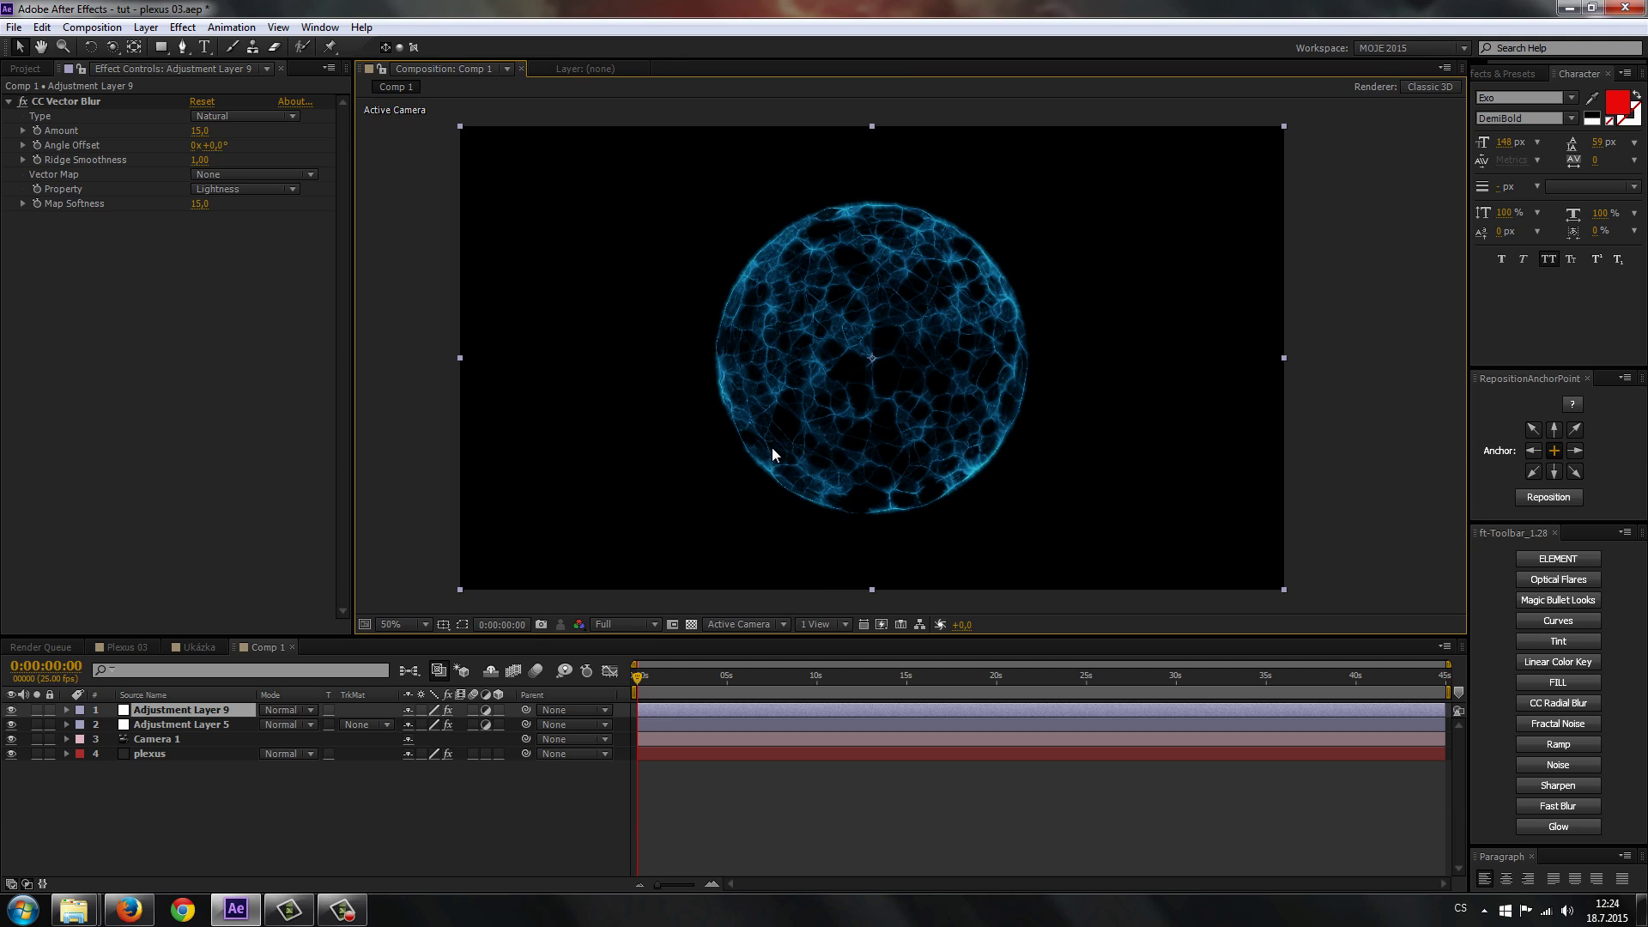
{"action": "scroll", "coordinate": [771, 470], "scroll_direction": "up", "scroll_amount": 2}
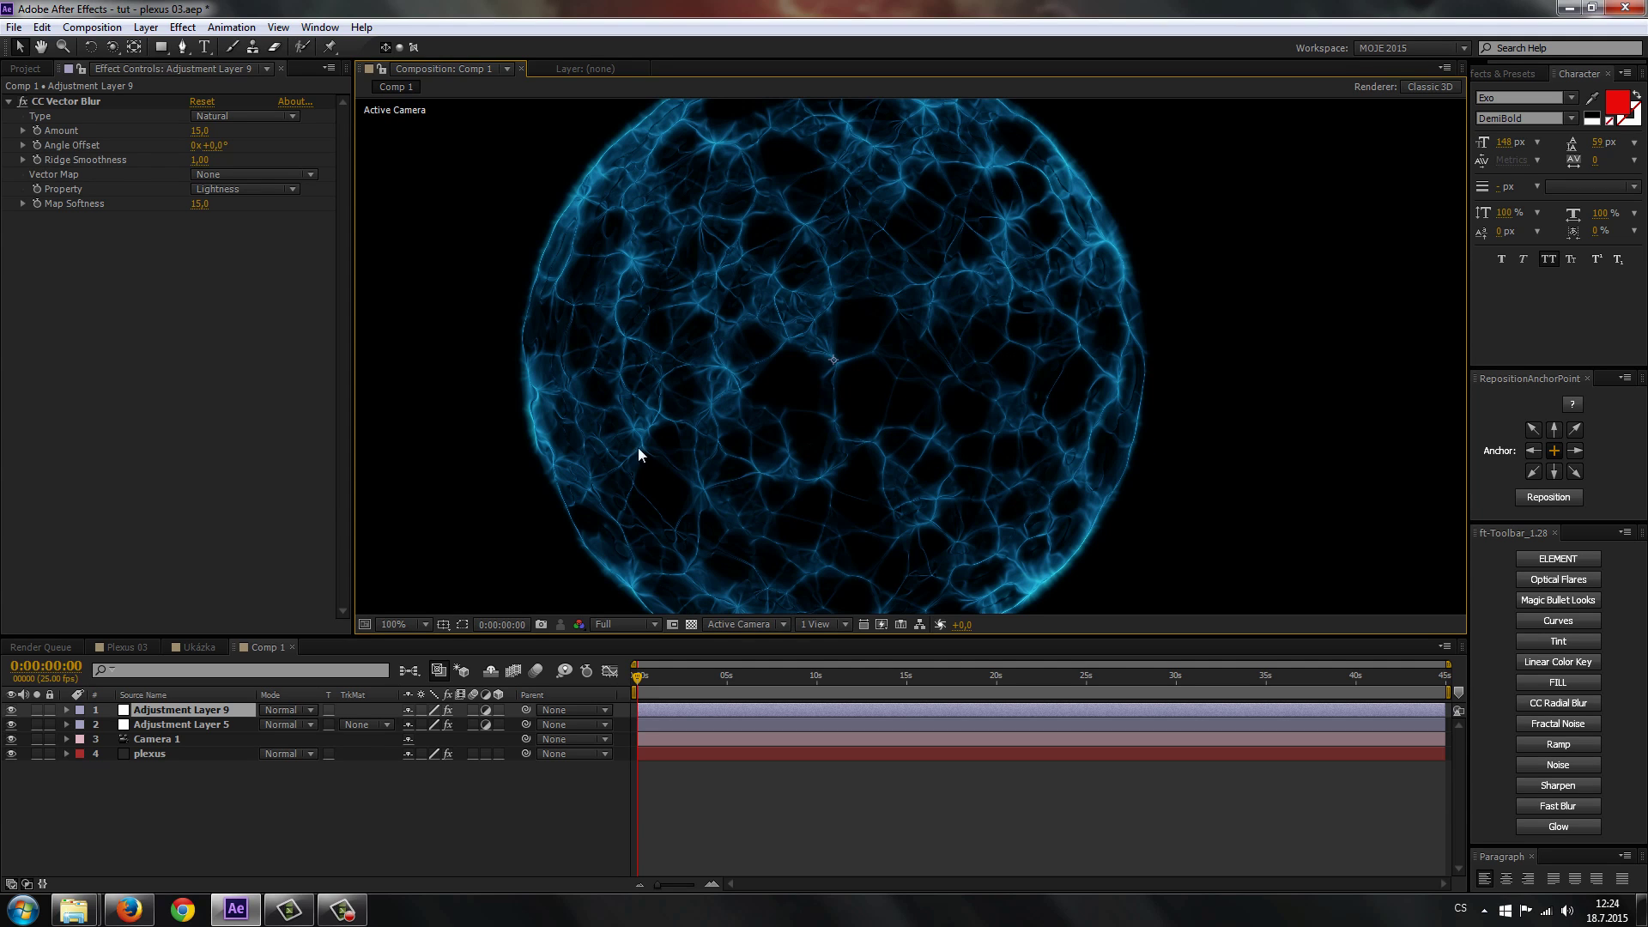
Set the CC Vector Blur Type to Perpendicular, orbit the camera, and preview the sphere.
{"action": "left_click", "coordinate": [210, 115]}
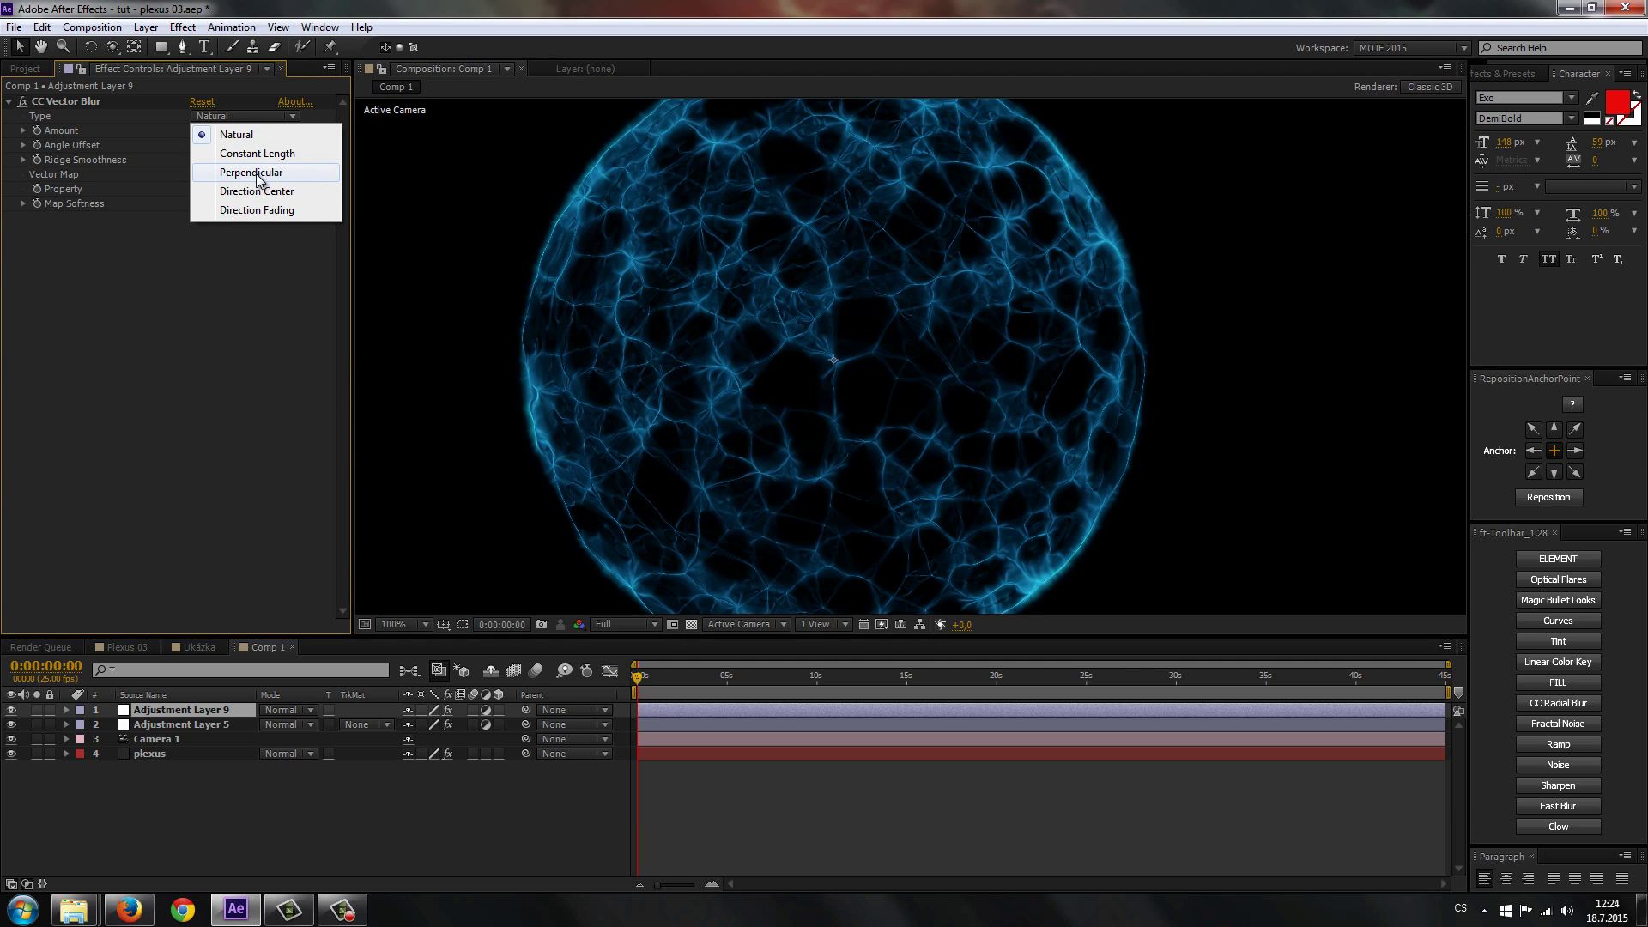
{"action": "left_click", "coordinate": [256, 177]}
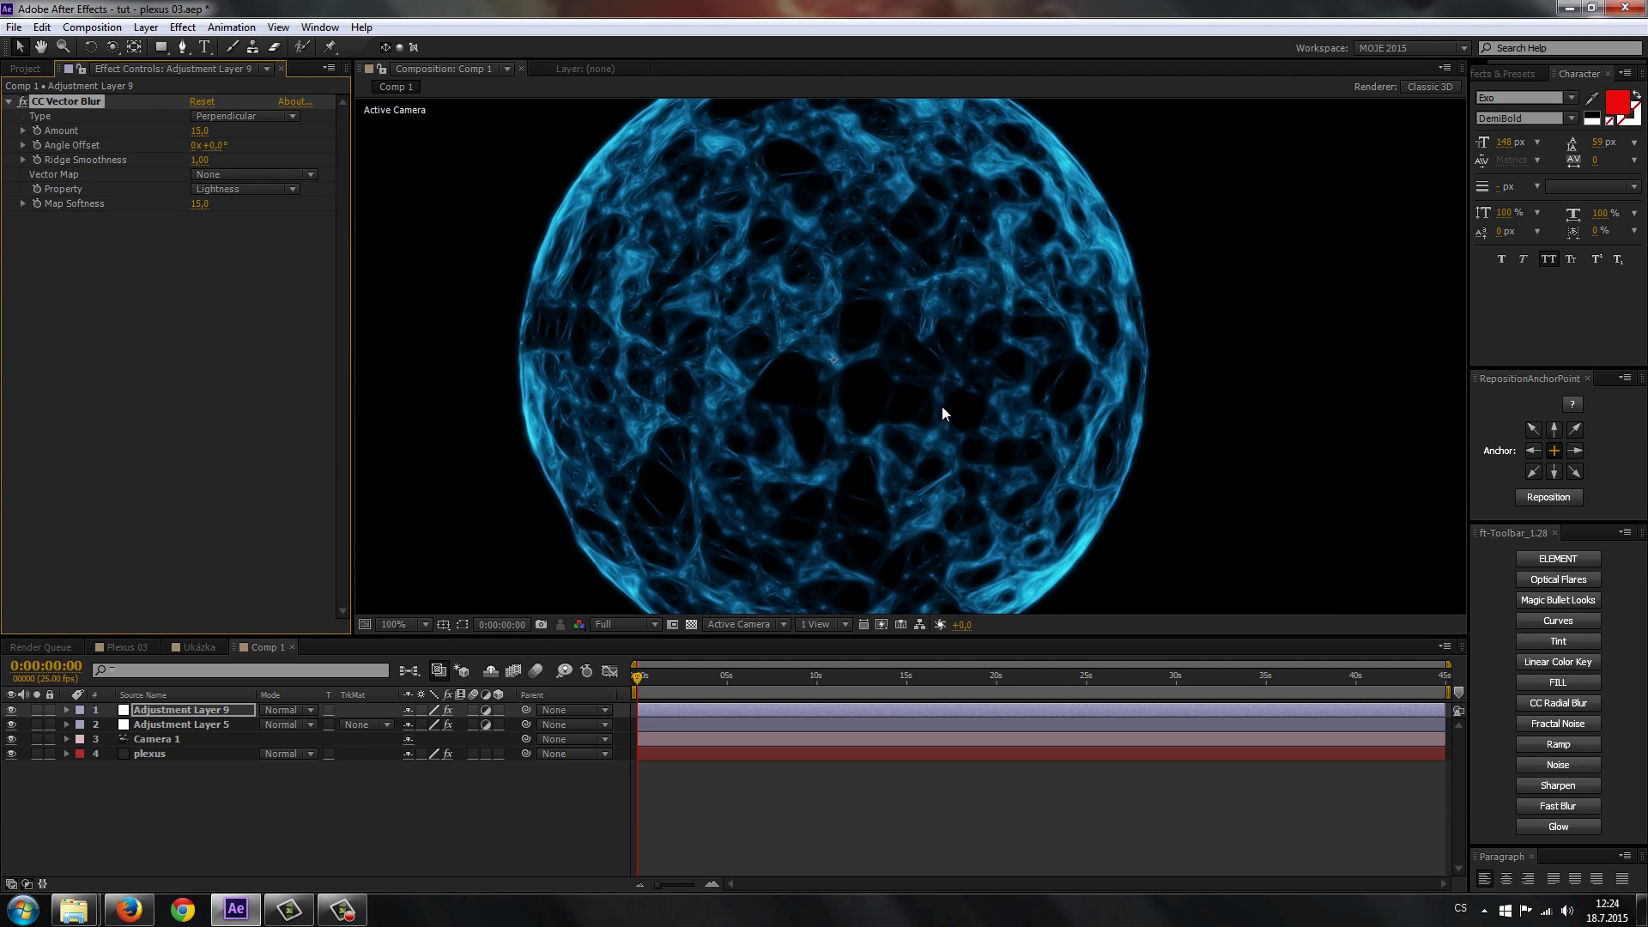
{"action": "left_click_drag", "start_coordinate": [929, 408], "coordinate": [772, 397]}
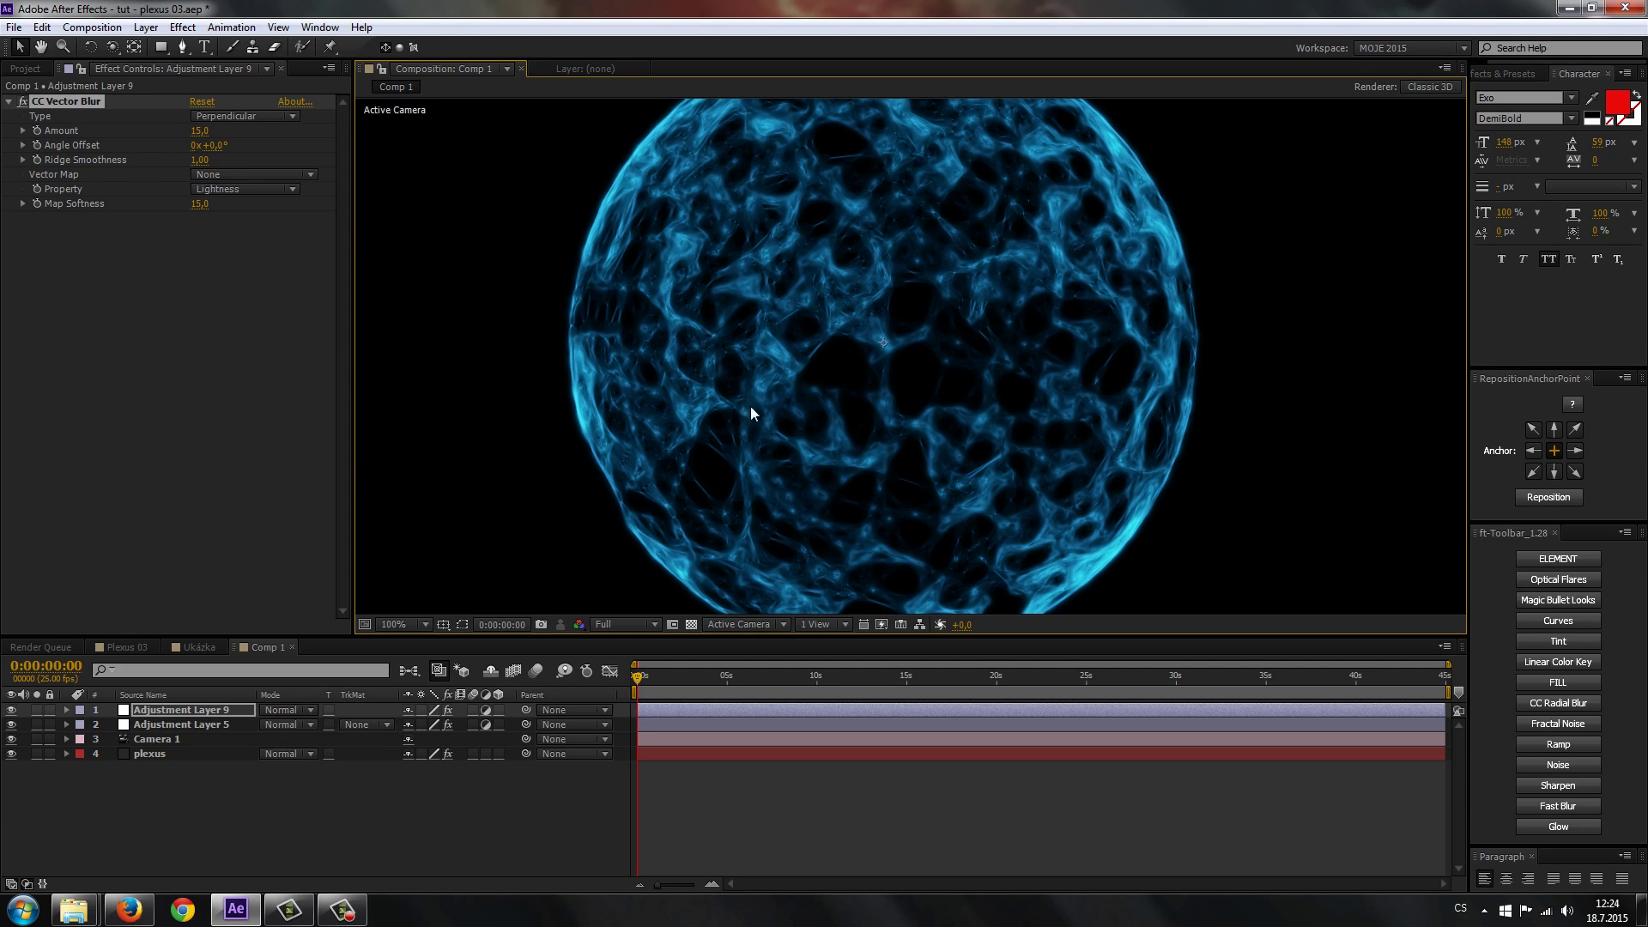
{"action": "key", "text": "space"}
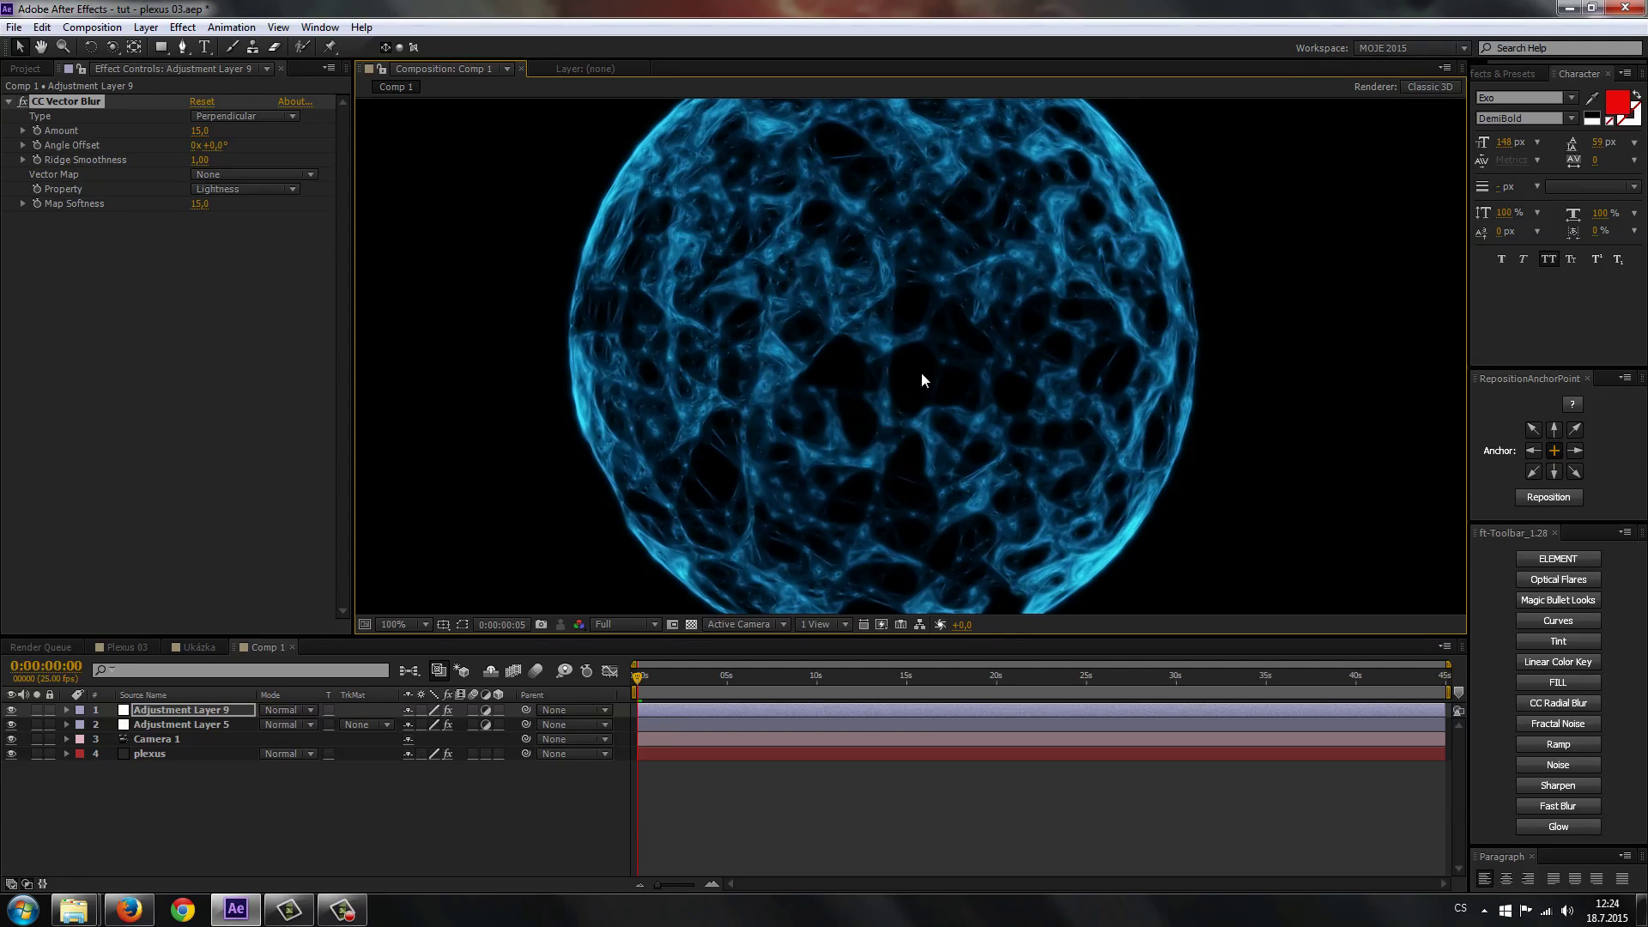
{"action": "key", "text": "space"}
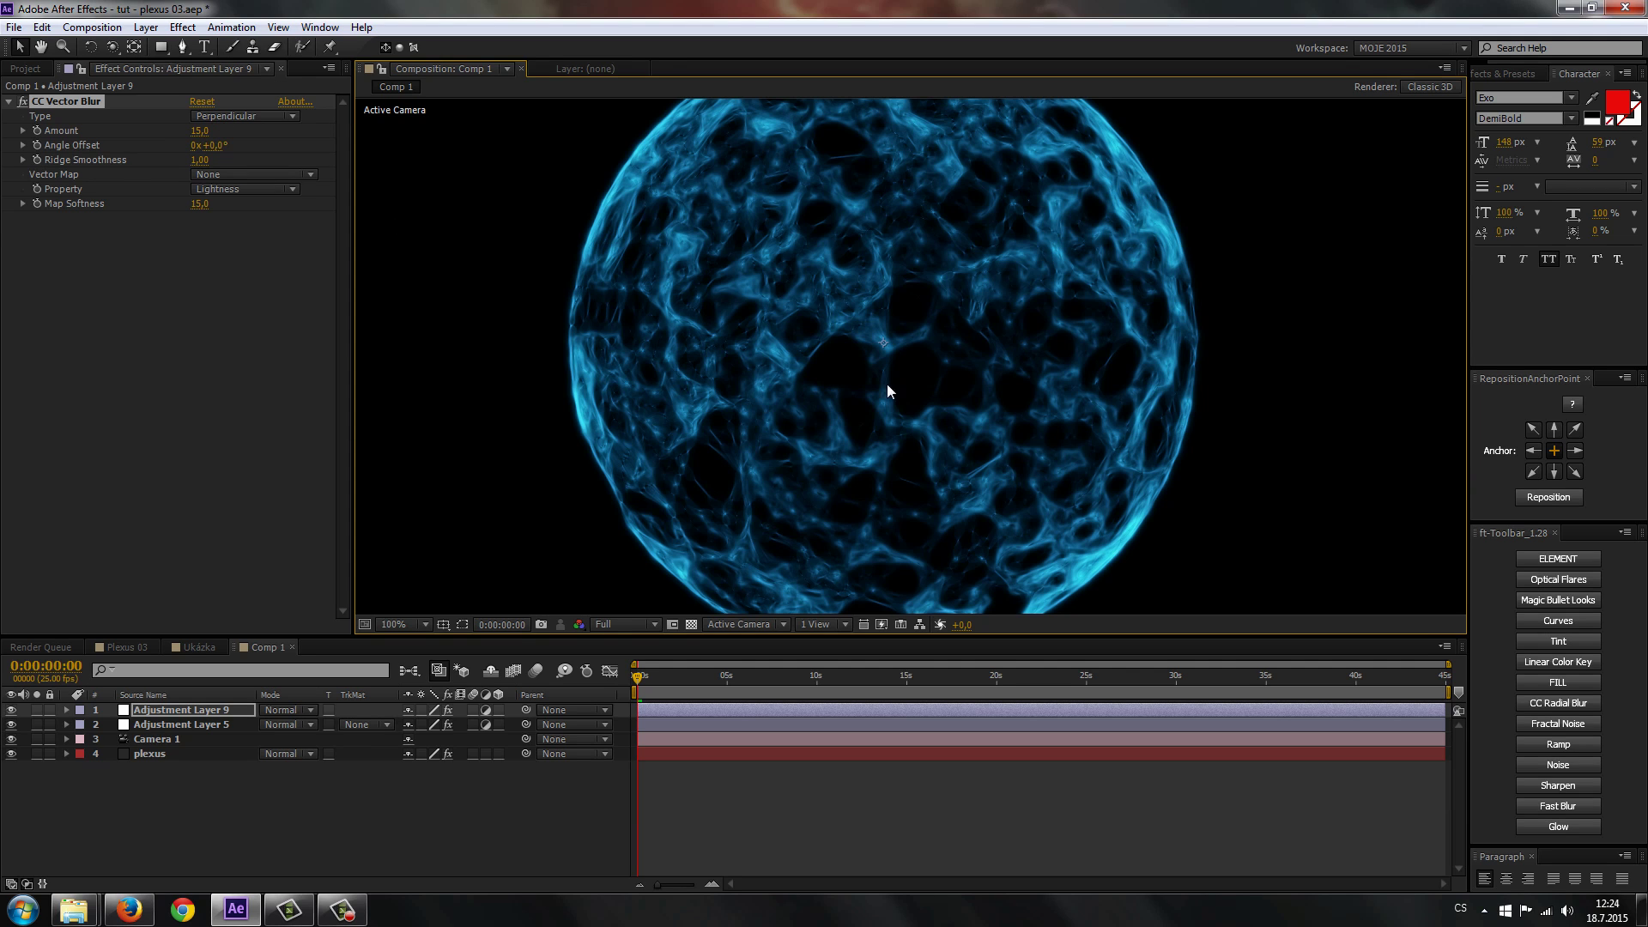
Select the CC Vector Blur effect and preview the animation with the whole frame in view.
{"action": "left_click", "coordinate": [259, 268]}
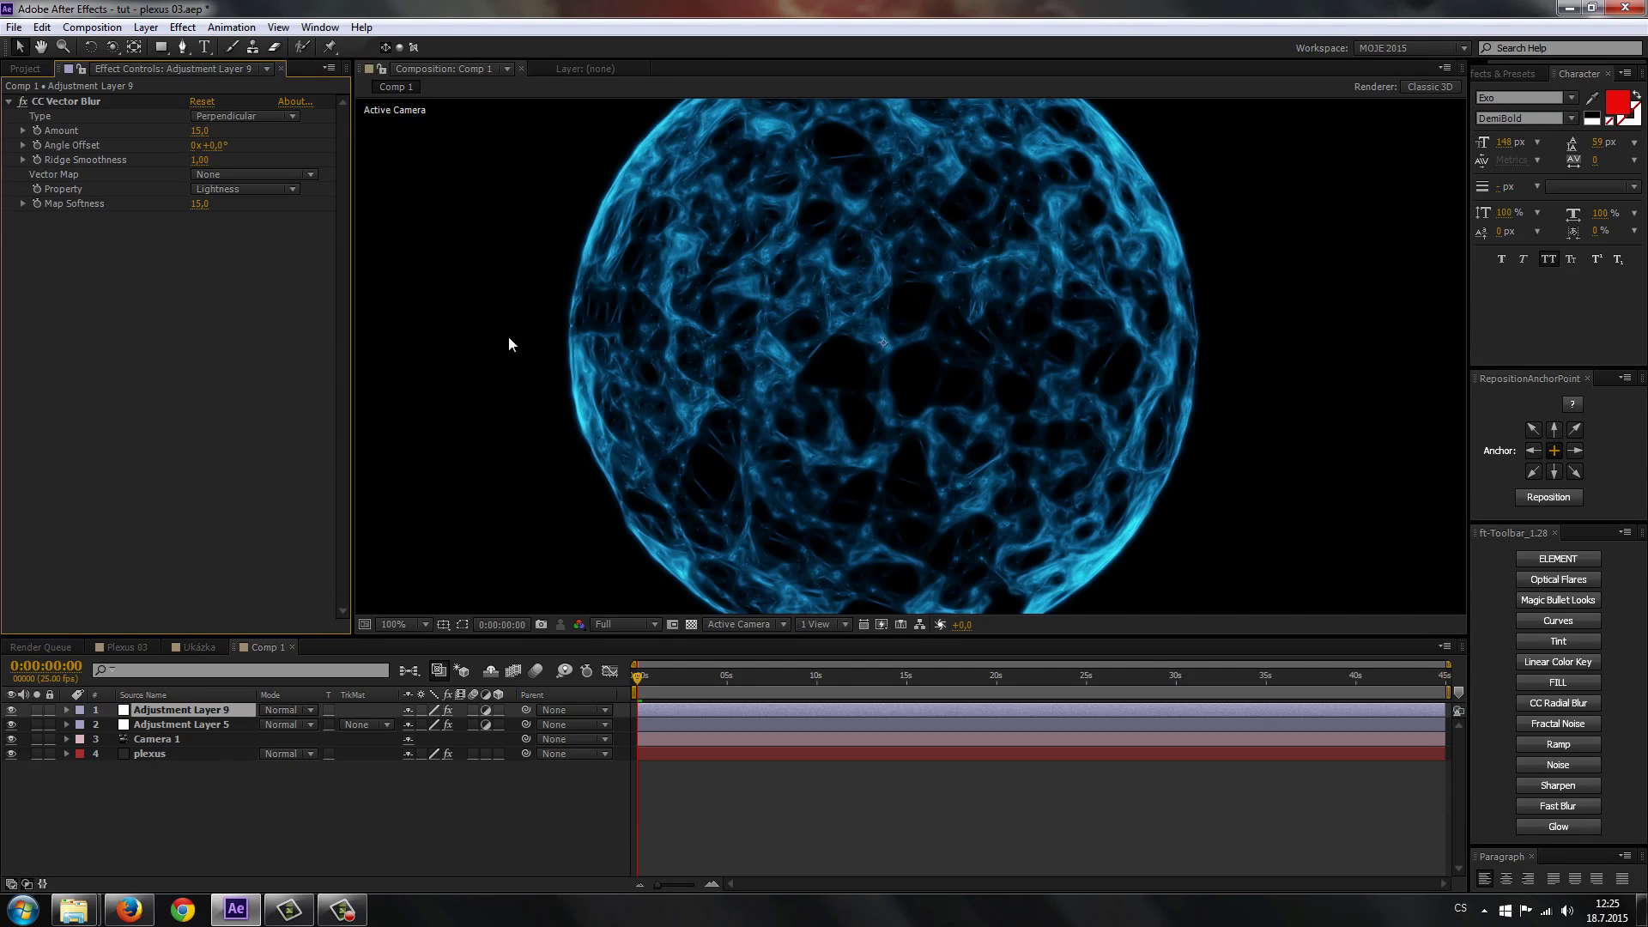
{"action": "left_click", "coordinate": [66, 102]}
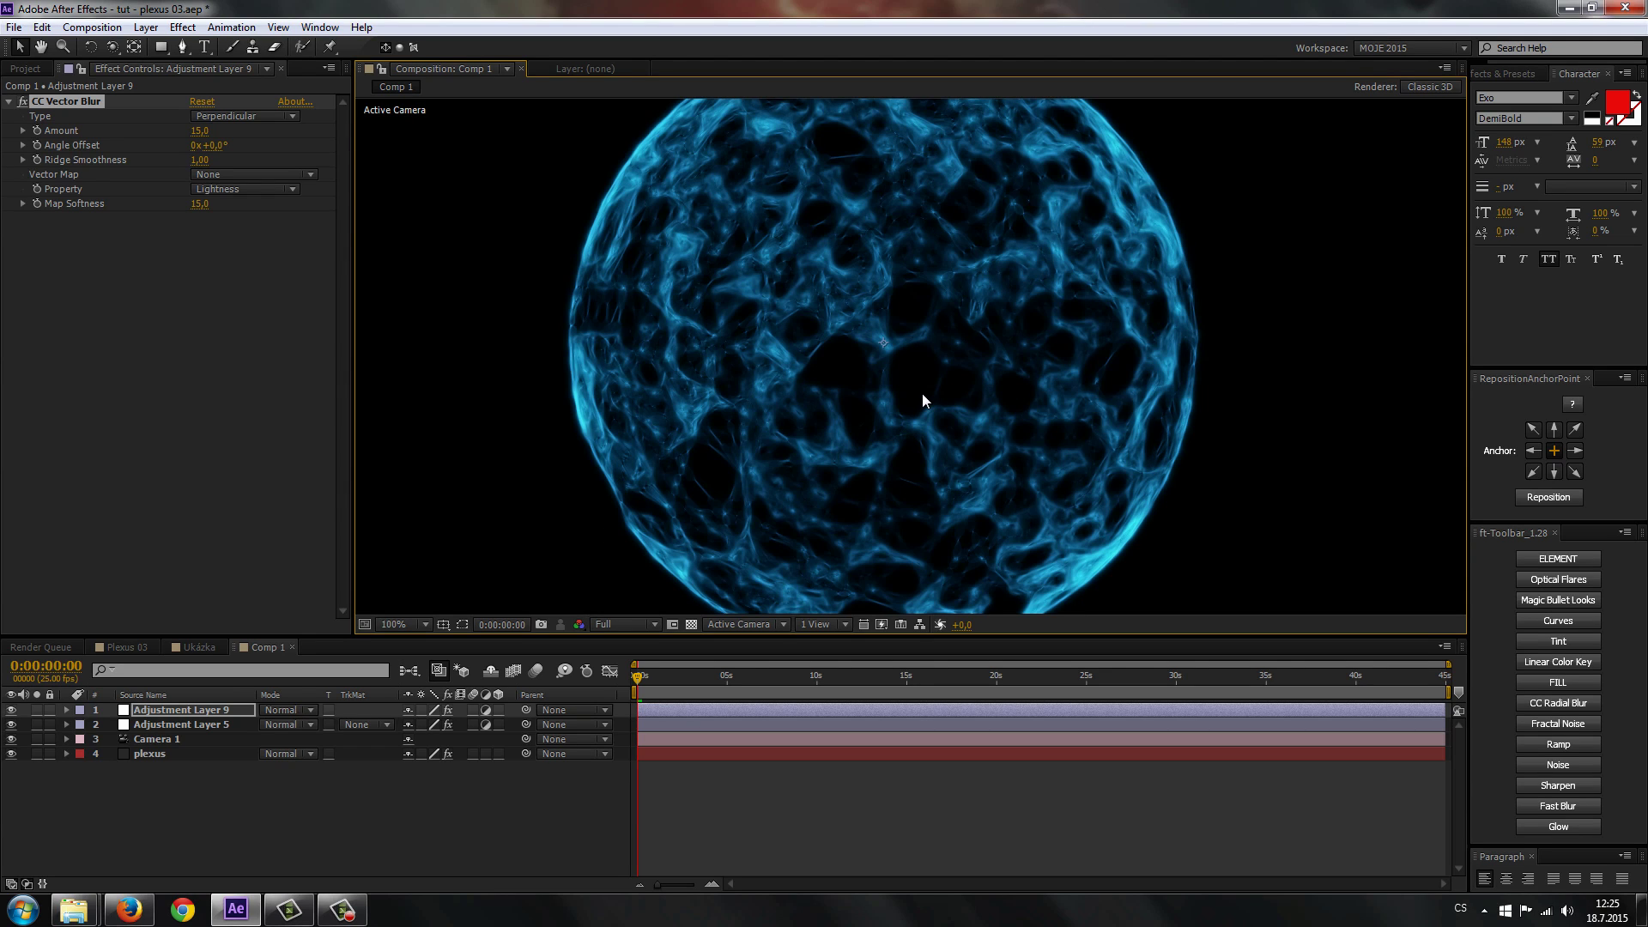
{"action": "key", "text": "comma"}
{"action": "key", "text": "KP_0"}
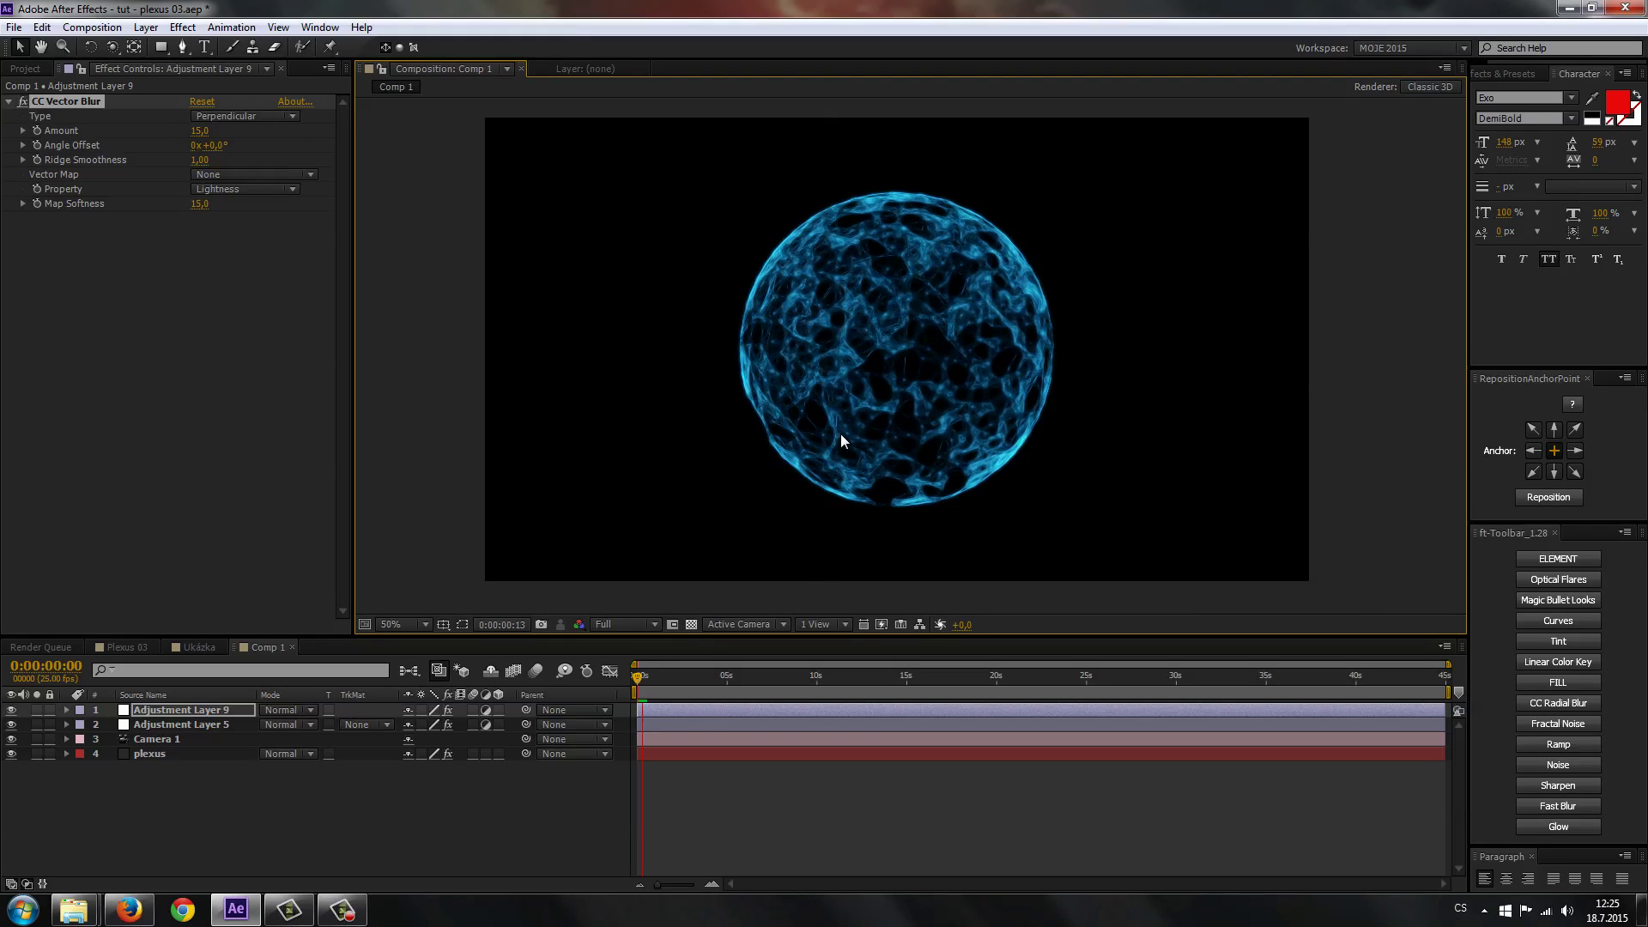
{"action": "key", "text": "period"}
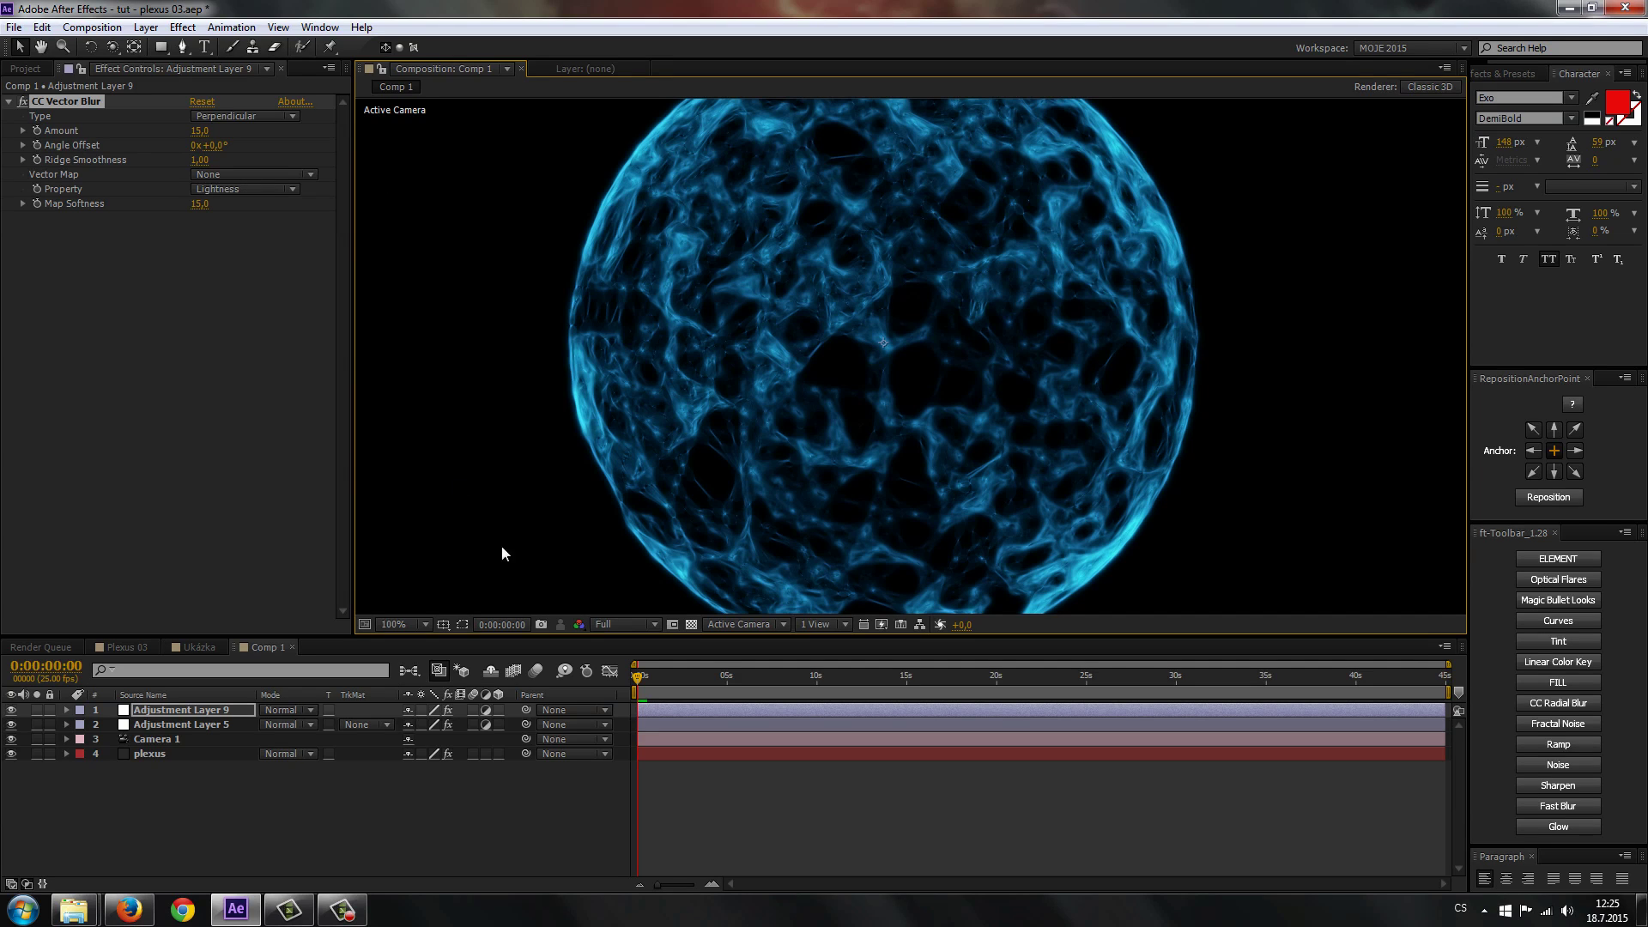
Try Blue and Alpha as the CC Vector Blur Property, then settle on Luminance.
{"action": "left_click", "coordinate": [245, 189]}
{"action": "left_click", "coordinate": [238, 247]}
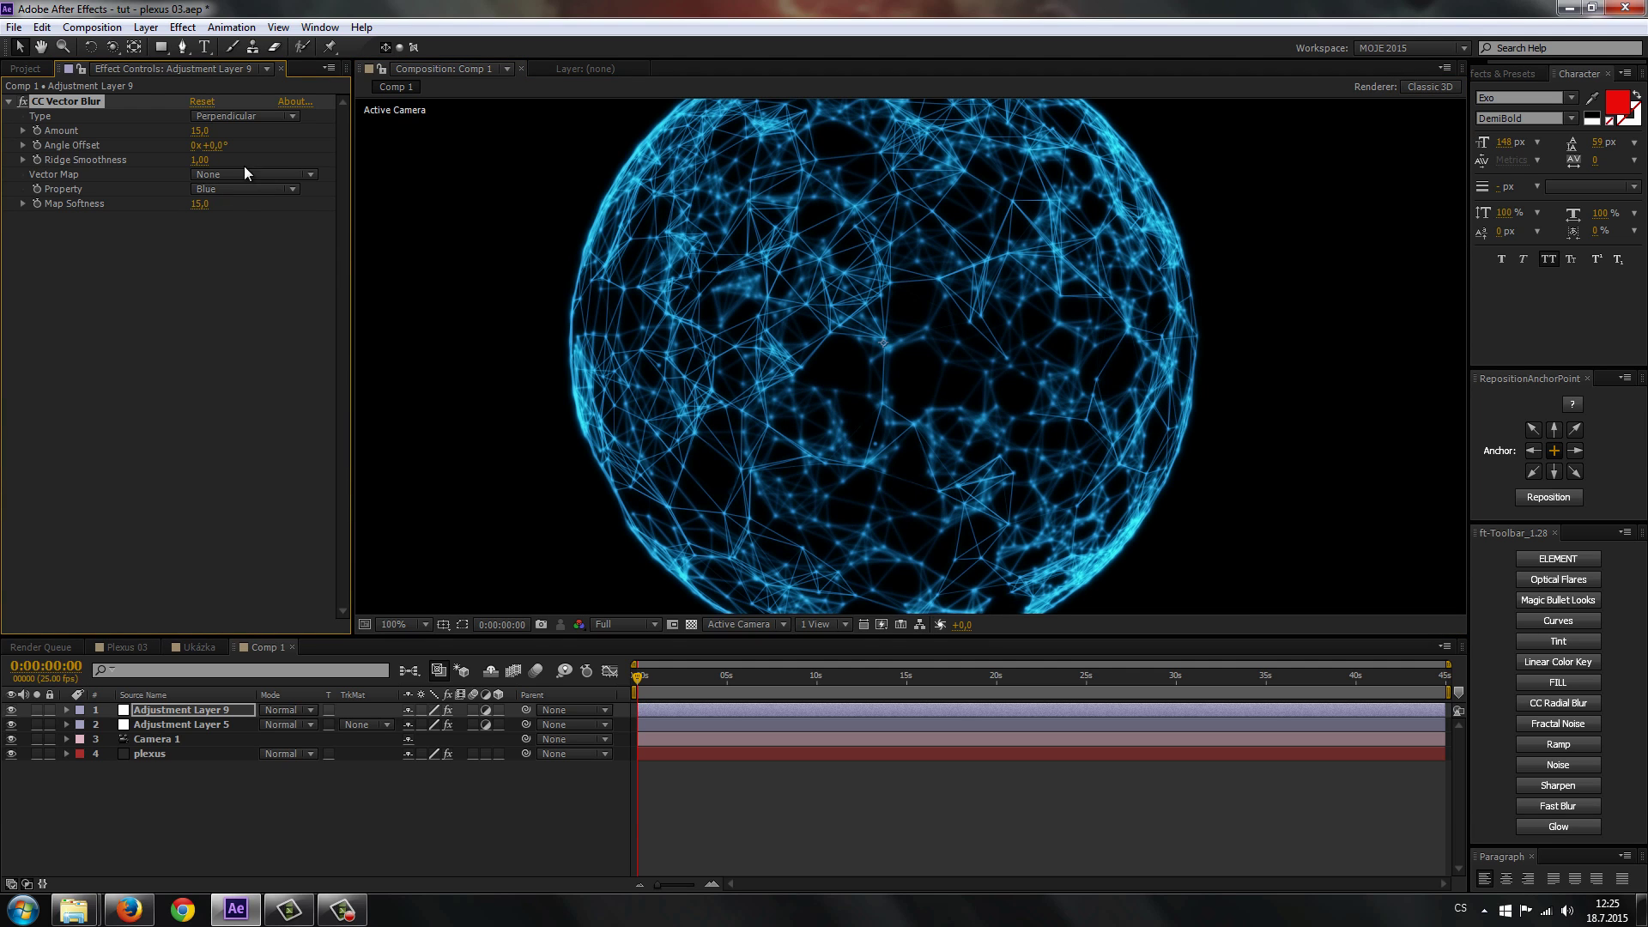
{"action": "left_click", "coordinate": [245, 189]}
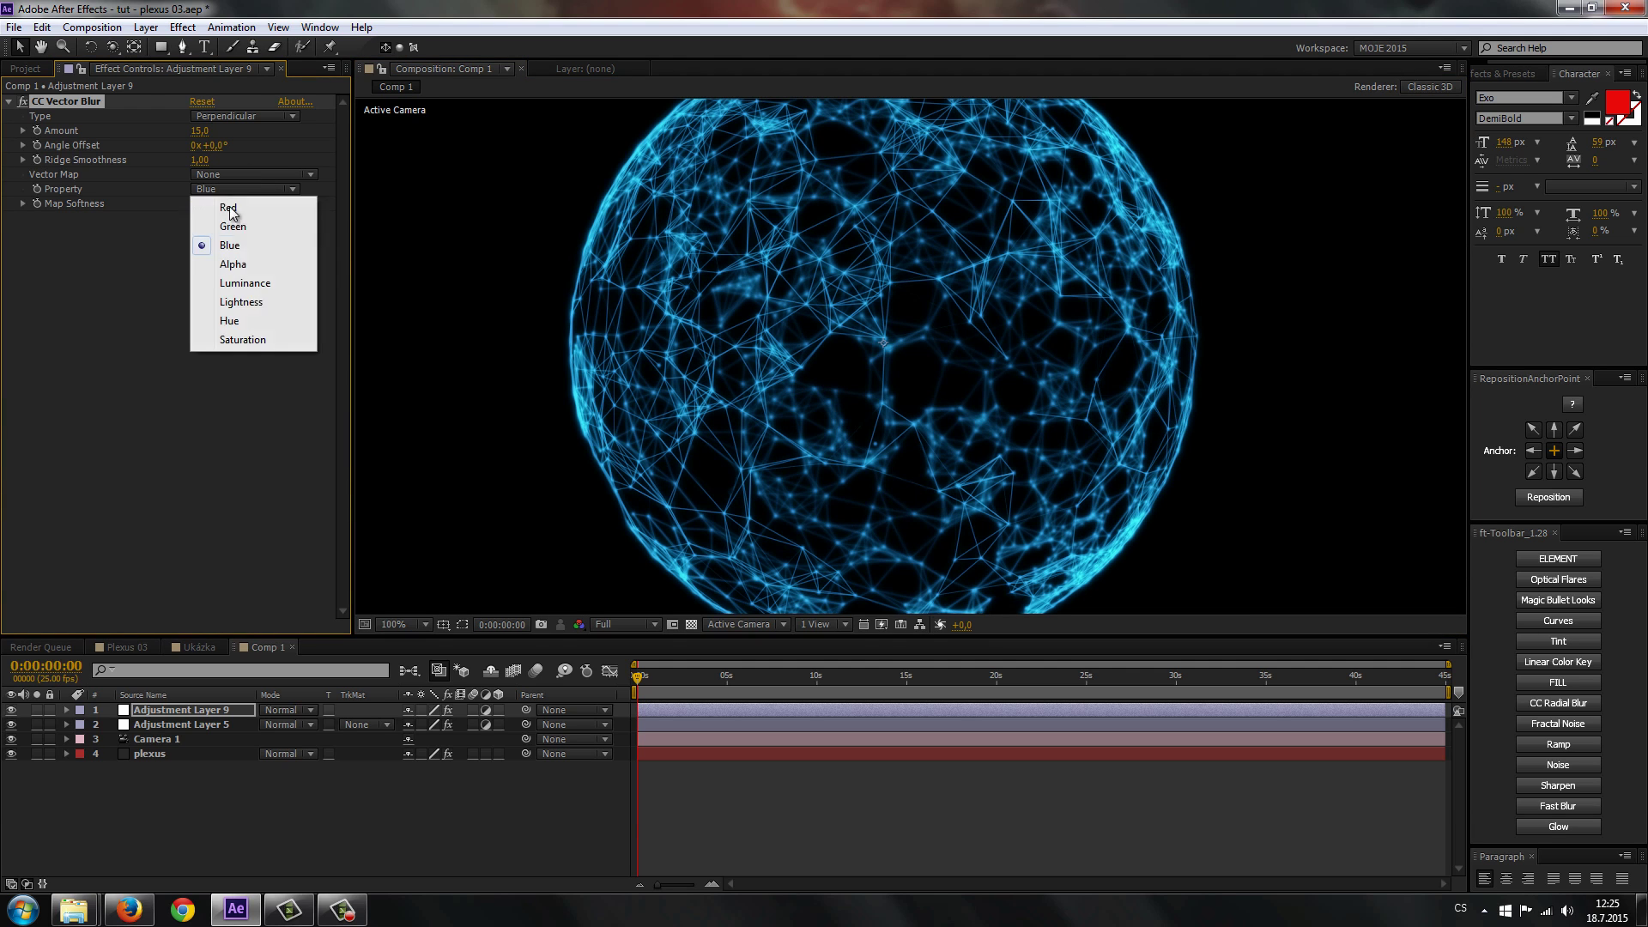
{"action": "left_click", "coordinate": [234, 265]}
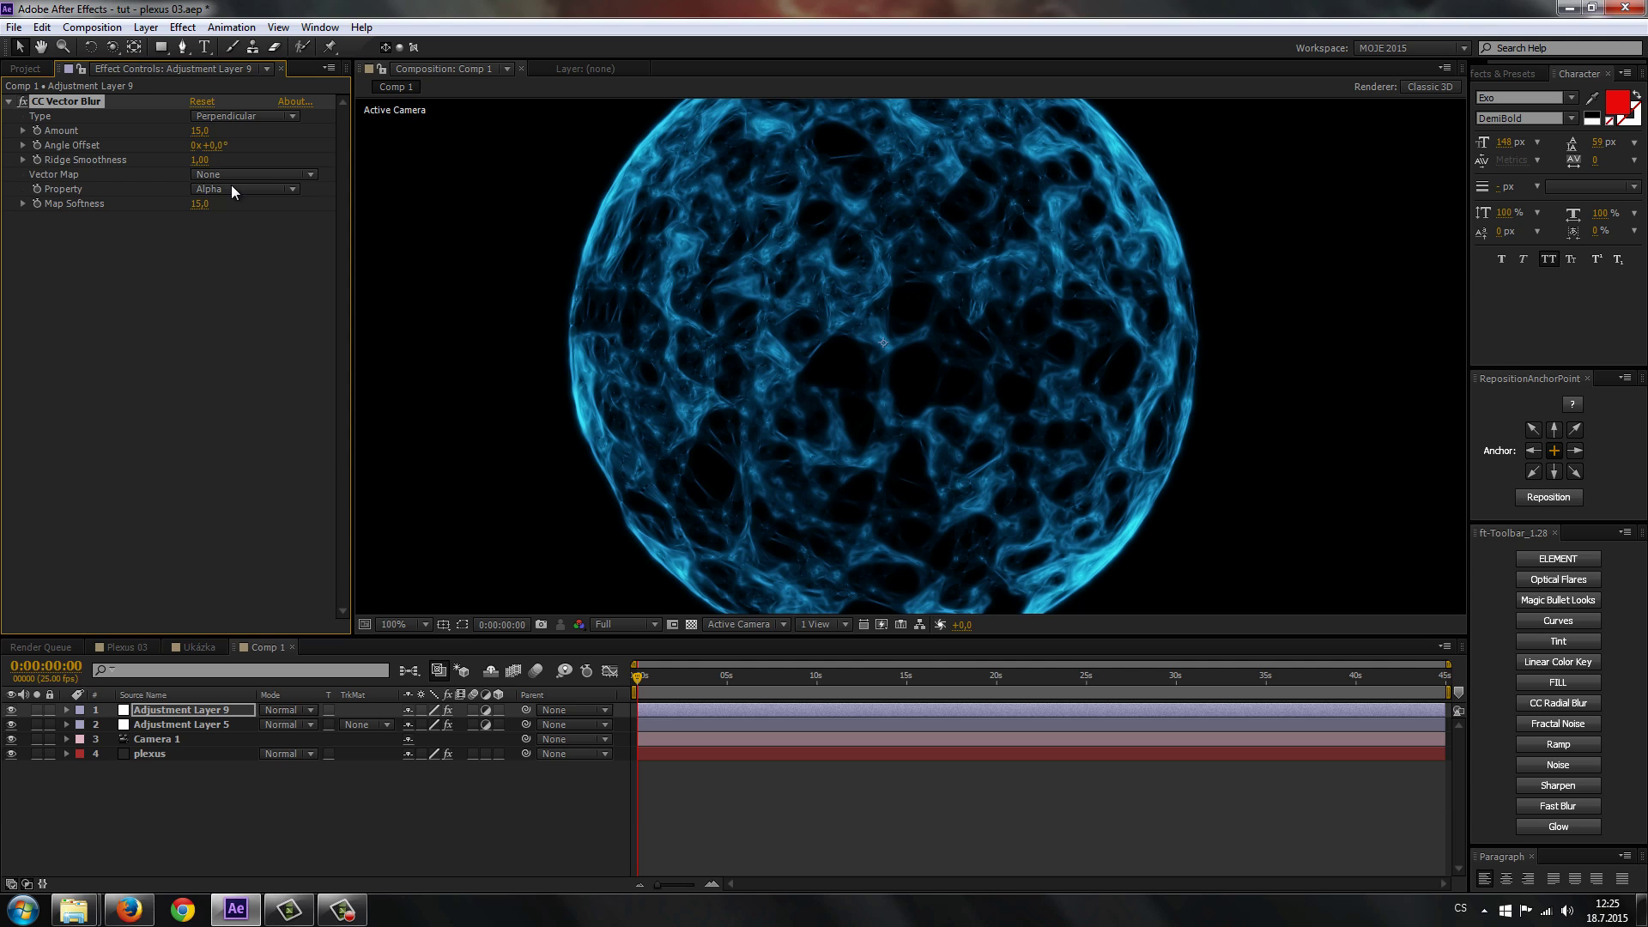
{"action": "left_click", "coordinate": [231, 189]}
{"action": "left_click", "coordinate": [243, 283]}
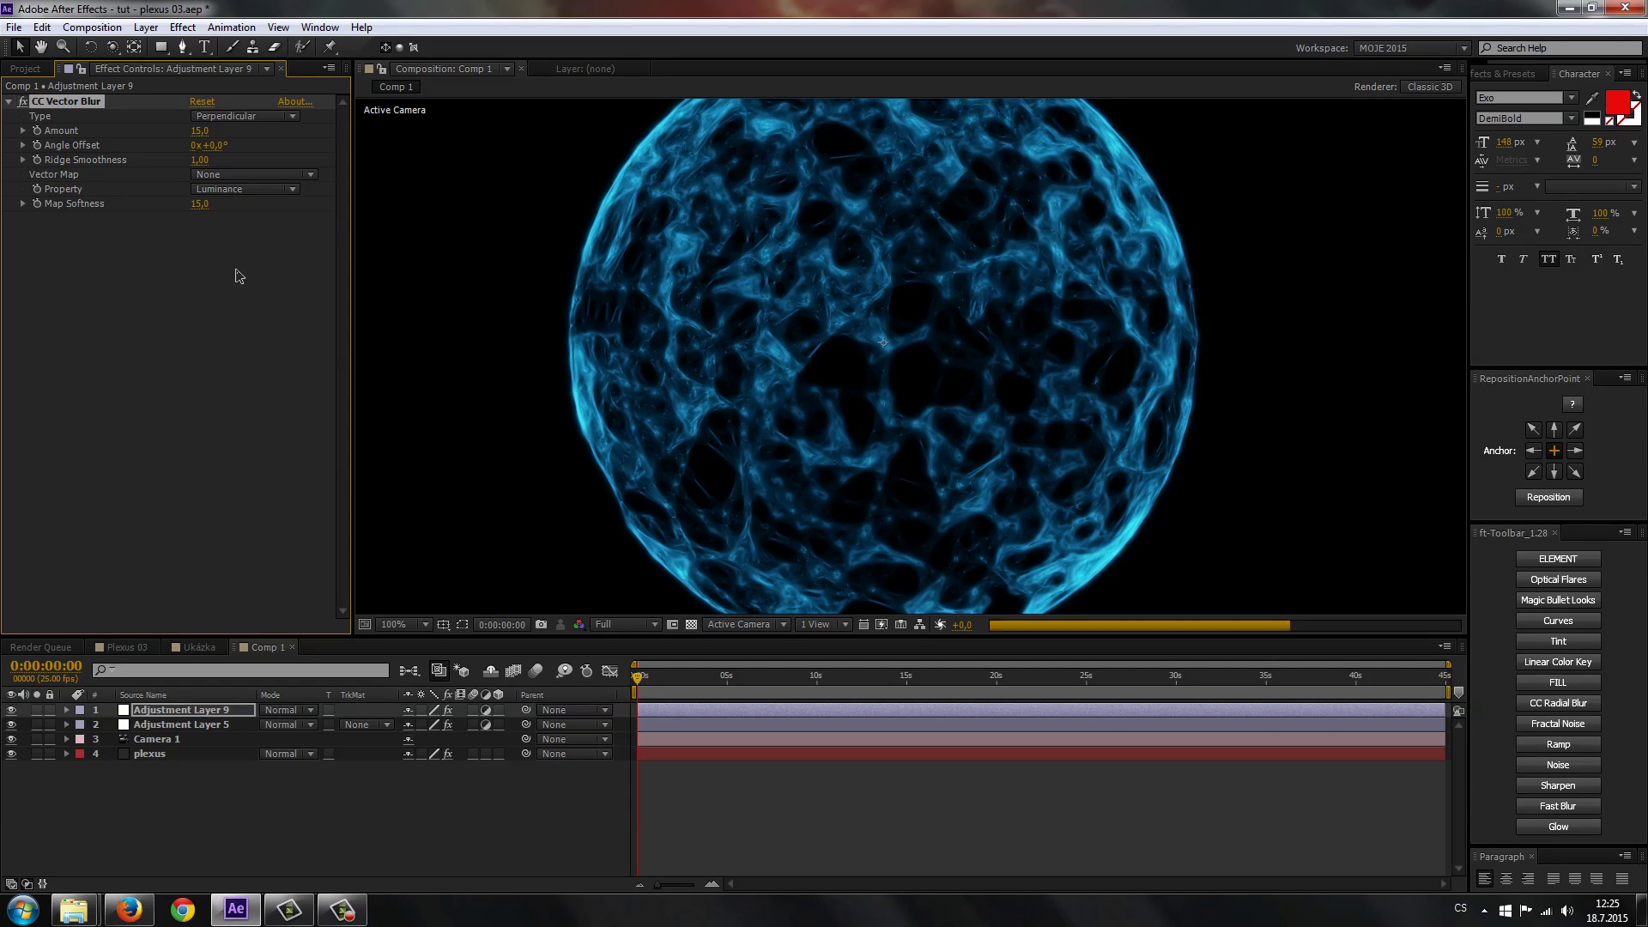
{"action": "left_click", "coordinate": [220, 187]}
{"action": "left_click", "coordinate": [221, 189]}
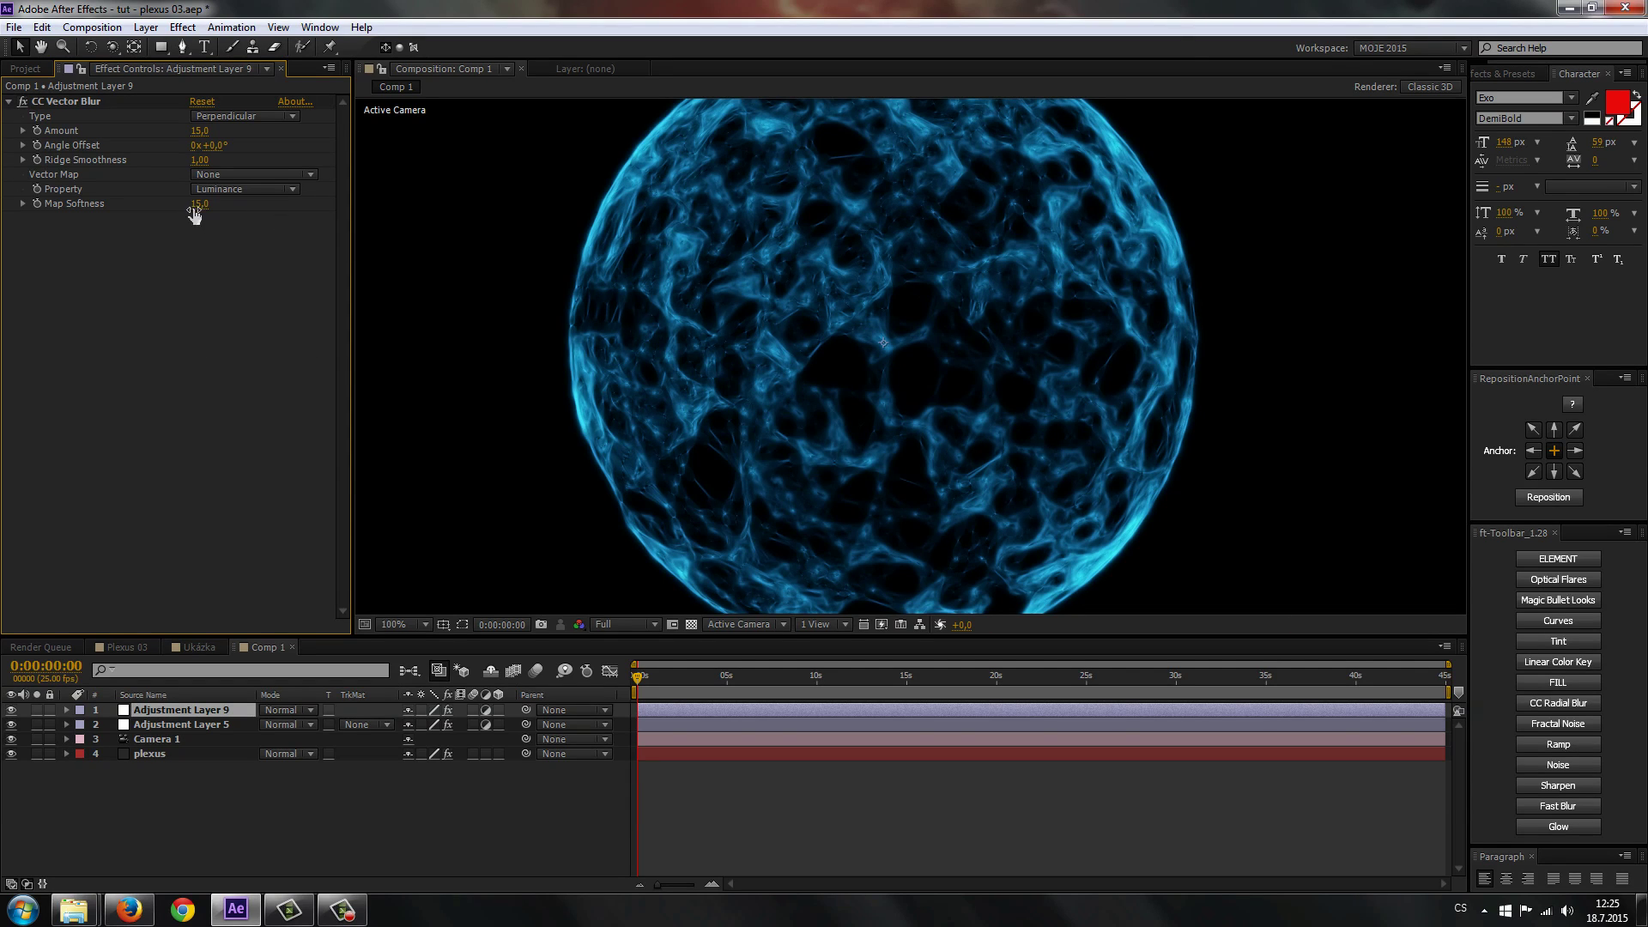
{"action": "scroll", "coordinate": [898, 442], "scroll_direction": "down", "scroll_amount": 2}
{"action": "scroll", "coordinate": [875, 436], "scroll_direction": "up", "scroll_amount": 2}
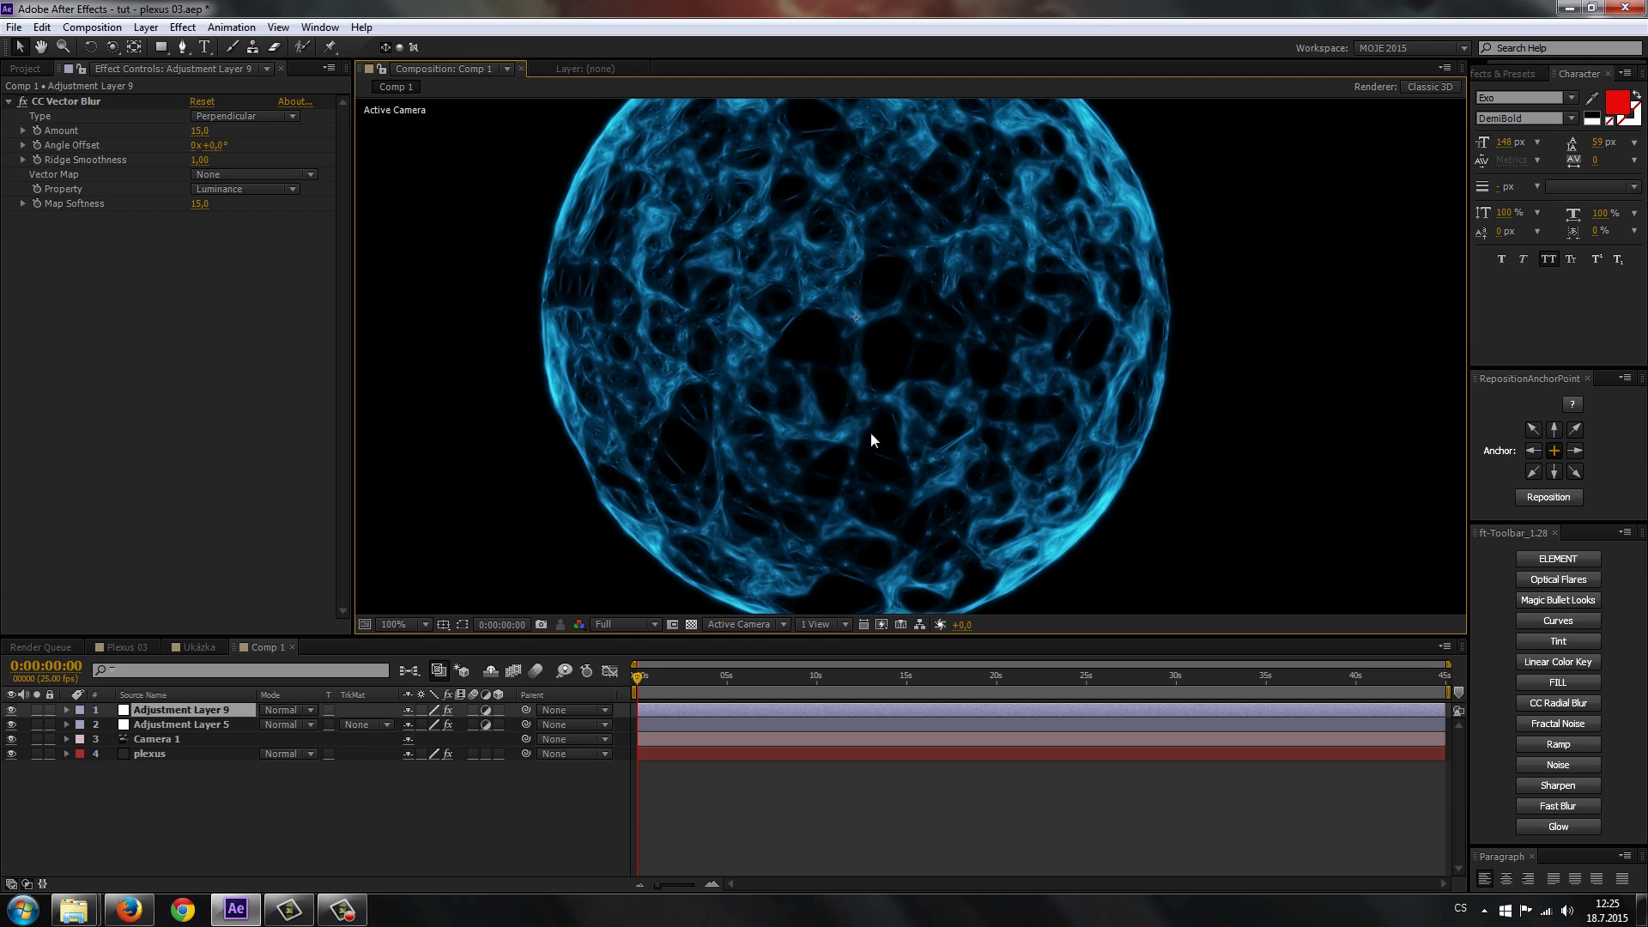
Open the Plexus layer's Primitives Object sphere settings and set Sphere Stacks to 50.
{"action": "left_click", "coordinate": [156, 750]}
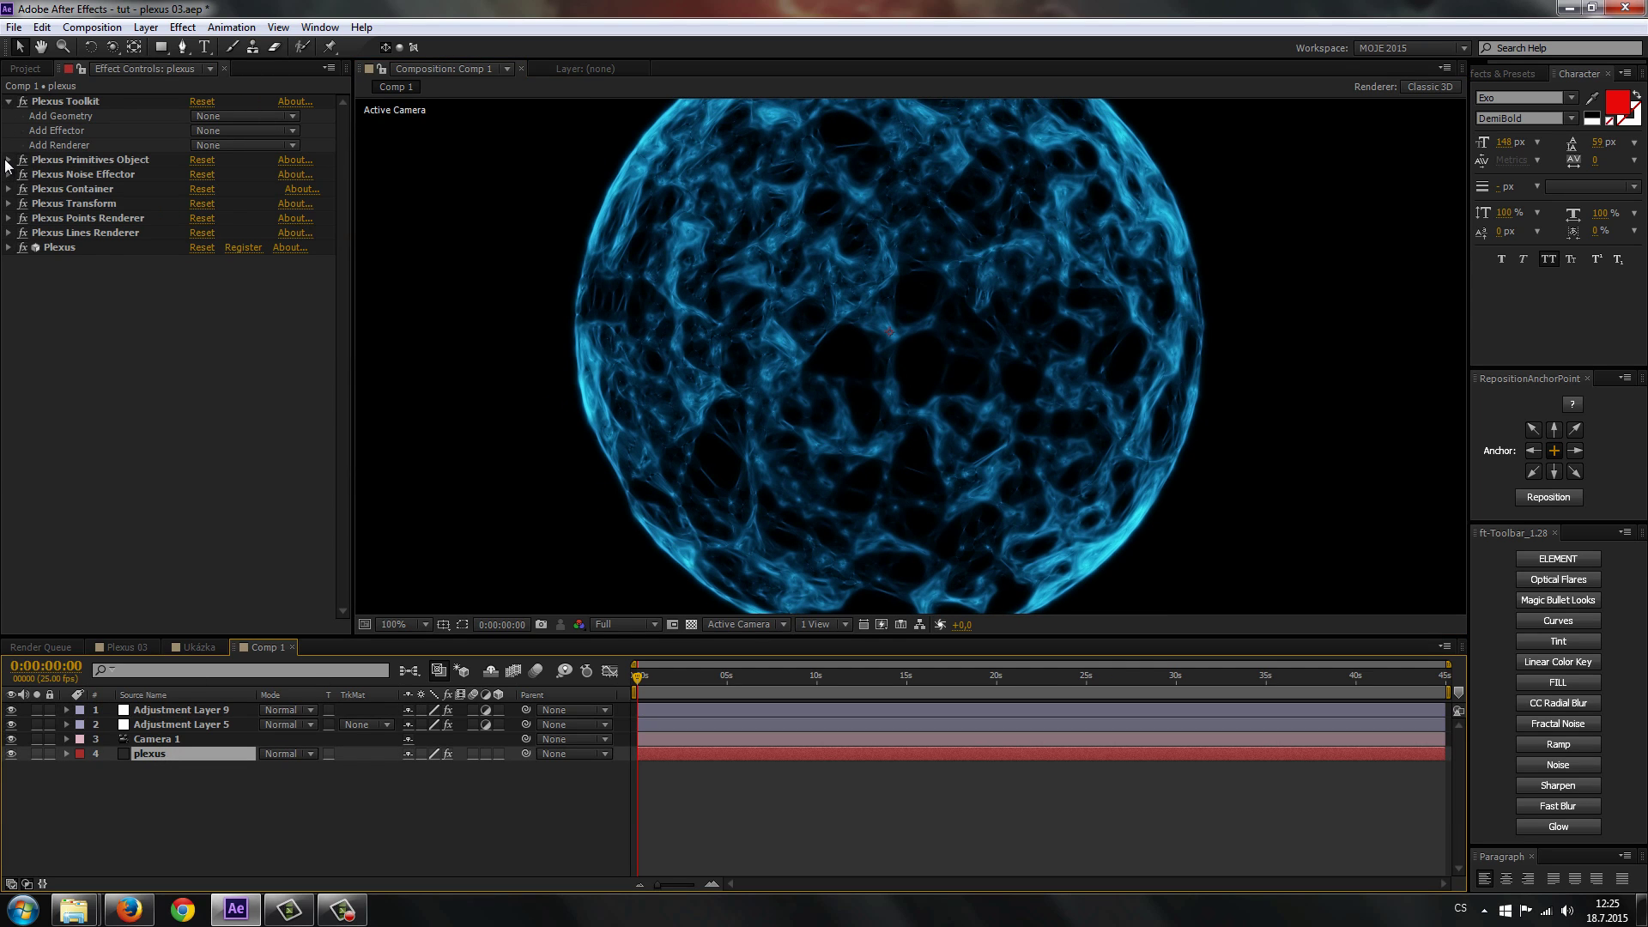
{"action": "left_click", "coordinate": [8, 160]}
{"action": "left_click", "coordinate": [199, 219]}
{"action": "type", "text": "50"}
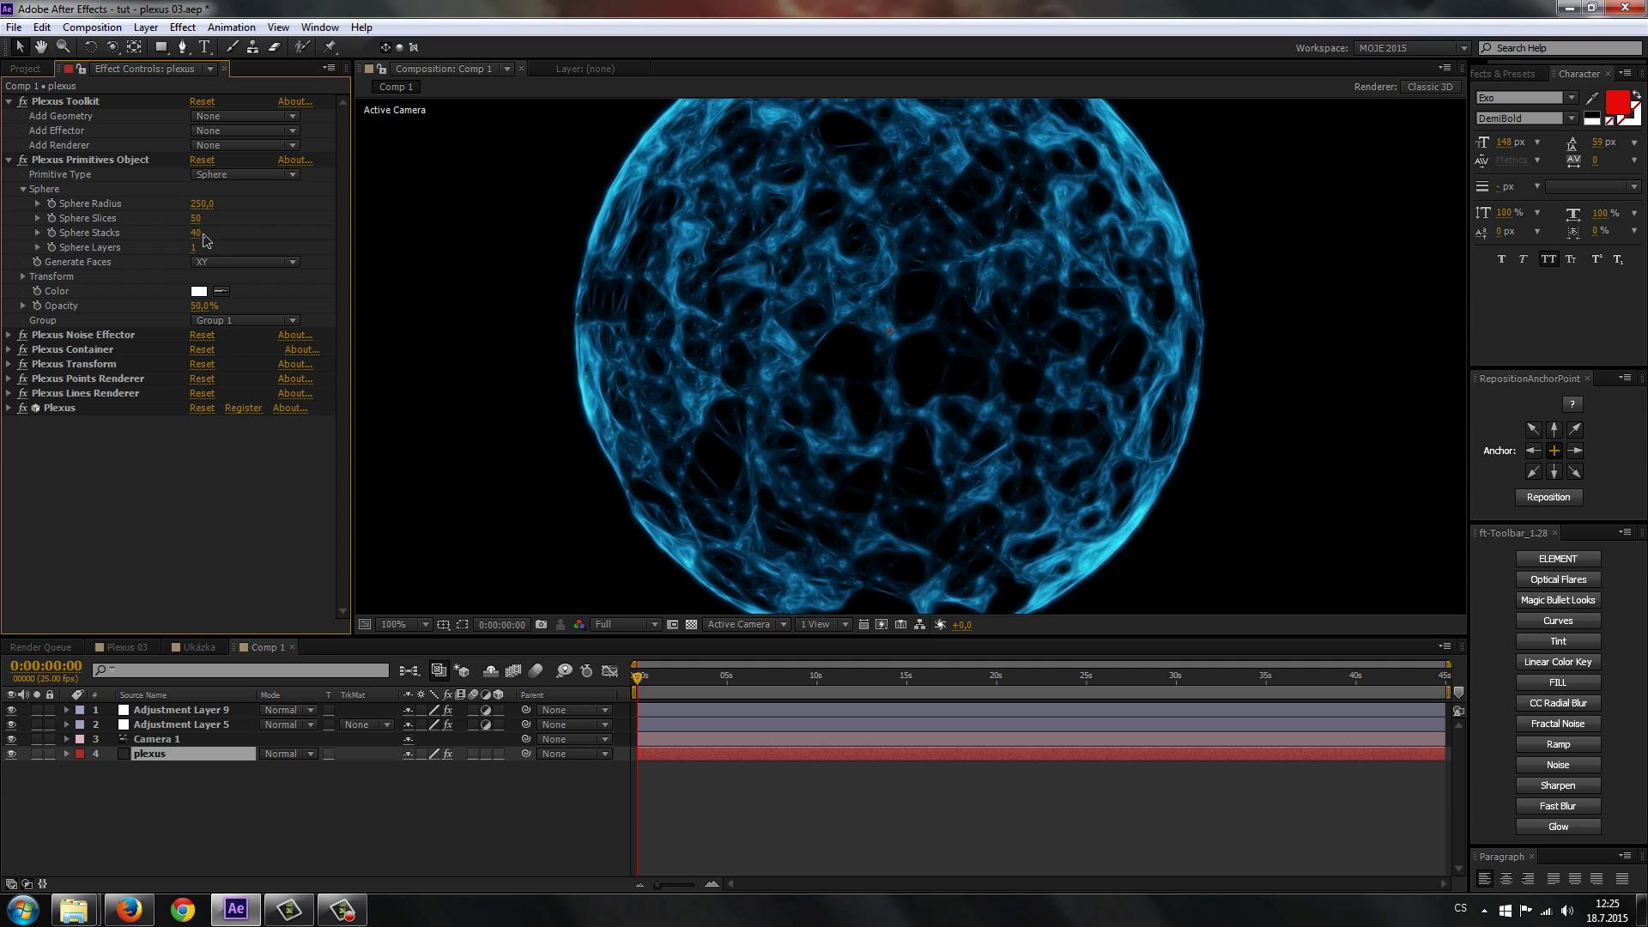
{"action": "left_click", "coordinate": [197, 233]}
{"action": "type", "text": "50"}
{"action": "key", "text": "Return"}
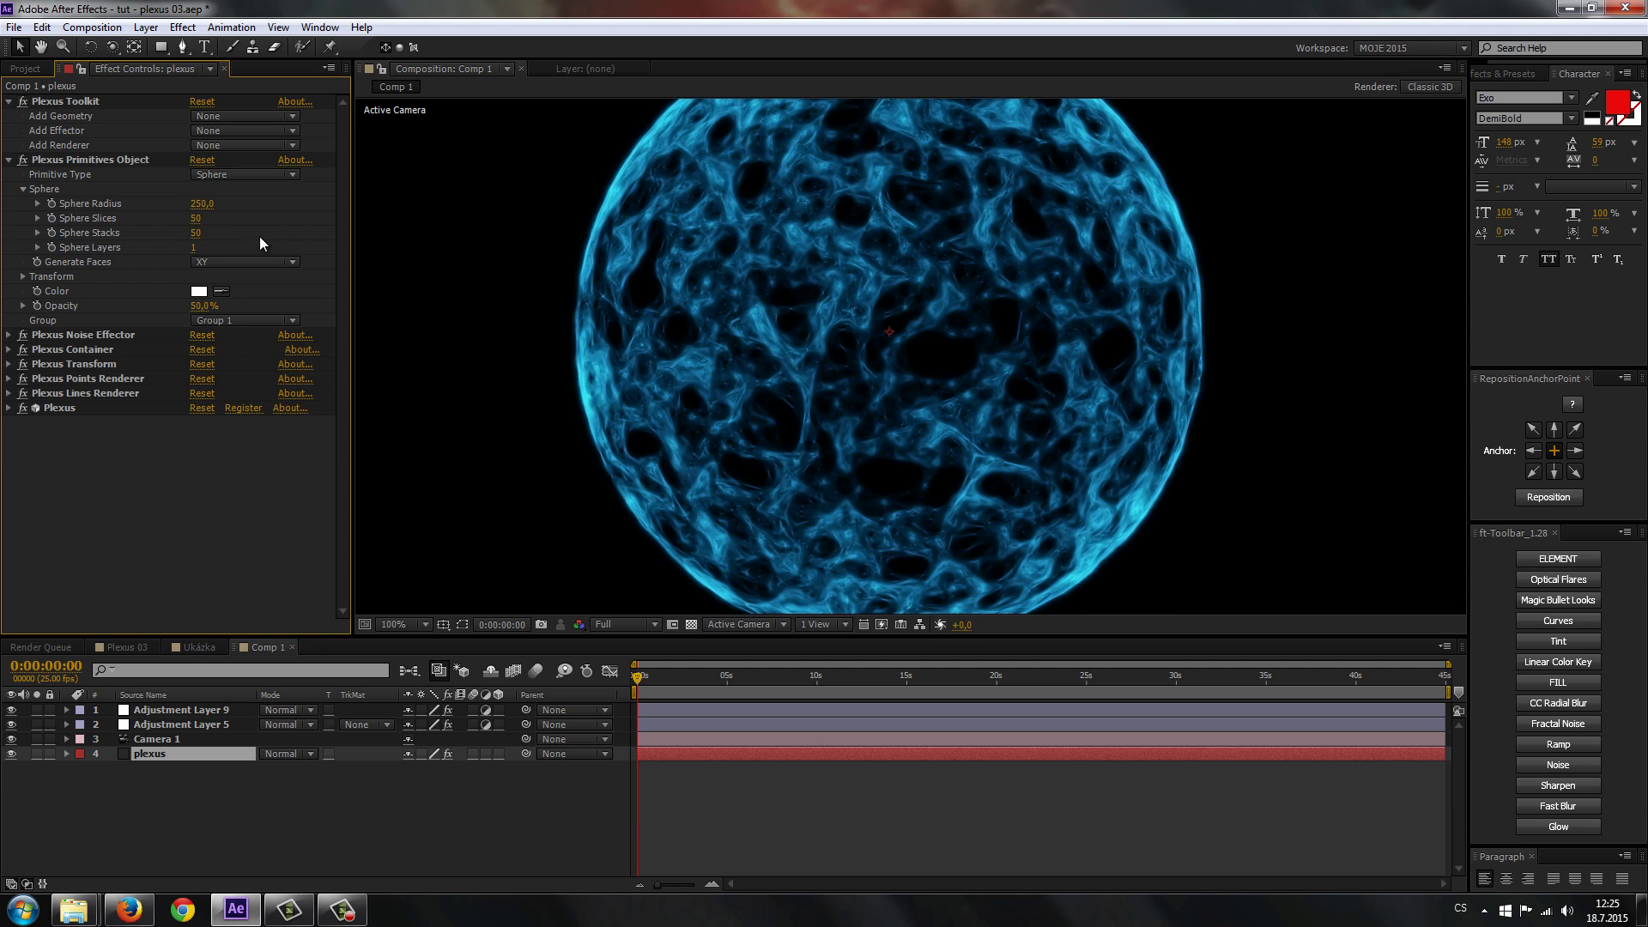
Try 100 Sphere Slices, then settle on 10 slices for a sparser mesh.
{"action": "left_click", "coordinate": [195, 219]}
{"action": "type", "text": "4"}
{"action": "type", "text": "100"}
{"action": "key", "text": "Return"}
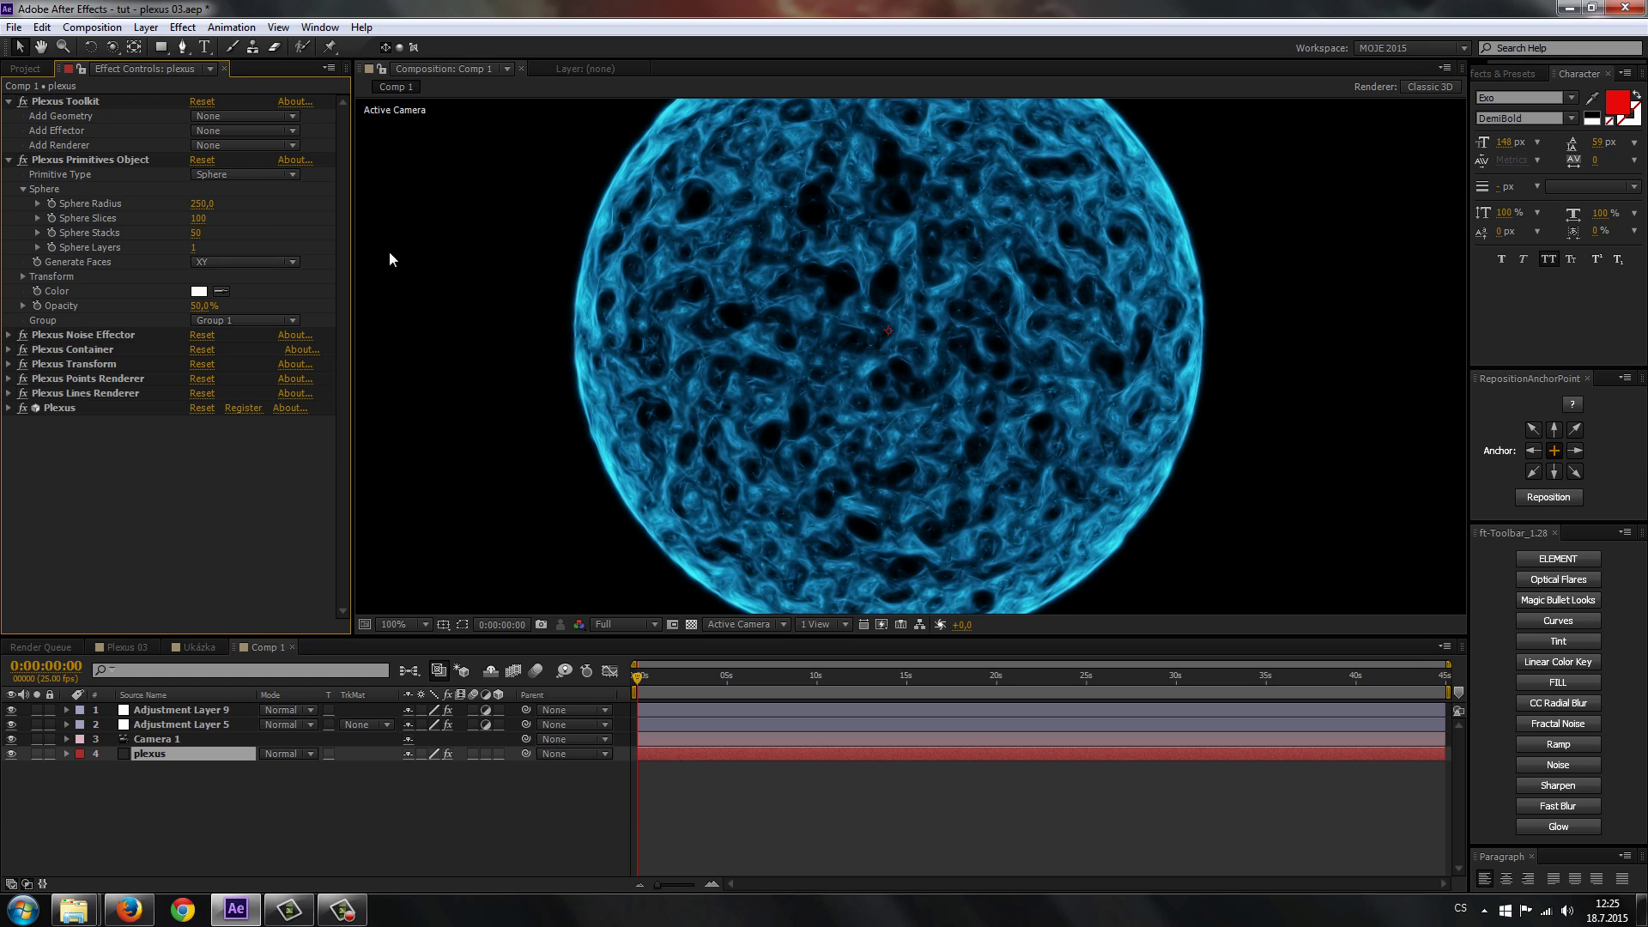
{"action": "left_click", "coordinate": [197, 218]}
{"action": "type", "text": "10"}
{"action": "key", "text": "Return"}
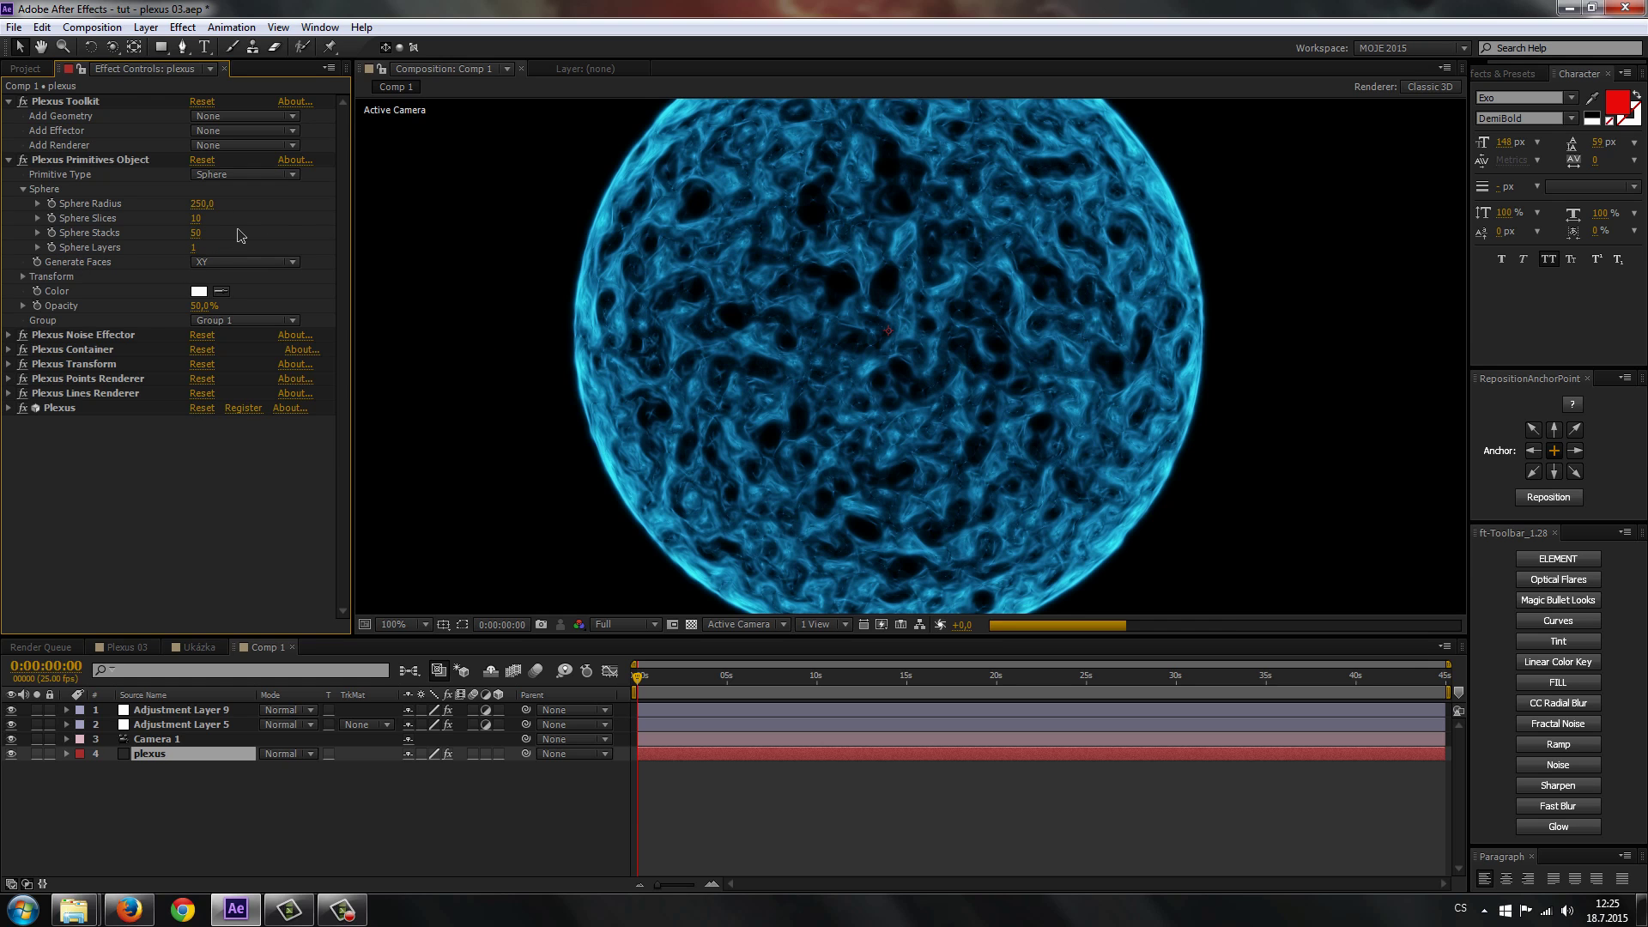
{"action": "scroll", "coordinate": [913, 386], "scroll_direction": "down", "scroll_amount": 2}
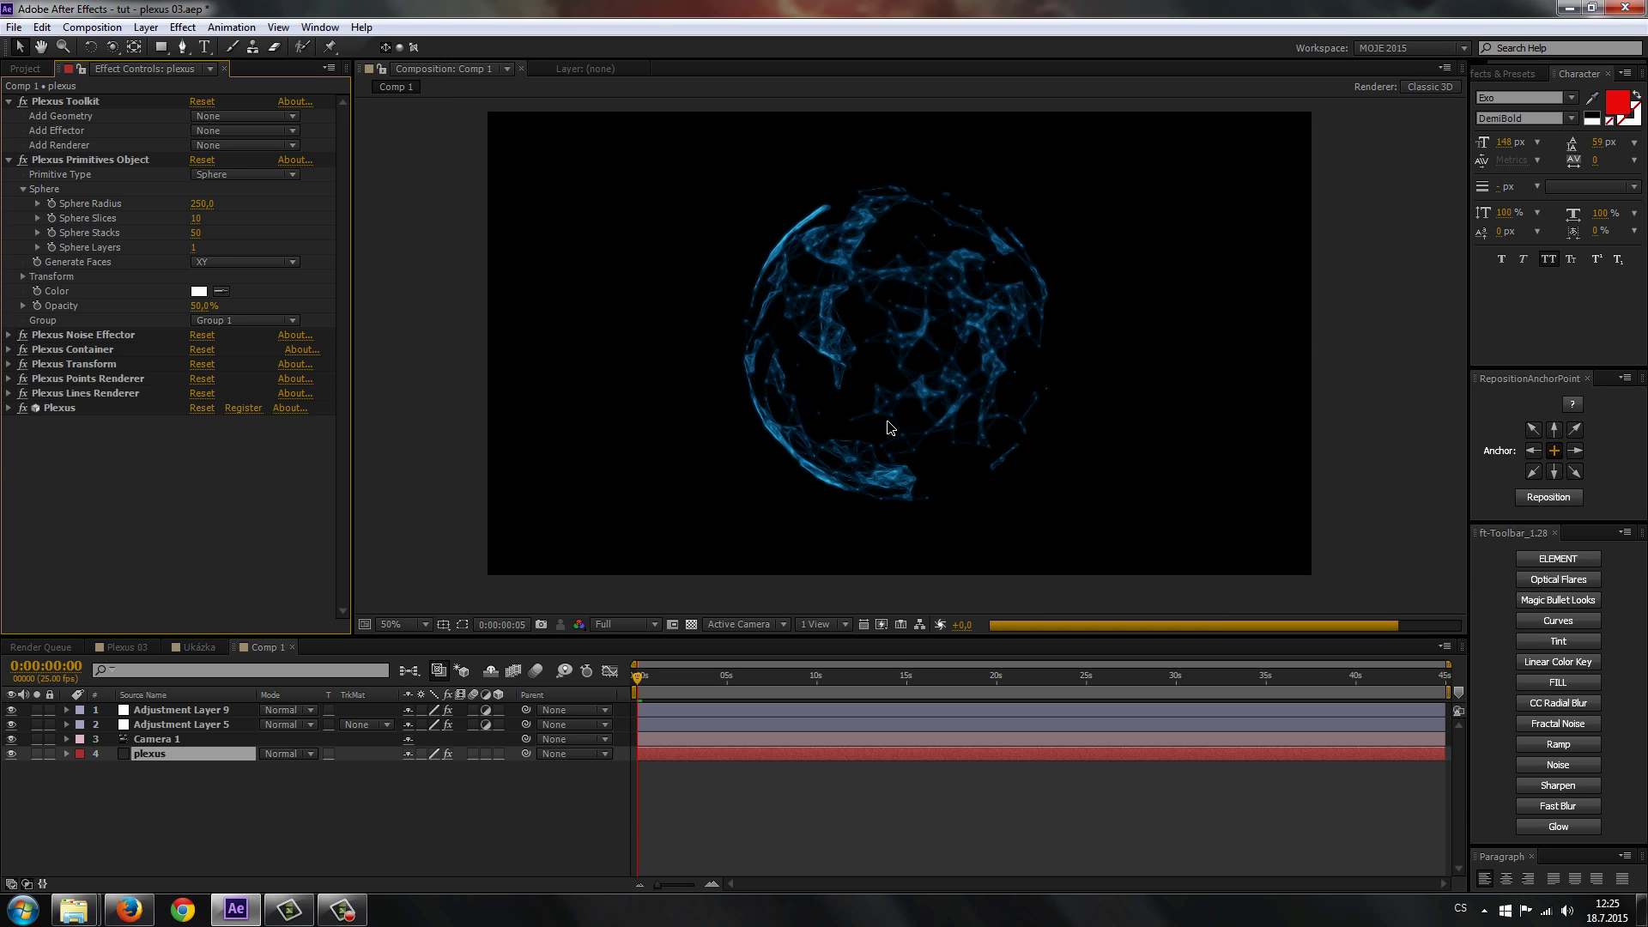
{"action": "scroll", "coordinate": [890, 427], "scroll_direction": "up", "scroll_amount": 4}
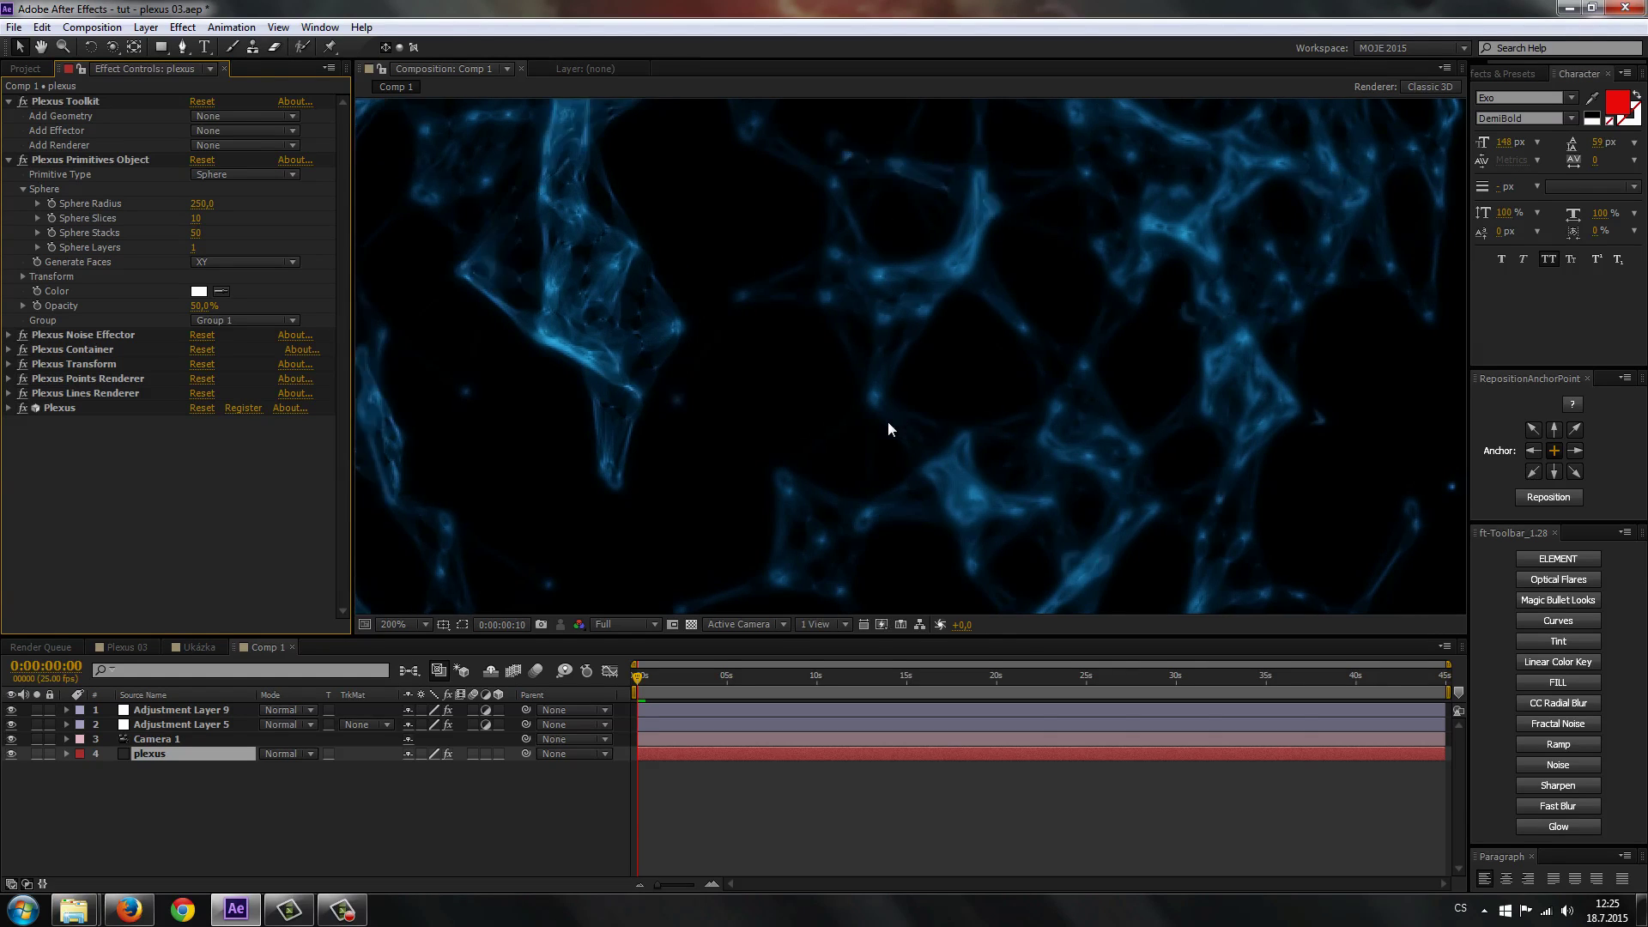
{"action": "scroll", "coordinate": [887, 426], "scroll_direction": "down", "scroll_amount": 4}
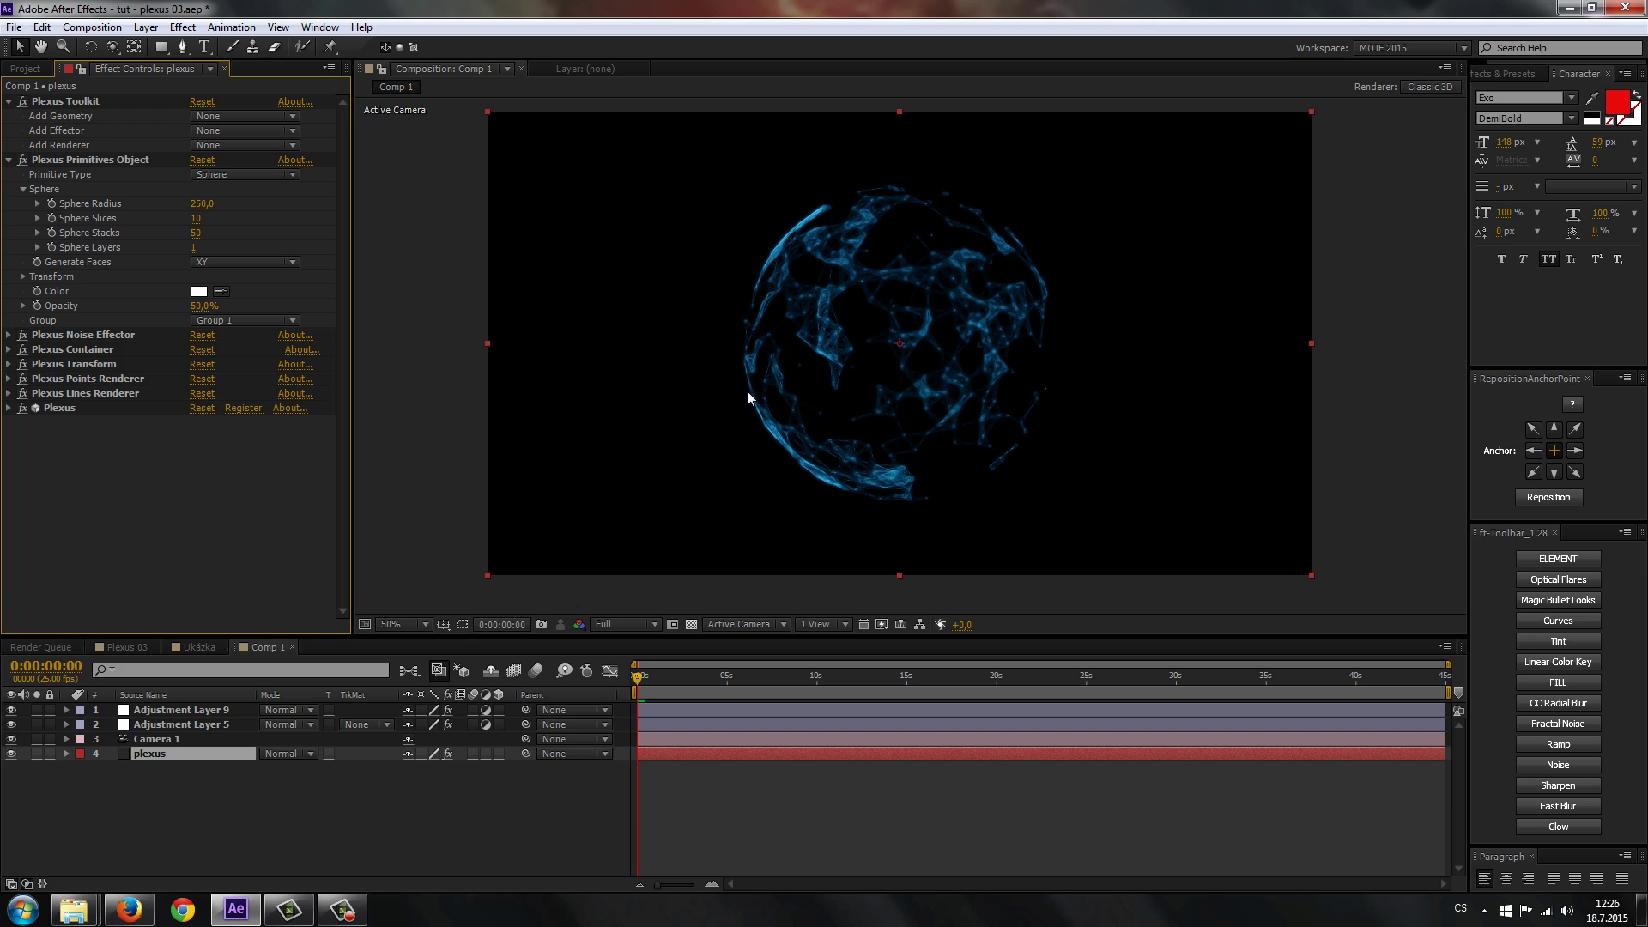
Enter 40 for Sphere Slices and 30 for Sphere Stacks in Plexus Primitives Object.
{"action": "left_click", "coordinate": [196, 218]}
{"action": "type", "text": "0"}
{"action": "key", "text": "Return"}
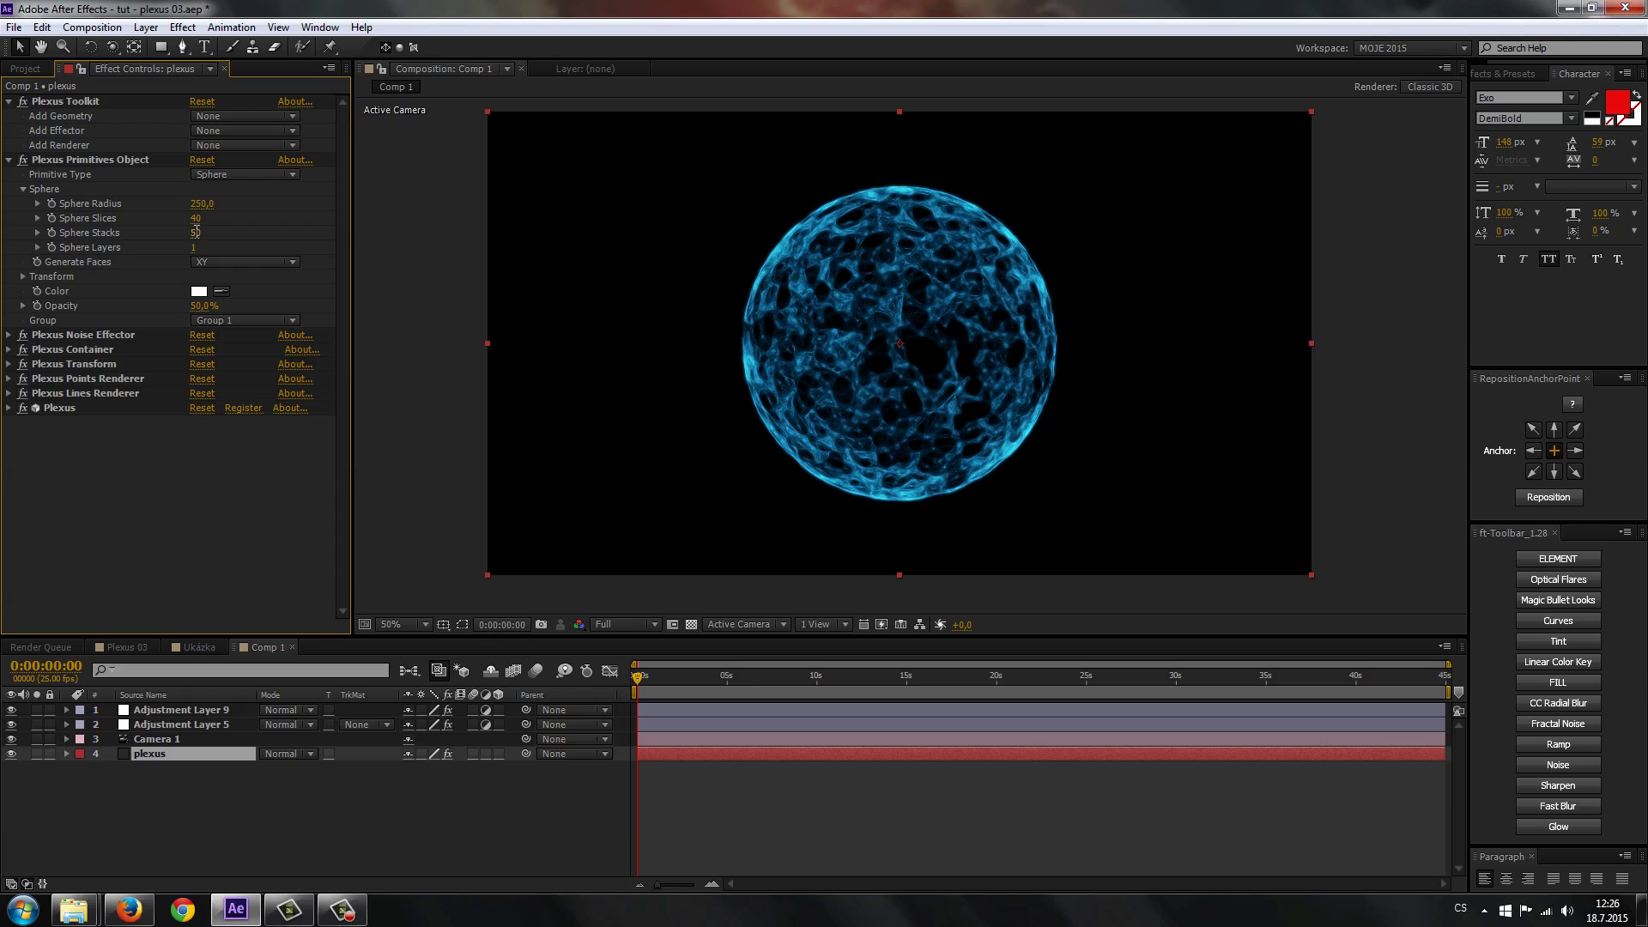
{"action": "type", "text": "30"}
{"action": "key", "text": "Return"}
{"action": "scroll", "coordinate": [944, 390], "scroll_direction": "up", "scroll_amount": 2}
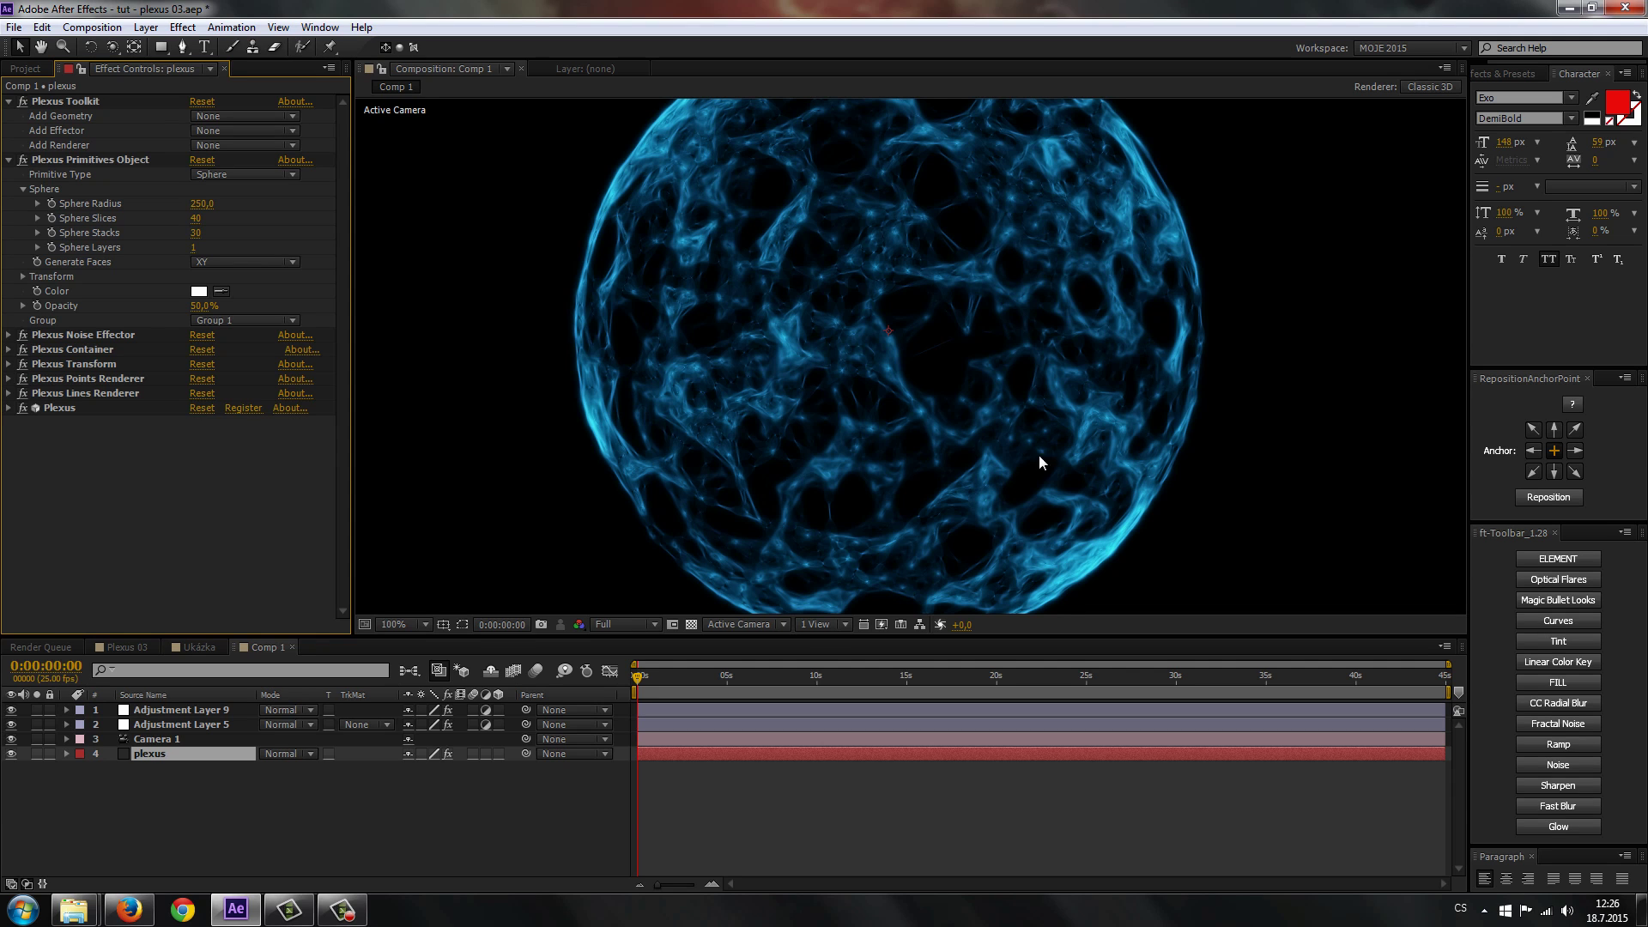
{"action": "scroll", "coordinate": [889, 420], "scroll_direction": "down", "scroll_amount": 2}
{"action": "scroll", "coordinate": [889, 453], "scroll_direction": "up", "scroll_amount": 2}
{"action": "scroll", "coordinate": [837, 460], "scroll_direction": "down", "scroll_amount": 2}
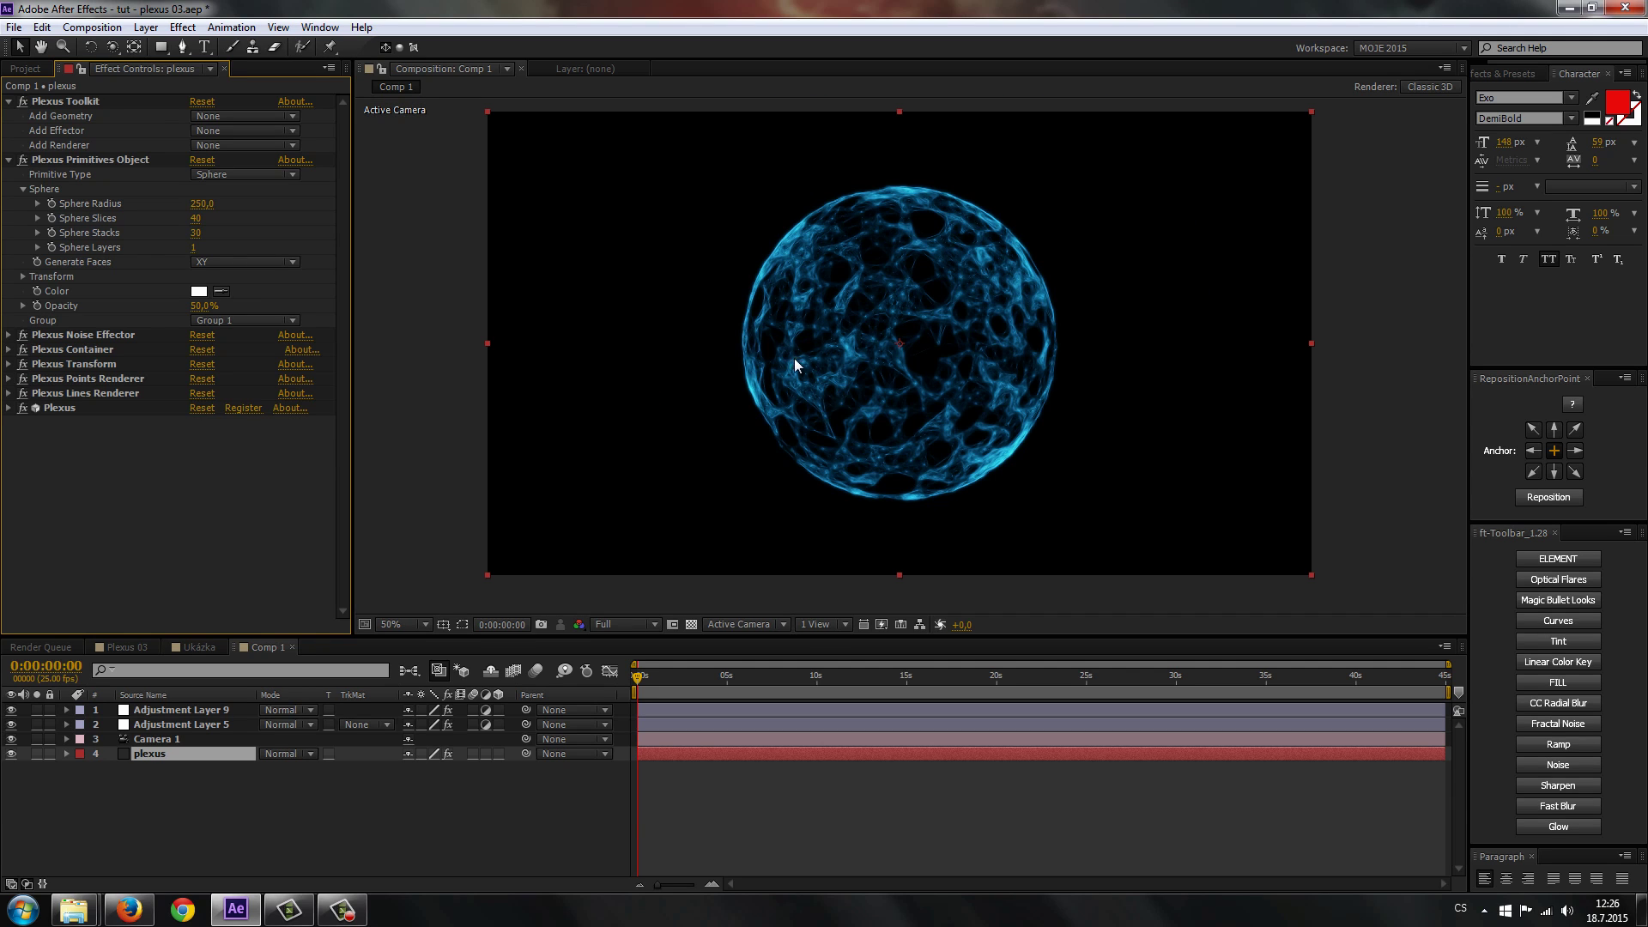